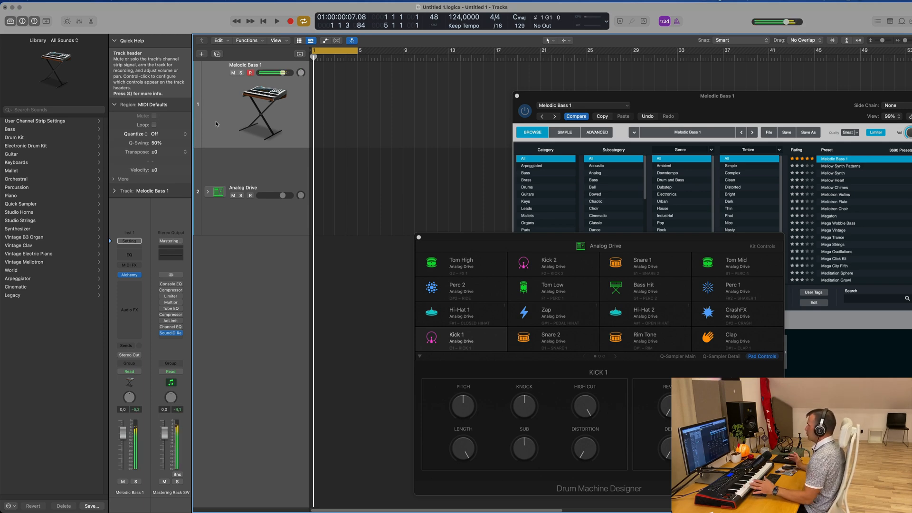
Select the Analog Drive track and expand it to show its individual drum tracks
{"action": "left_click_drag", "start_coordinate": [640, 238], "coordinate": [621, 221]}
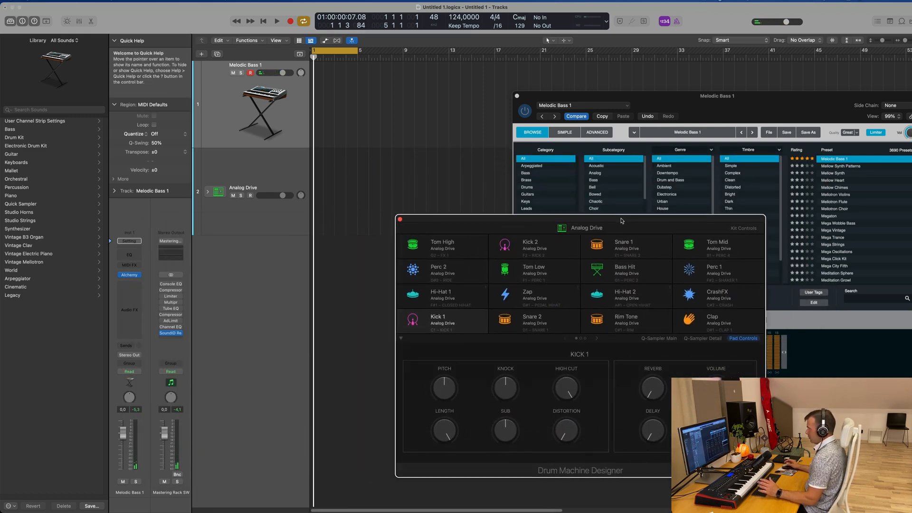
{"action": "left_click", "coordinate": [266, 175]}
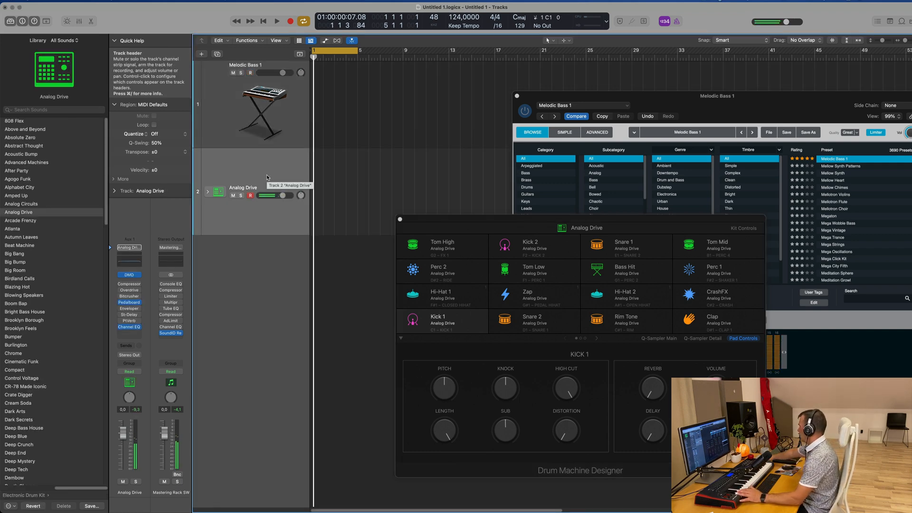
{"action": "left_click", "coordinate": [207, 193]}
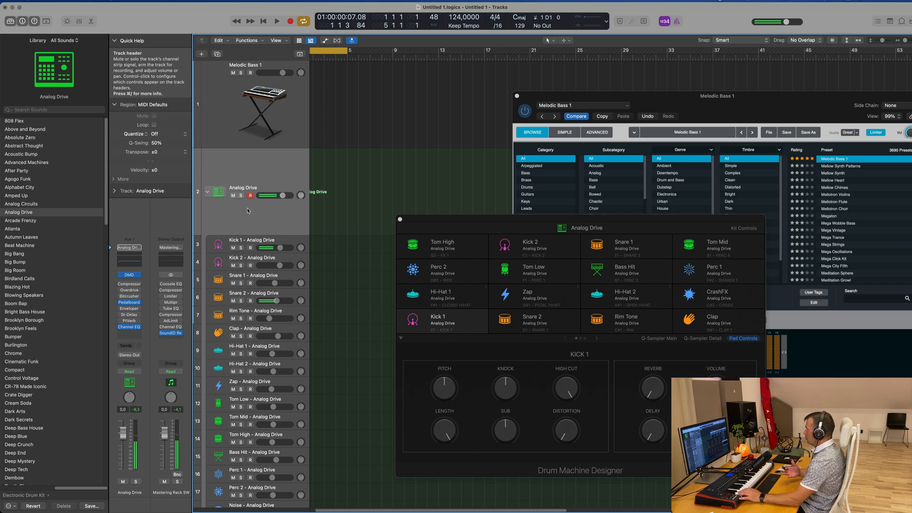
{"action": "scroll", "coordinate": [352, 75], "scroll_direction": "left", "scroll_amount": 3}
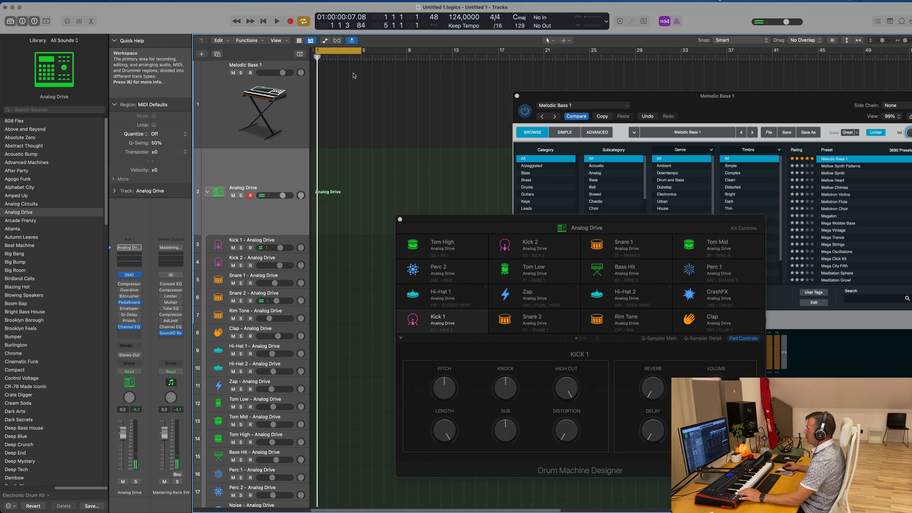
Extend the cycle area to bar 9 and record a short kick and snare pattern on the Analog Drive track
{"action": "left_click_drag", "start_coordinate": [363, 54], "coordinate": [404, 54]}
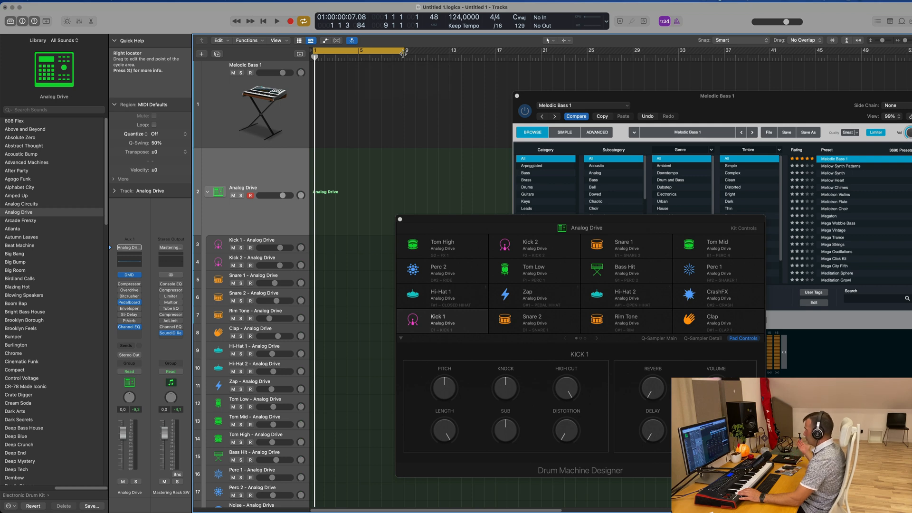
{"action": "key", "text": "space"}
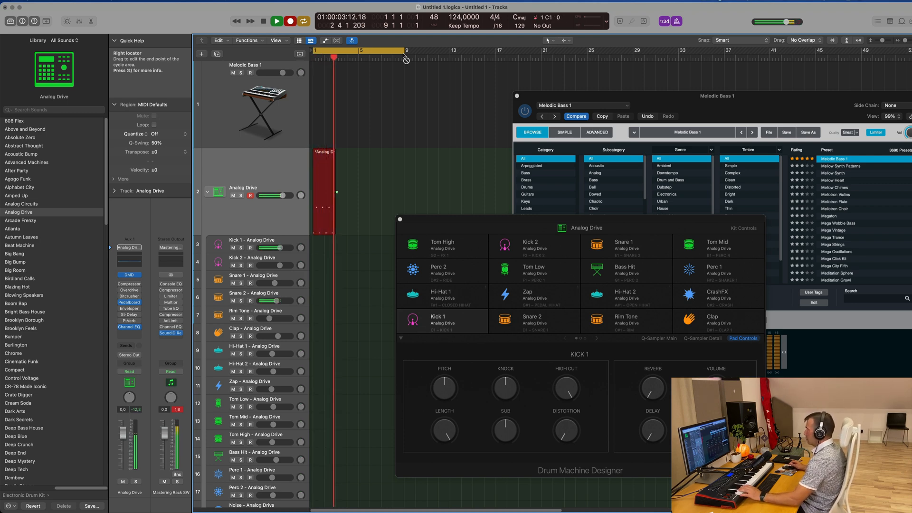
{"action": "key", "text": "space"}
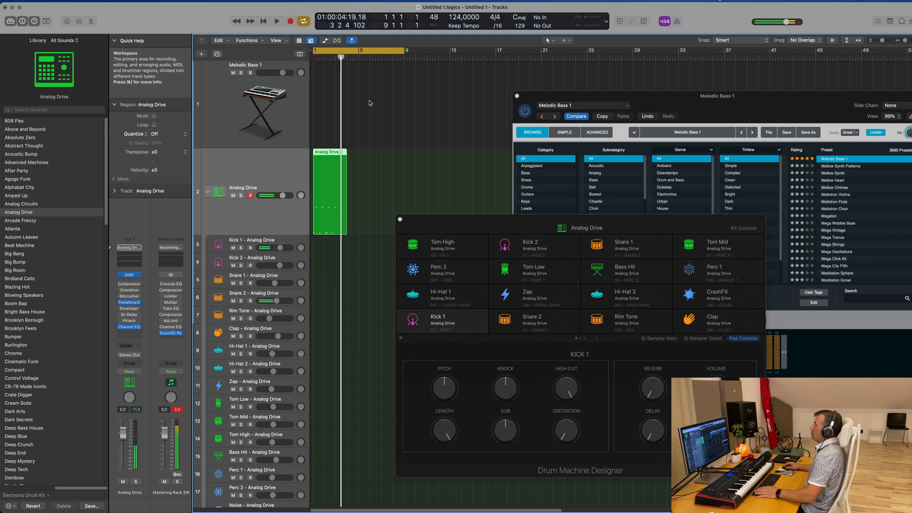
Open the recorded Analog Drive region in the Piano Roll, move the drum plug-in window off its notes, and play it back
{"action": "double_click", "coordinate": [328, 152]}
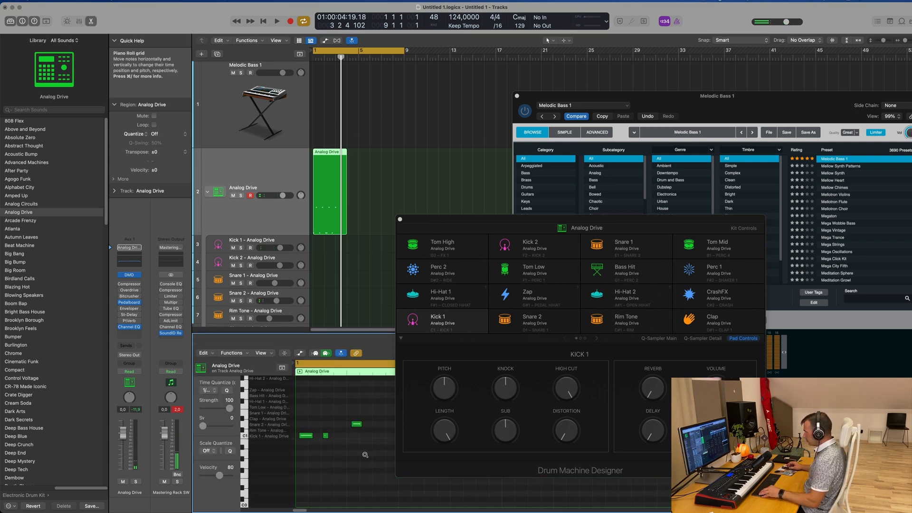
{"action": "key", "text": "space"}
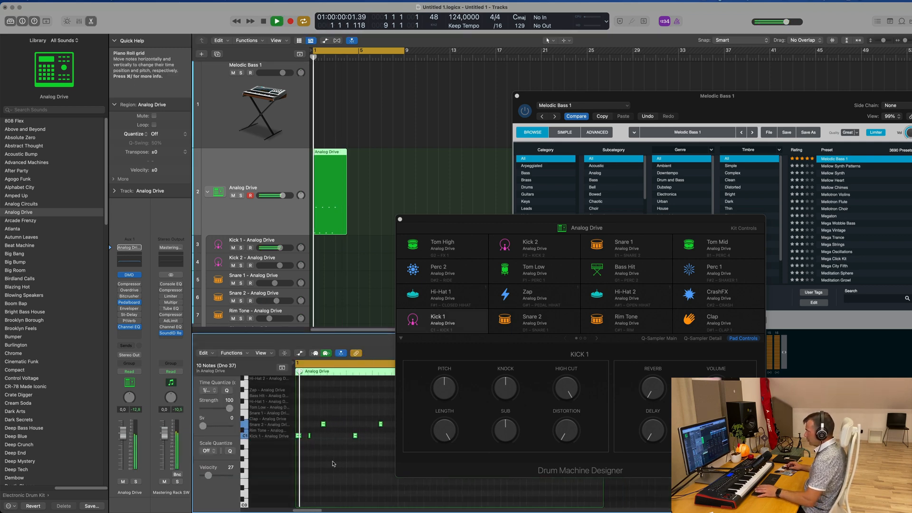
{"action": "scroll", "coordinate": [334, 458], "scroll_direction": "left", "scroll_amount": 3}
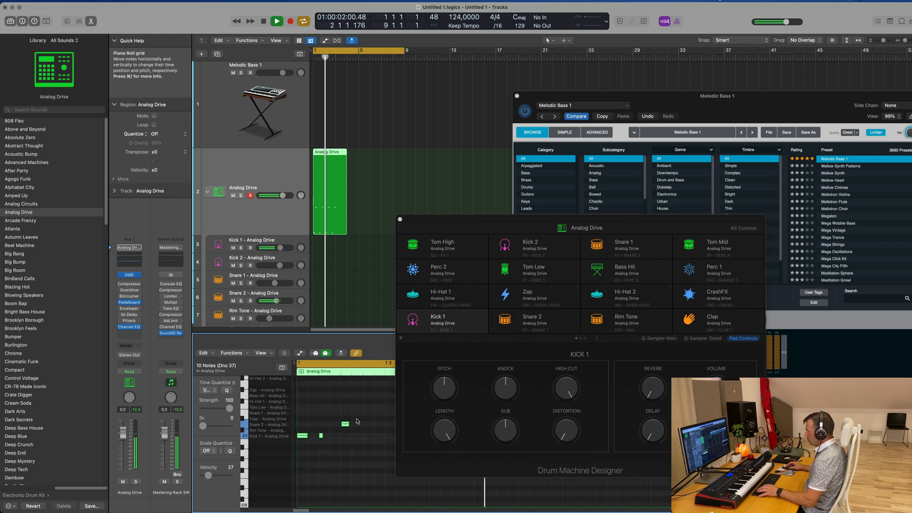
{"action": "left_click_drag", "start_coordinate": [441, 220], "coordinate": [668, 192]}
{"action": "key", "text": "space"}
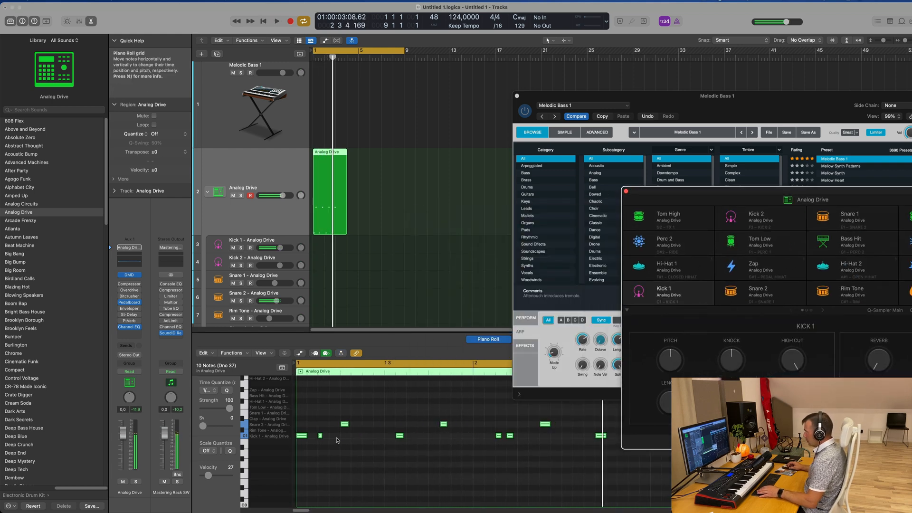
Move the second Kick 1 note slightly later in the Piano Roll and play the pattern from the start
{"action": "left_click", "coordinate": [320, 436]}
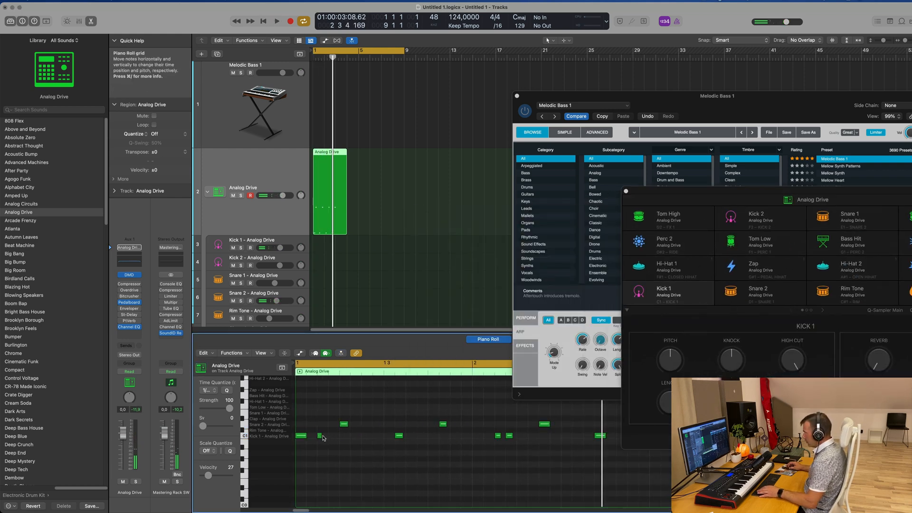
{"action": "left_click_drag", "start_coordinate": [320, 438], "coordinate": [331, 439]}
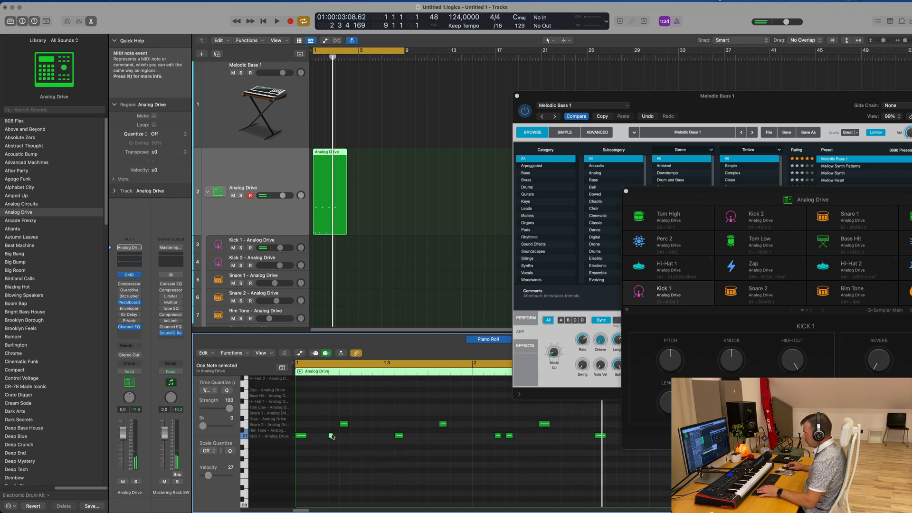
{"action": "key", "text": "space"}
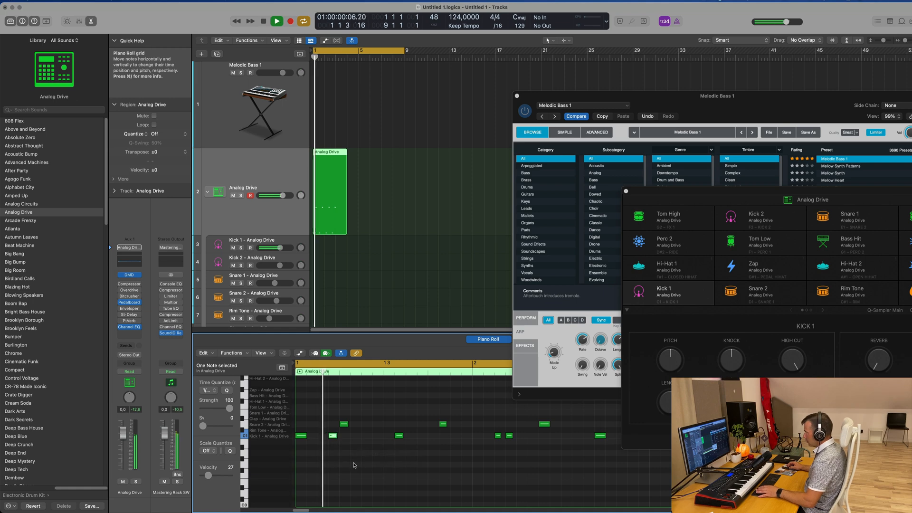
{"action": "key", "text": "space"}
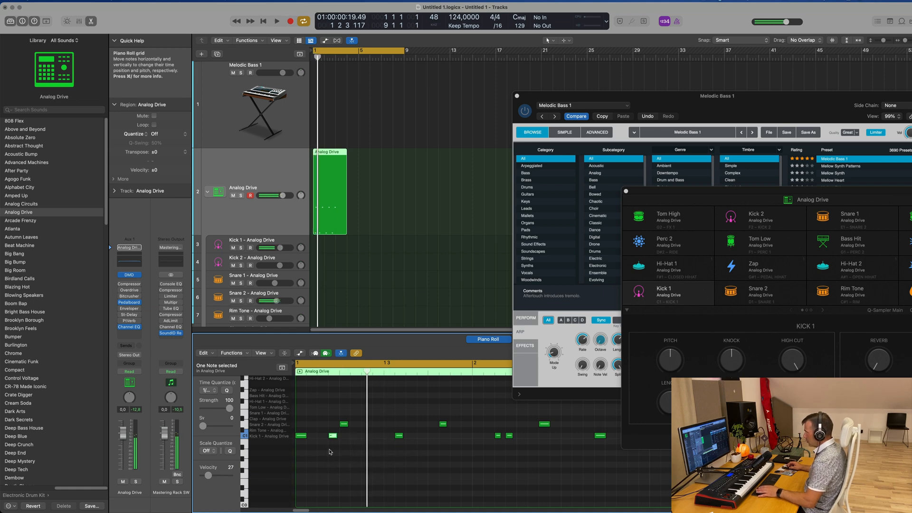
{"action": "scroll", "coordinate": [293, 421], "scroll_direction": "down", "scroll_amount": 1}
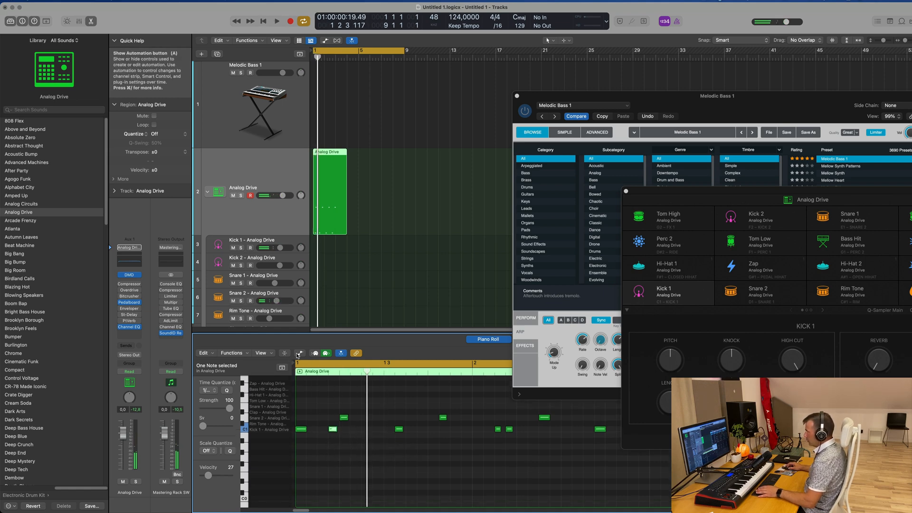
{"action": "left_click", "coordinate": [299, 354]}
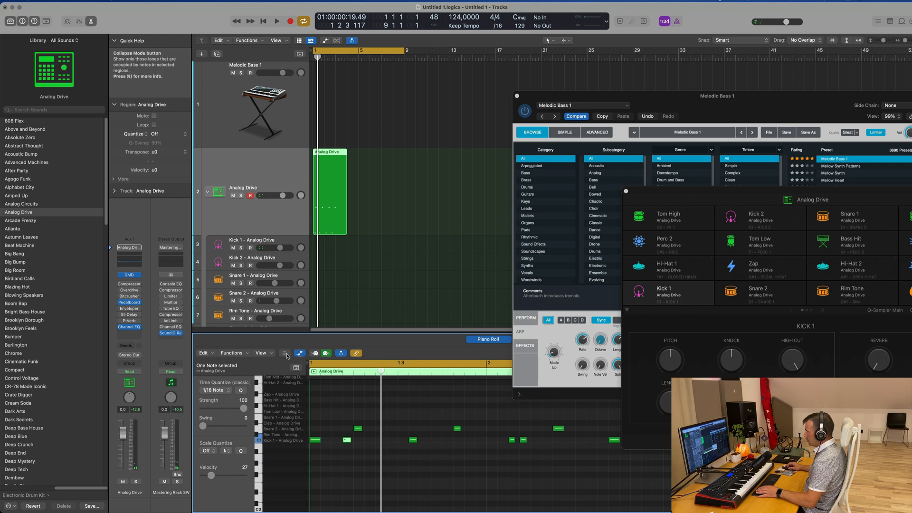
{"action": "left_click", "coordinate": [285, 354]}
{"action": "left_click", "coordinate": [285, 354]}
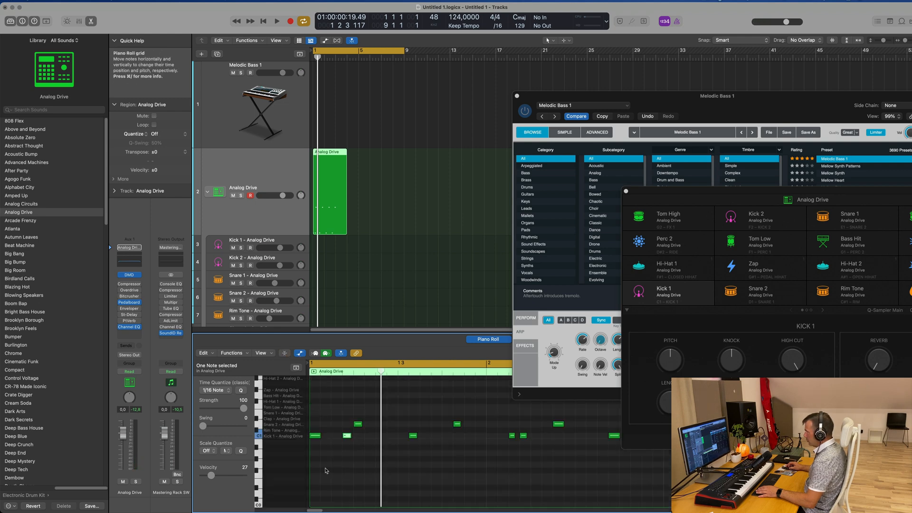
{"action": "scroll", "coordinate": [325, 470], "scroll_direction": "down", "scroll_amount": 3}
{"action": "scroll", "coordinate": [325, 469], "scroll_direction": "up", "scroll_amount": 4}
{"action": "key", "text": "super+Up"}
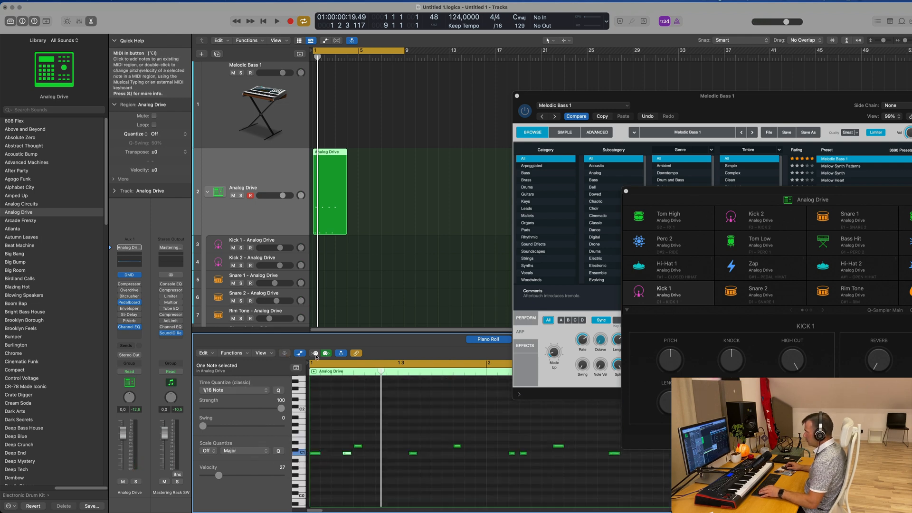
{"action": "scroll", "coordinate": [397, 436], "scroll_direction": "up", "scroll_amount": 4}
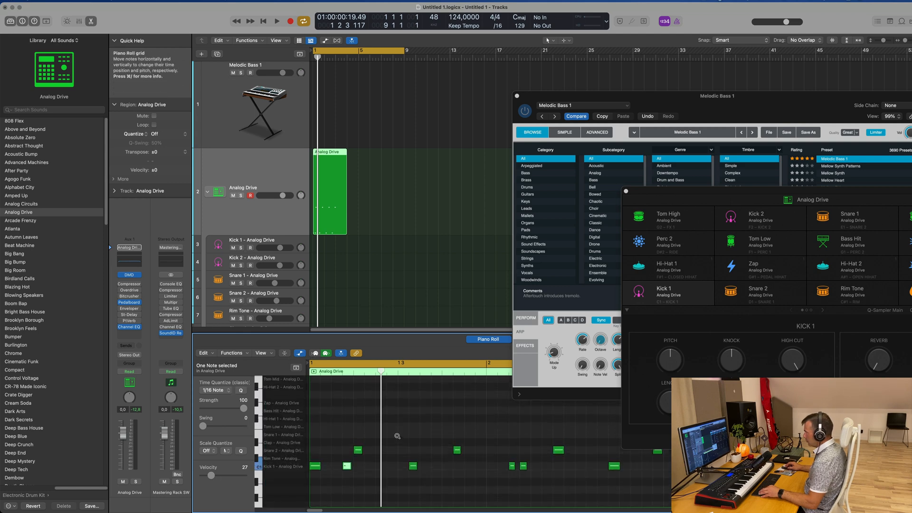
Try Collapse Mode in the Piano Roll so that only the kick and snare lanes are displayed
{"action": "left_click", "coordinate": [285, 353]}
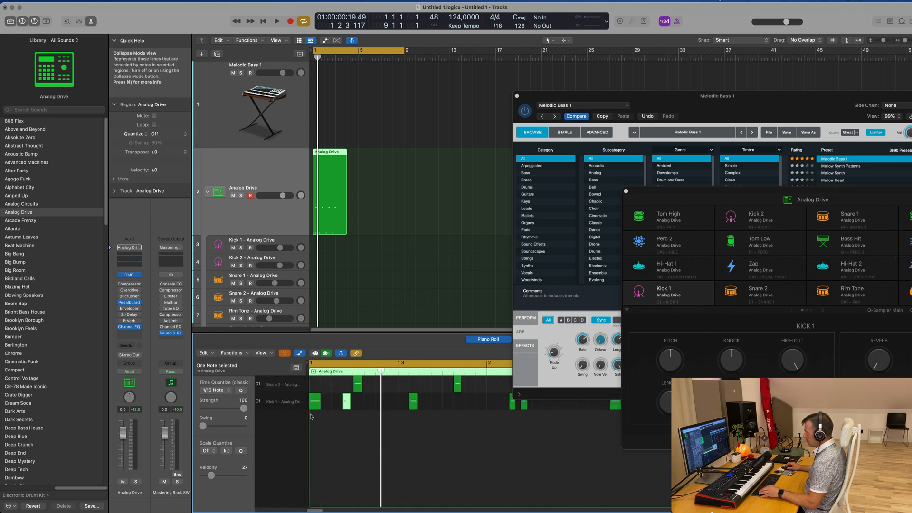
{"action": "scroll", "coordinate": [342, 449], "scroll_direction": "down", "scroll_amount": 2}
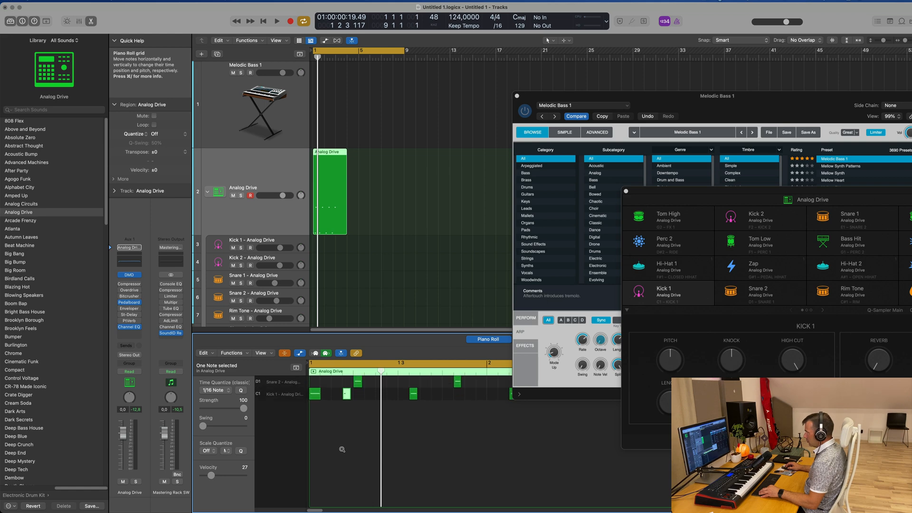
{"action": "left_click", "coordinate": [262, 353]}
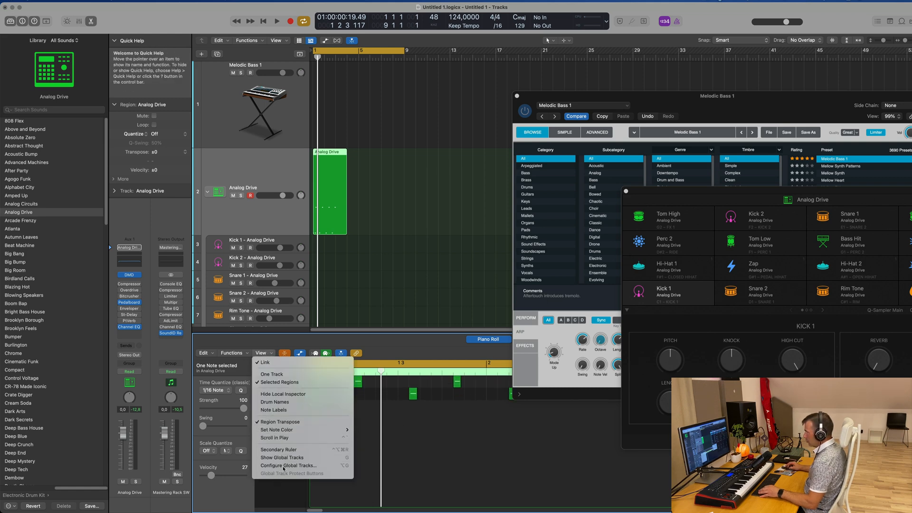
{"action": "left_click", "coordinate": [428, 462]}
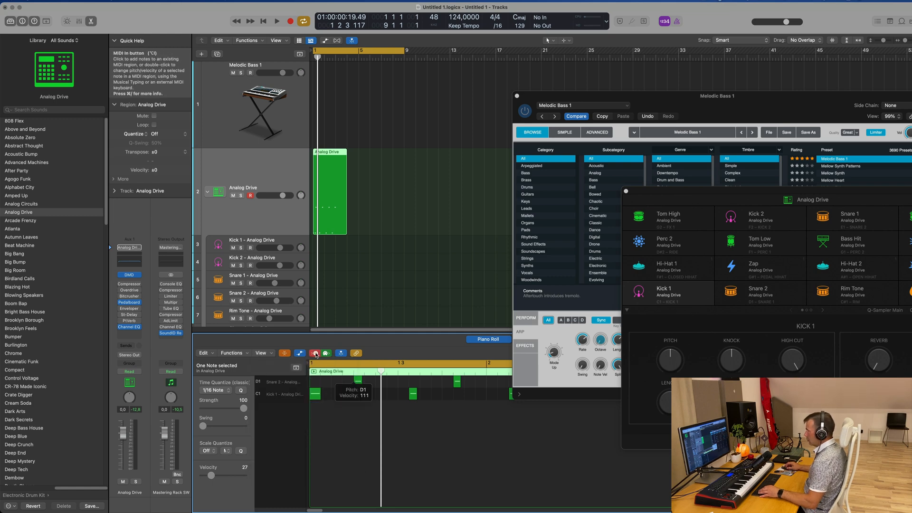
{"action": "left_click", "coordinate": [284, 354]}
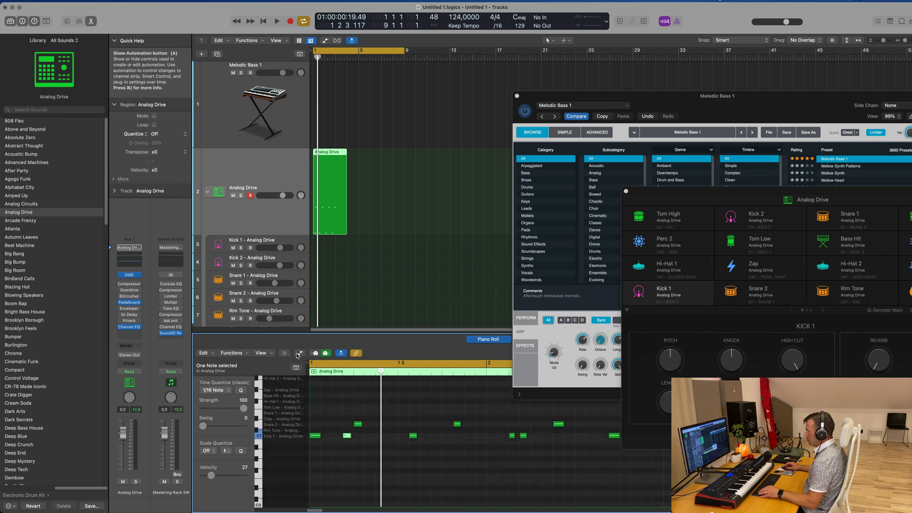
{"action": "left_click", "coordinate": [284, 354]}
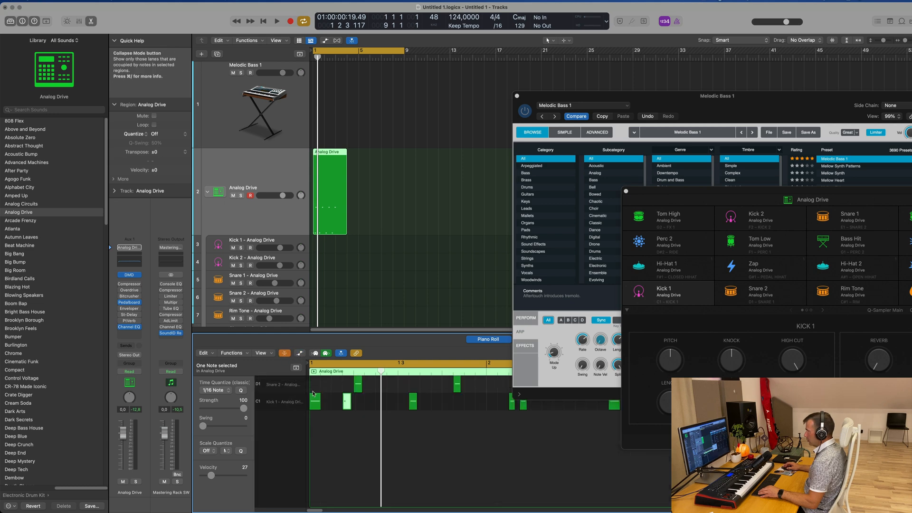
{"action": "left_click", "coordinate": [284, 354]}
Try displaying the global tracks in the Piano Roll after a brief playback
{"action": "key", "text": "space"}
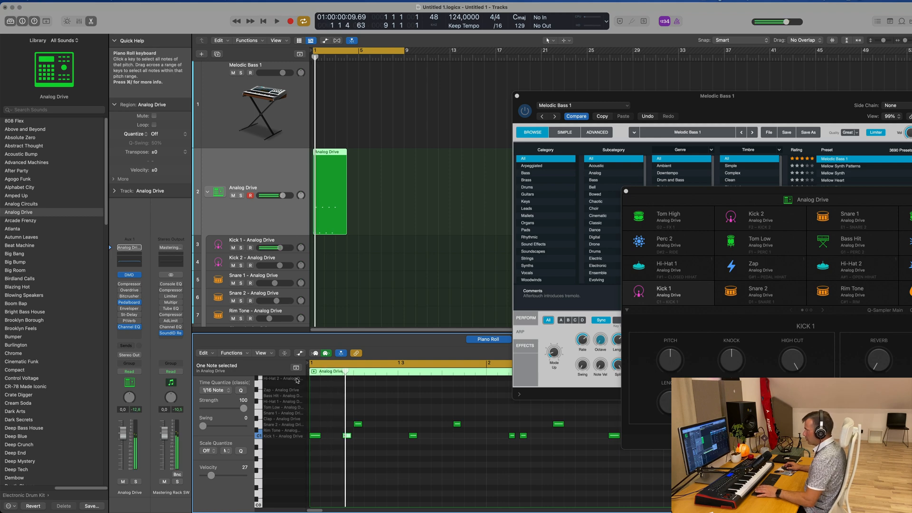
{"action": "left_click", "coordinate": [296, 368]}
{"action": "left_click", "coordinate": [296, 369]}
{"action": "scroll", "coordinate": [289, 470], "scroll_direction": "down", "scroll_amount": 5}
{"action": "scroll", "coordinate": [289, 471], "scroll_direction": "up", "scroll_amount": 5}
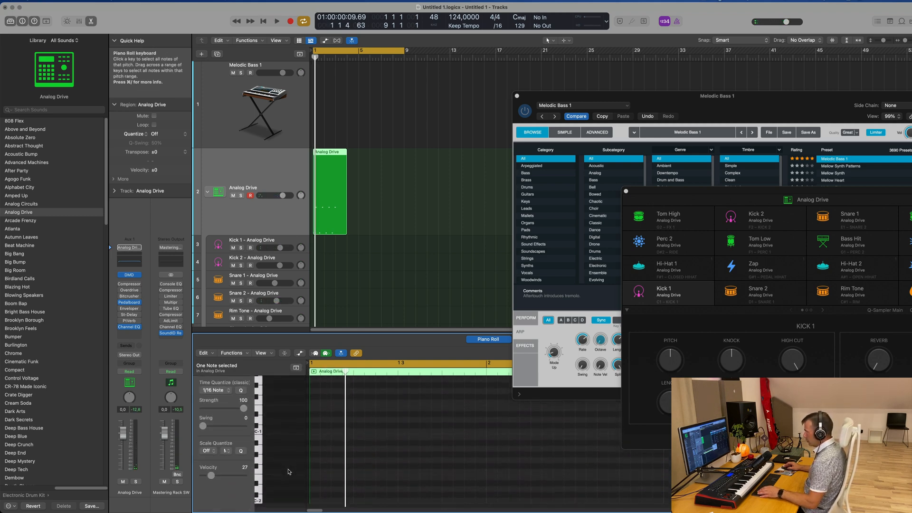
Listen to the recorded drum pattern again and examine the timing of its notes in the Piano Roll
{"action": "key", "text": "space"}
{"action": "scroll", "coordinate": [292, 445], "scroll_direction": "down", "scroll_amount": 3}
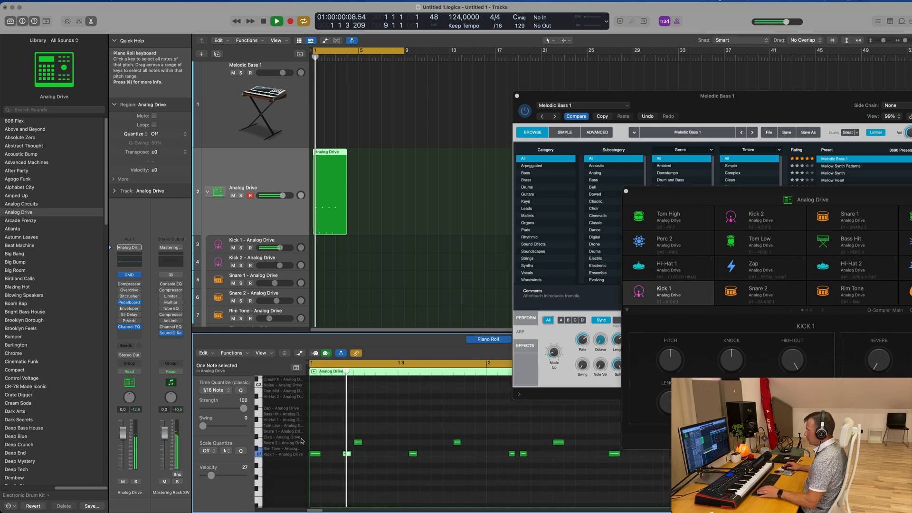
{"action": "key", "text": "space"}
{"action": "left_click", "coordinate": [374, 202]}
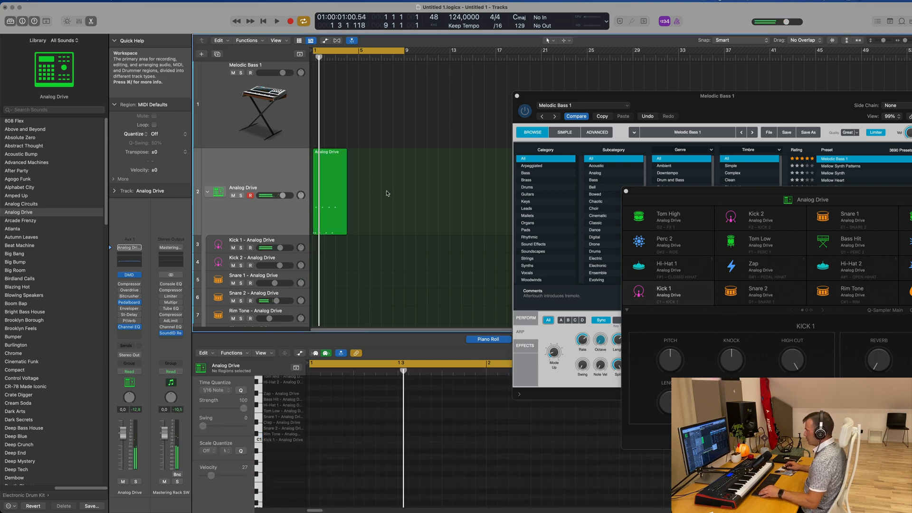
{"action": "key", "text": "space"}
{"action": "key", "text": "super+Right"}
{"action": "key", "text": "super+Right"}
{"action": "key", "text": "super+Right"}
{"action": "key", "text": "space"}
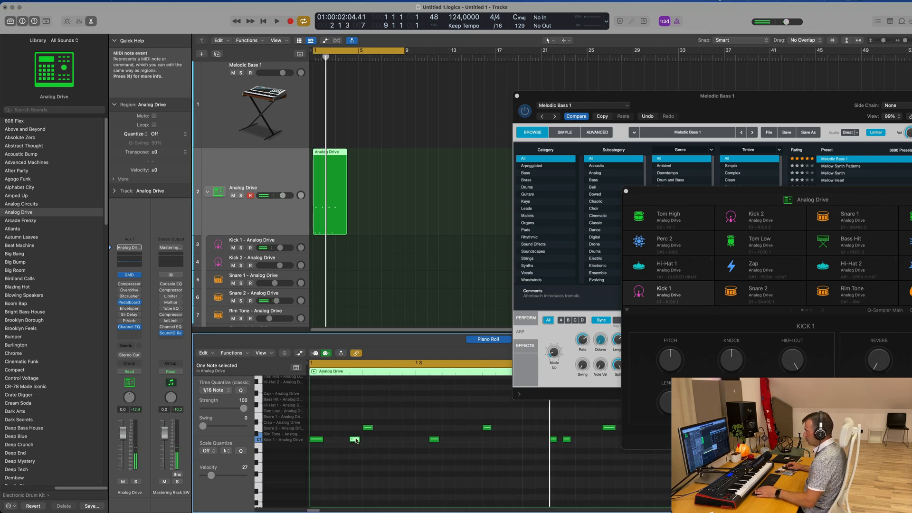
Turn on Collapse Mode in the Piano Roll to show only the lanes that contain notes
{"action": "left_click", "coordinate": [284, 354]}
{"action": "left_click", "coordinate": [284, 353]}
{"action": "left_click", "coordinate": [284, 353]}
Check the Piano Roll's view options and show the global tracks above the collapsed drum lanes
{"action": "left_click", "coordinate": [261, 353]}
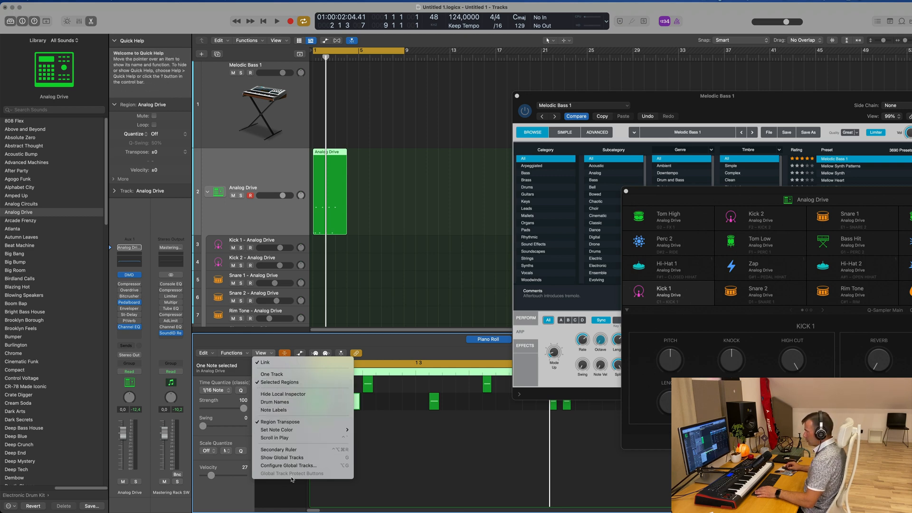
{"action": "left_click", "coordinate": [413, 463]}
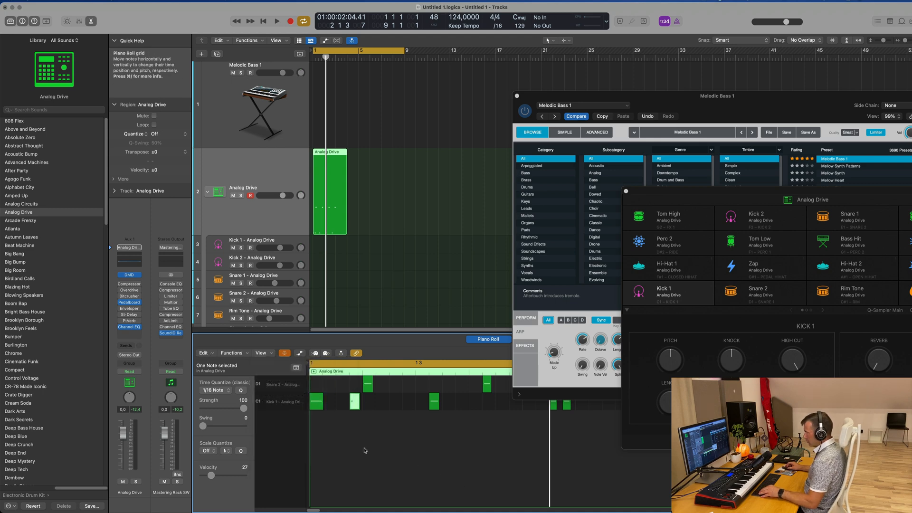
{"action": "scroll", "coordinate": [350, 445], "scroll_direction": "up", "scroll_amount": 1}
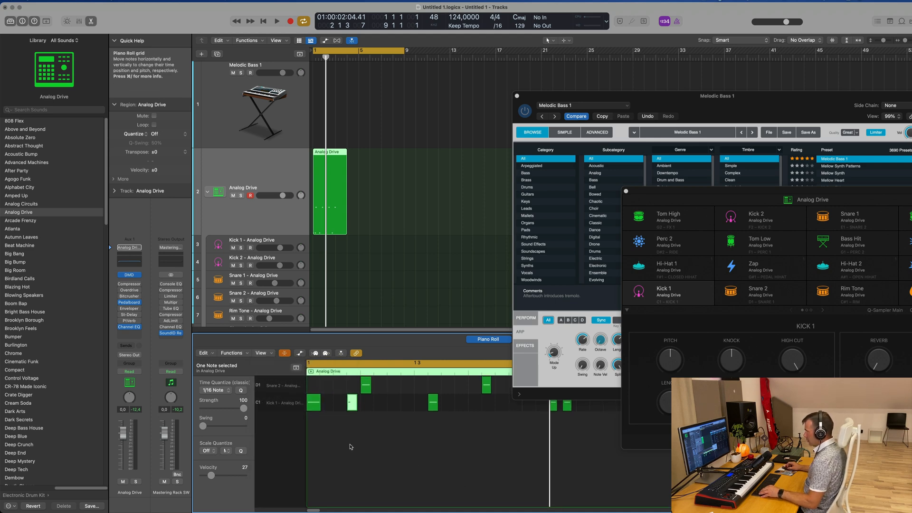
{"action": "left_click", "coordinate": [296, 368]}
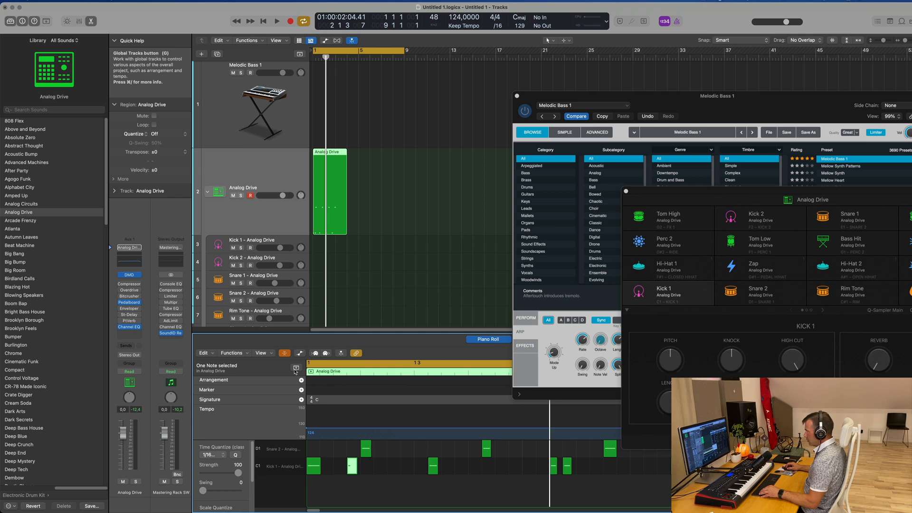
Show the Piano Roll's automation area and turn off Collapse Mode to bring back the full keyboard view
{"action": "left_click", "coordinate": [299, 353]}
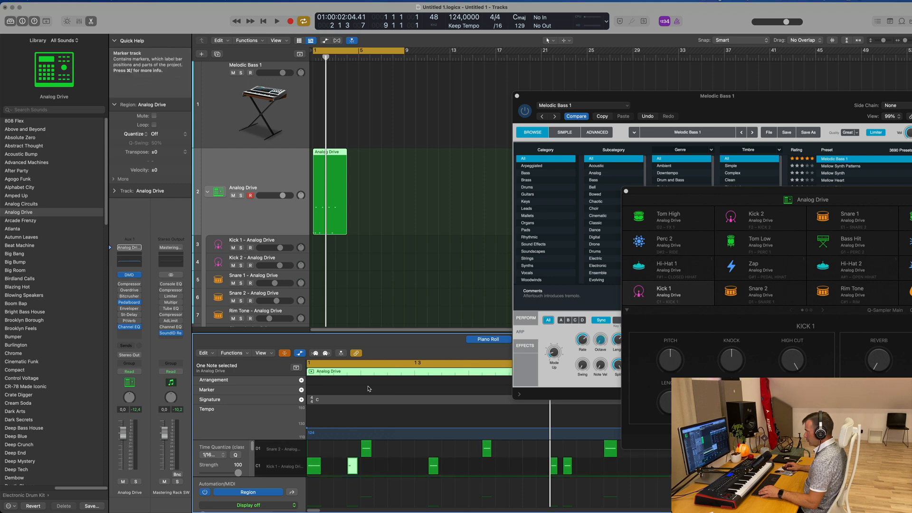
{"action": "left_click", "coordinate": [285, 354]}
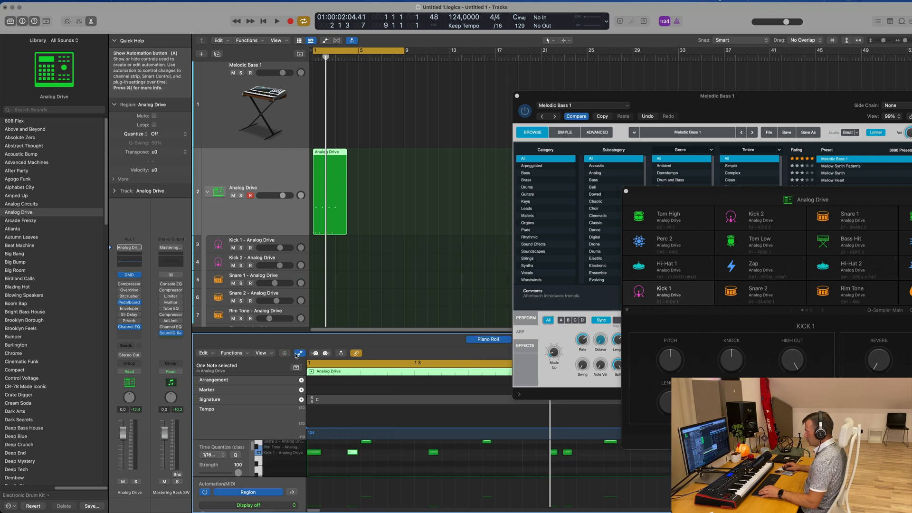
{"action": "scroll", "coordinate": [400, 490], "scroll_direction": "up", "scroll_amount": 3}
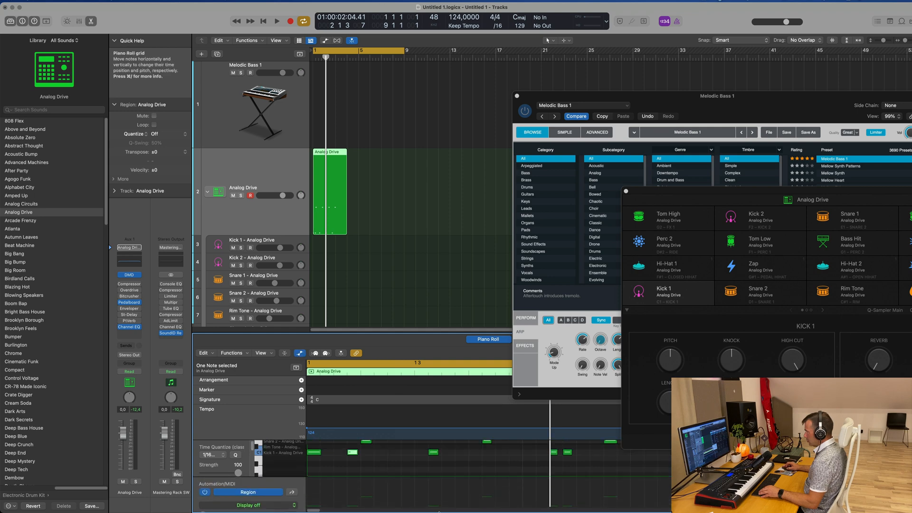
{"action": "scroll", "coordinate": [399, 489], "scroll_direction": "up", "scroll_amount": 2}
Enlarge the Piano Roll editor upward so the notes and the automation area have more room
{"action": "left_click", "coordinate": [358, 457]}
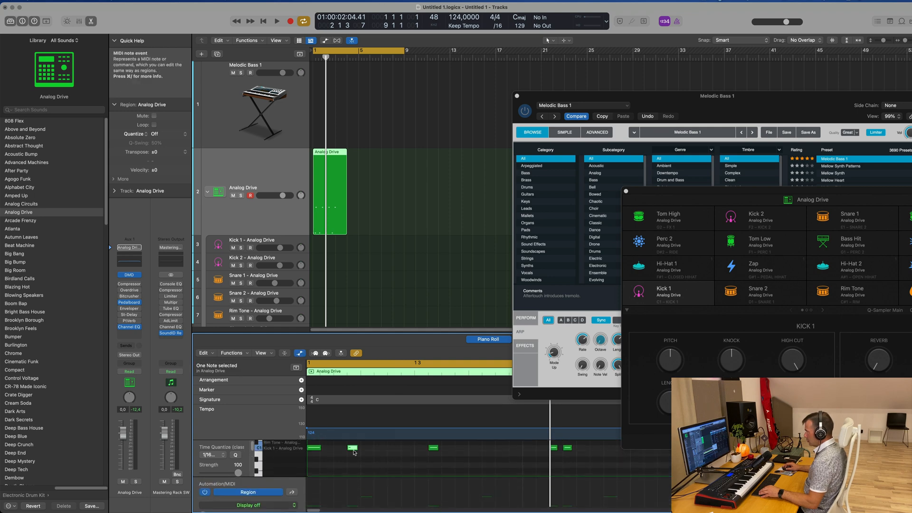
{"action": "scroll", "coordinate": [351, 496], "scroll_direction": "down", "scroll_amount": 2}
{"action": "left_click", "coordinate": [352, 506]}
{"action": "left_click_drag", "start_coordinate": [387, 333], "coordinate": [371, 196]}
{"action": "scroll", "coordinate": [356, 320], "scroll_direction": "up", "scroll_amount": 2}
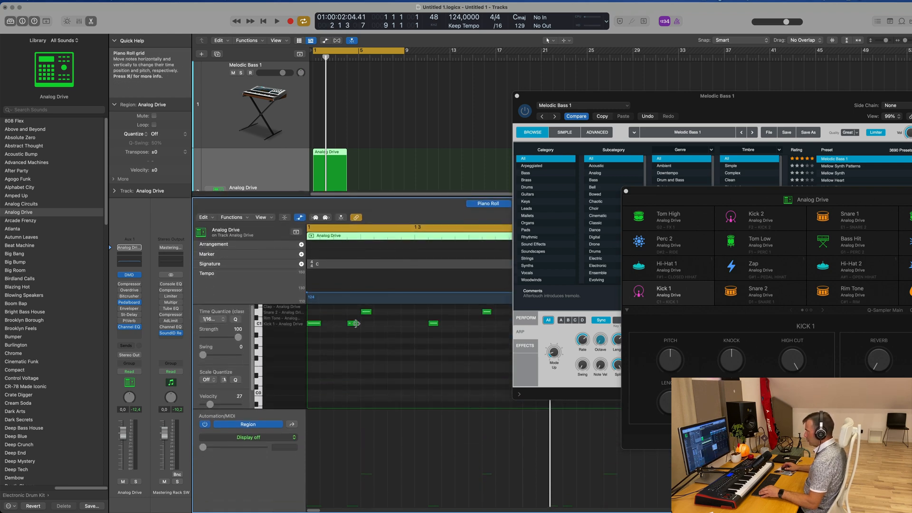
Listen to the drum pattern and compare the timing of the kick and snare notes in the Piano Roll
{"action": "left_click", "coordinate": [366, 312]}
{"action": "key", "text": "space"}
{"action": "key", "text": "space"}
{"action": "scroll", "coordinate": [342, 142], "scroll_direction": "down", "scroll_amount": 5}
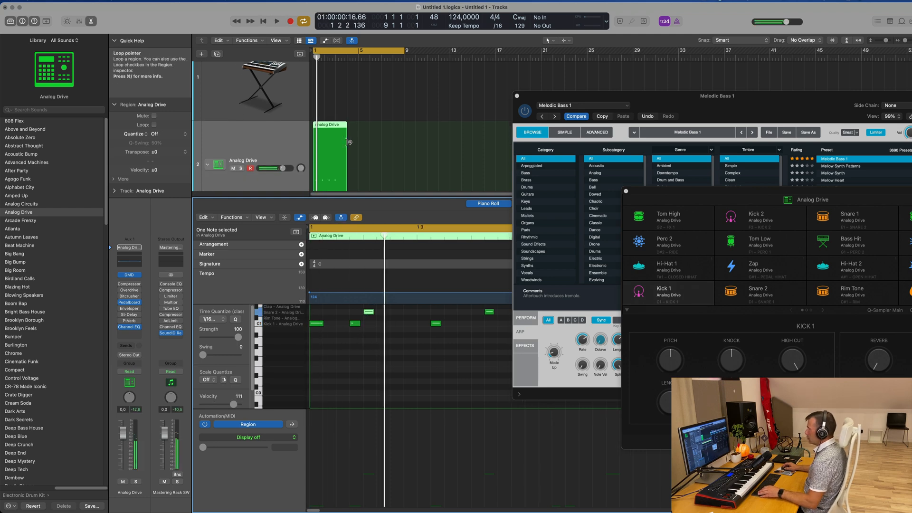
{"action": "key", "text": "space"}
{"action": "scroll", "coordinate": [435, 329], "scroll_direction": "down", "scroll_amount": 4}
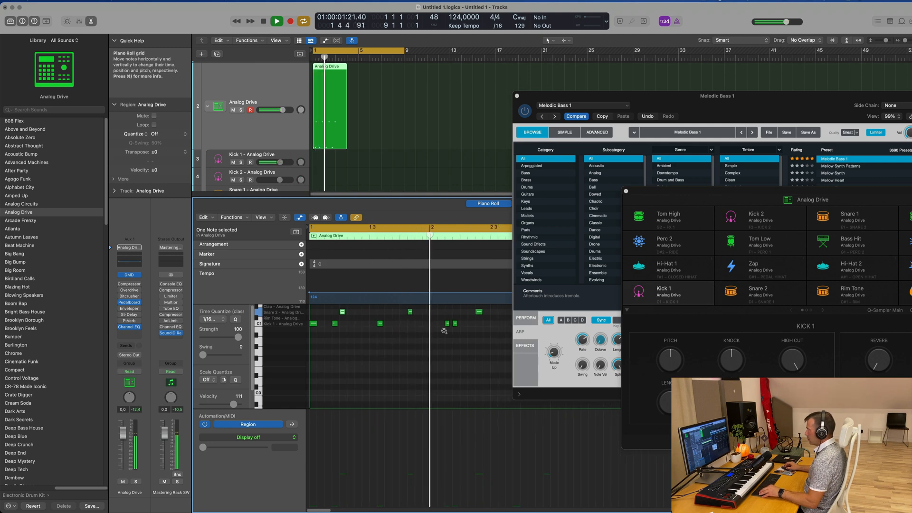
{"action": "scroll", "coordinate": [445, 331], "scroll_direction": "down", "scroll_amount": 2}
{"action": "key", "text": "space"}
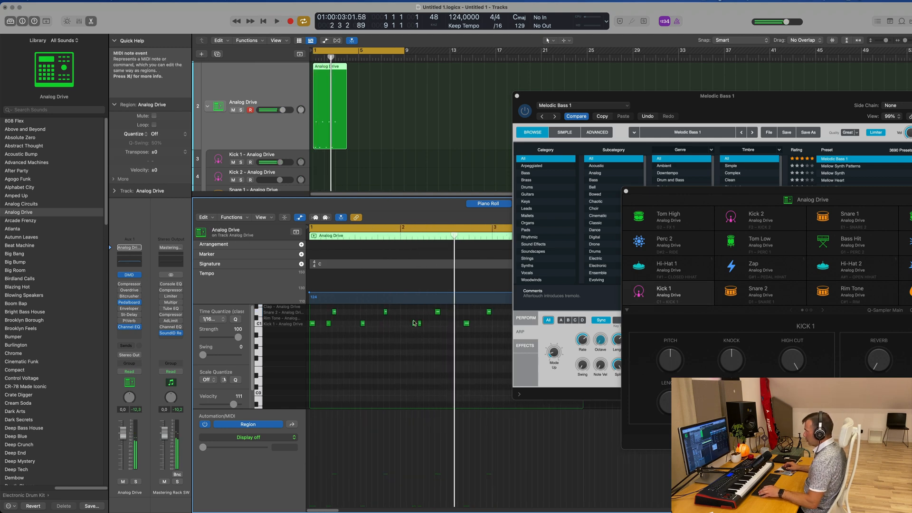
Move the first of the two close kick notes after the start of bar 2 slightly earlier and play back the pattern
{"action": "left_click_drag", "start_coordinate": [414, 326], "coordinate": [408, 327]}
{"action": "key", "text": "space"}
{"action": "scroll", "coordinate": [406, 332], "scroll_direction": "up", "scroll_amount": 2}
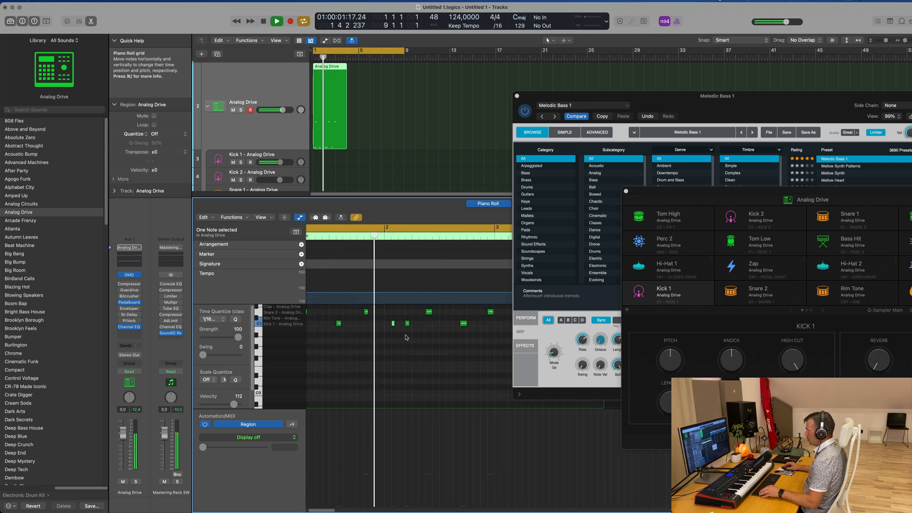
{"action": "scroll", "coordinate": [418, 338], "scroll_direction": "down", "scroll_amount": 2}
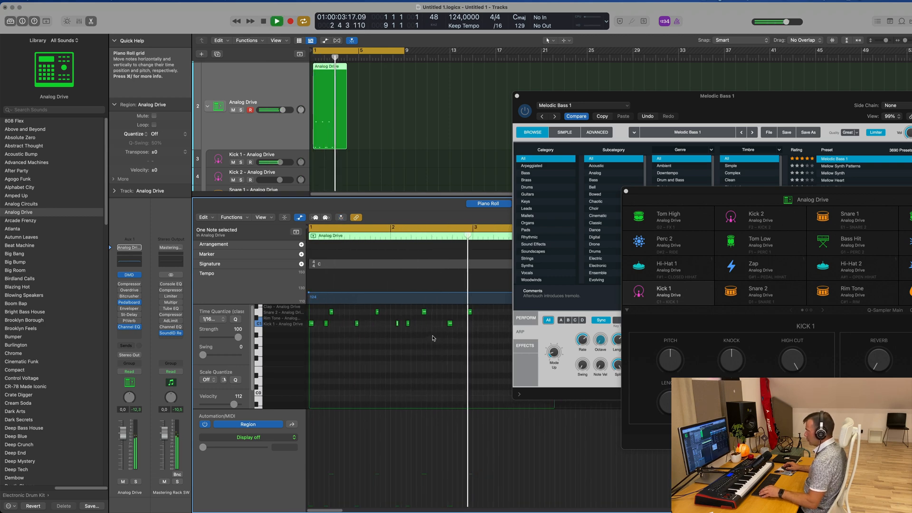
{"action": "key", "text": "space"}
Split the Analog Drive region at bar 3 and delete the part after the split
{"action": "scroll", "coordinate": [351, 89], "scroll_direction": "up", "scroll_amount": 4}
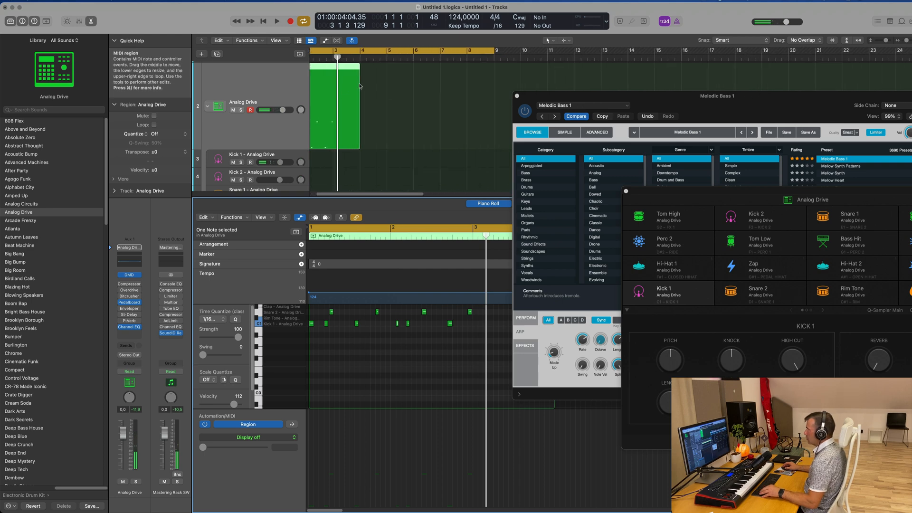
{"action": "scroll", "coordinate": [358, 84], "scroll_direction": "up", "scroll_amount": 3}
{"action": "double_click", "coordinate": [393, 67], "text": "super"}
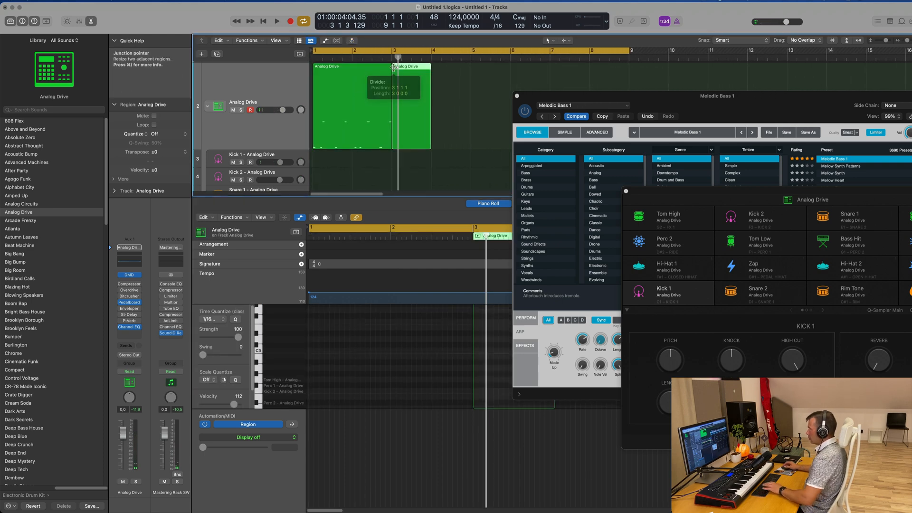
{"action": "key", "text": "Delete"}
{"action": "scroll", "coordinate": [370, 122], "scroll_direction": "down", "scroll_amount": 1}
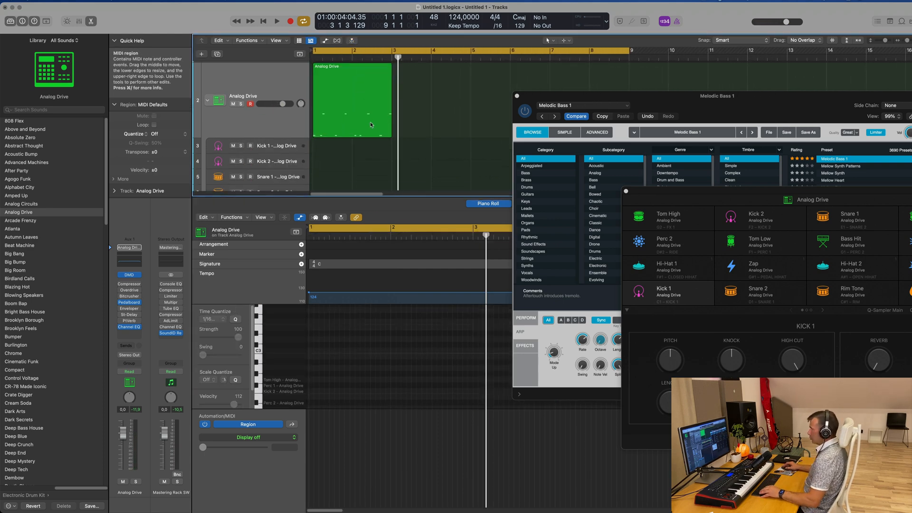
Make more room for the drum subtracks and copy the two-bar Analog Drive region to the Kick 1 track
{"action": "left_click_drag", "start_coordinate": [388, 196], "coordinate": [409, 418]}
{"action": "left_click", "coordinate": [355, 107]}
{"action": "left_click_drag", "start_coordinate": [341, 90], "coordinate": [319, 150]}
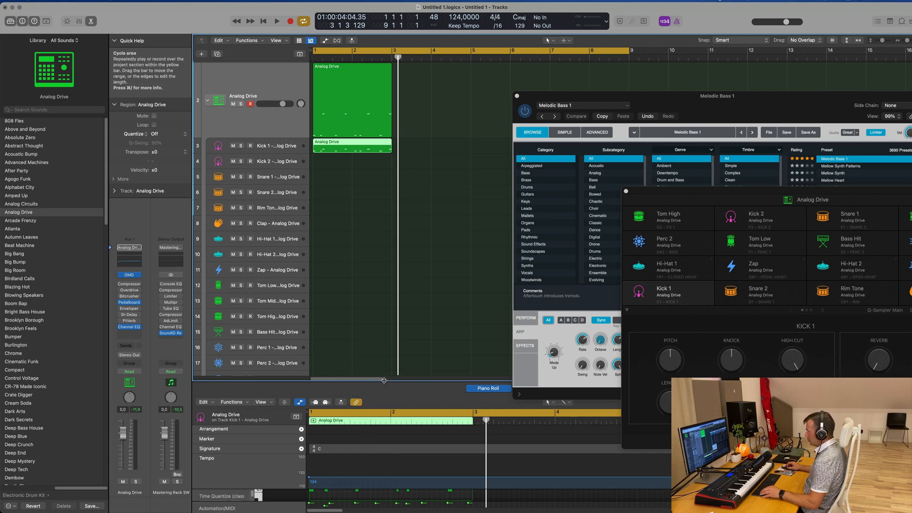
Delete the four snare notes from the Kick 1 region in the Piano Roll and play it back
{"action": "left_click_drag", "start_coordinate": [384, 380], "coordinate": [384, 275]}
{"action": "left_click_drag", "start_coordinate": [330, 388], "coordinate": [474, 406]}
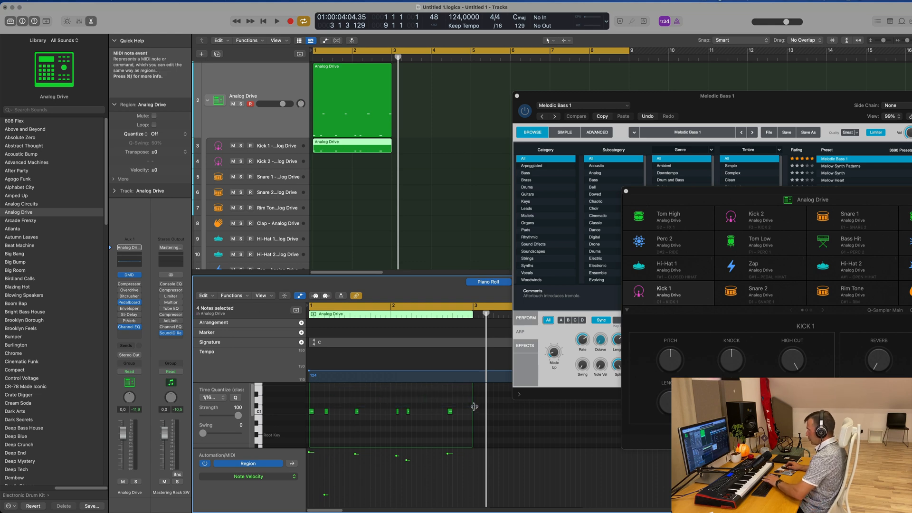
{"action": "key", "text": "space"}
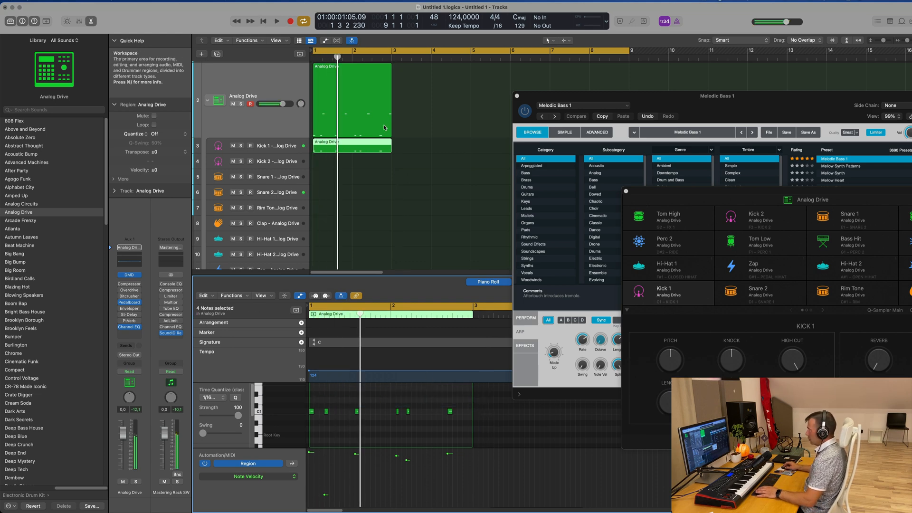
Copy the Analog Drive region to the Snare 1 track and delete the C1 kick notes from the copy
{"action": "left_click", "coordinate": [367, 112]}
{"action": "left_click_drag", "start_coordinate": [369, 114], "coordinate": [359, 181]}
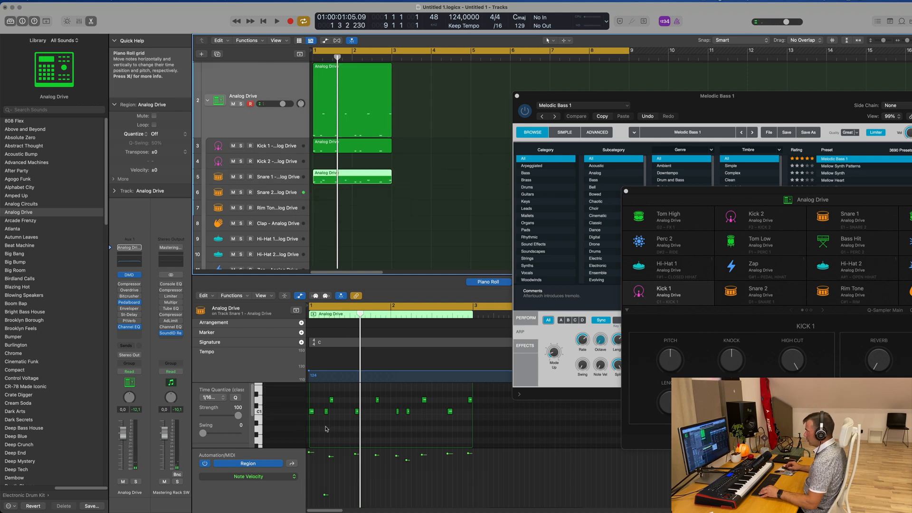
{"action": "left_click", "coordinate": [305, 412]}
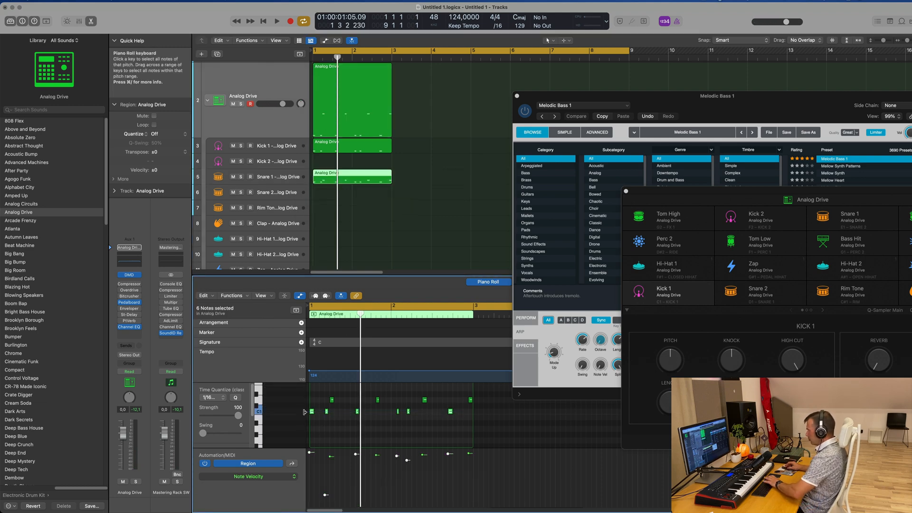
Delete the original two-bar region from the main Analog Drive track
{"action": "left_click", "coordinate": [355, 89]}
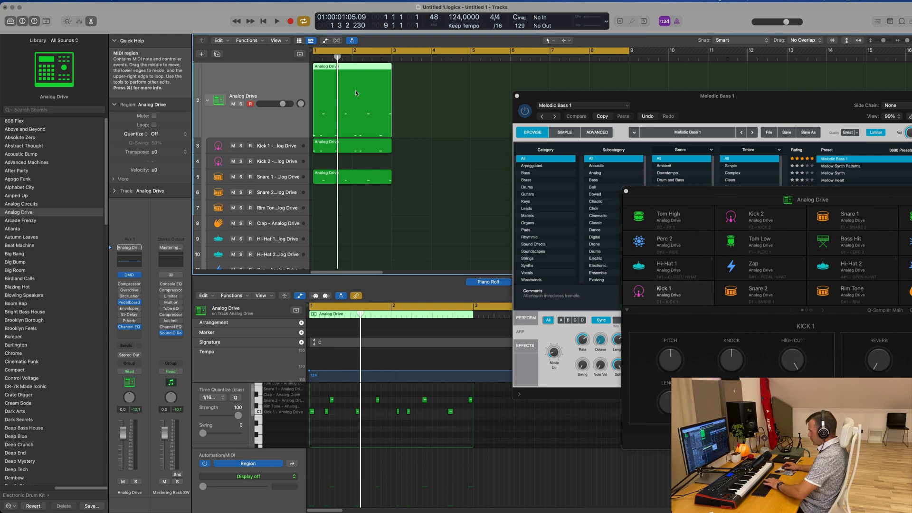
{"action": "key", "text": "Delete"}
Raise the velocity of the quiet second note in the Kick 1 region to the level of its neighbours
{"action": "left_click", "coordinate": [375, 147]}
{"action": "key", "text": "space"}
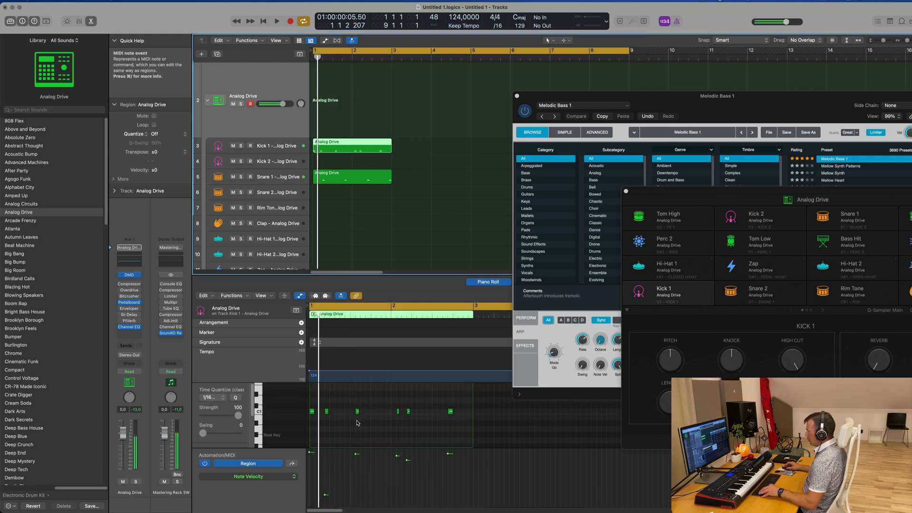
{"action": "scroll", "coordinate": [358, 413], "scroll_direction": "up", "scroll_amount": 4}
{"action": "left_click_drag", "start_coordinate": [331, 494], "coordinate": [332, 453]}
{"action": "key", "text": "space"}
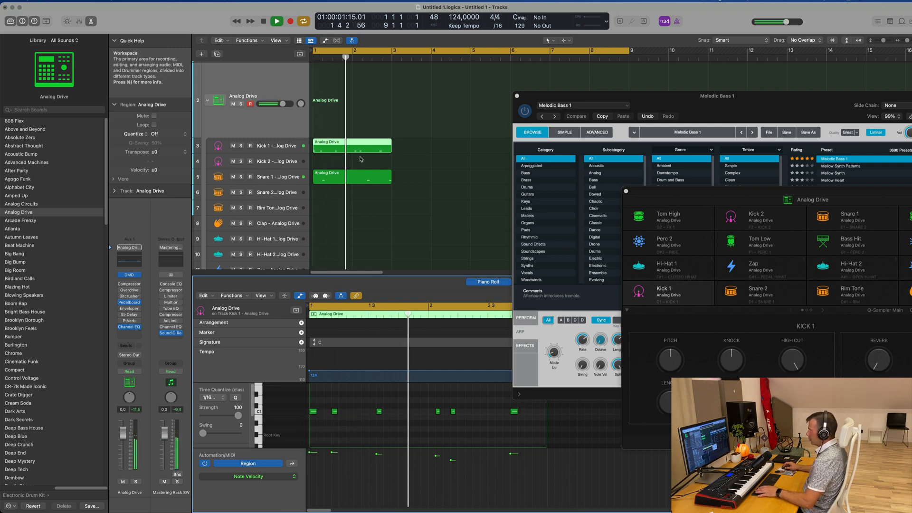
Move the snare region from the Snare 1 track to the Snare 2 track and play it back
{"action": "key", "text": "space"}
{"action": "left_click_drag", "start_coordinate": [352, 176], "coordinate": [351, 189]}
{"action": "key", "text": "space"}
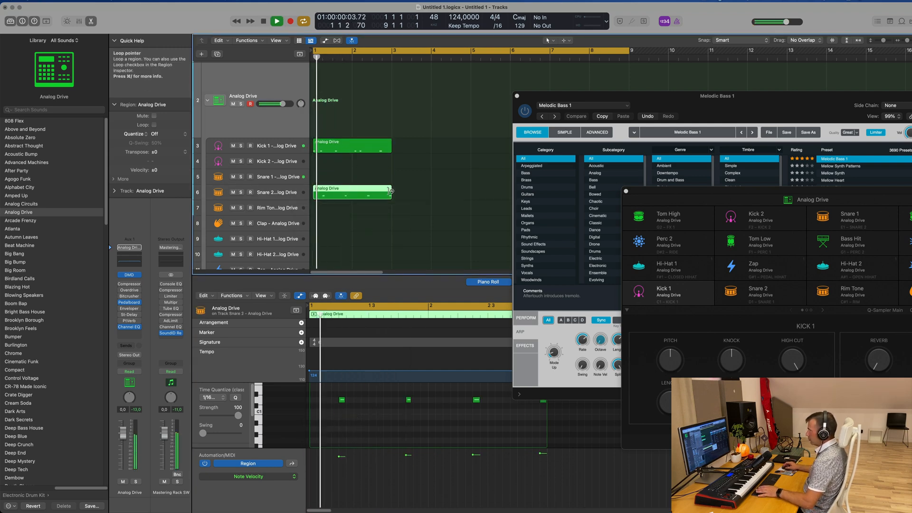
Transpose all four notes of the Snare 2 region up two octaves to D3
{"action": "key", "text": "super+a"}
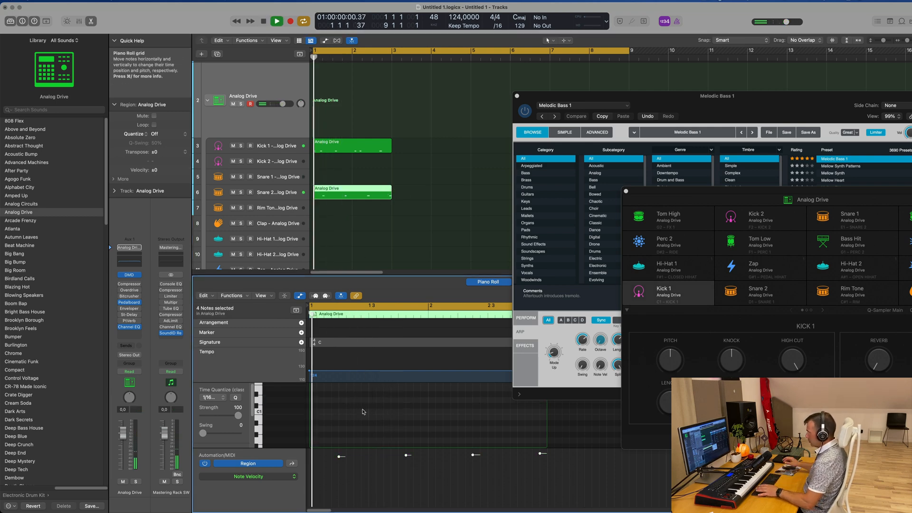
{"action": "scroll", "coordinate": [368, 415], "scroll_direction": "up", "scroll_amount": 5}
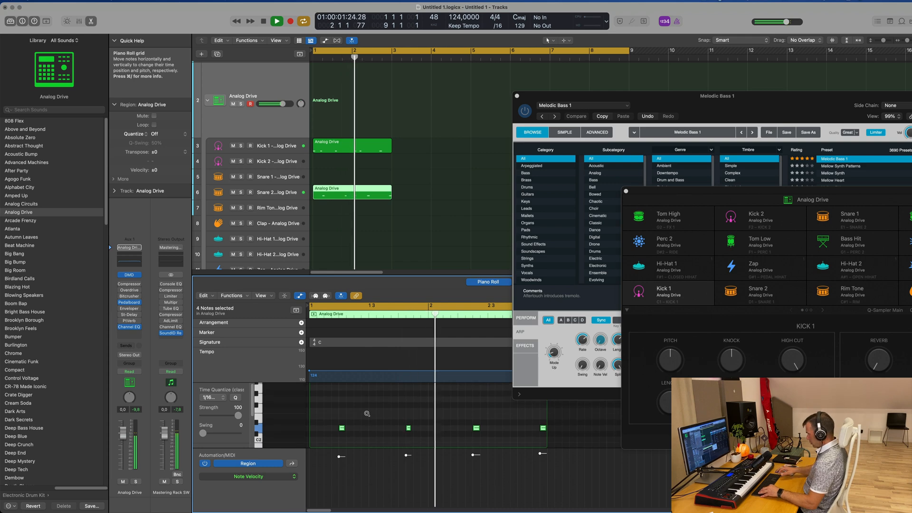
{"action": "scroll", "coordinate": [368, 416], "scroll_direction": "up", "scroll_amount": 3}
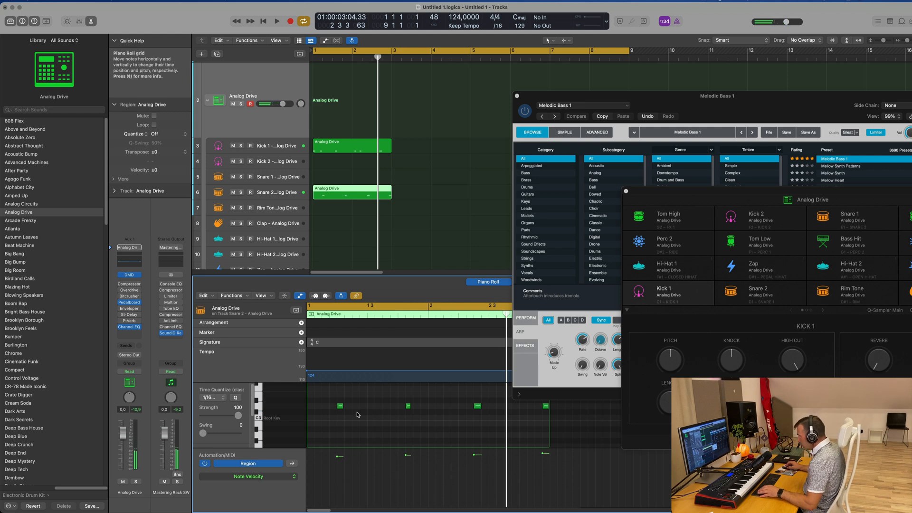
Move the second snare note to 1 4 1 1 and the third and fourth earlier onto beats 2 and 4 of bar 2
{"action": "left_click_drag", "start_coordinate": [408, 407], "coordinate": [401, 407]}
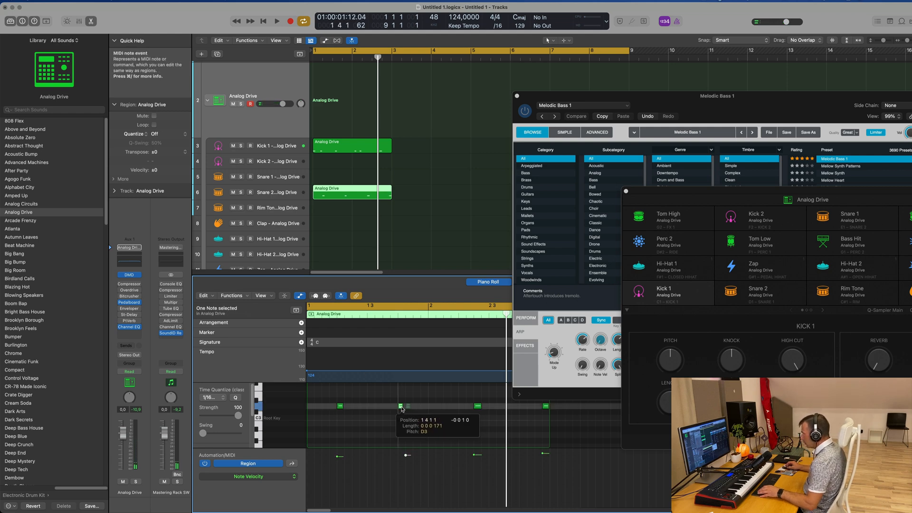
{"action": "left_click_drag", "start_coordinate": [476, 408], "coordinate": [463, 409]}
{"action": "key", "text": "space"}
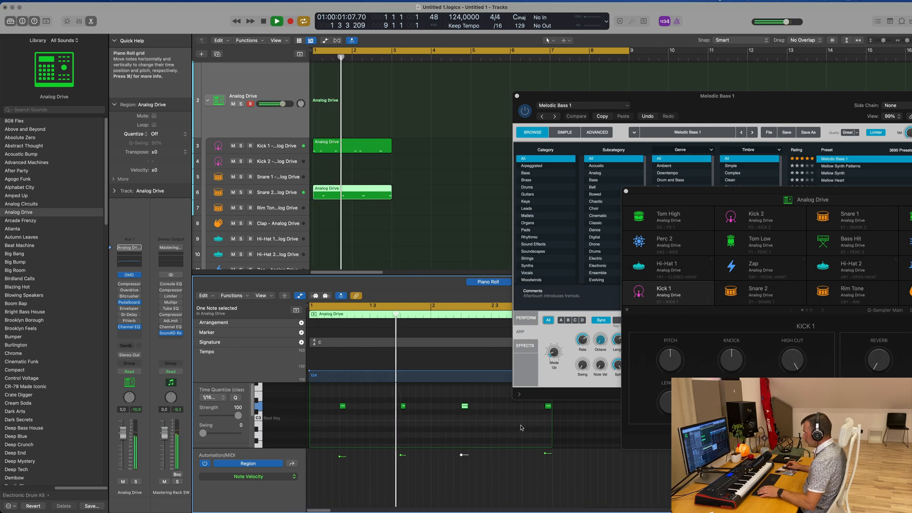
{"action": "left_click_drag", "start_coordinate": [548, 407], "coordinate": [525, 406]}
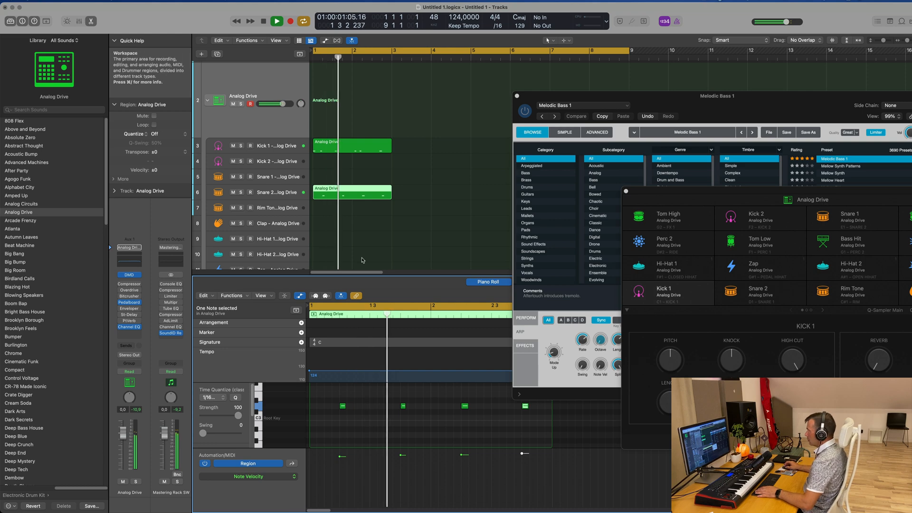
{"action": "left_click", "coordinate": [350, 148]}
{"action": "key", "text": "space"}
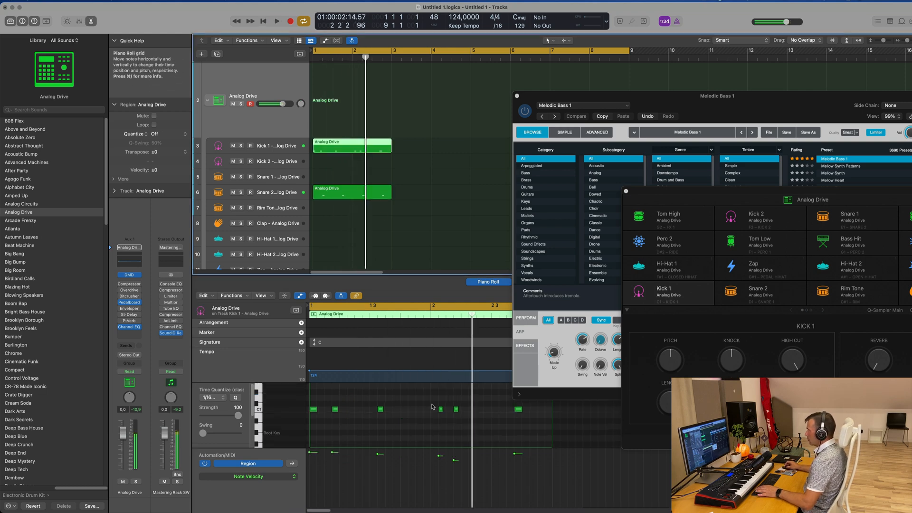
Try to shift all four Snare 2 notes slightly later together
{"action": "left_click", "coordinate": [359, 193]}
{"action": "left_click_drag", "start_coordinate": [329, 397], "coordinate": [554, 443]}
{"action": "left_click_drag", "start_coordinate": [343, 412], "coordinate": [348, 411]}
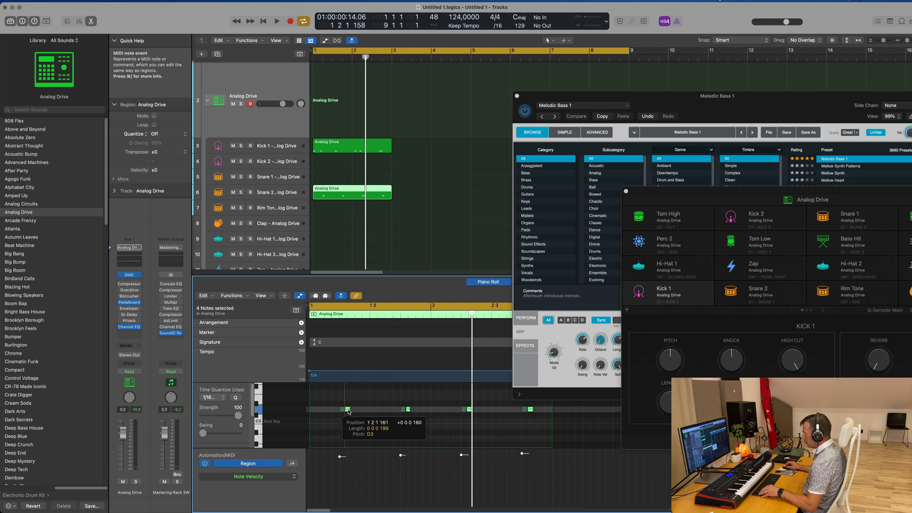
{"action": "key", "text": "space"}
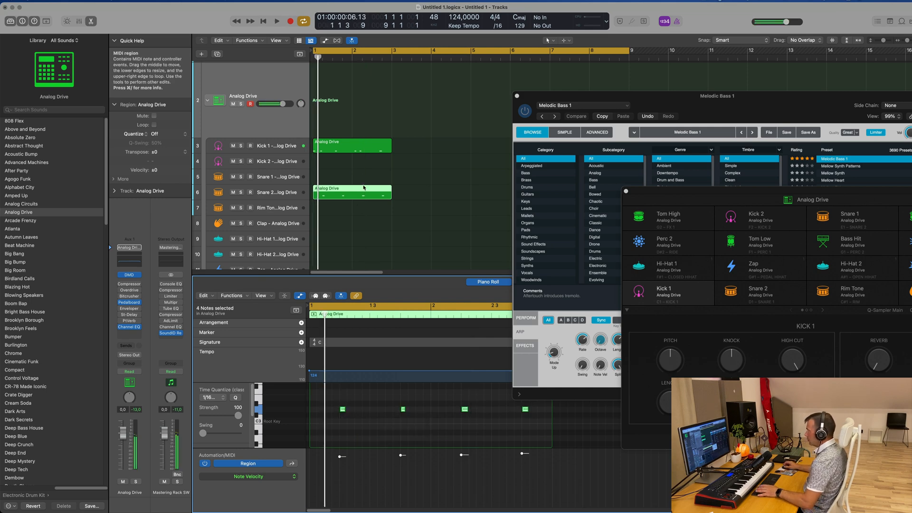
Move the third note of the Kick 1 region earlier onto beat 3 of bar 1
{"action": "left_click", "coordinate": [358, 150]}
{"action": "key", "text": "space"}
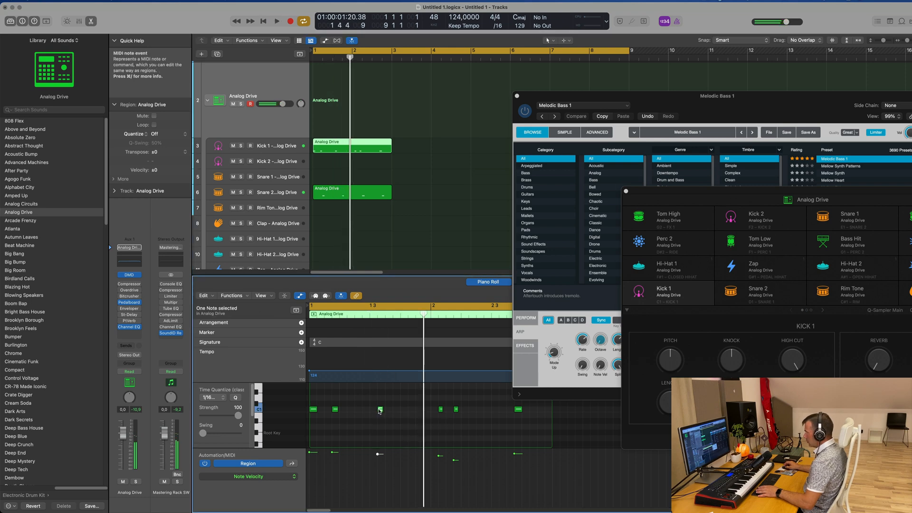
{"action": "left_click_drag", "start_coordinate": [380, 410], "coordinate": [373, 411]}
{"action": "key", "text": "space"}
Move the two close kick notes at the start of bar 2 and the last kick note slightly earlier
{"action": "mouse_move", "coordinate": [438, 403]}
{"action": "left_mouse_down"}
{"action": "mouse_move", "coordinate": [471, 422]}
{"action": "mouse_move", "coordinate": [433, 413]}
{"action": "left_mouse_up"}
{"action": "key", "text": "space"}
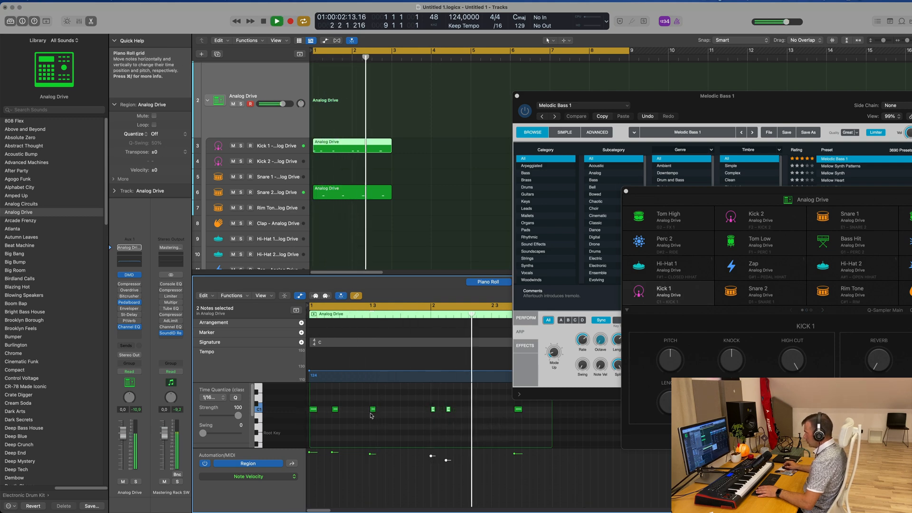
{"action": "key", "text": "space"}
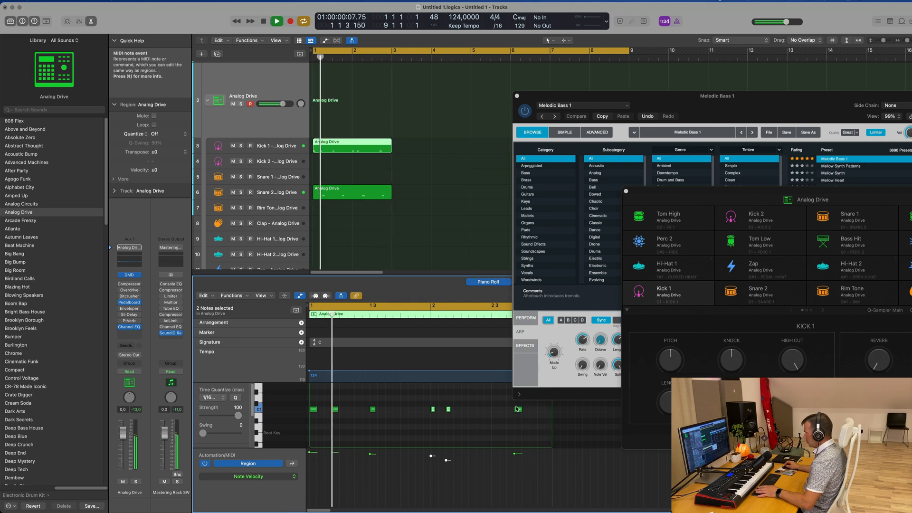
{"action": "left_click_drag", "start_coordinate": [518, 410], "coordinate": [511, 410]}
{"action": "left_click", "coordinate": [393, 421]}
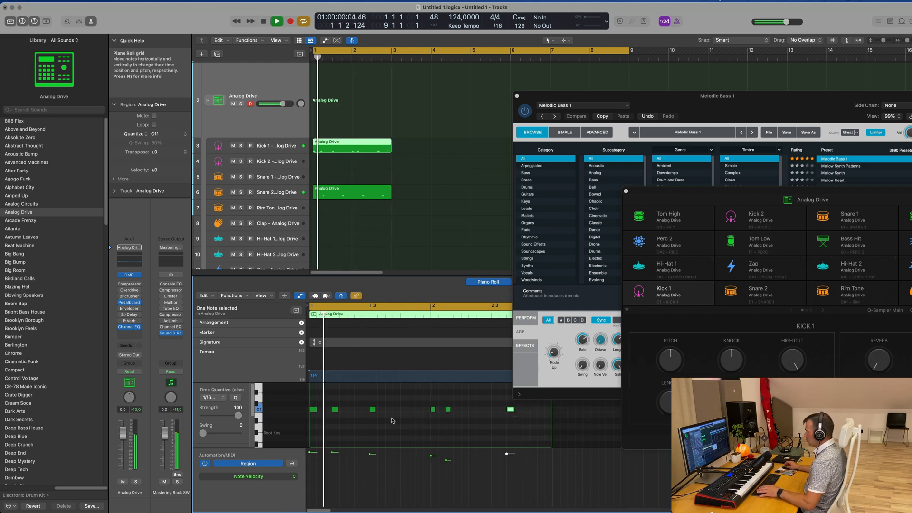
Raise the velocity of the second of the two close kick notes in bar 2 slightly
{"action": "left_click", "coordinate": [448, 459]}
{"action": "left_click_drag", "start_coordinate": [446, 459], "coordinate": [447, 456]}
{"action": "key", "text": "space"}
{"action": "key", "text": "space"}
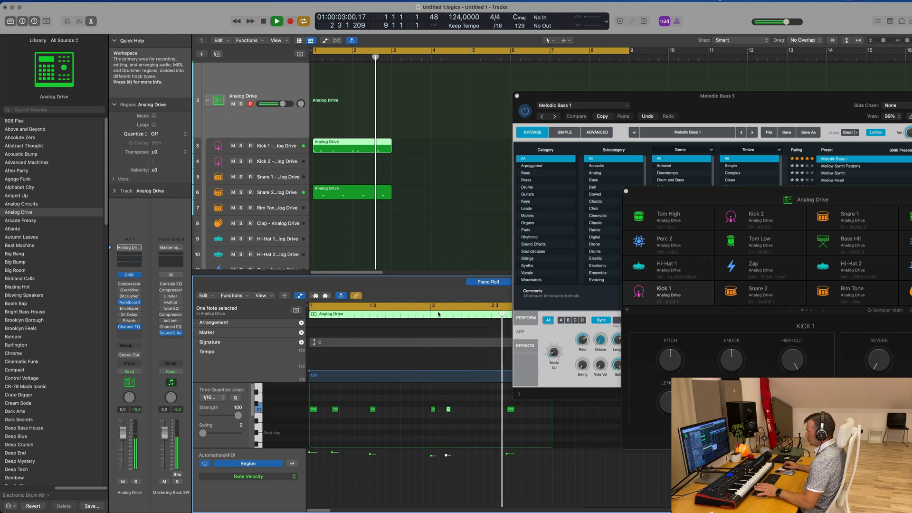
Move the fifth kick note to 2 1 3 1, the third to 1 3 1 1, and the fourth and second slightly later
{"action": "key", "text": "space"}
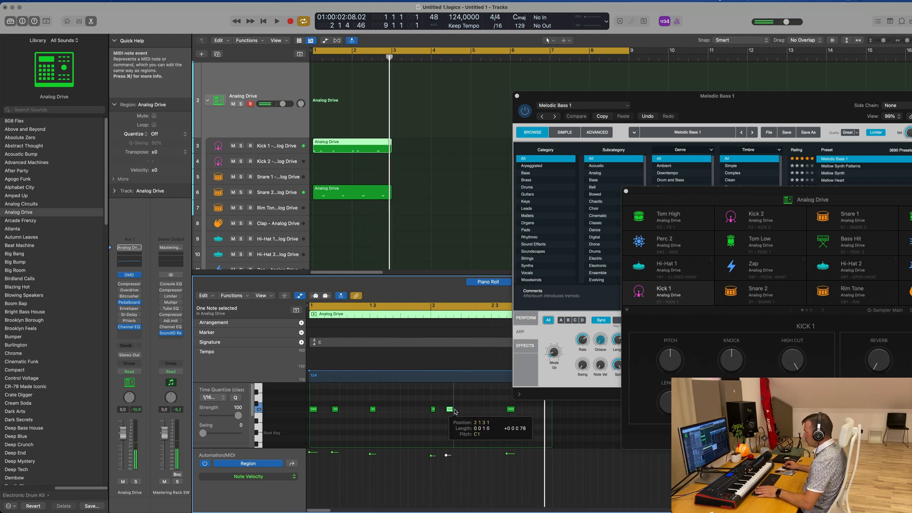
{"action": "key", "text": "space"}
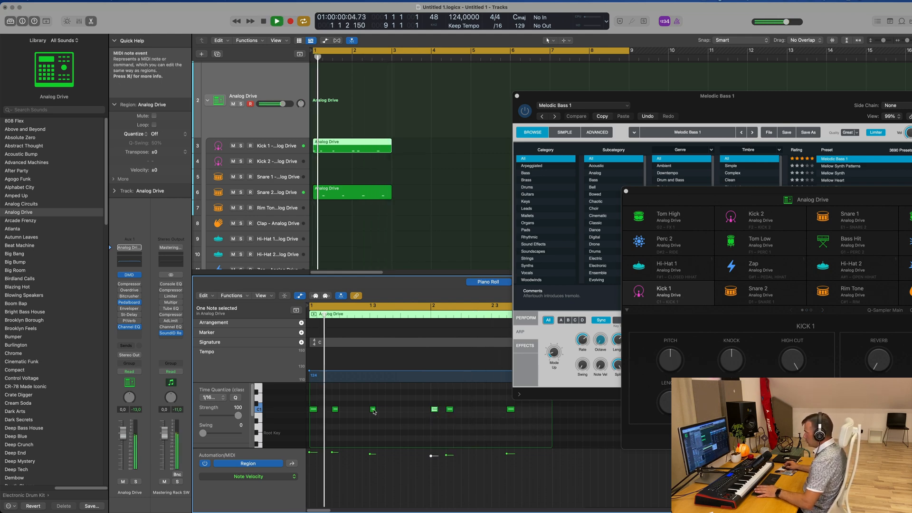
{"action": "left_click", "coordinate": [373, 409]}
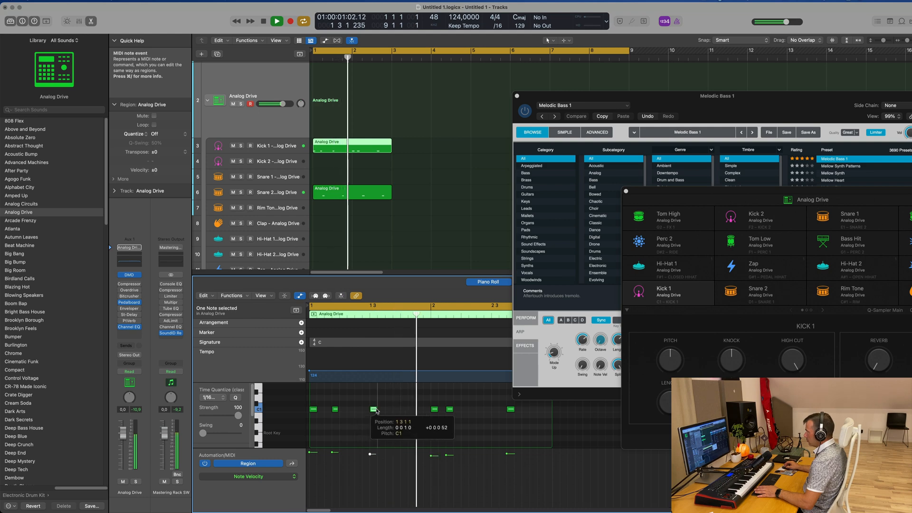
{"action": "left_click", "coordinate": [335, 409]}
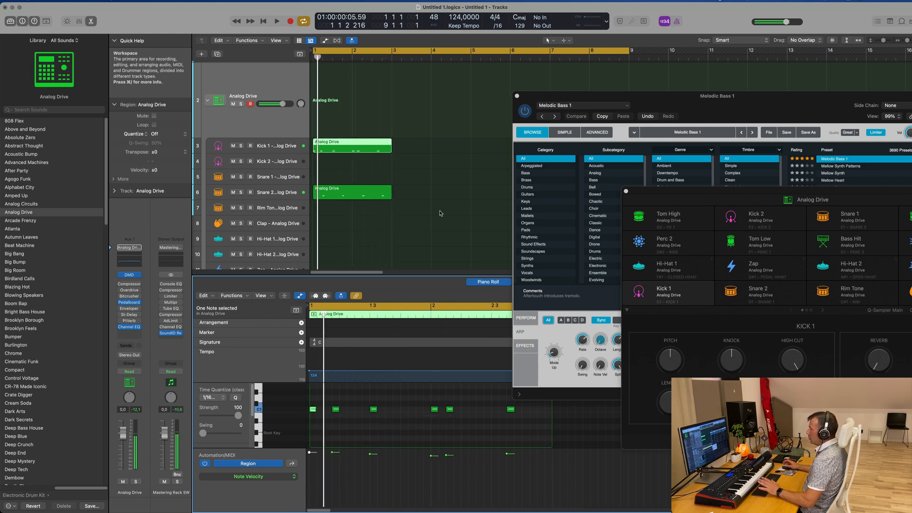
Repeat the Kick 1 and Snare 2 regions once over bars 3 and 4, and move the Melodic Bass window off the arrangement
{"action": "left_click", "coordinate": [426, 190]}
{"action": "key", "text": "space"}
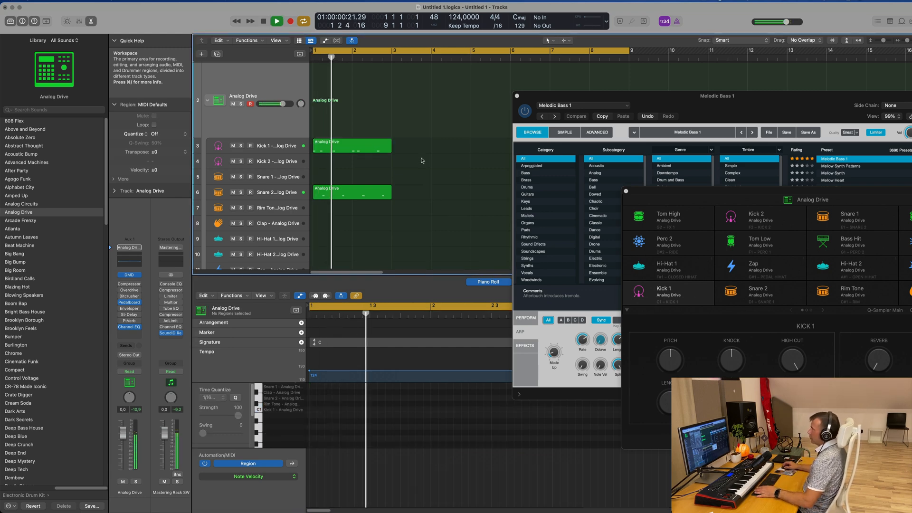
{"action": "left_click", "coordinate": [376, 191]}
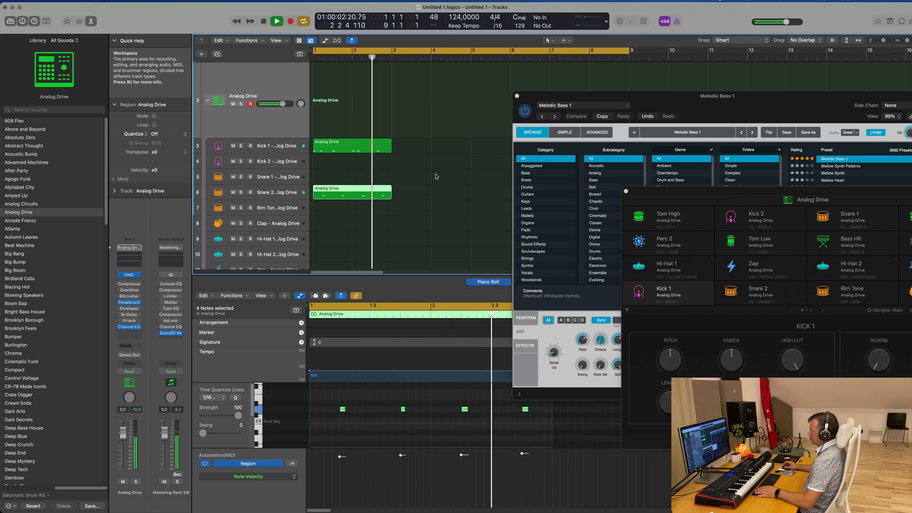
{"action": "left_click_drag", "start_coordinate": [418, 148], "coordinate": [366, 195]}
{"action": "key", "text": "super+r"}
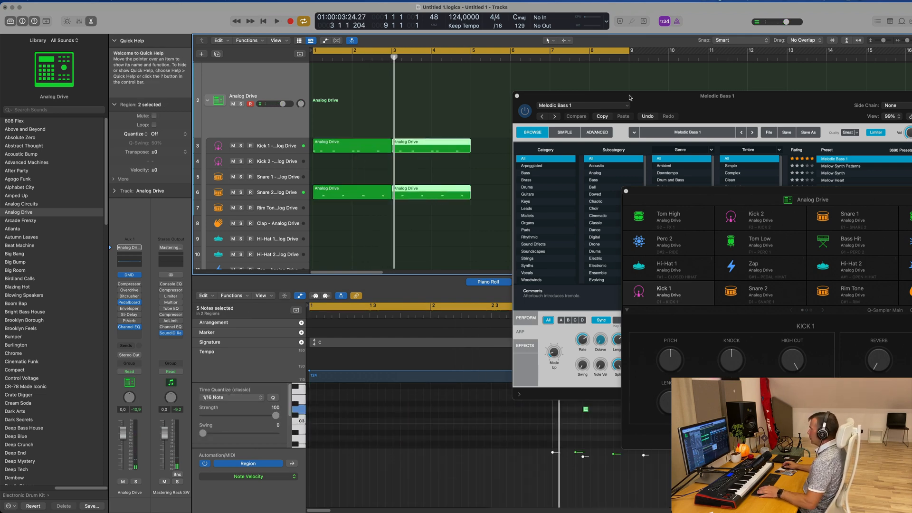
{"action": "left_click_drag", "start_coordinate": [628, 98], "coordinate": [882, 113]}
{"action": "key", "text": "space"}
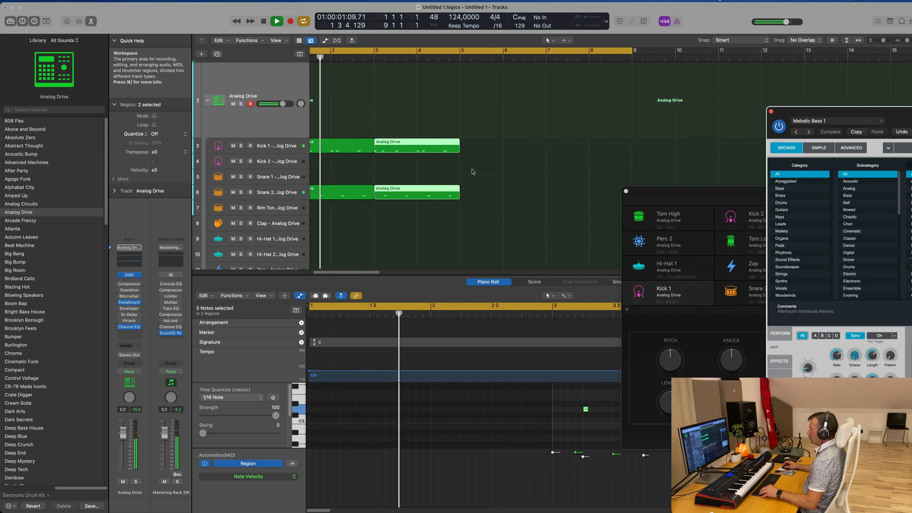
{"action": "scroll", "coordinate": [449, 171], "scroll_direction": "left", "scroll_amount": 3}
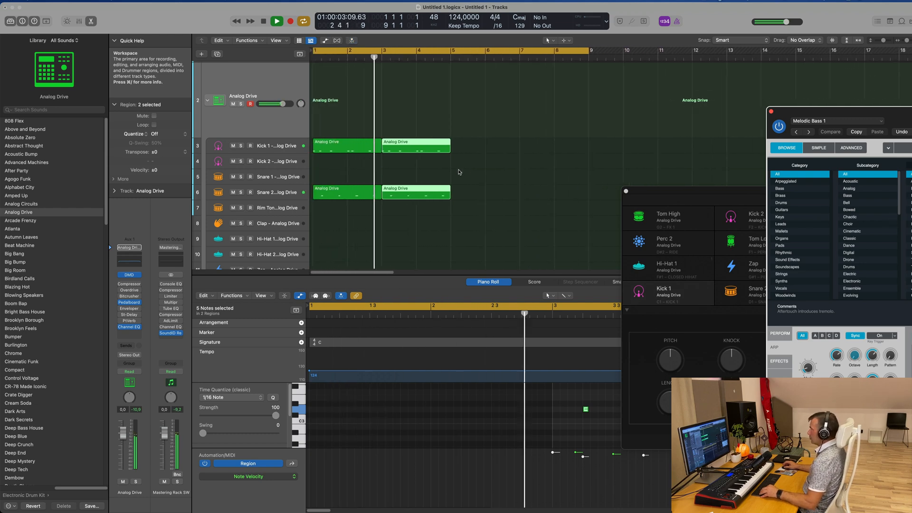
{"action": "scroll", "coordinate": [482, 174], "scroll_direction": "left", "scroll_amount": 2}
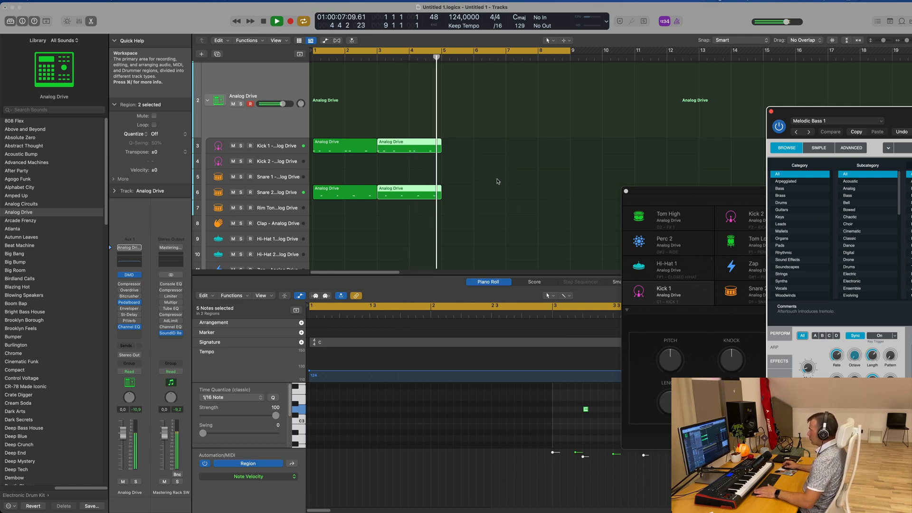
{"action": "key", "text": "space"}
{"action": "key", "text": "super+Right"}
{"action": "key", "text": "super+Right"}
{"action": "key", "text": "super+Right"}
{"action": "key", "text": "super+Right"}
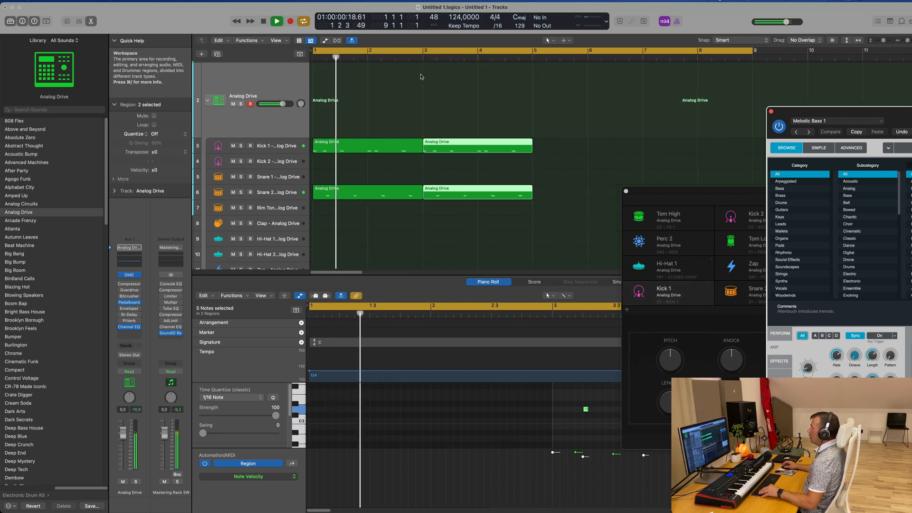
{"action": "key", "text": "super+Left"}
{"action": "key", "text": "super+Right"}
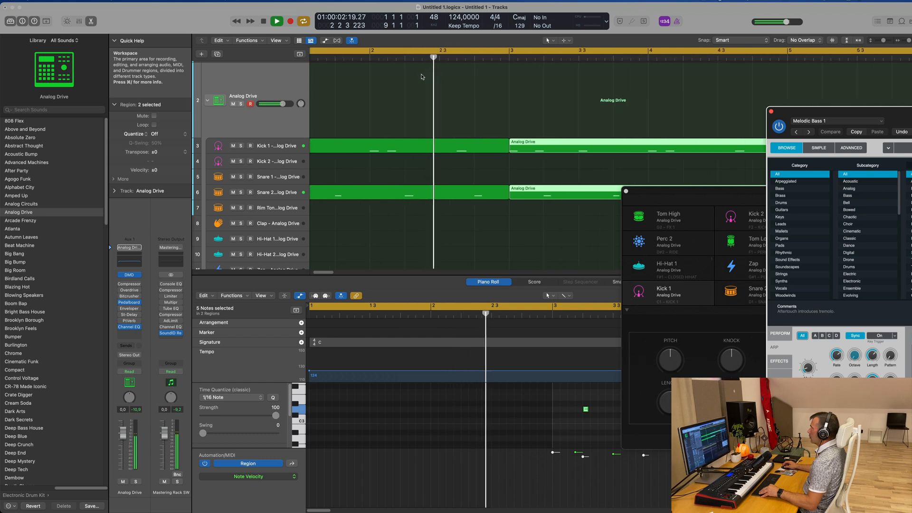
{"action": "key", "text": "super+Left"}
{"action": "key", "text": "super+Left"}
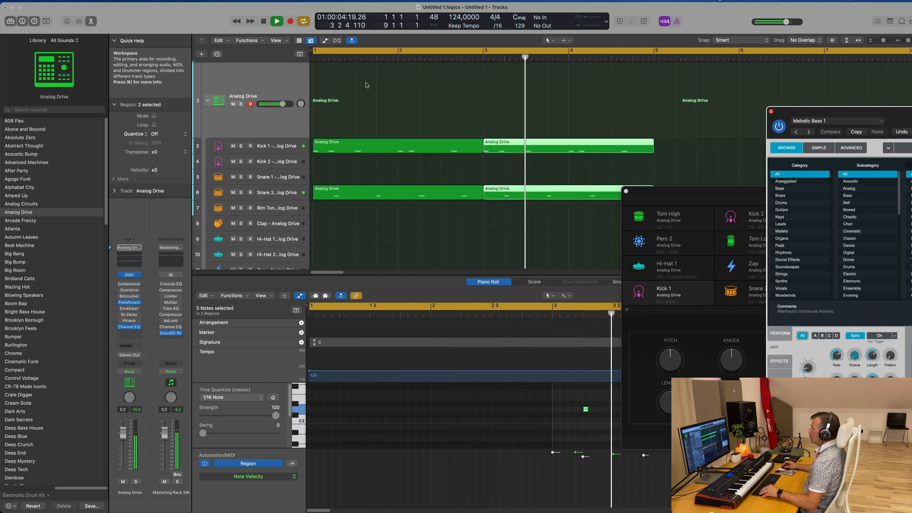
{"action": "key", "text": "super+Left"}
{"action": "key", "text": "super+Left"}
{"action": "key", "text": "super+Left"}
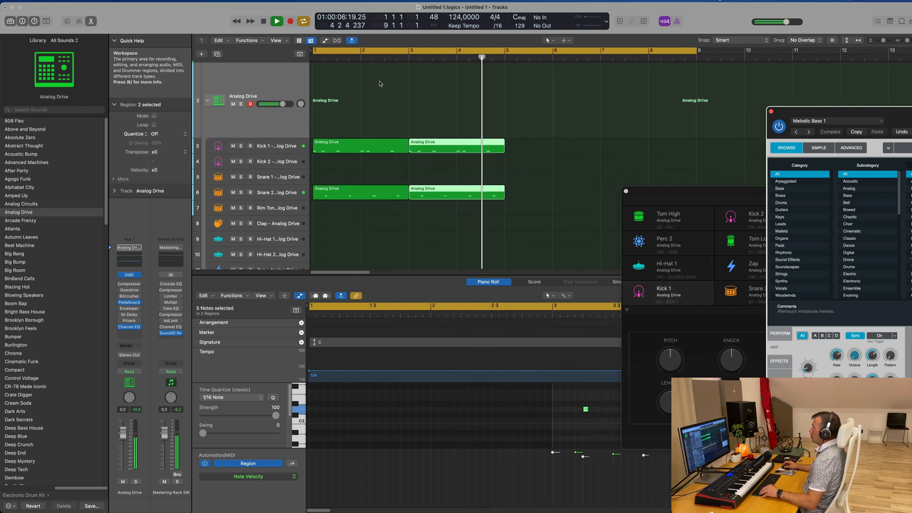
Repeat all four kick and snare regions once so the beat fills bars 5 to 8
{"action": "left_click_drag", "start_coordinate": [361, 121], "coordinate": [425, 187]}
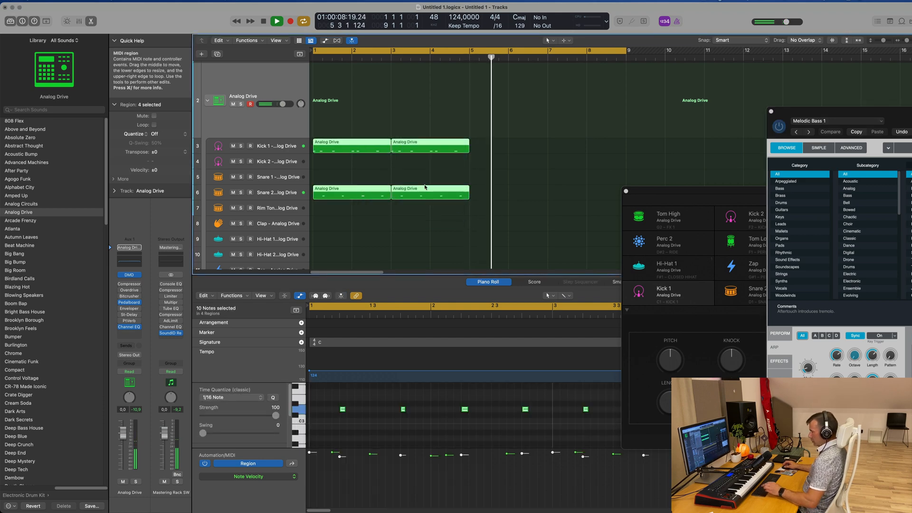
{"action": "key", "text": "super+r"}
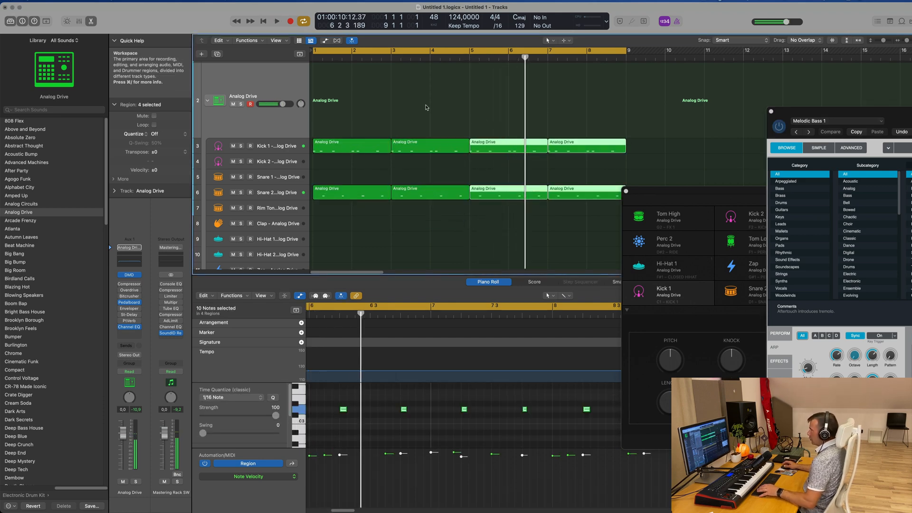
{"action": "key", "text": "super+Left"}
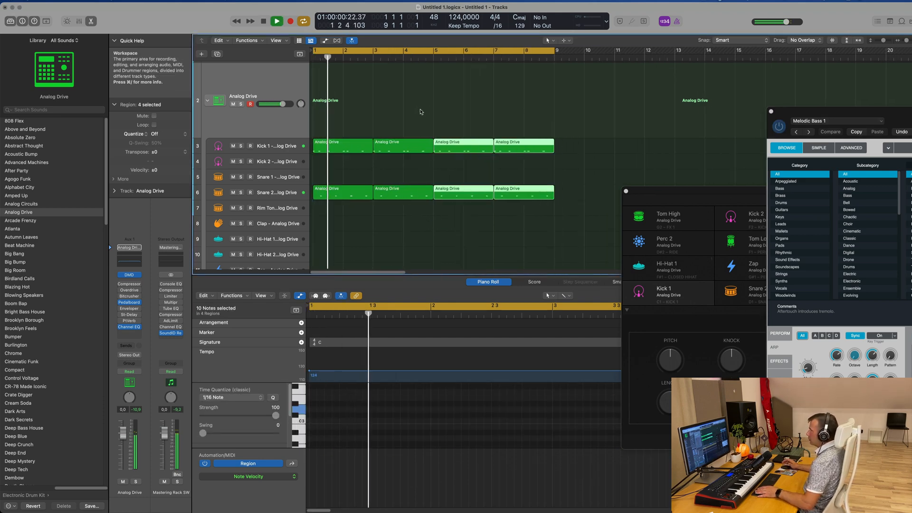
{"action": "key", "text": "super+Left"}
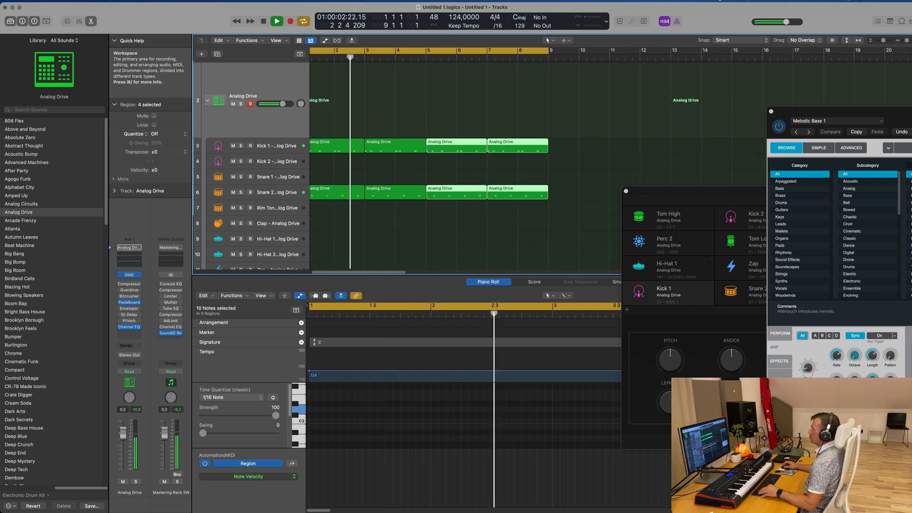
Copy the first Snare 2 region onto the Hi-Hat 1 track at bar 1
{"action": "scroll", "coordinate": [370, 138], "scroll_direction": "down", "scroll_amount": 3}
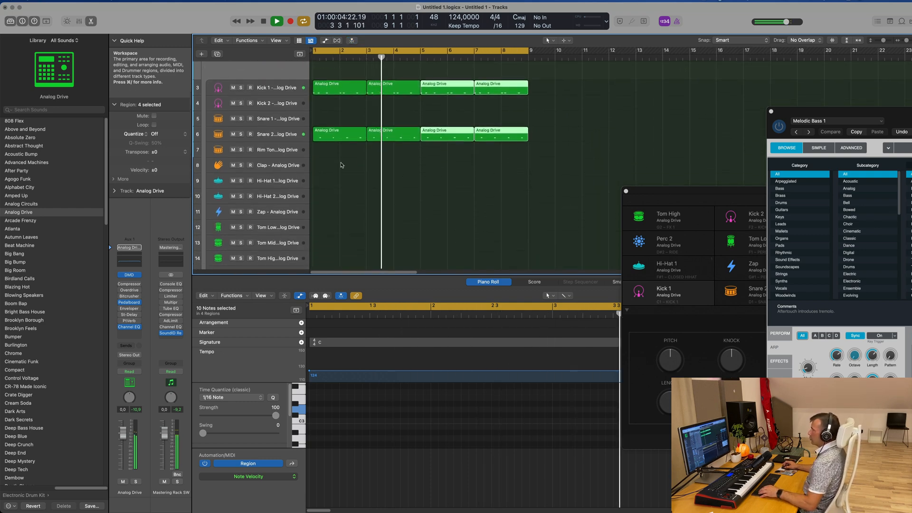
{"action": "left_click", "coordinate": [336, 137]}
{"action": "key", "text": "space"}
{"action": "left_click_drag", "start_coordinate": [343, 136], "coordinate": [343, 183]}
Shift the four Hi-Hat 1 notes half a beat earlier and copy them one beat later to fill every off-beat
{"action": "left_click_drag", "start_coordinate": [328, 395], "coordinate": [537, 432]}
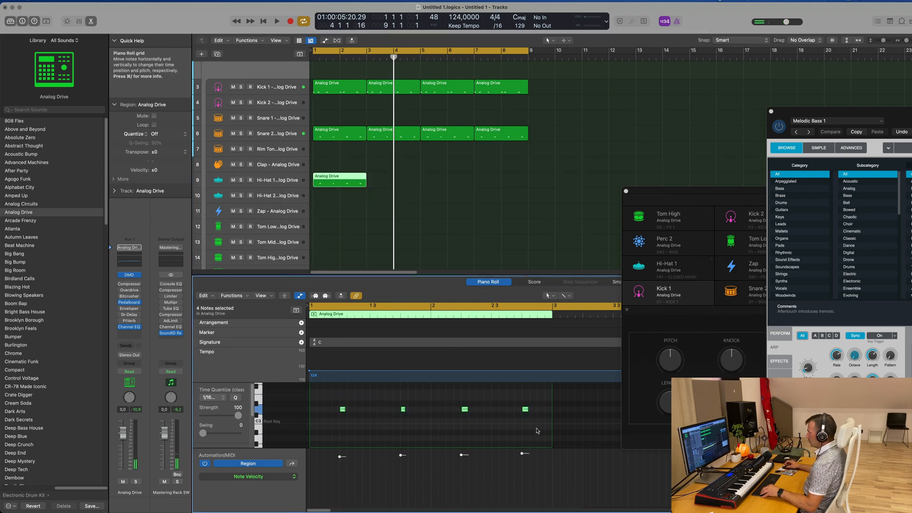
{"action": "left_click_drag", "start_coordinate": [338, 409], "coordinate": [358, 419]}
{"action": "key", "text": "space"}
Repeat the two-bar Hi-Hat 1 region three times so it fills bars 1 to 8
{"action": "left_click", "coordinate": [357, 184]}
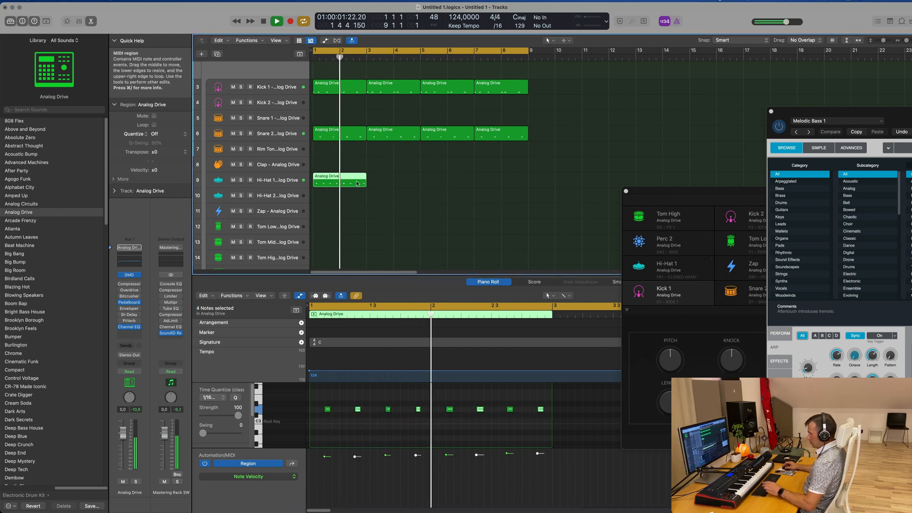
{"action": "key", "text": "super+r"}
{"action": "key", "text": "super+r"}
{"action": "key", "text": "super+r"}
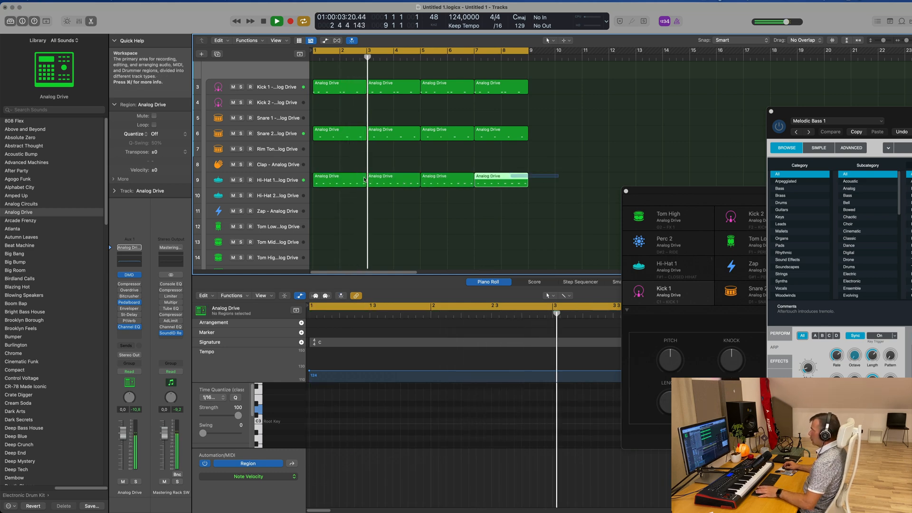
Move all four Hi-Hat 1 regions onto the Hi-Hat 2 track
{"action": "left_click_drag", "start_coordinate": [380, 180], "coordinate": [350, 181]}
{"action": "key", "text": "space"}
{"action": "key", "text": "space"}
{"action": "left_click", "coordinate": [389, 422]}
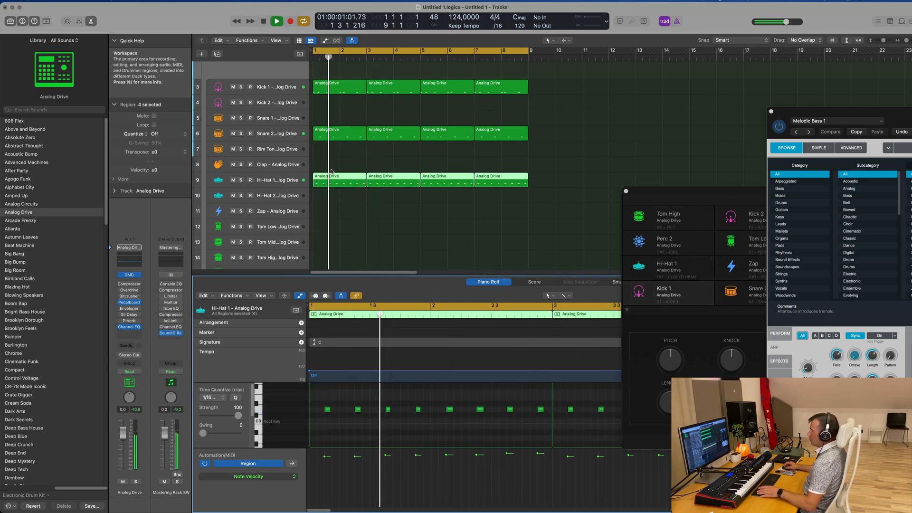
{"action": "left_click_drag", "start_coordinate": [329, 163], "coordinate": [498, 198]}
{"action": "key", "text": "space"}
{"action": "left_click_drag", "start_coordinate": [338, 184], "coordinate": [338, 200]}
{"action": "key", "text": "space"}
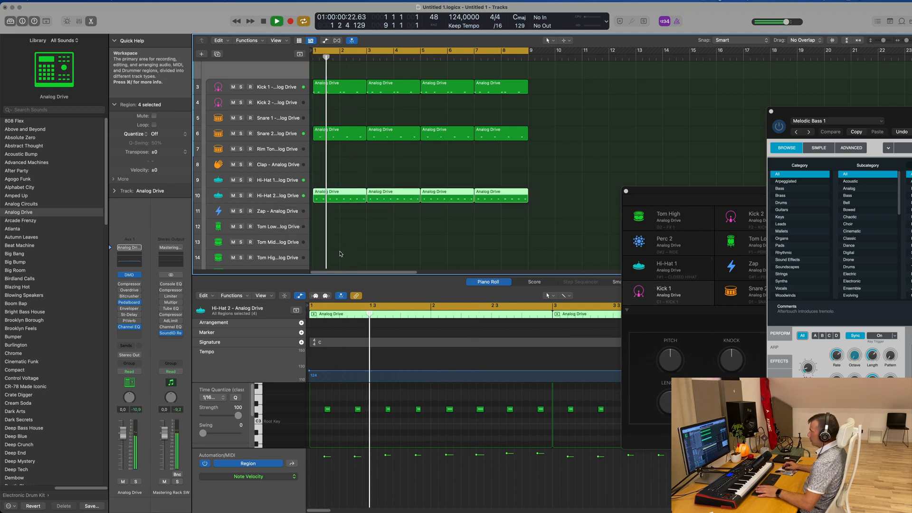
Lower the Hi-Hat 2 track's volume to about -17 dB during playback
{"action": "key", "text": "space"}
{"action": "left_click", "coordinate": [279, 196]}
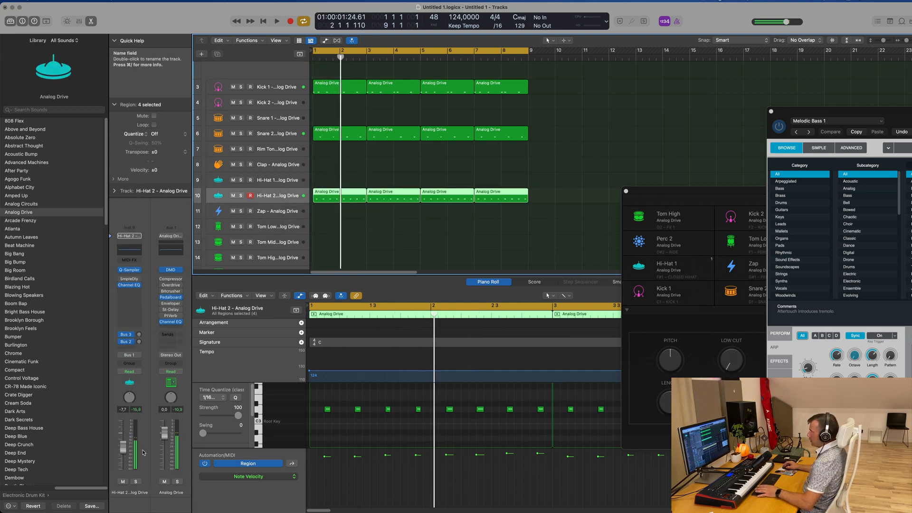
{"action": "key", "text": "space"}
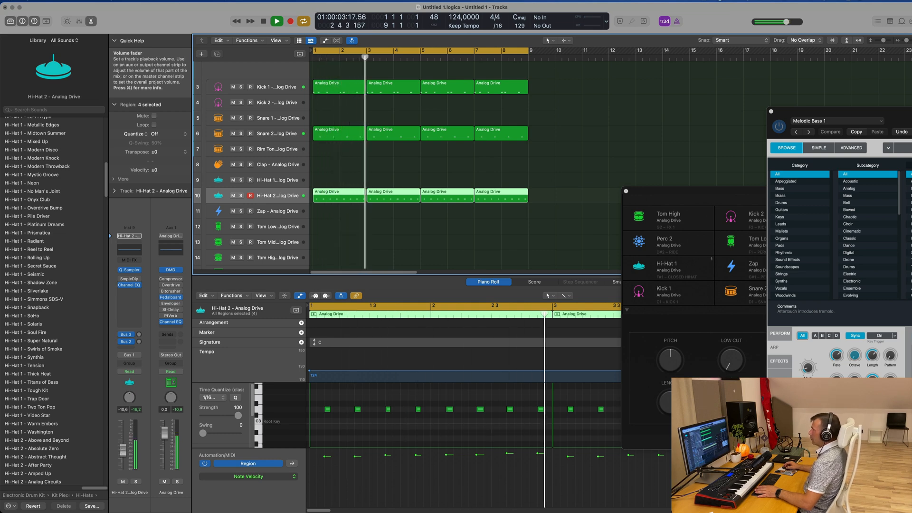
Copy the first Snare 2 region onto the Tom Low track and delete its first, third and fourth notes
{"action": "left_click", "coordinate": [342, 137]}
{"action": "left_click_drag", "start_coordinate": [342, 137], "coordinate": [342, 230]}
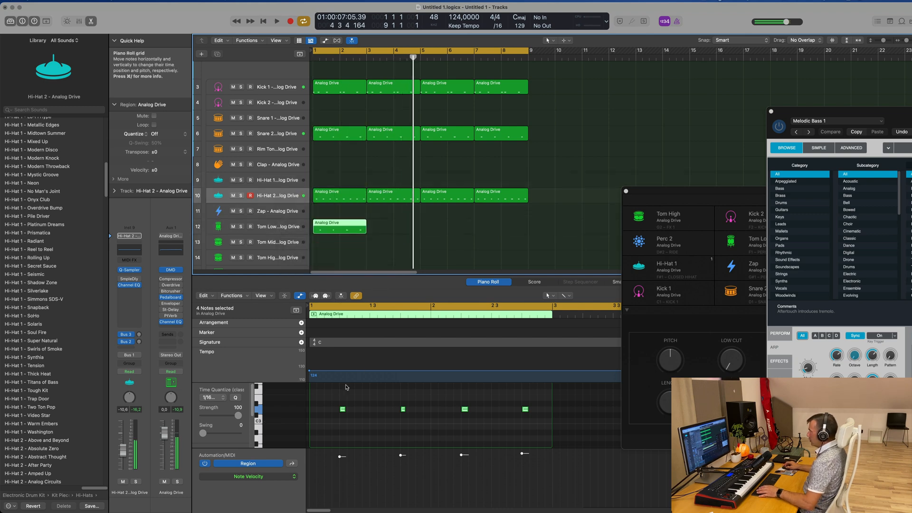
{"action": "left_click_drag", "start_coordinate": [335, 399], "coordinate": [373, 417]}
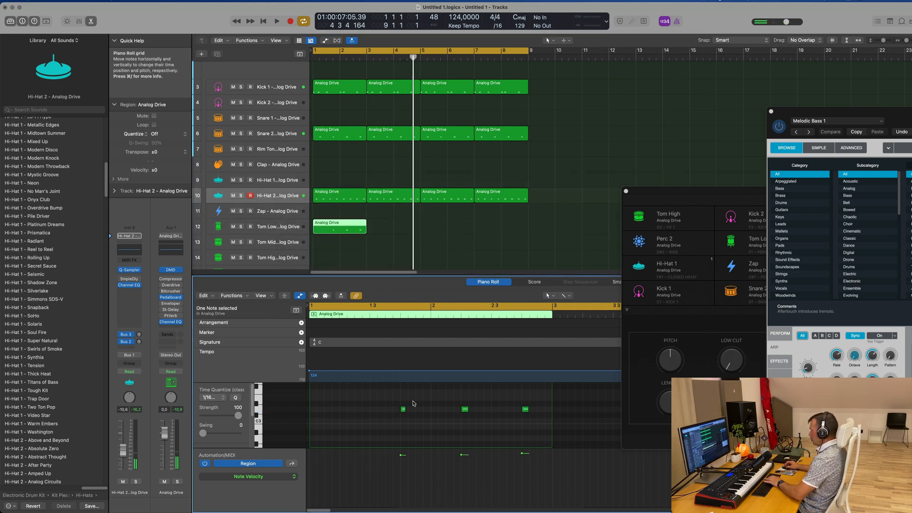
{"action": "left_click_drag", "start_coordinate": [455, 395], "coordinate": [558, 426]}
{"action": "key", "text": "Delete"}
{"action": "key", "text": "space"}
Transpose the remaining Tom Low note down three octaves and lengthen it to nearly the end of bar 1
{"action": "left_click", "coordinate": [327, 225]}
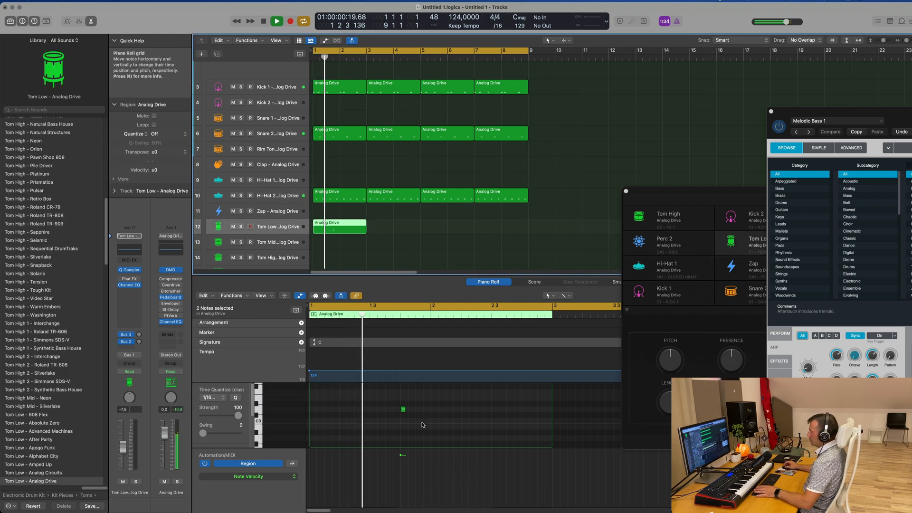
{"action": "left_click", "coordinate": [403, 409]}
{"action": "scroll", "coordinate": [416, 418], "scroll_direction": "down", "scroll_amount": 3}
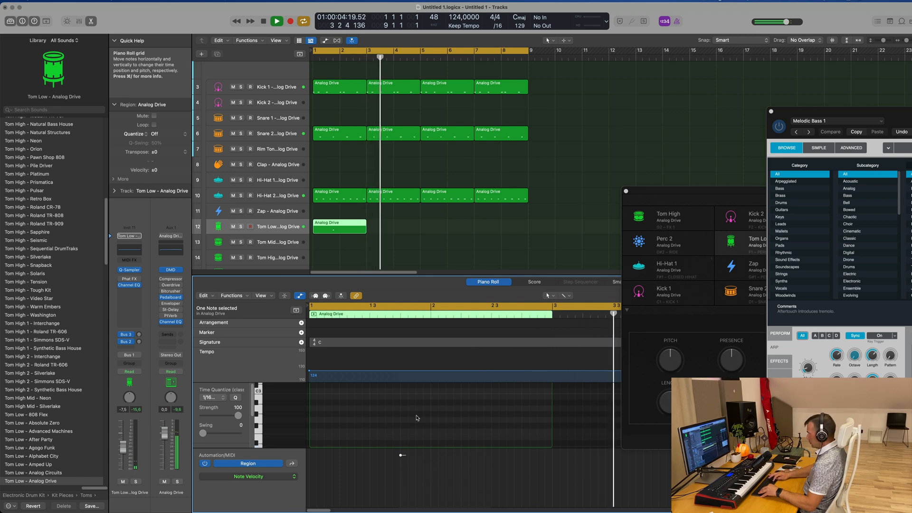
{"action": "scroll", "coordinate": [417, 419], "scroll_direction": "down", "scroll_amount": 3}
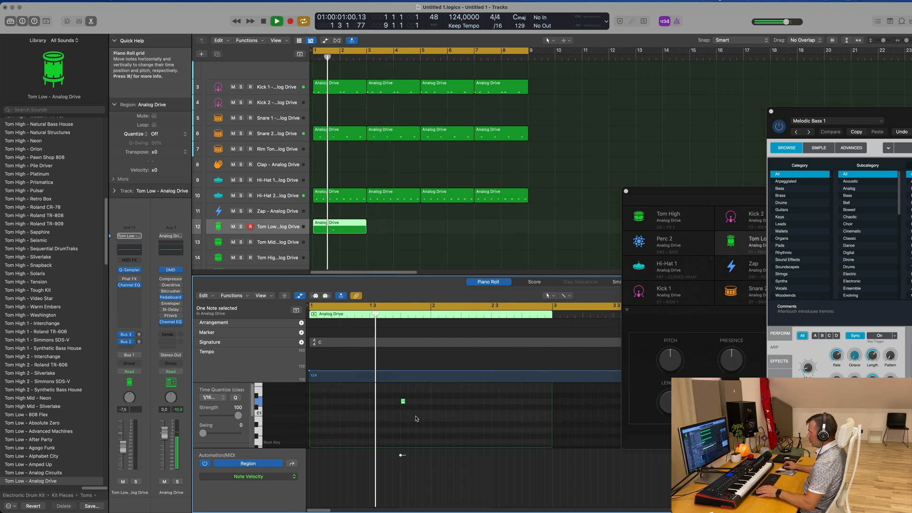
{"action": "key", "text": "alt+shift+Down"}
{"action": "scroll", "coordinate": [422, 407], "scroll_direction": "down", "scroll_amount": 1}
{"action": "key", "text": "space"}
{"action": "key", "text": "space"}
{"action": "scroll", "coordinate": [420, 415], "scroll_direction": "down", "scroll_amount": 2}
{"action": "left_click_drag", "start_coordinate": [403, 428], "coordinate": [427, 428]}
Repeat the two-bar Tom Low region three times so it fills bars 1 to 8
{"action": "left_click", "coordinate": [329, 235]}
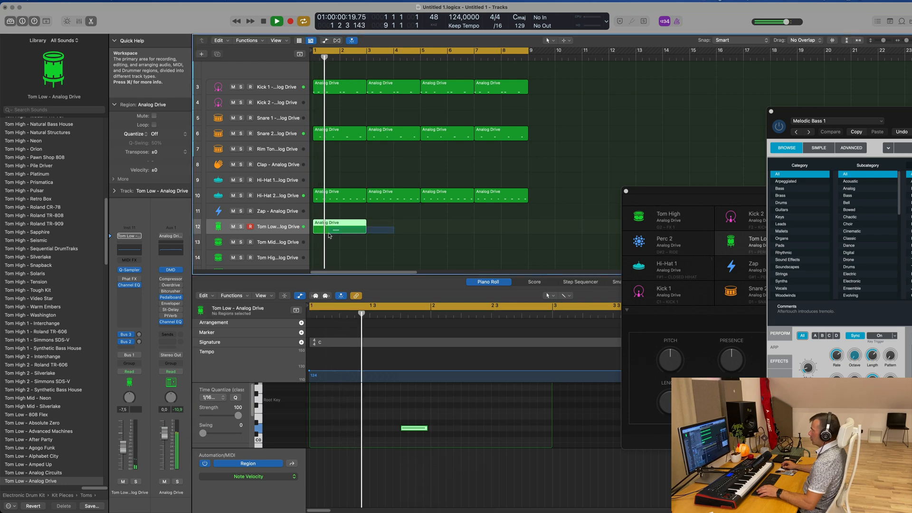
{"action": "left_click", "coordinate": [328, 232]}
{"action": "key", "text": "super+r"}
{"action": "key", "text": "super+r"}
{"action": "key", "text": "super+r"}
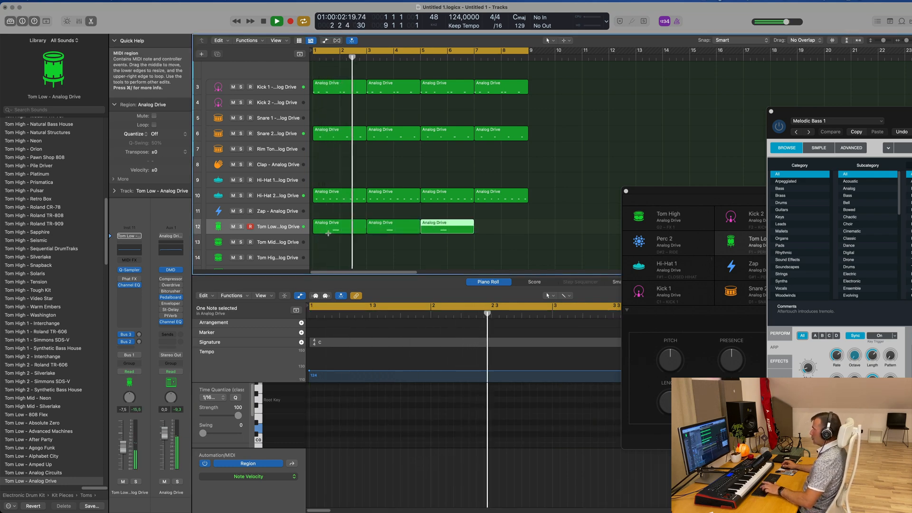
{"action": "scroll", "coordinate": [358, 243], "scroll_direction": "down", "scroll_amount": 2}
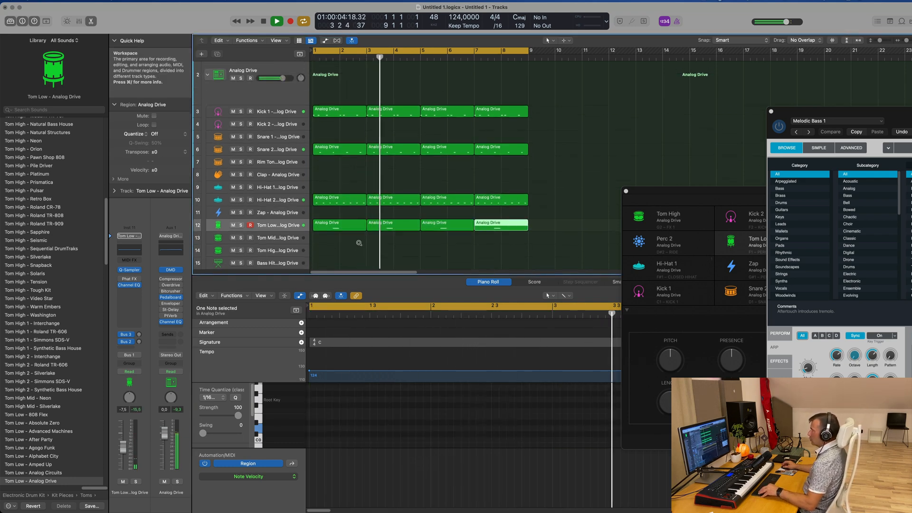
Move the first two-bar Tom Low region onto the Clap track at bar 1
{"action": "scroll", "coordinate": [358, 242], "scroll_direction": "up", "scroll_amount": 2}
{"action": "scroll", "coordinate": [358, 242], "scroll_direction": "down", "scroll_amount": 5}
{"action": "scroll", "coordinate": [358, 231], "scroll_direction": "down", "scroll_amount": 1}
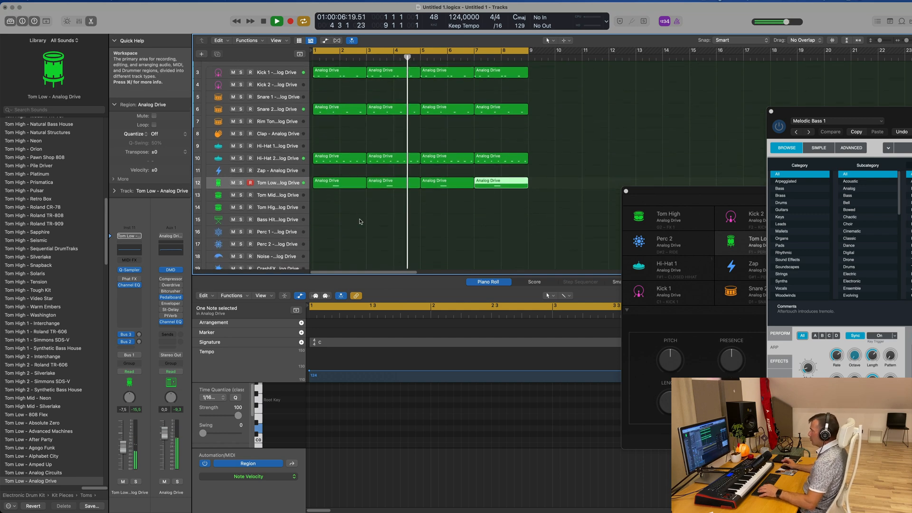
{"action": "scroll", "coordinate": [364, 221], "scroll_direction": "up", "scroll_amount": 5}
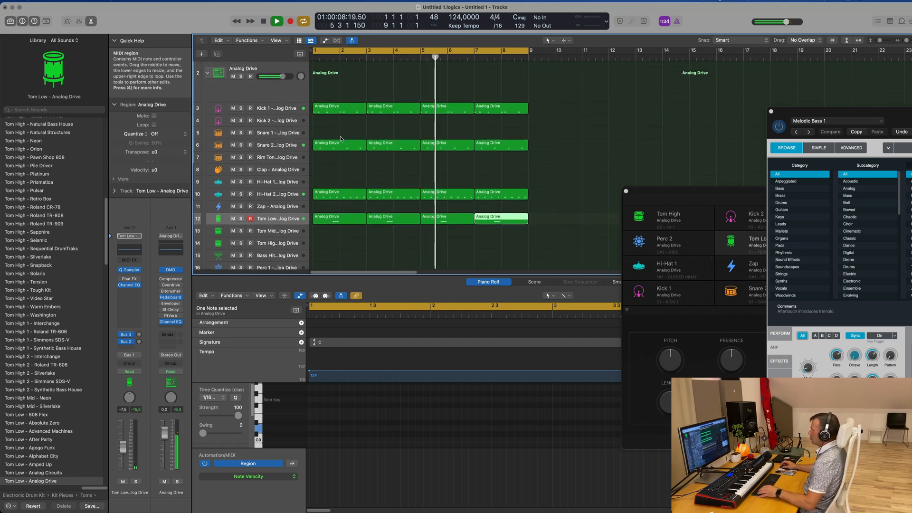
{"action": "left_click", "coordinate": [349, 109]}
{"action": "left_click", "coordinate": [338, 217]}
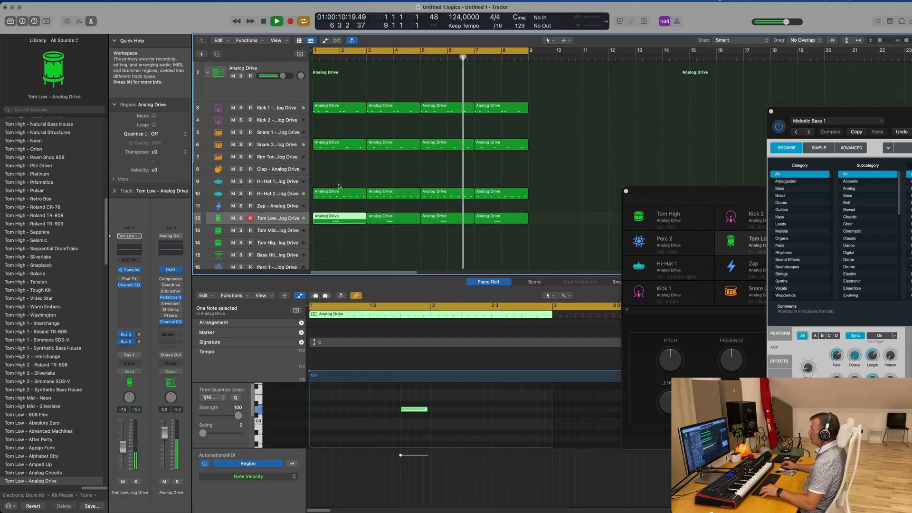
{"action": "left_click_drag", "start_coordinate": [338, 201], "coordinate": [336, 169]}
Move the Clap region's note to the start of bar 1, transpose it up three octaves and play it back
{"action": "left_click_drag", "start_coordinate": [411, 411], "coordinate": [319, 411]}
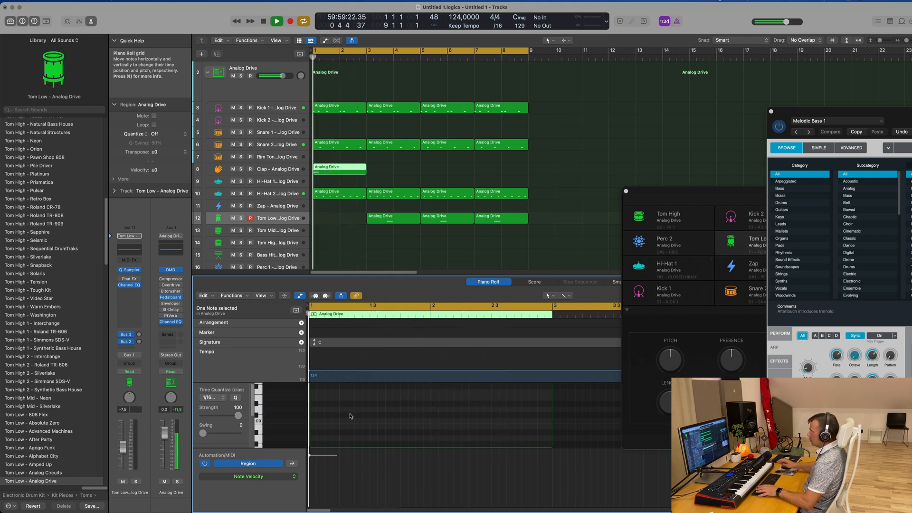
{"action": "scroll", "coordinate": [361, 417], "scroll_direction": "up", "scroll_amount": 3}
{"action": "key", "text": "space"}
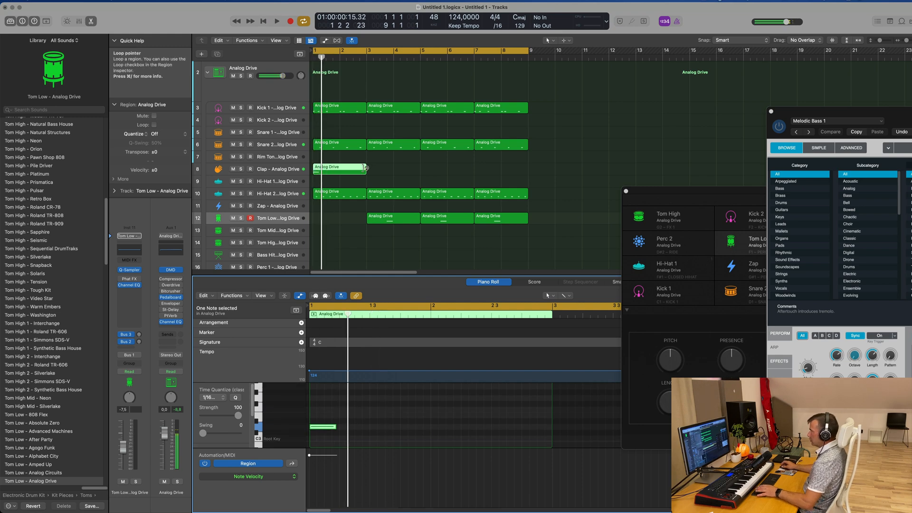
{"action": "key", "text": "space"}
{"action": "key", "text": "space"}
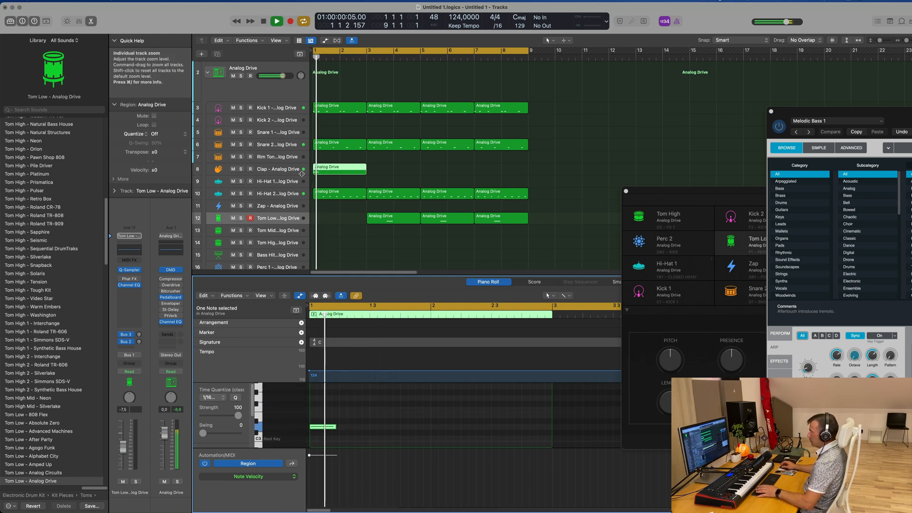
Raise the Clap track's Bus 3 reverb send to about -14.1 dB and its Bus 2 delay send to about -0.9 dB
{"action": "left_click", "coordinate": [281, 170]}
{"action": "key", "text": "space"}
{"action": "key", "text": "space"}
{"action": "key", "text": "space"}
{"action": "key", "text": "space"}
{"action": "key", "text": "space"}
{"action": "left_click_drag", "start_coordinate": [139, 335], "coordinate": [138, 333]}
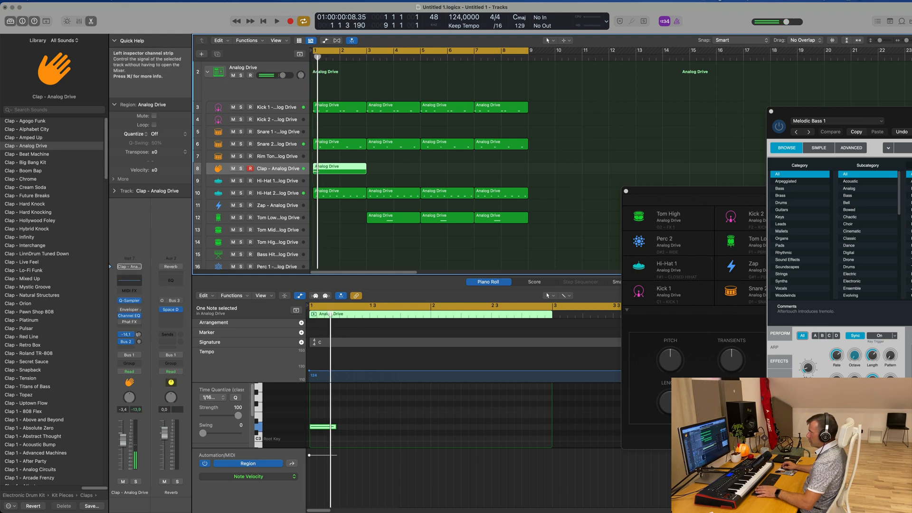
{"action": "key", "text": "space"}
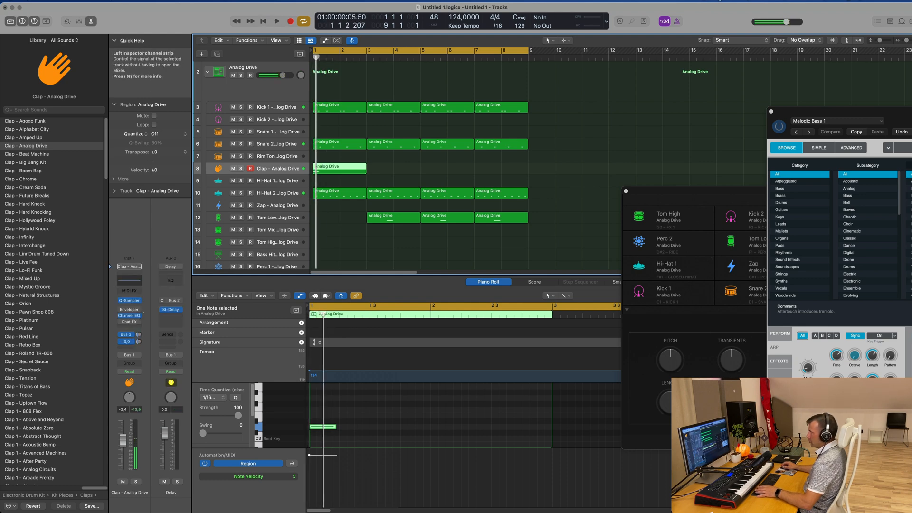
{"action": "left_click_drag", "start_coordinate": [140, 341], "coordinate": [140, 346]}
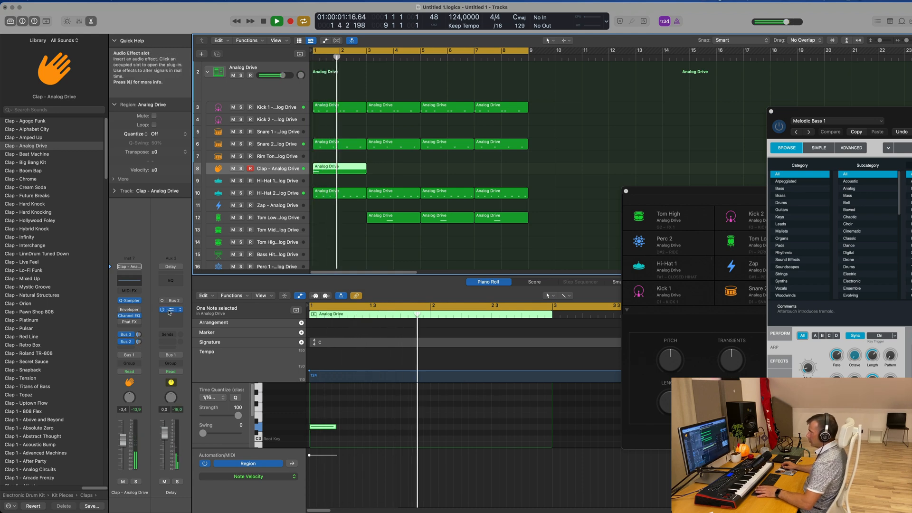
Load the Dual 1/8 Note preset in the Delay bus's Stereo Delay and readjust the Clap's delay send to about -0.9 dB
{"action": "left_click", "coordinate": [171, 312]}
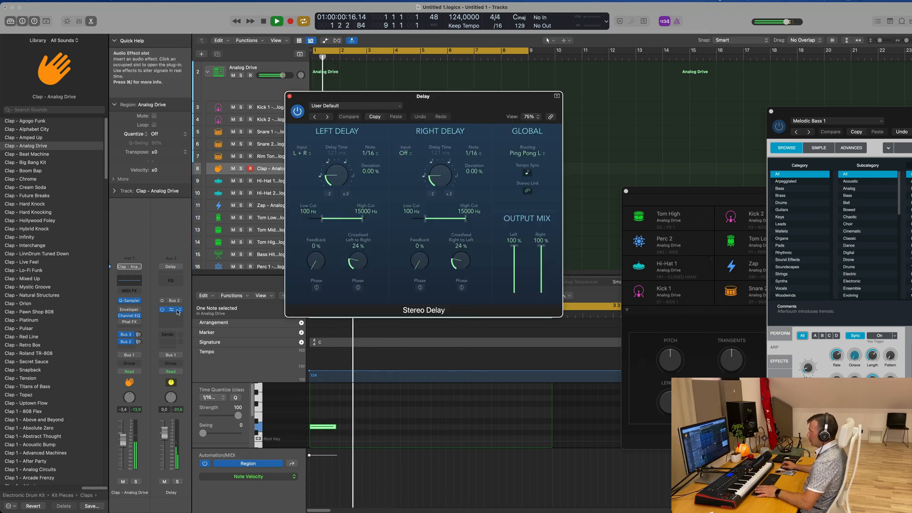
{"action": "left_click", "coordinate": [315, 117]}
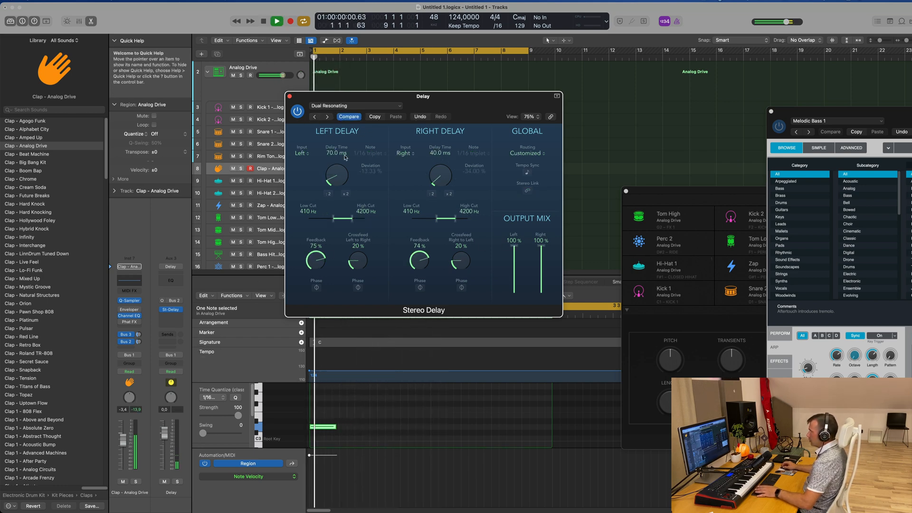
{"action": "left_click", "coordinate": [314, 117]}
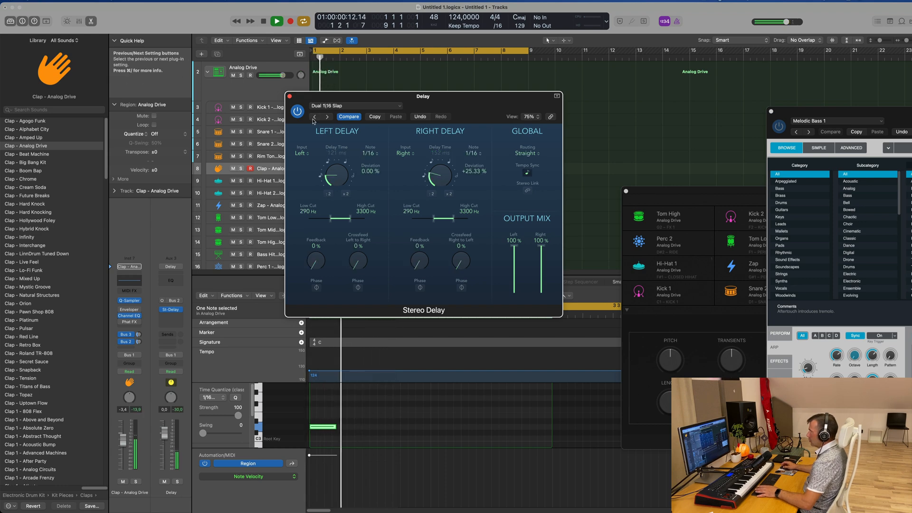
{"action": "left_click", "coordinate": [139, 341]}
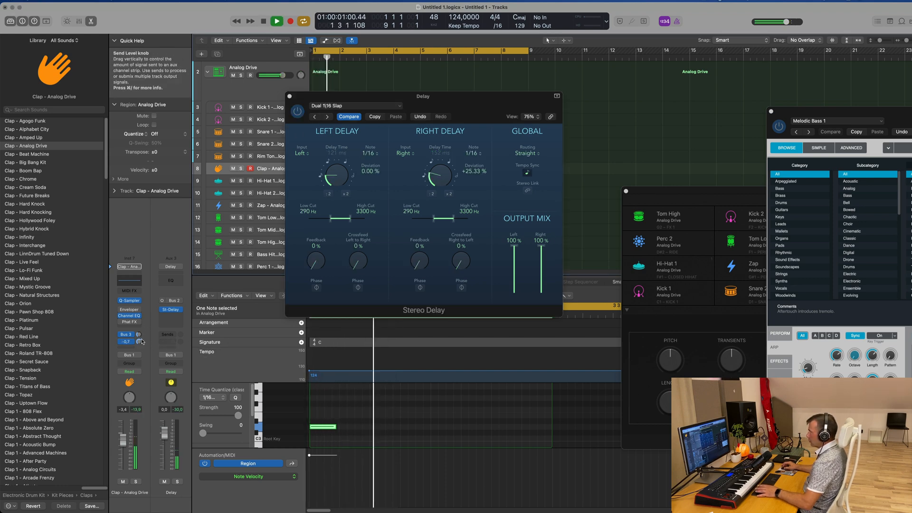
{"action": "key", "text": "space"}
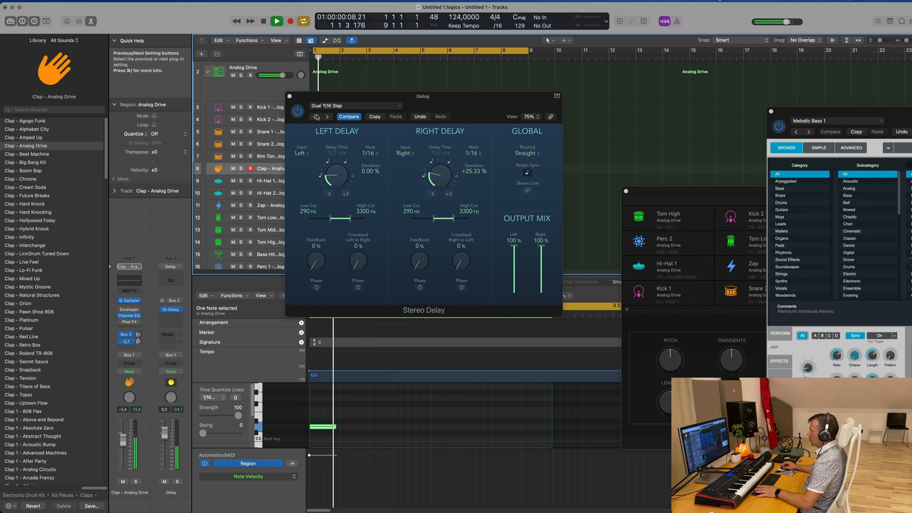
{"action": "left_click", "coordinate": [315, 117]}
{"action": "left_click", "coordinate": [316, 118]}
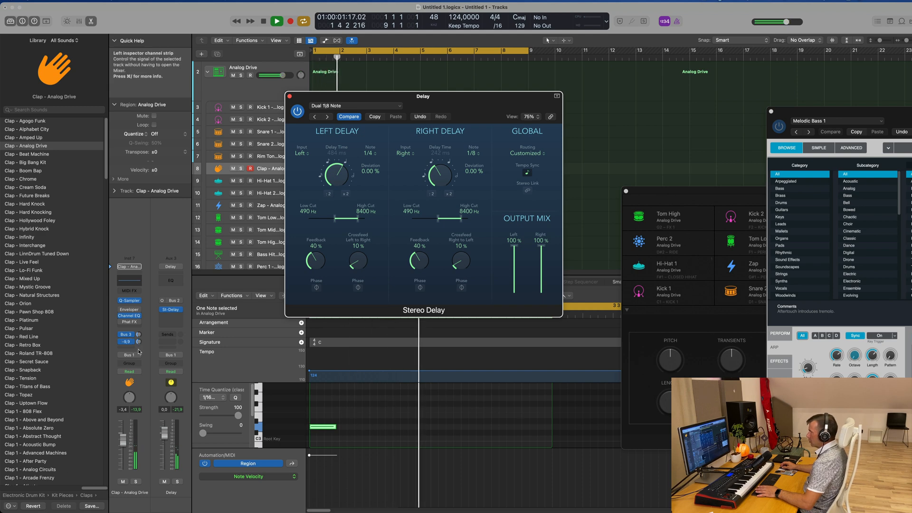
{"action": "left_click", "coordinate": [289, 96]}
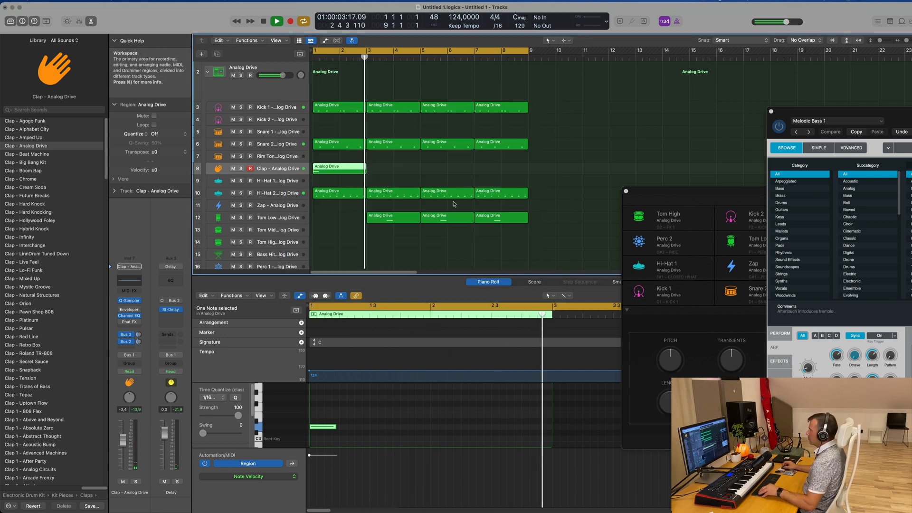
Repeat the two-bar Clap region three times to fill bars 1 to 8, and copy the bar 3 Tom Low region to bar 1
{"action": "left_click_drag", "start_coordinate": [412, 176], "coordinate": [349, 168]}
{"action": "key", "text": "super+r"}
{"action": "key", "text": "super+r"}
{"action": "key", "text": "super+r"}
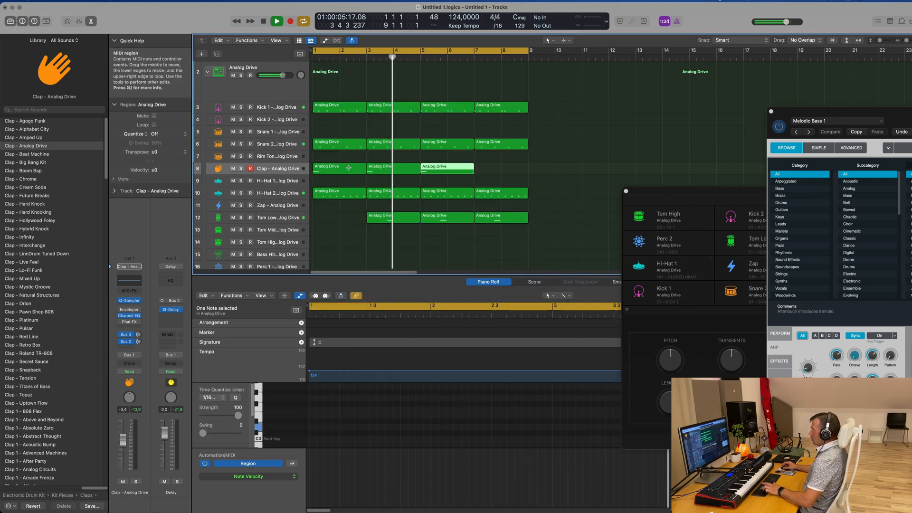
{"action": "left_click", "coordinate": [387, 221]}
{"action": "left_click_drag", "start_coordinate": [387, 221], "coordinate": [328, 221]}
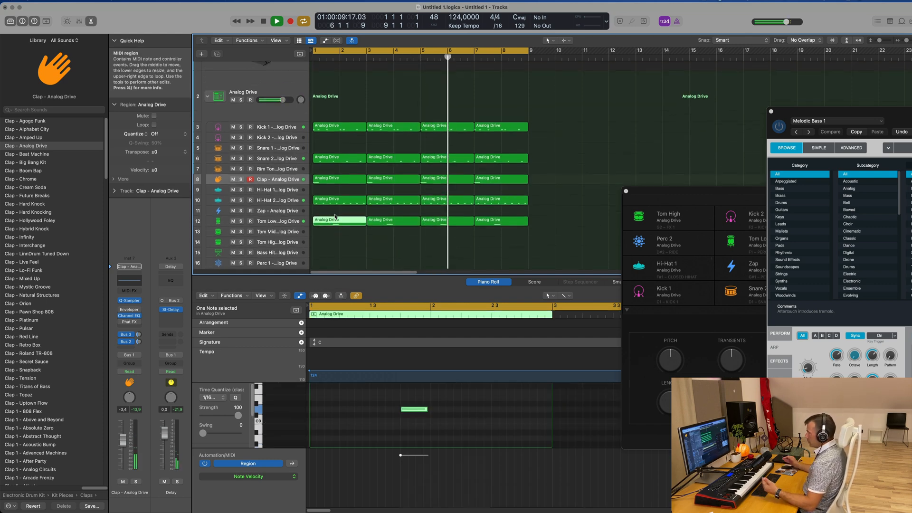
Audition the Perc 1, Perc 2 and Noise sounds over the playing beat
{"action": "scroll", "coordinate": [351, 221], "scroll_direction": "down", "scroll_amount": 5}
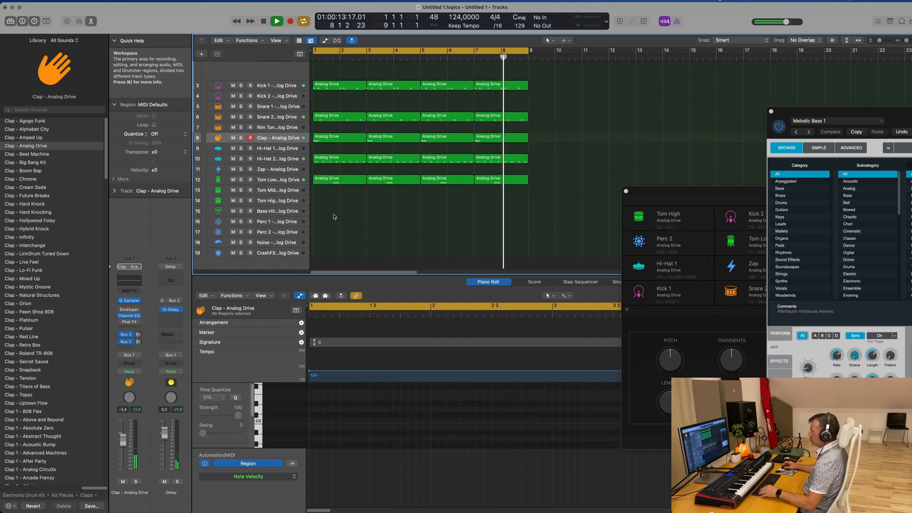
{"action": "left_click", "coordinate": [284, 222]}
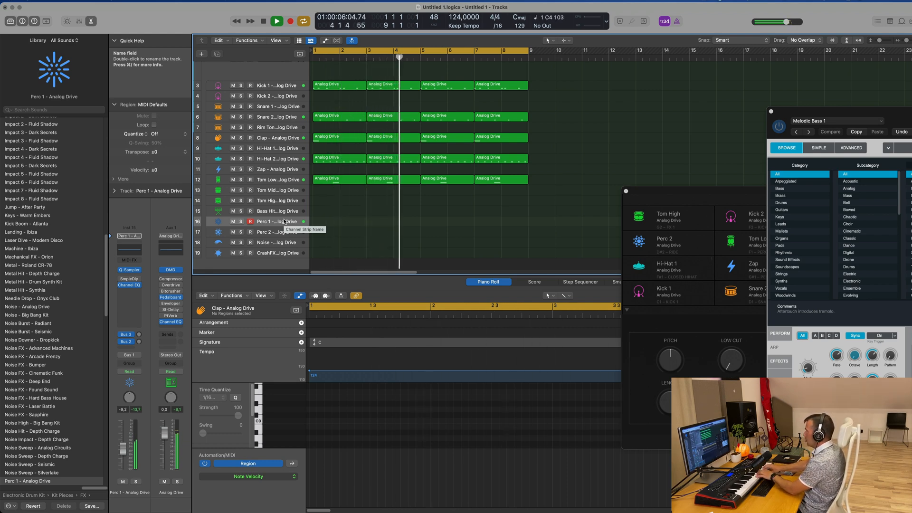
{"action": "left_click", "coordinate": [279, 231]}
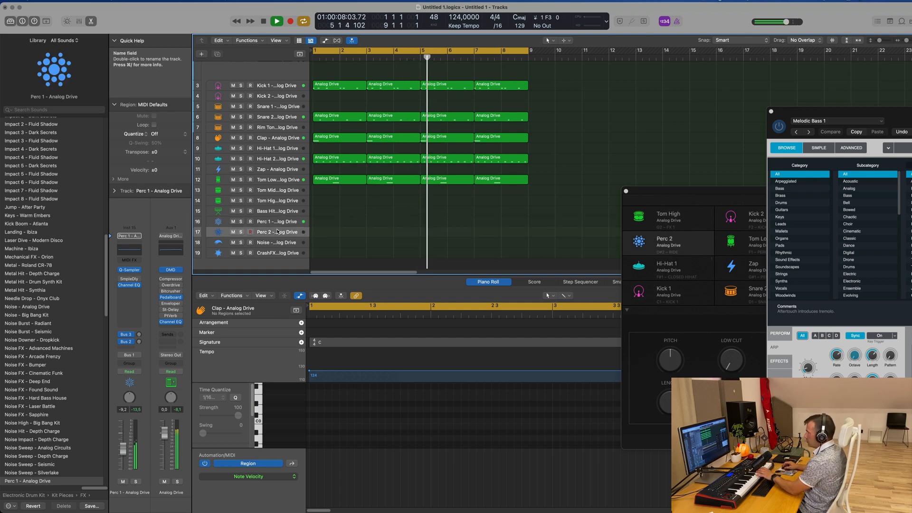
{"action": "left_click", "coordinate": [273, 243]}
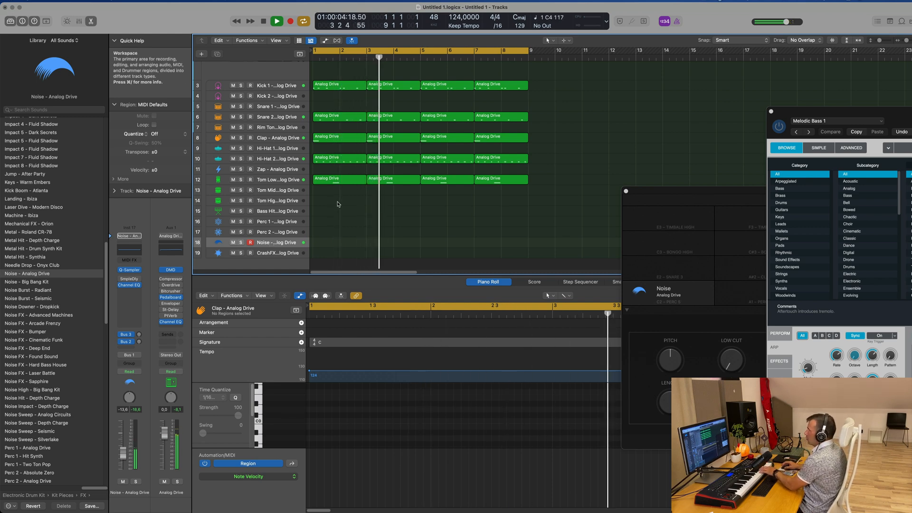
Copy the first Clap region onto the Noise track at bar 2 beat 3 and cut it off at the end of bar 2
{"action": "left_click", "coordinate": [343, 139]}
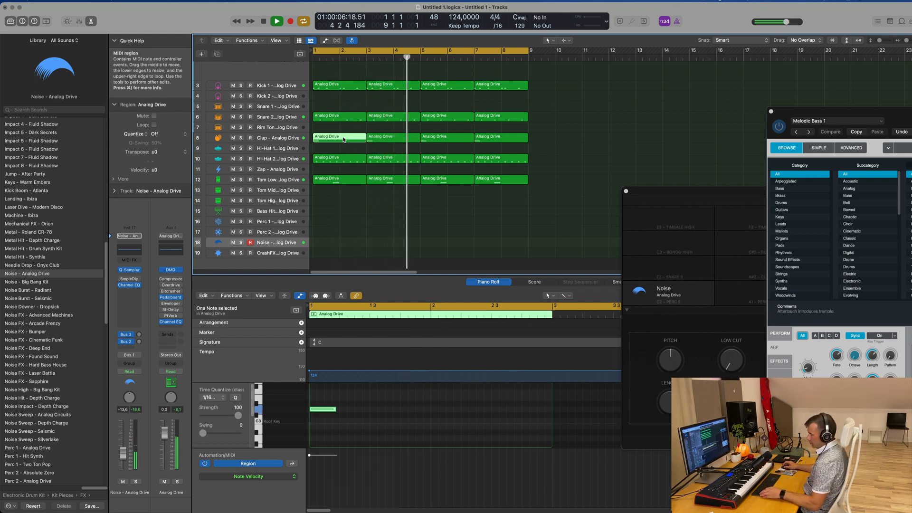
{"action": "left_click_drag", "start_coordinate": [337, 215], "coordinate": [383, 245]}
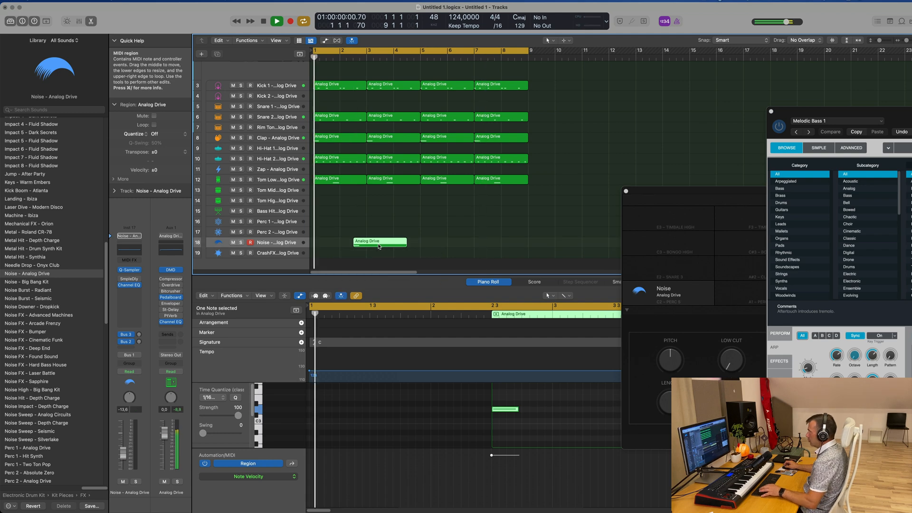
{"action": "double_click", "coordinate": [366, 241], "text": "super"}
{"action": "left_click", "coordinate": [429, 241]}
{"action": "left_click", "coordinate": [389, 243]}
{"action": "key", "text": "Delete"}
Transpose the note in the half-bar Noise region to another pitch
{"action": "left_click", "coordinate": [366, 245]}
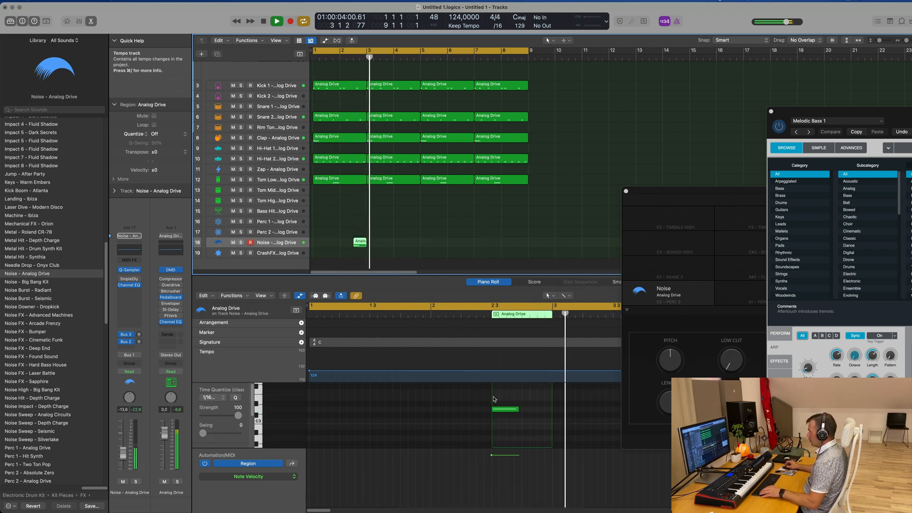
{"action": "left_click", "coordinate": [505, 410]}
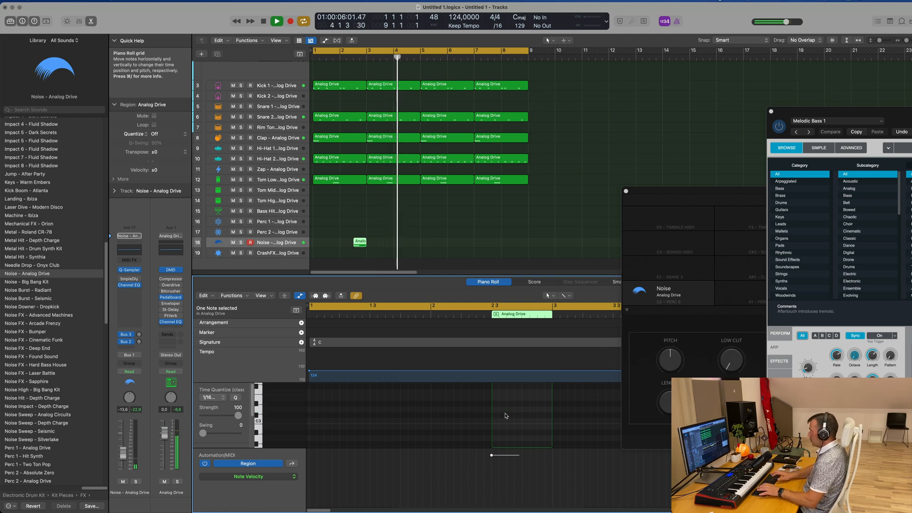
{"action": "left_click", "coordinate": [360, 243]}
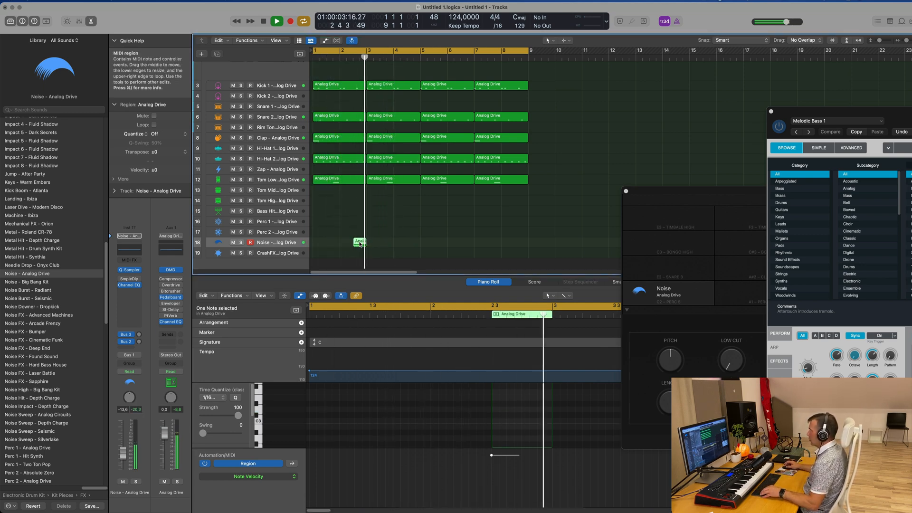
Copy the half-bar Noise region to the second half of bar 6
{"action": "left_click_drag", "start_coordinate": [360, 243], "coordinate": [480, 247]}
{"action": "key", "text": "Return"}
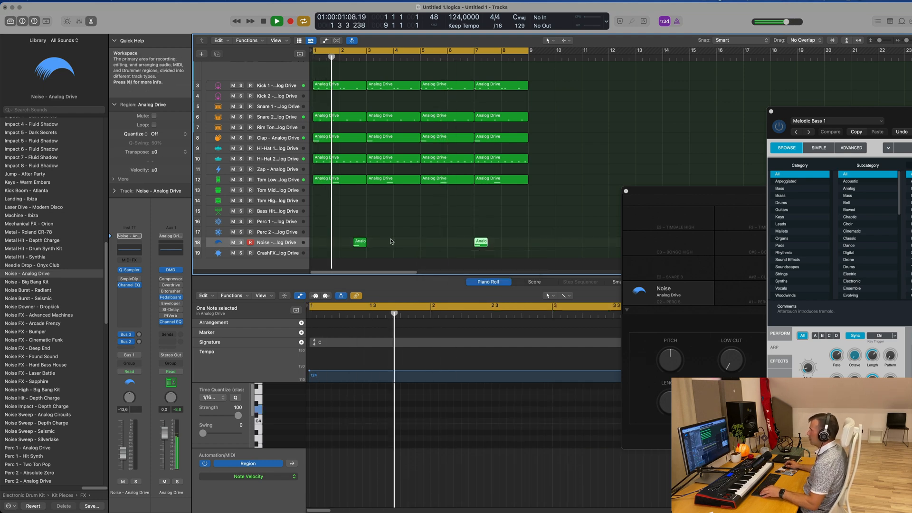
{"action": "left_click_drag", "start_coordinate": [481, 242], "coordinate": [466, 245]}
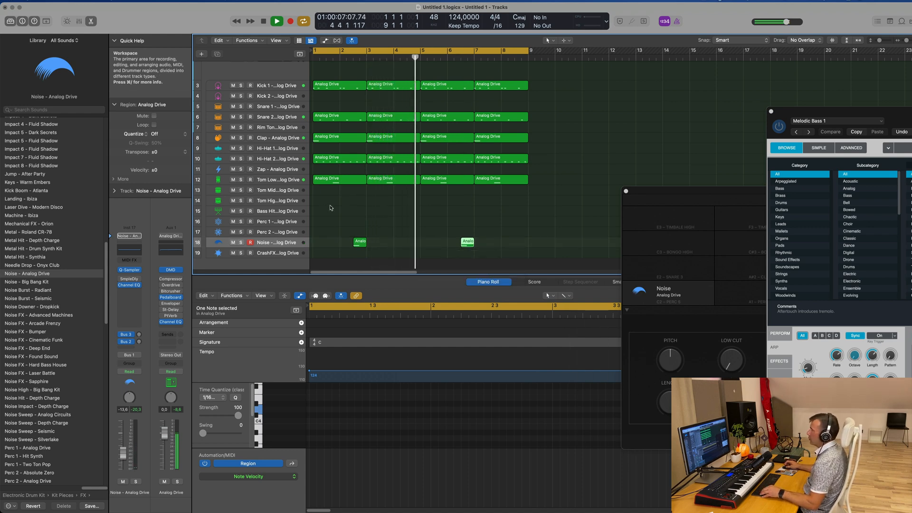
Copy the first Hi-Hat 2 region onto the Hi-Hat 1 track at bar 1
{"action": "scroll", "coordinate": [328, 200], "scroll_direction": "up", "scroll_amount": 1}
{"action": "left_click", "coordinate": [338, 177]}
{"action": "left_click_drag", "start_coordinate": [340, 173], "coordinate": [339, 166]}
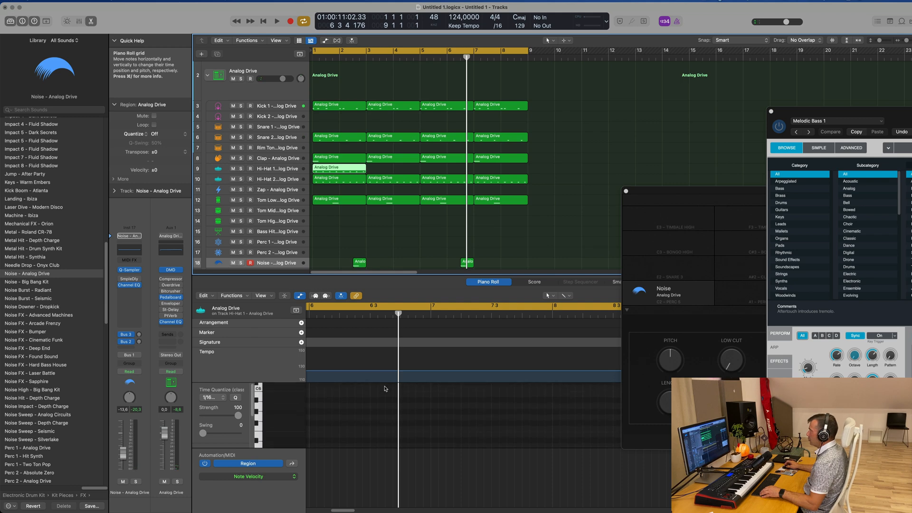
Edit and copy the notes in the first Hi-Hat 1 region so they fall on the first, second and fourth sixteenth of every beat
{"action": "key", "text": "shift+space"}
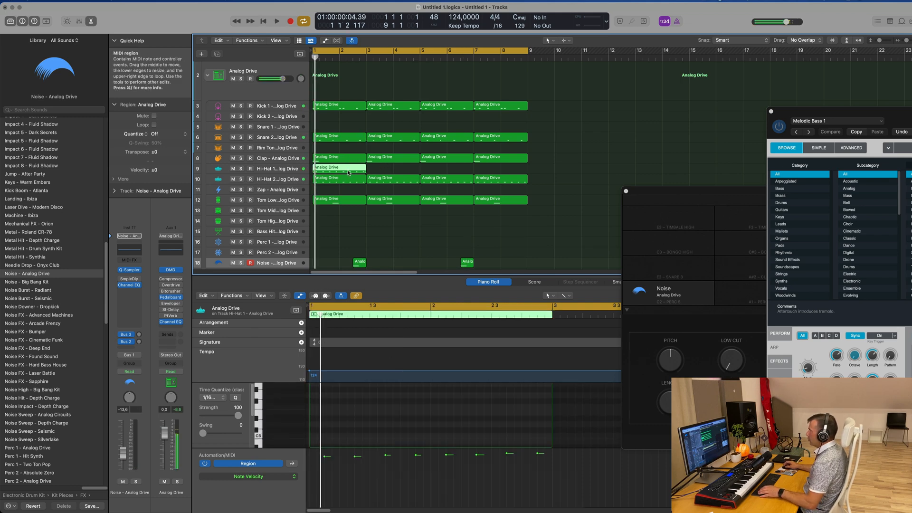
{"action": "scroll", "coordinate": [385, 406], "scroll_direction": "up", "scroll_amount": 5}
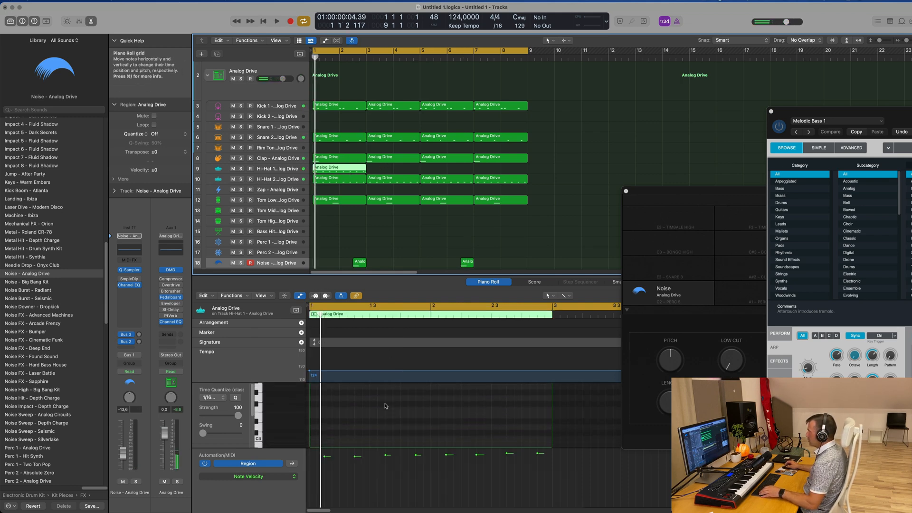
{"action": "scroll", "coordinate": [387, 406], "scroll_direction": "down", "scroll_amount": 8}
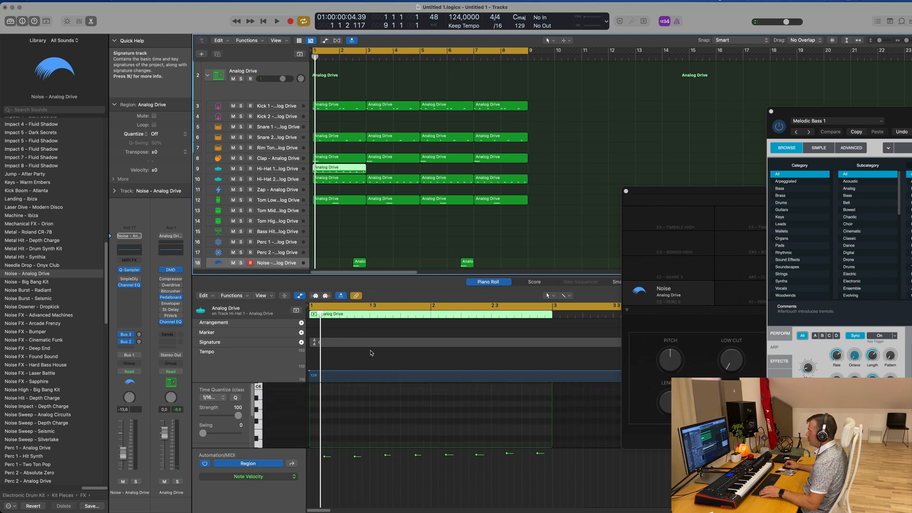
{"action": "scroll", "coordinate": [394, 411], "scroll_direction": "down", "scroll_amount": 3}
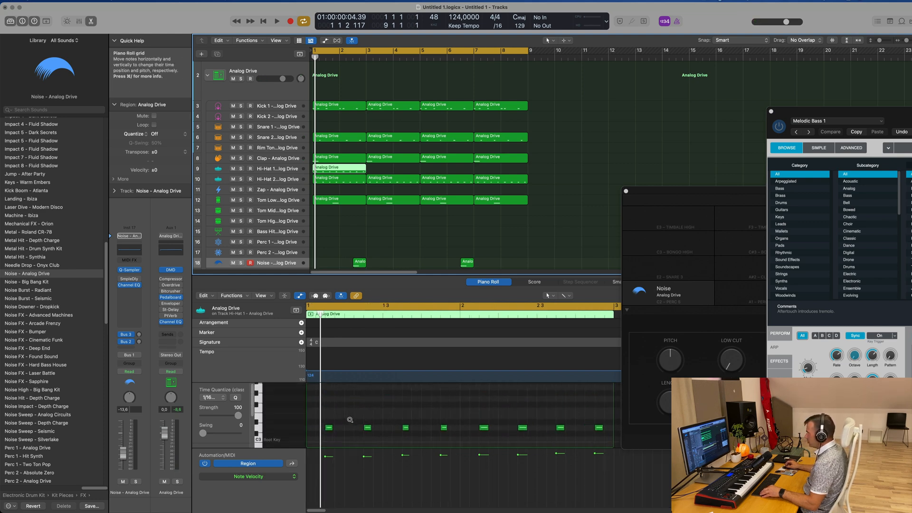
{"action": "scroll", "coordinate": [338, 431], "scroll_direction": "left", "scroll_amount": 1}
{"action": "scroll", "coordinate": [351, 431], "scroll_direction": "left", "scroll_amount": 1}
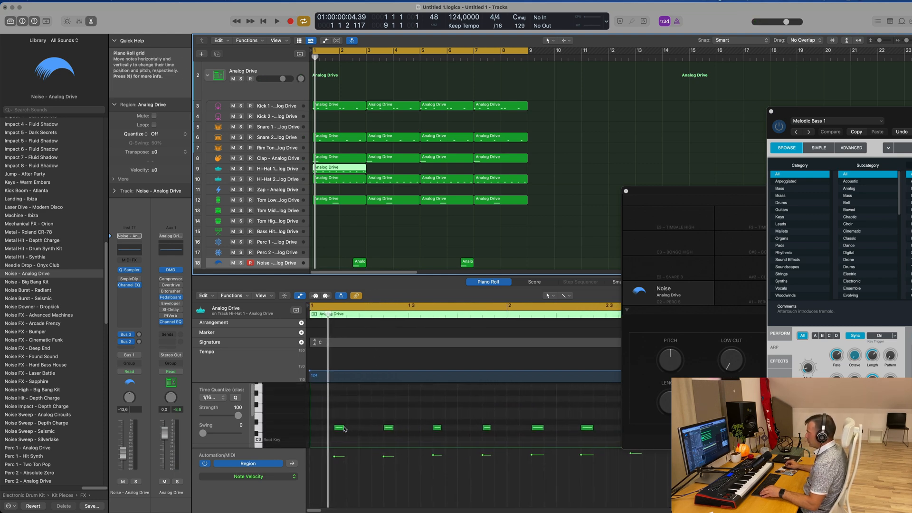
{"action": "mouse_move", "coordinate": [340, 429]}
{"action": "left_mouse_down"}
{"action": "mouse_move", "coordinate": [313, 429]}
{"action": "mouse_move", "coordinate": [338, 431]}
{"action": "left_mouse_up"}
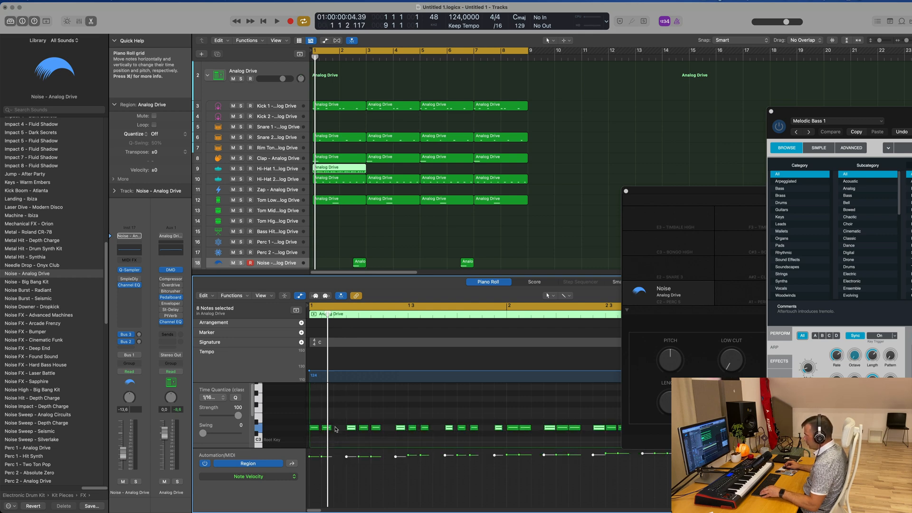
Play the beat and set the Hi-Hat 1 track's volume to -14.8 dB
{"action": "key", "text": "space"}
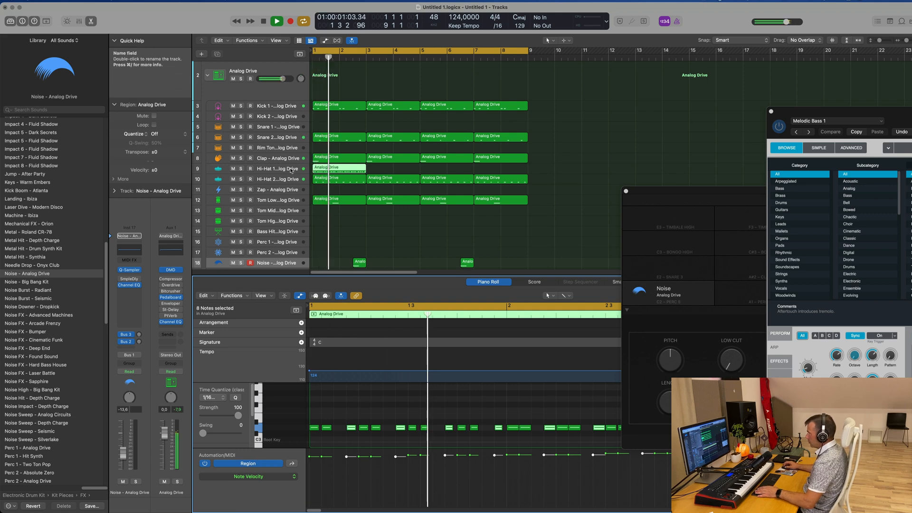
{"action": "left_click", "coordinate": [205, 192]}
{"action": "left_click_drag", "start_coordinate": [123, 448], "coordinate": [123, 454]}
{"action": "key", "text": "Return"}
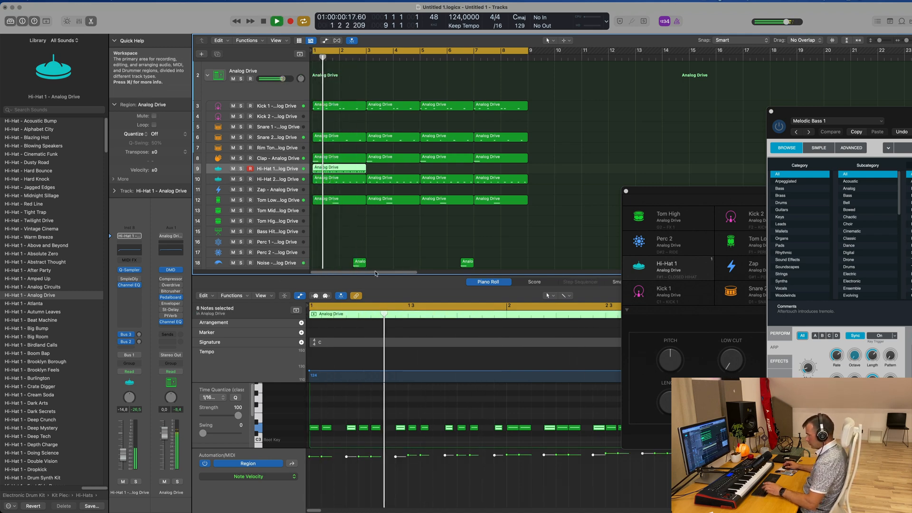
Repeat the Hi-Hat 1 region three times to fill the track through bar 8 and play it from the start
{"action": "key", "text": "super+r"}
{"action": "key", "text": "super+r"}
{"action": "key", "text": "super+r"}
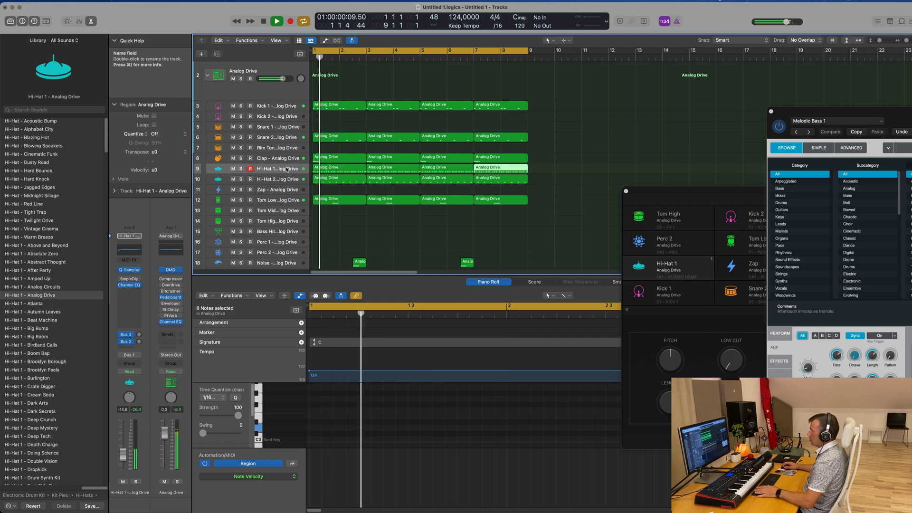
{"action": "left_click", "coordinate": [286, 169]}
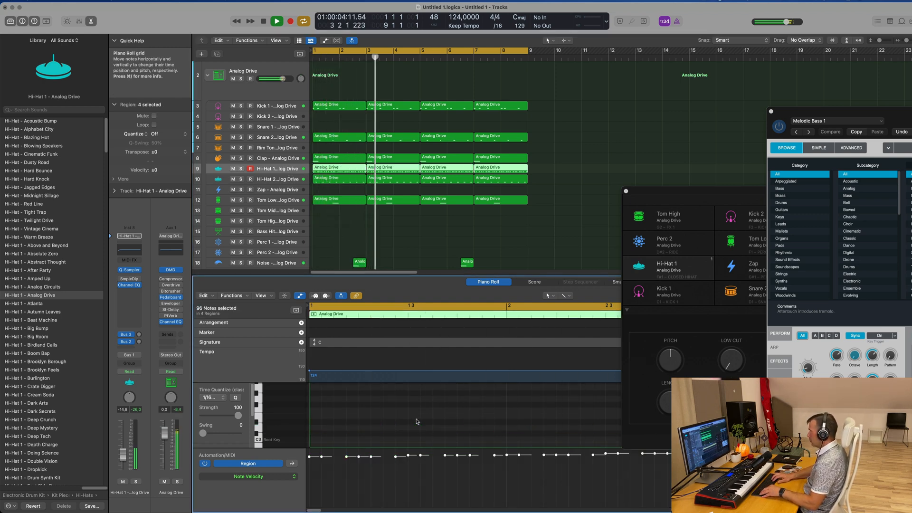
{"action": "key", "text": "Return"}
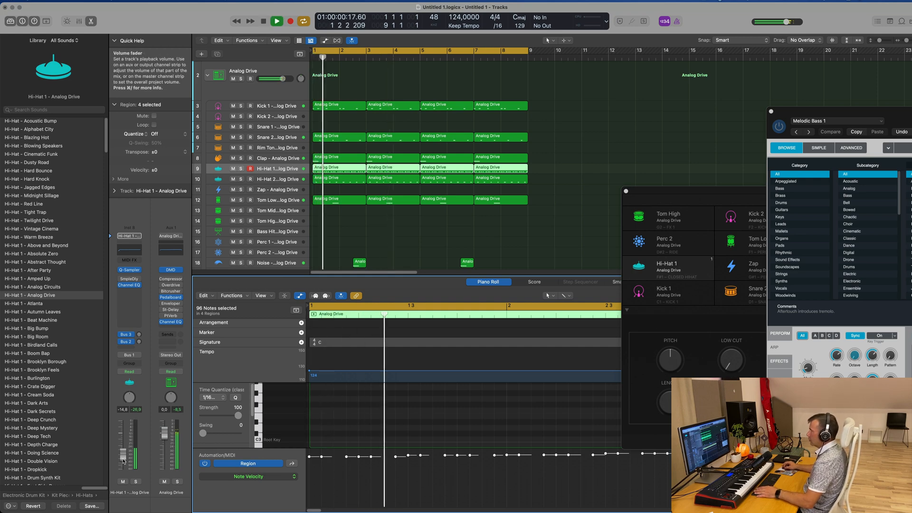
Adjust the Hi-Hat 1 track's bus sends, including the Bus 2 delay, and set its volume to -15.0 dB
{"action": "left_click", "coordinate": [139, 336]}
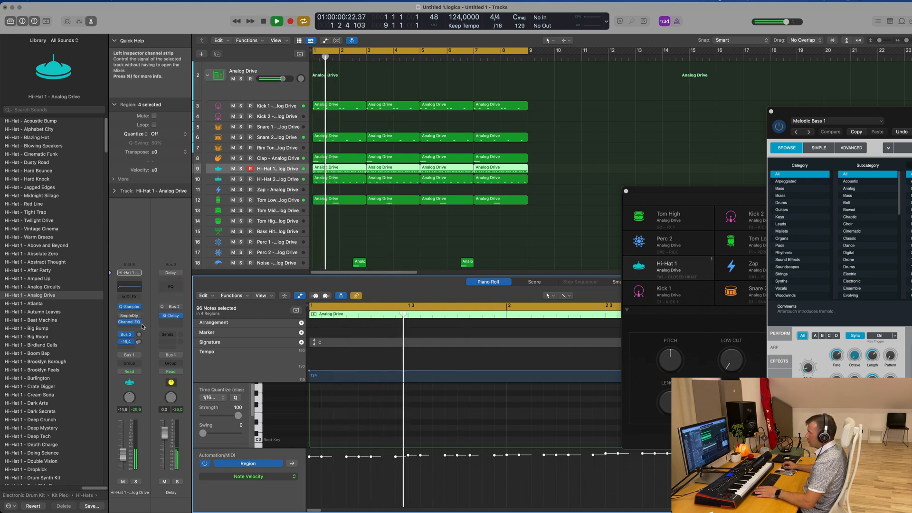
{"action": "left_click_drag", "start_coordinate": [140, 337], "coordinate": [141, 343]}
{"action": "left_click_drag", "start_coordinate": [124, 455], "coordinate": [124, 456]}
{"action": "key", "text": "Return"}
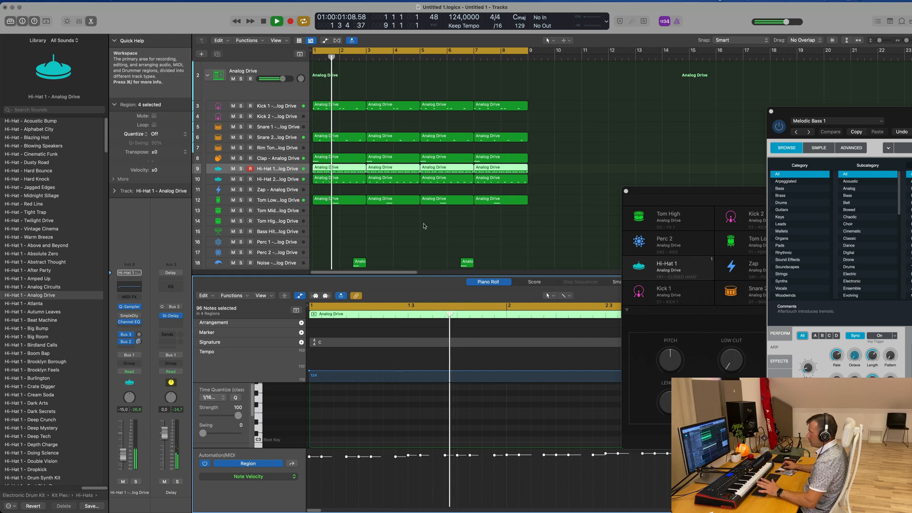
Audition the Bass Hit, Tom Mid and Tom High sounds against the playing beat
{"action": "scroll", "coordinate": [421, 230], "scroll_direction": "down", "scroll_amount": 2}
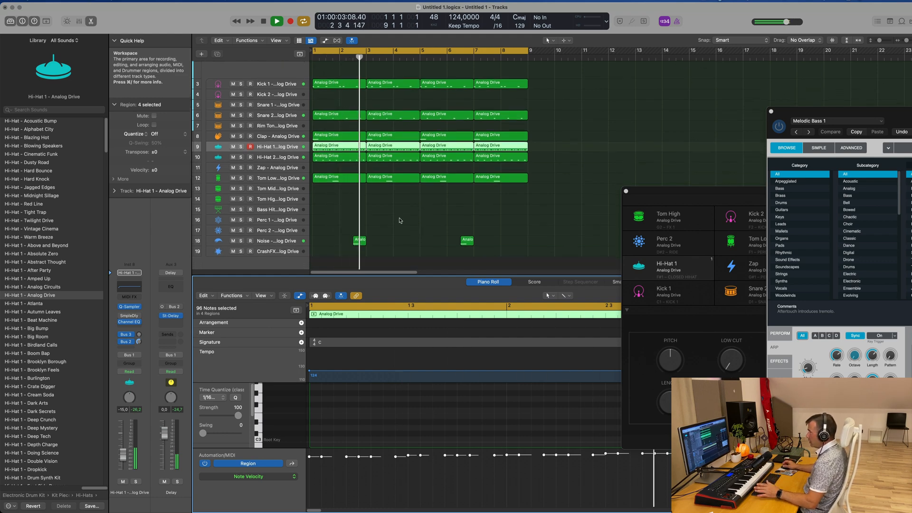
{"action": "left_click", "coordinate": [281, 210]}
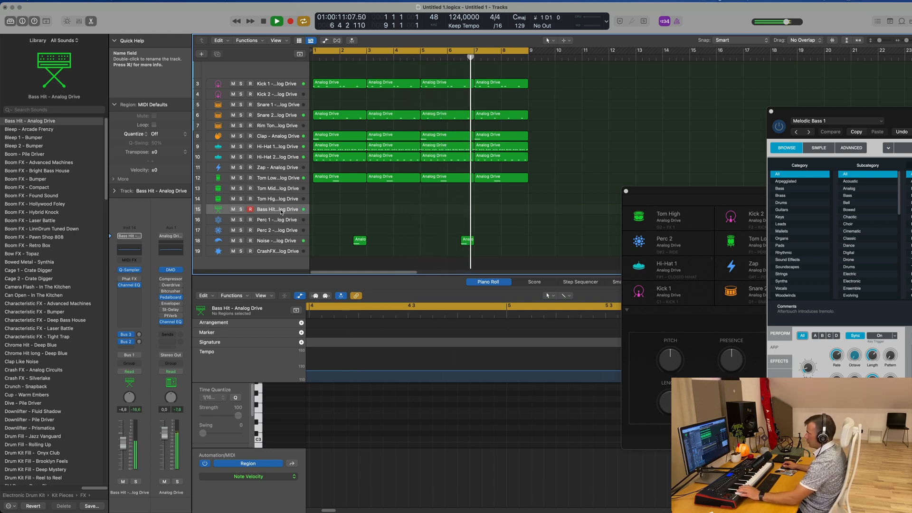
{"action": "scroll", "coordinate": [281, 209], "scroll_direction": "up", "scroll_amount": 1}
{"action": "left_click", "coordinate": [280, 200]}
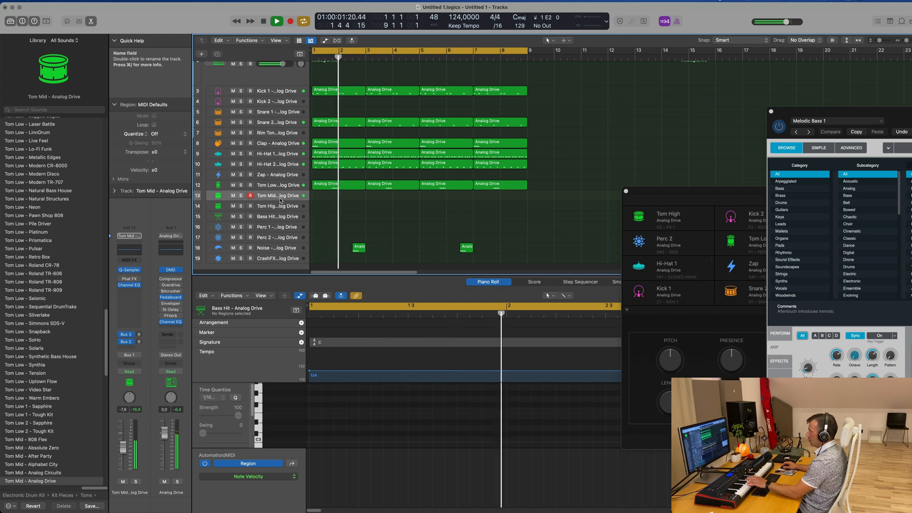
{"action": "left_click", "coordinate": [283, 206]}
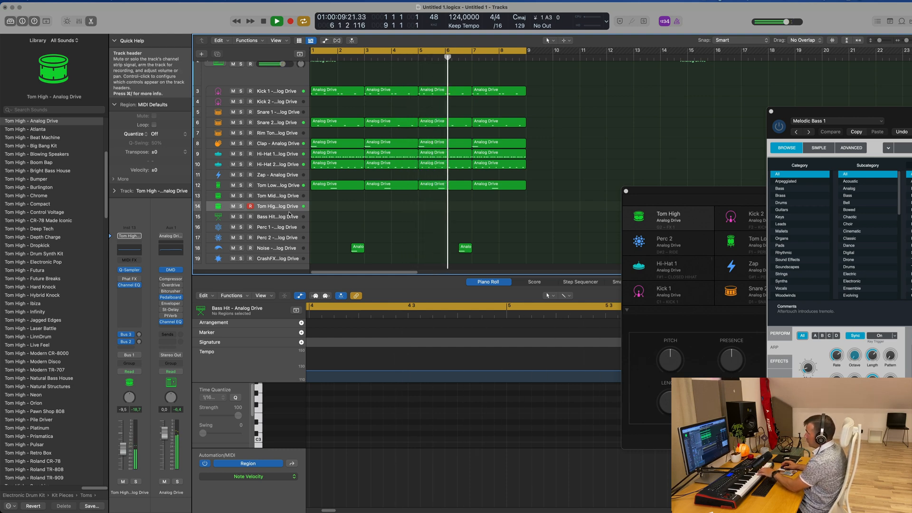
{"action": "scroll", "coordinate": [285, 181], "scroll_direction": "up", "scroll_amount": 1}
Copy the first Snare 2 region onto the Rim Tone track at bar 1 and repeat it through bar 8
{"action": "left_click", "coordinate": [282, 141]}
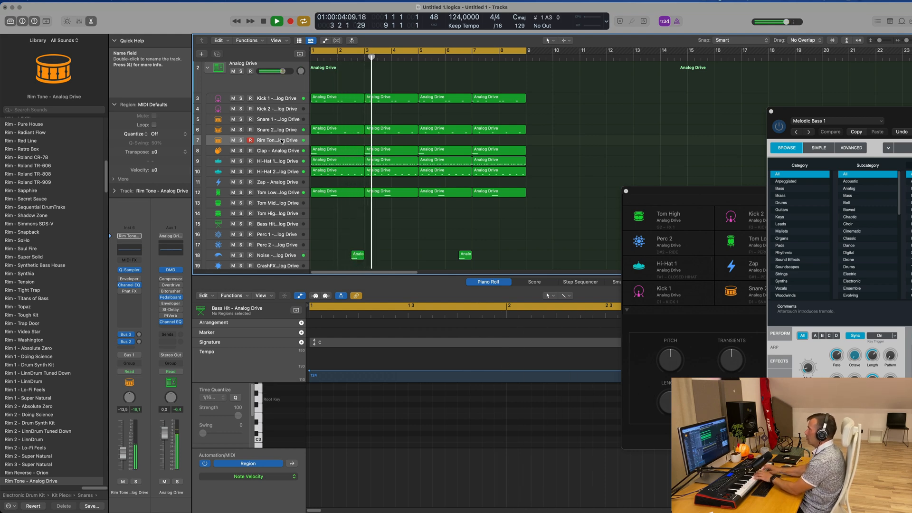
{"action": "left_click", "coordinate": [347, 130]}
{"action": "left_click_drag", "start_coordinate": [347, 130], "coordinate": [345, 139]}
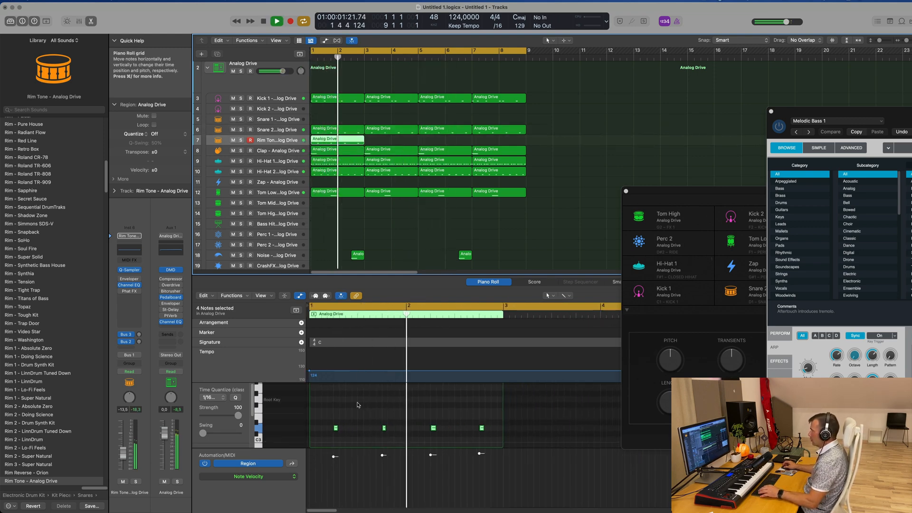
{"action": "key", "text": "space"}
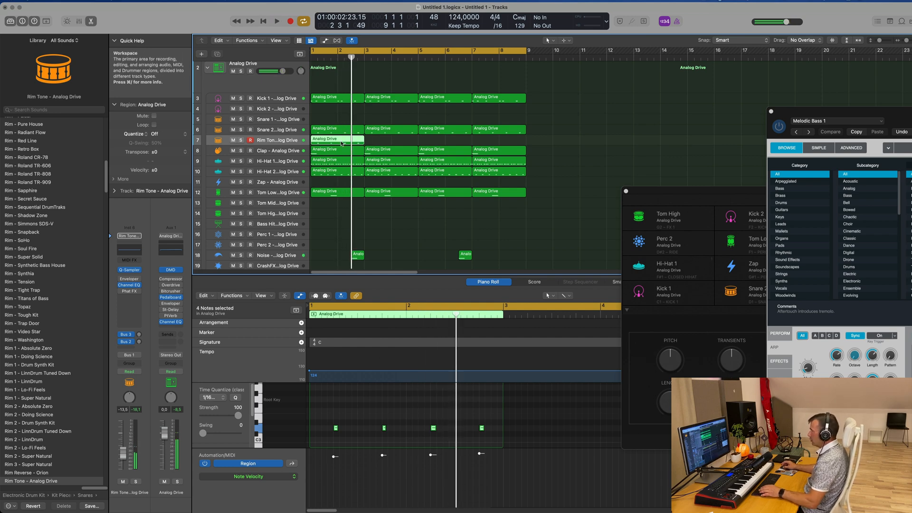
{"action": "key", "text": "super+r"}
{"action": "key", "text": "super+r"}
{"action": "key", "text": "space"}
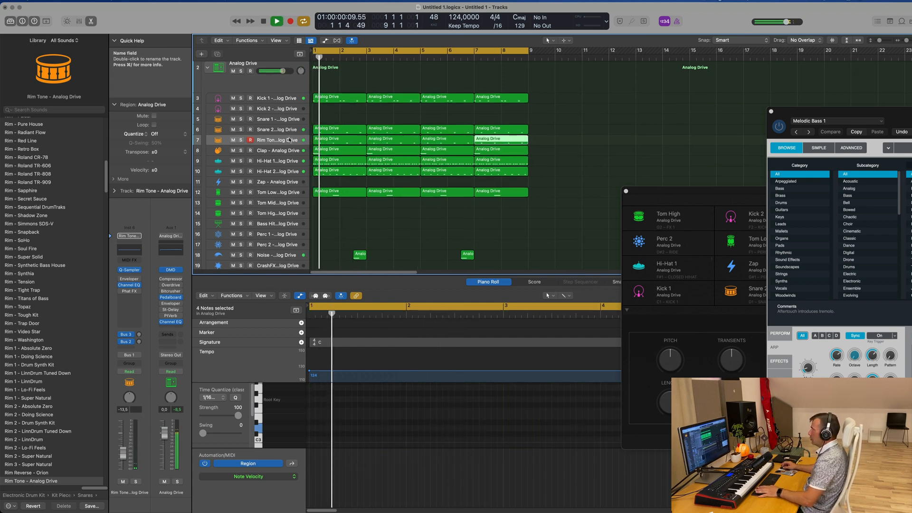
{"action": "left_click", "coordinate": [281, 141]}
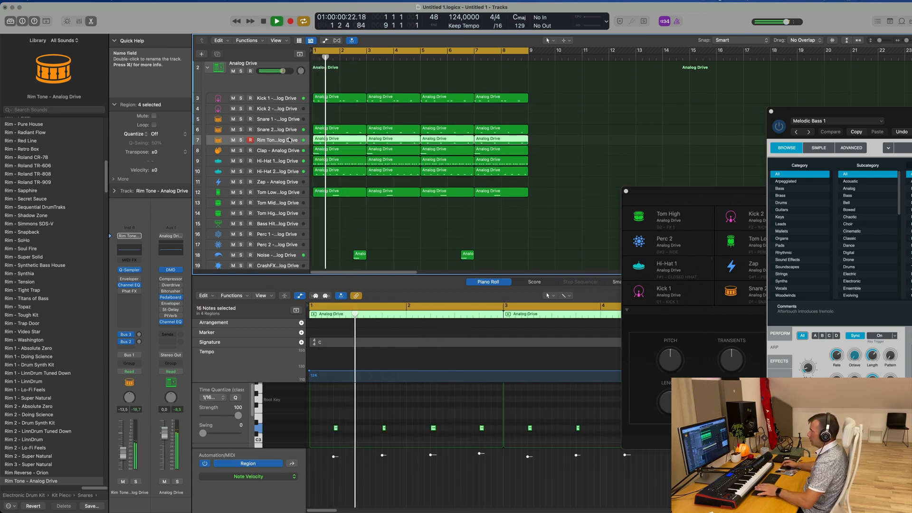
Open the Rim Tone track's Quick Sampler, sync the LFO 1 rate to the tempo and set its waveform to Square
{"action": "left_click", "coordinate": [132, 271]}
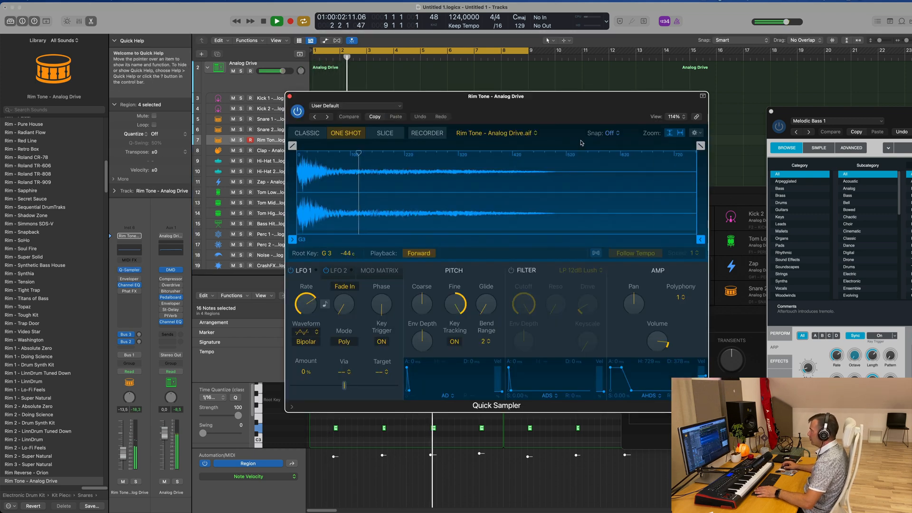
{"action": "left_click_drag", "start_coordinate": [570, 100], "coordinate": [505, 87]}
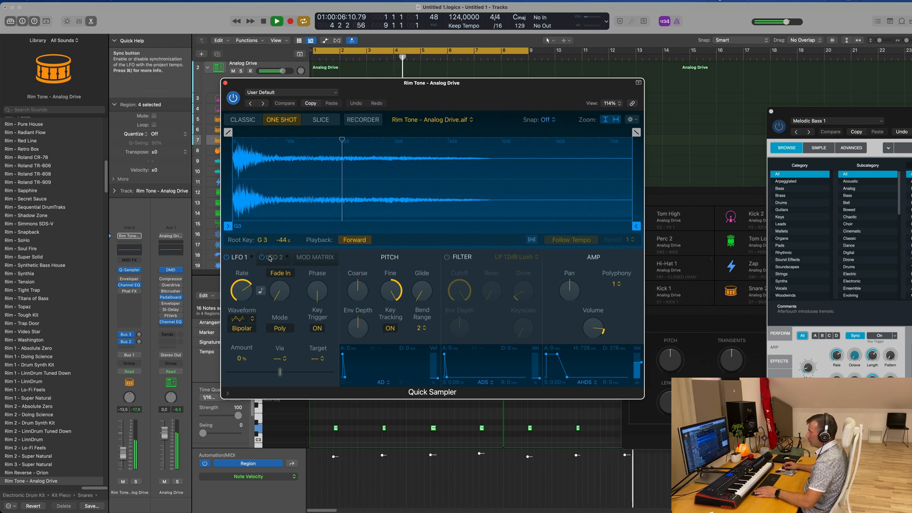
{"action": "left_click", "coordinate": [258, 293]}
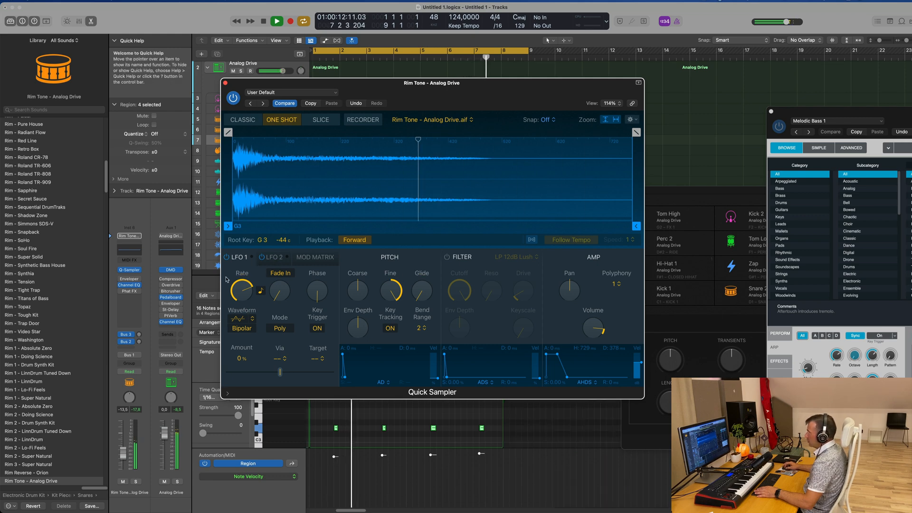
{"action": "left_click", "coordinate": [240, 320]}
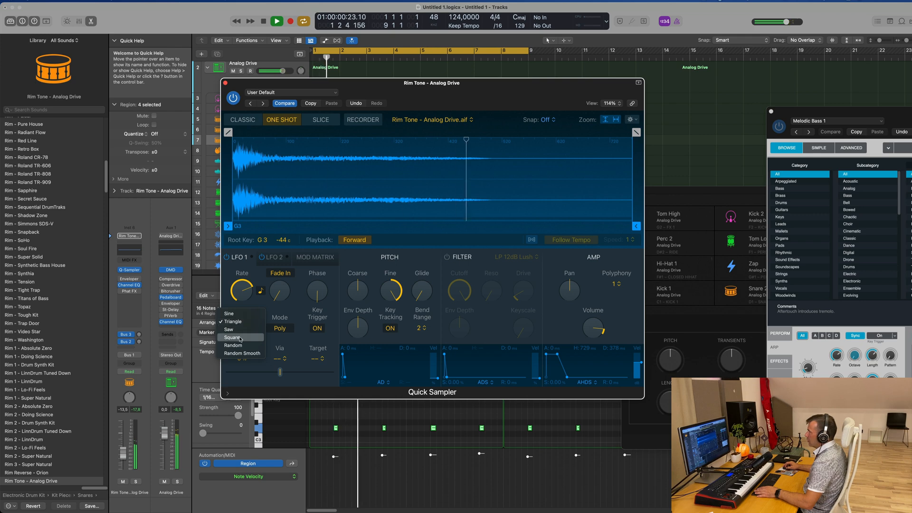
{"action": "key", "text": "space"}
Set the LFO 1 amount to -100% with Amp Envelope as its Via source
{"action": "left_click_drag", "start_coordinate": [241, 359], "coordinate": [241, 343]}
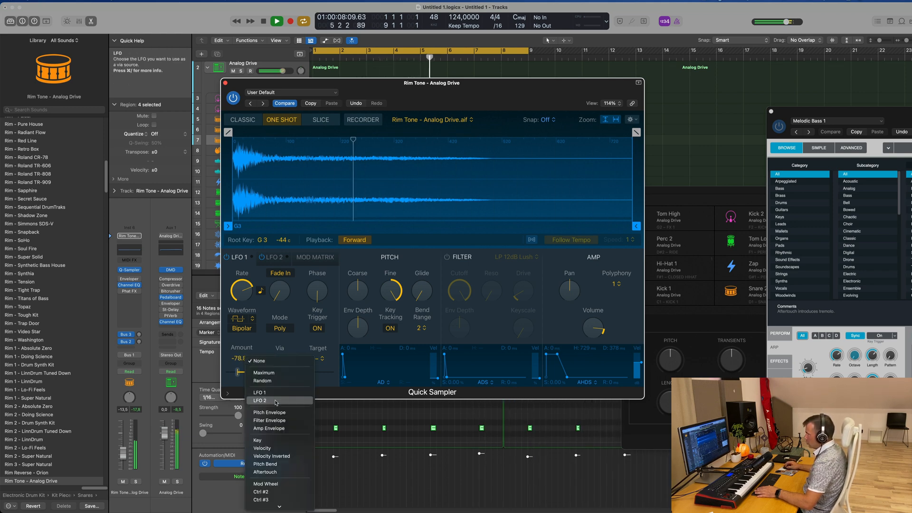
{"action": "left_click", "coordinate": [273, 428]}
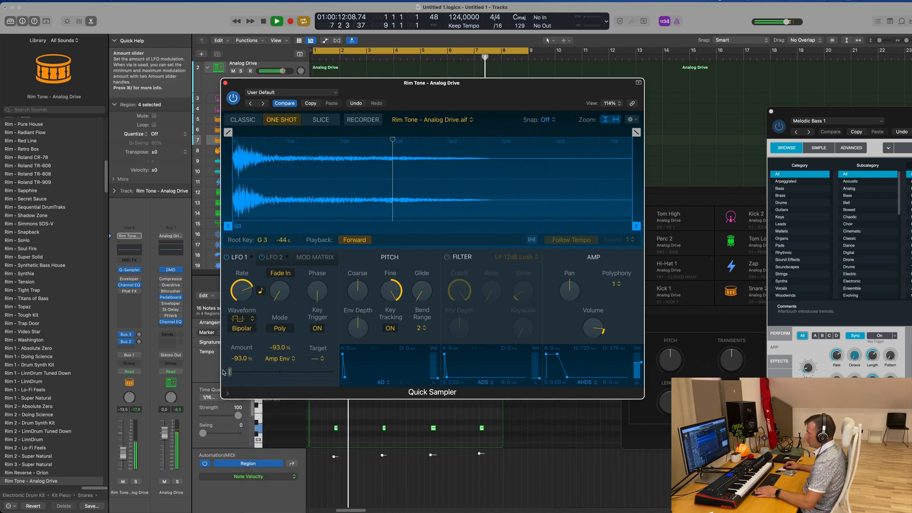
{"action": "left_click_drag", "start_coordinate": [237, 372], "coordinate": [227, 372]}
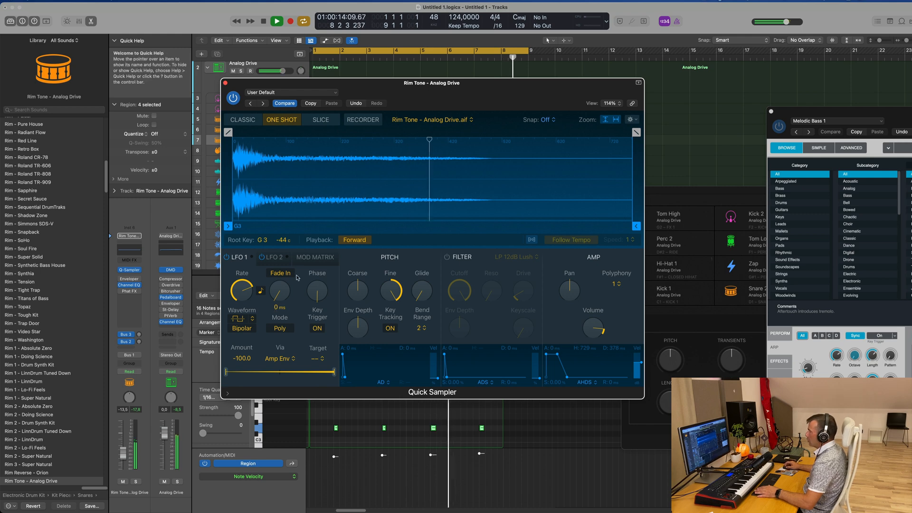
Set LFO 1 to Mono mode with an increased phase and an amount of +100%
{"action": "left_click_drag", "start_coordinate": [317, 291], "coordinate": [323, 234]}
{"action": "left_click", "coordinate": [281, 328]}
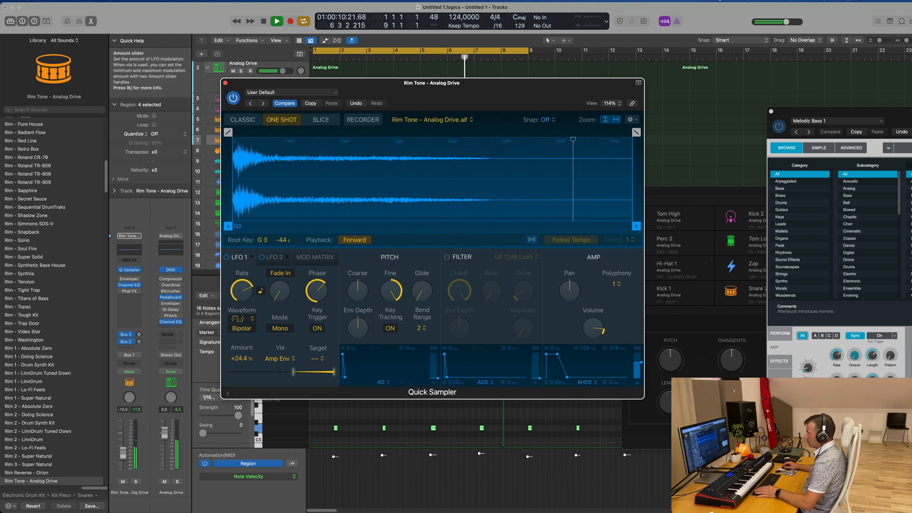
{"action": "left_click", "coordinate": [273, 257]}
{"action": "left_click", "coordinate": [246, 258]}
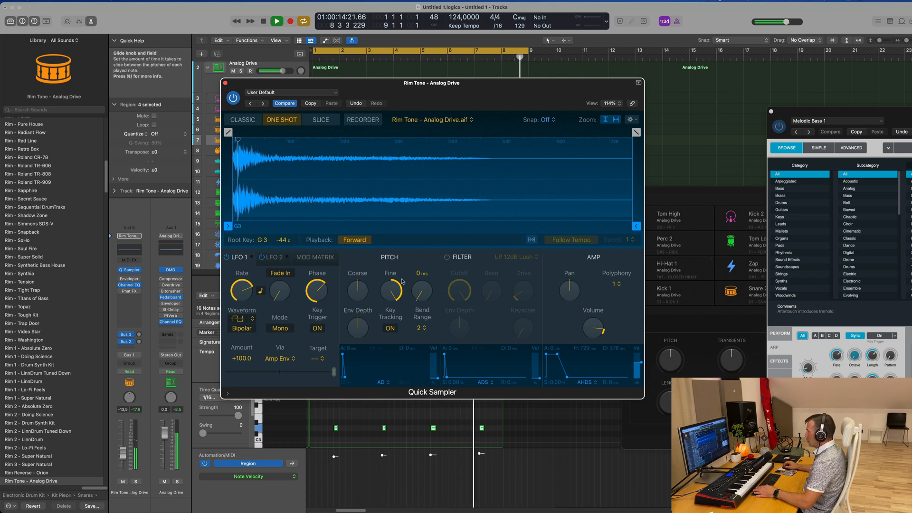
Enable the Rim Tone's LP 12dB Lush filter and set its cutoff to 68.1%
{"action": "left_click", "coordinate": [446, 257]}
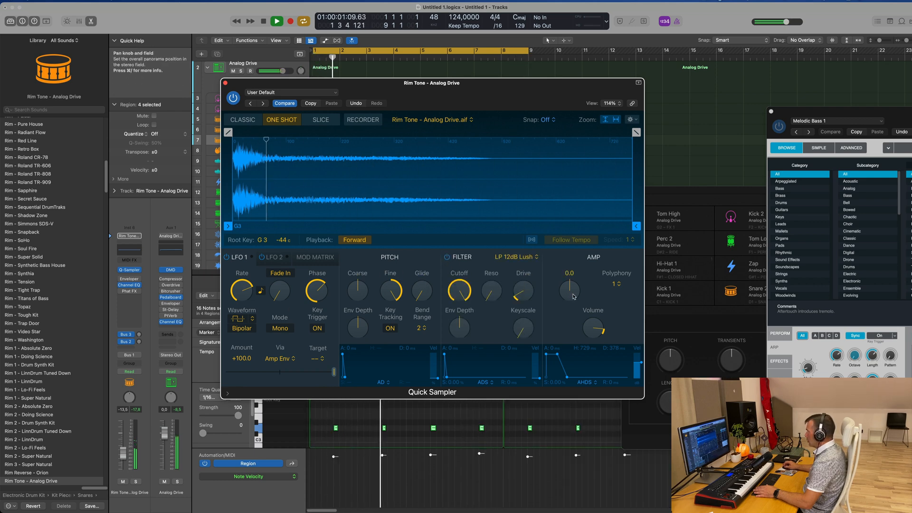
{"action": "left_click_drag", "start_coordinate": [462, 292], "coordinate": [474, 337]}
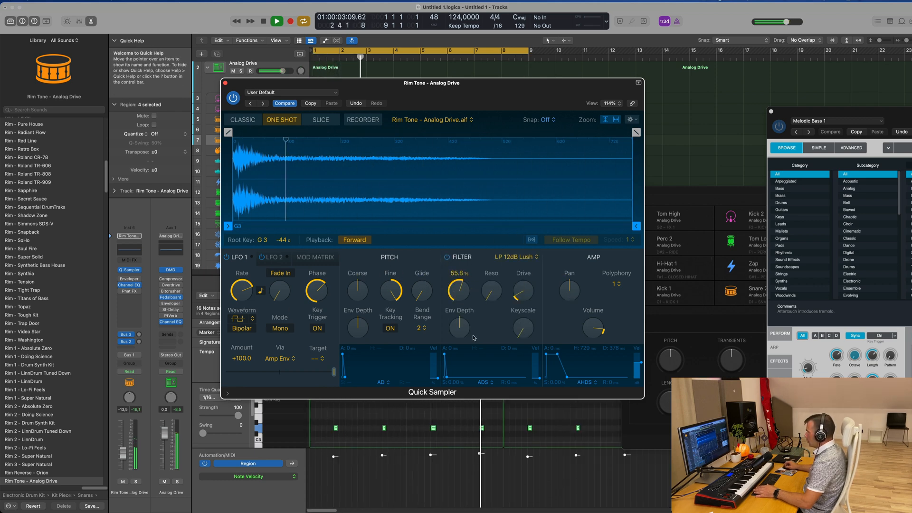
{"action": "left_click_drag", "start_coordinate": [463, 293], "coordinate": [464, 299]}
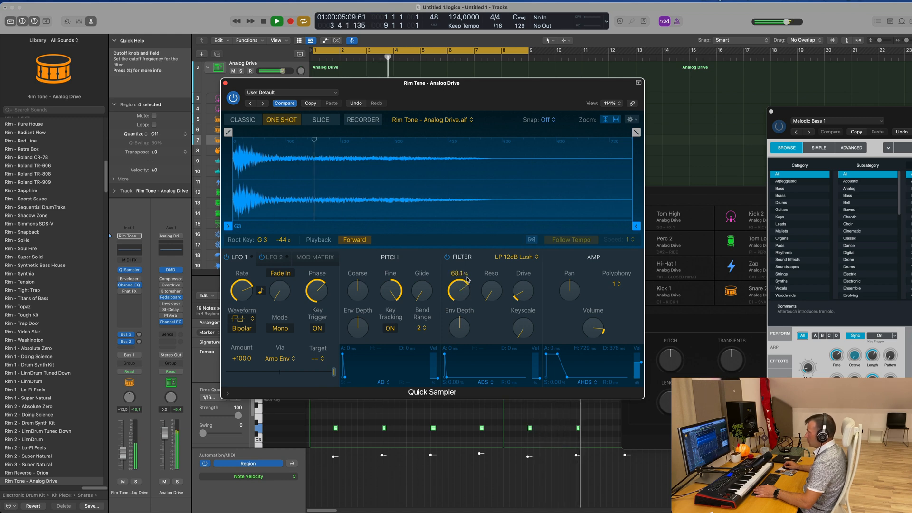
Change LFO 1's Via source to Filter Envelope and raise the filter cutoff to 73.1%
{"action": "left_click", "coordinate": [282, 359]}
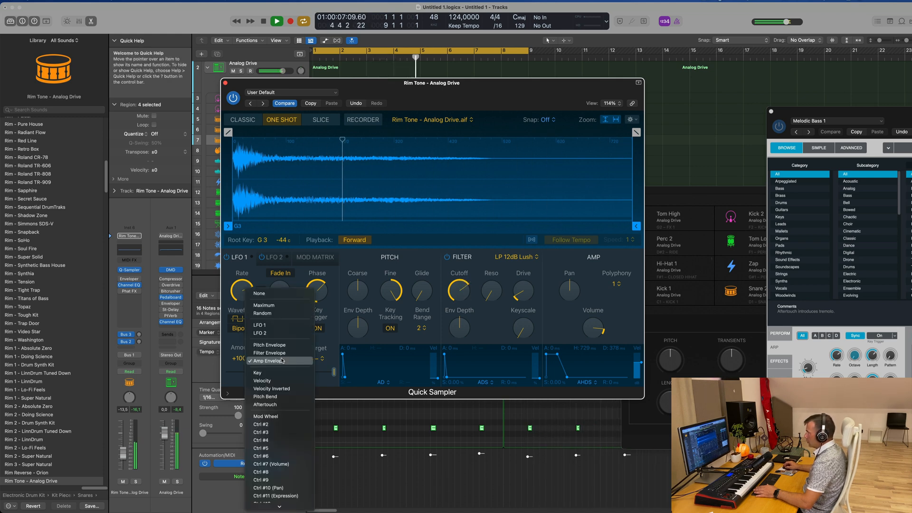
{"action": "left_click", "coordinate": [269, 353]}
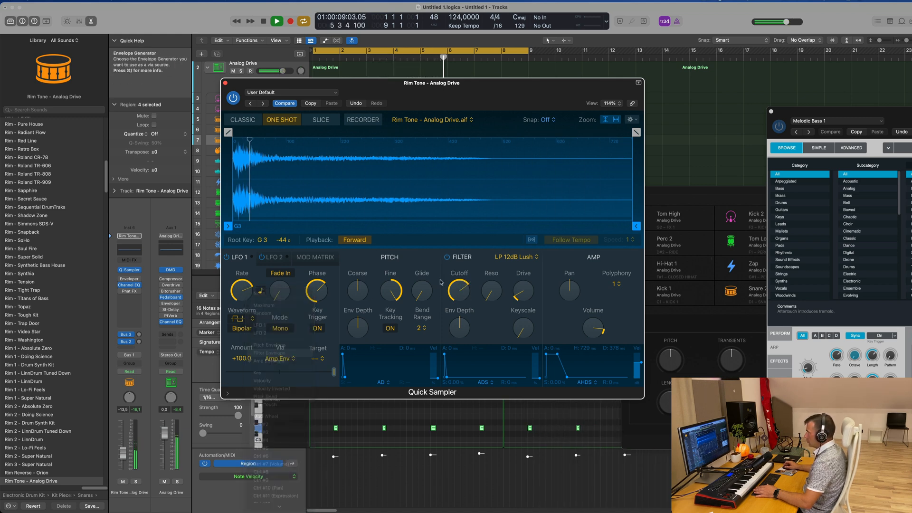
{"action": "left_click_drag", "start_coordinate": [459, 303], "coordinate": [487, 270]}
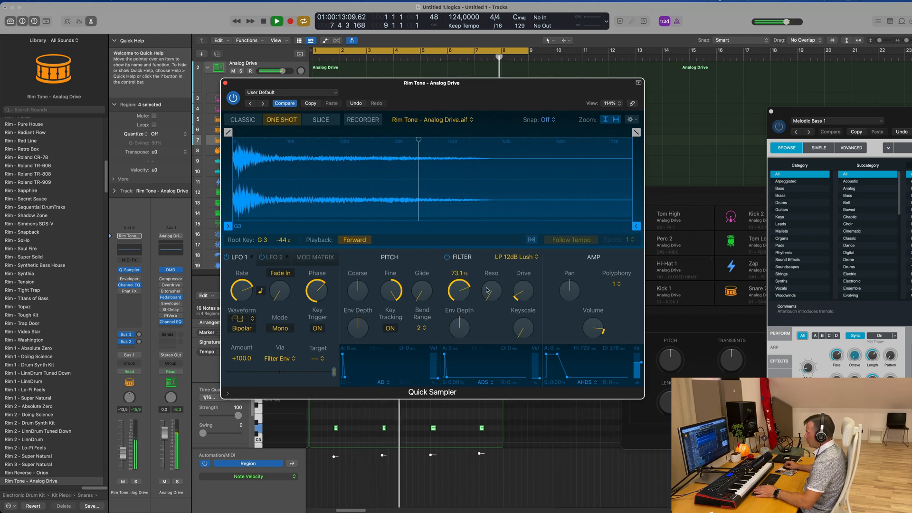
Set LFO 1's phase to about 266° and its rate to 1/12
{"action": "left_click_drag", "start_coordinate": [279, 292], "coordinate": [318, 278]}
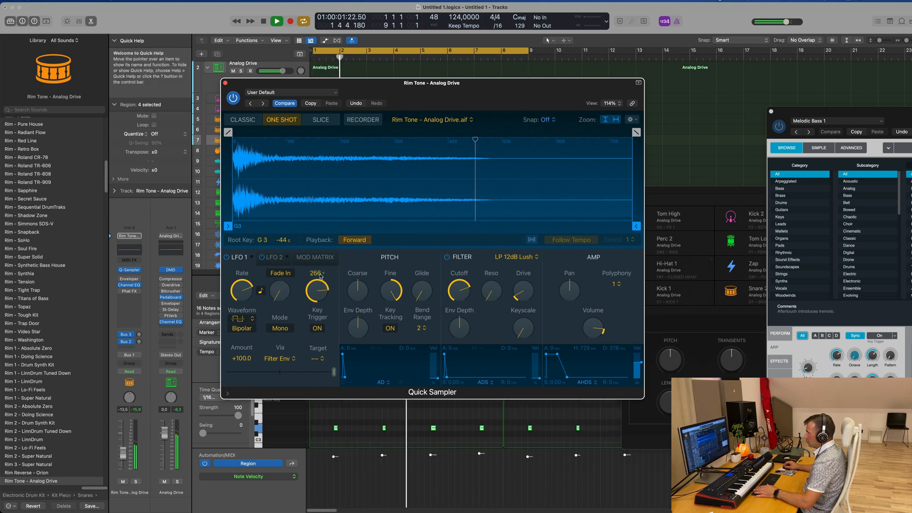
{"action": "left_click_drag", "start_coordinate": [234, 296], "coordinate": [242, 320]}
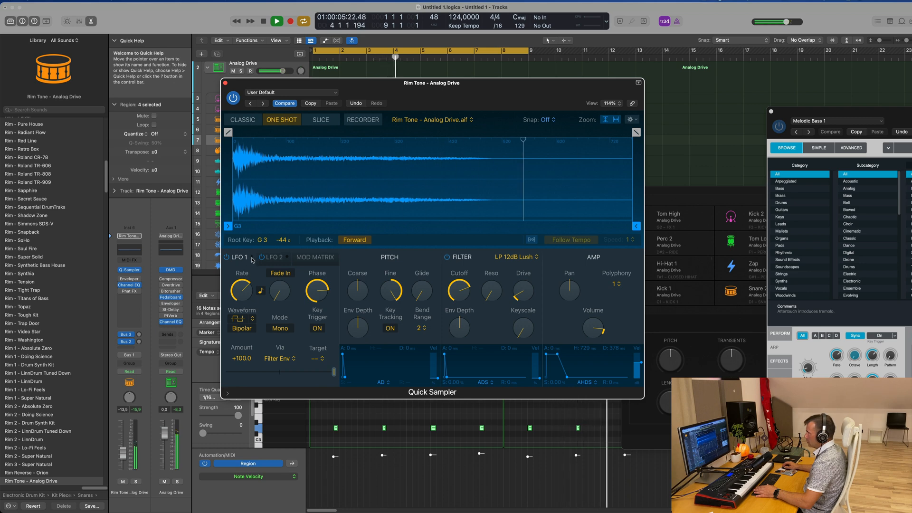
{"action": "left_click", "coordinate": [226, 257]}
{"action": "left_click", "coordinate": [226, 258]}
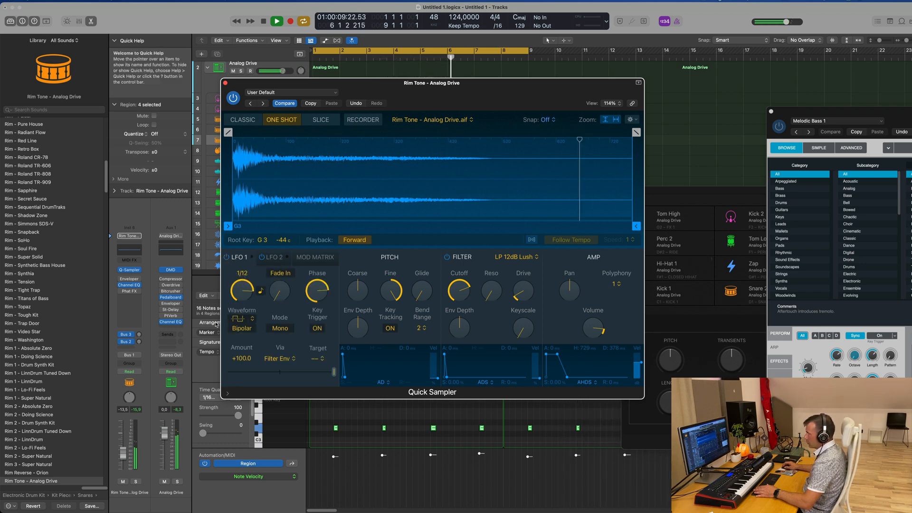
Target Filter Cutoff with LFO 1 and raise the Rim Tone track's volume to about -5.8 dB
{"action": "left_click", "coordinate": [322, 359]}
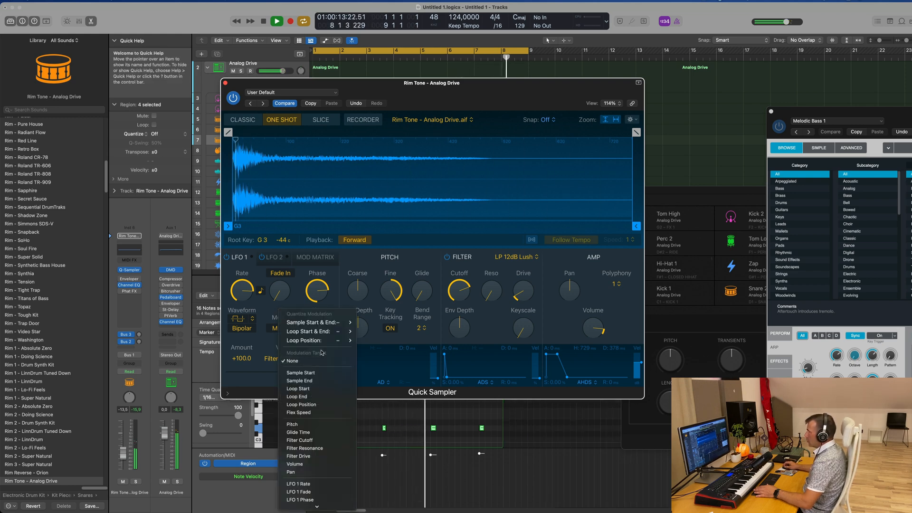
{"action": "left_click", "coordinate": [315, 441]}
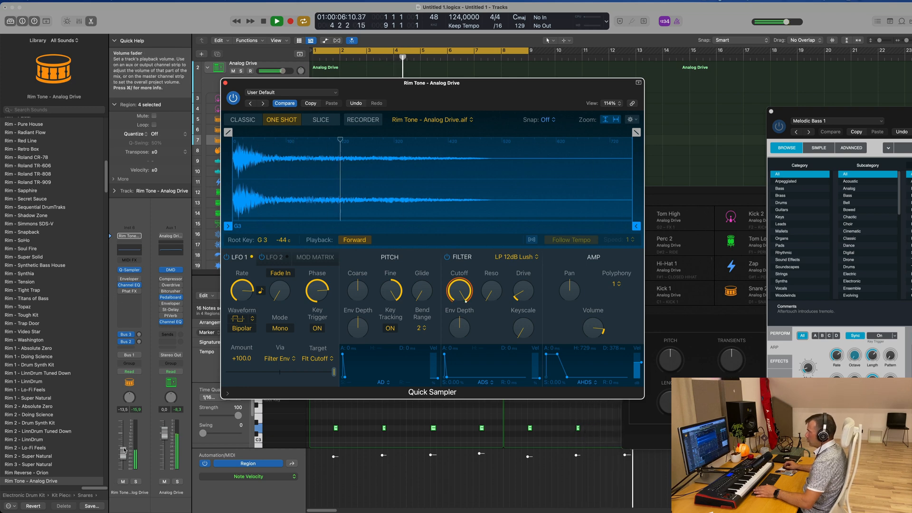
{"action": "left_click_drag", "start_coordinate": [123, 448], "coordinate": [122, 447]}
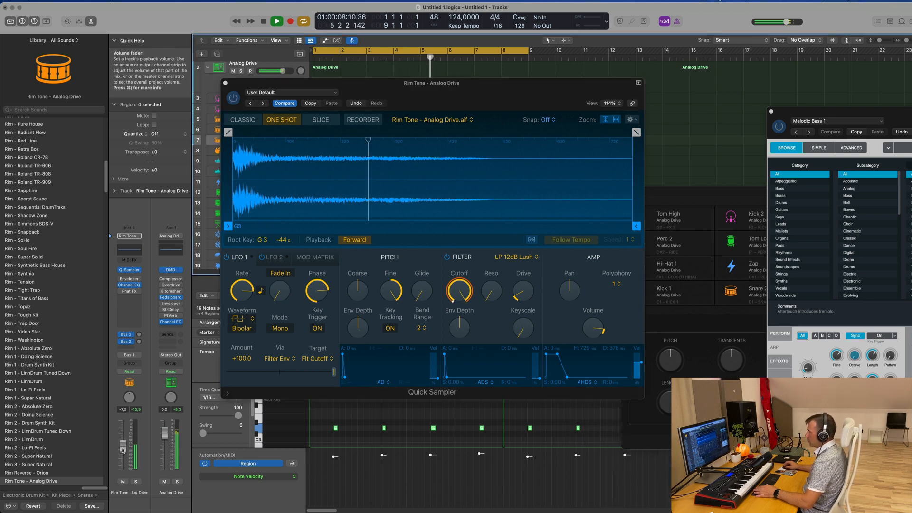
Fine-tune LFO 1's rate, try a fade-in of about 3189 ms and bring the fade-in back to its minimum
{"action": "left_click_drag", "start_coordinate": [244, 291], "coordinate": [244, 290]}
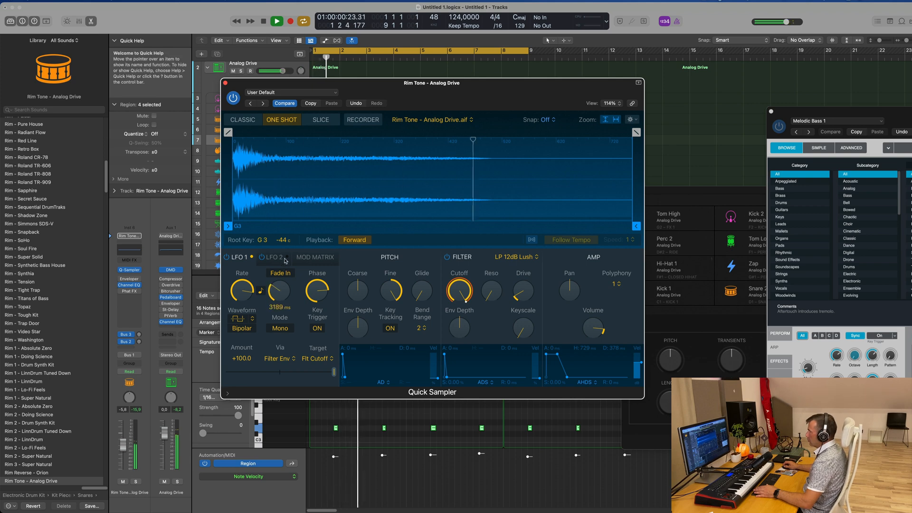
{"action": "left_click_drag", "start_coordinate": [283, 271], "coordinate": [283, 287]}
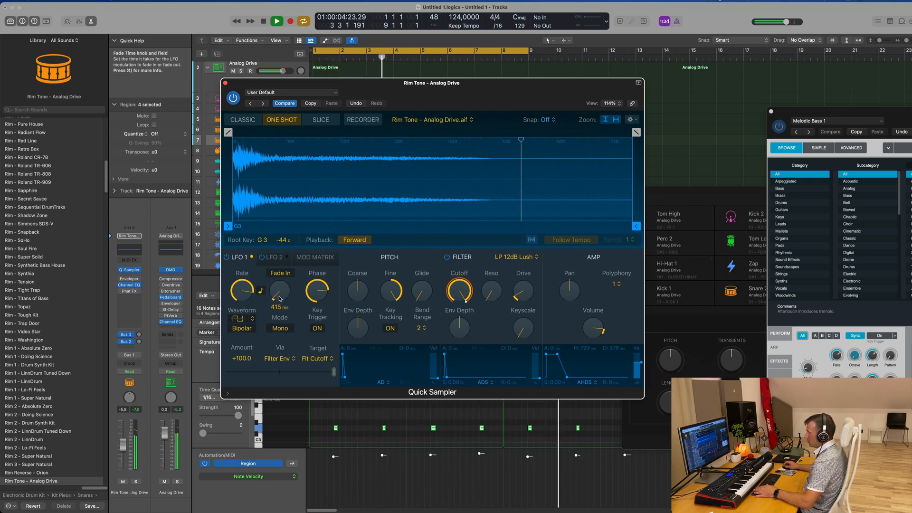
{"action": "left_click_drag", "start_coordinate": [279, 299], "coordinate": [286, 320]}
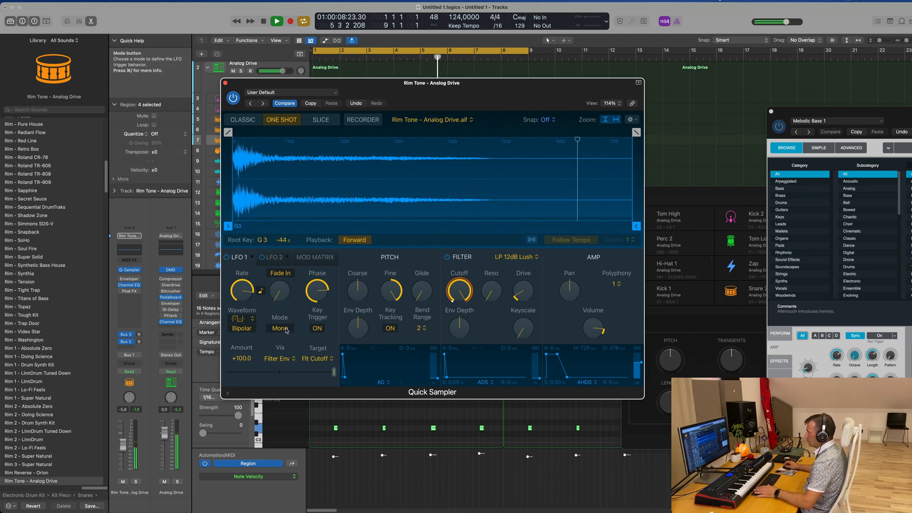
Switch LFO 1 to Poly mode and increase the filter's drive
{"action": "left_click_drag", "start_coordinate": [464, 293], "coordinate": [466, 319]}
{"action": "left_click_drag", "start_coordinate": [491, 291], "coordinate": [493, 270]}
{"action": "left_click_drag", "start_coordinate": [491, 310], "coordinate": [466, 270]}
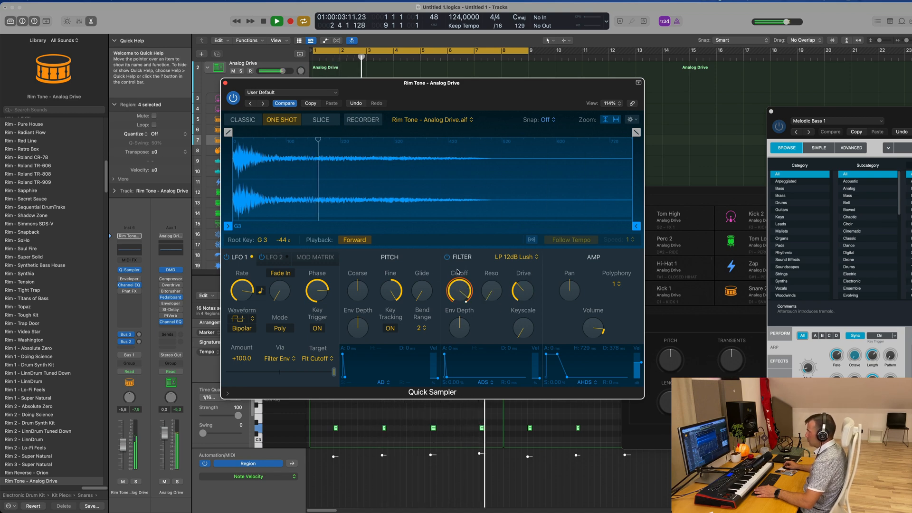
Compare LFO 1's Unipolar and Bipolar polarity, keep Bipolar and lower the filter cutoff
{"action": "left_click", "coordinate": [235, 321]}
{"action": "left_click", "coordinate": [236, 322]}
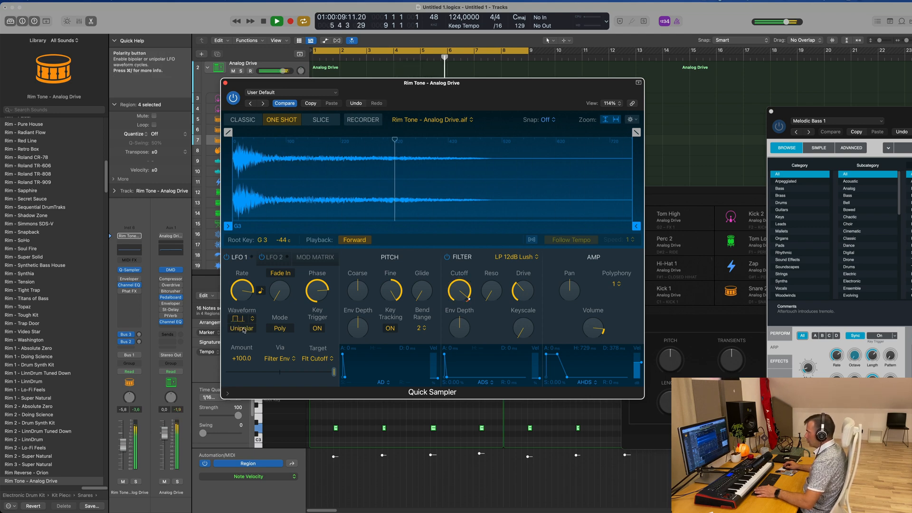
{"action": "left_click_drag", "start_coordinate": [460, 290], "coordinate": [461, 307]}
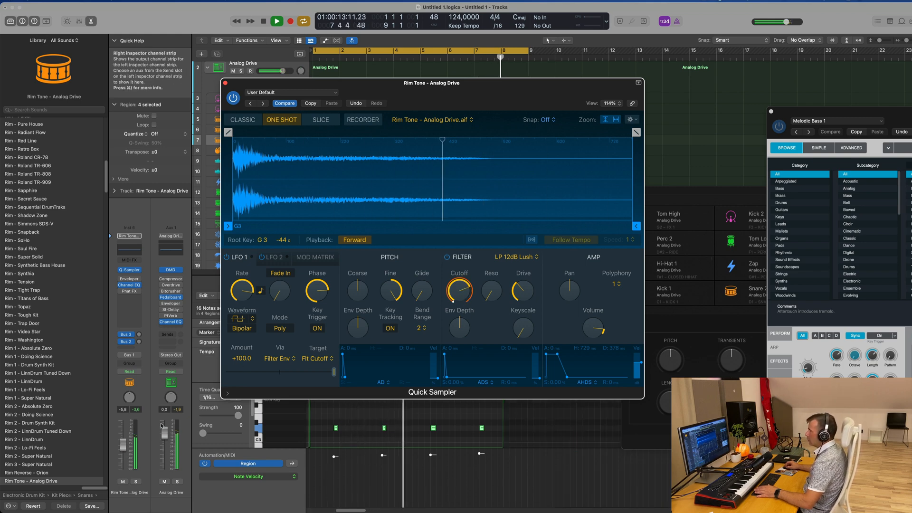
Lower the Rim Tone track's volume to about -12.2 dB and set LFO 1's amount range from -100% to -35.2%
{"action": "left_click_drag", "start_coordinate": [122, 445], "coordinate": [123, 449]}
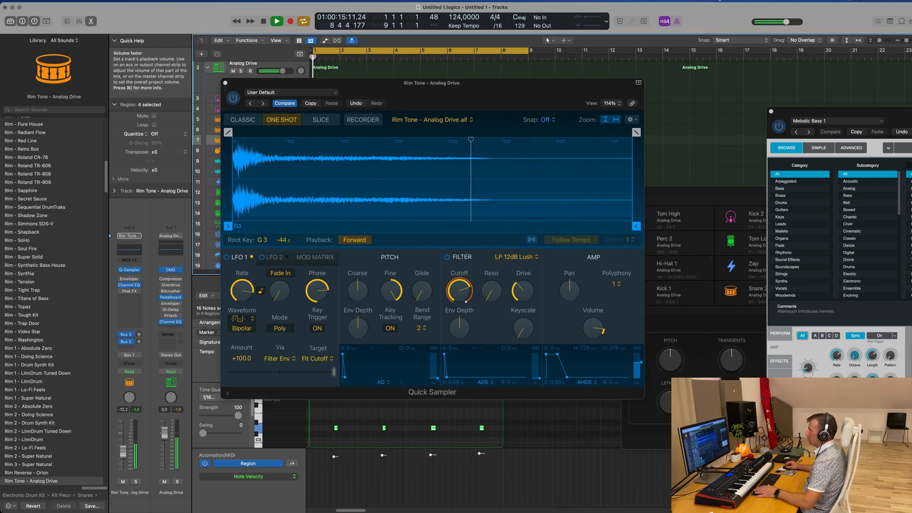
{"action": "left_click_drag", "start_coordinate": [332, 374], "coordinate": [212, 376]}
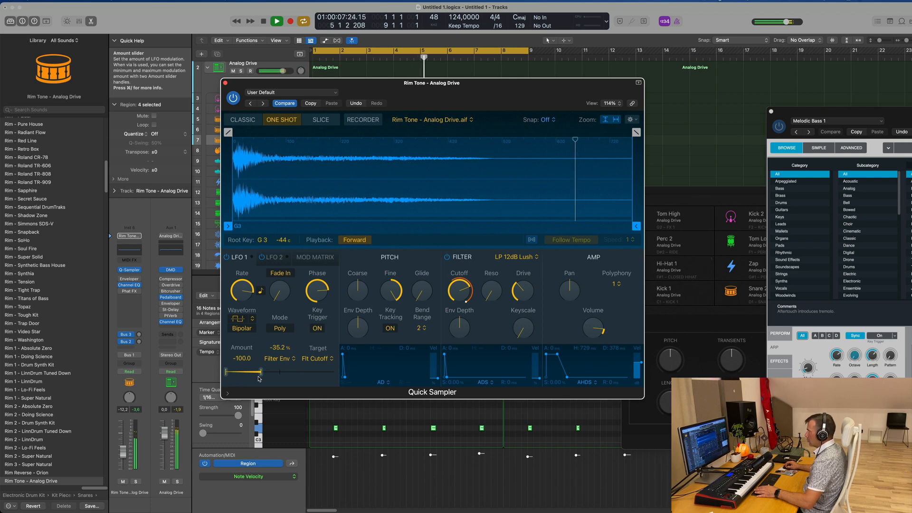
Raise the Rim Tone track's Bus 2 delay send to about -10.6 dB, lower its volume to -16.0 dB and close Quick Sampler
{"action": "left_click", "coordinate": [139, 342]}
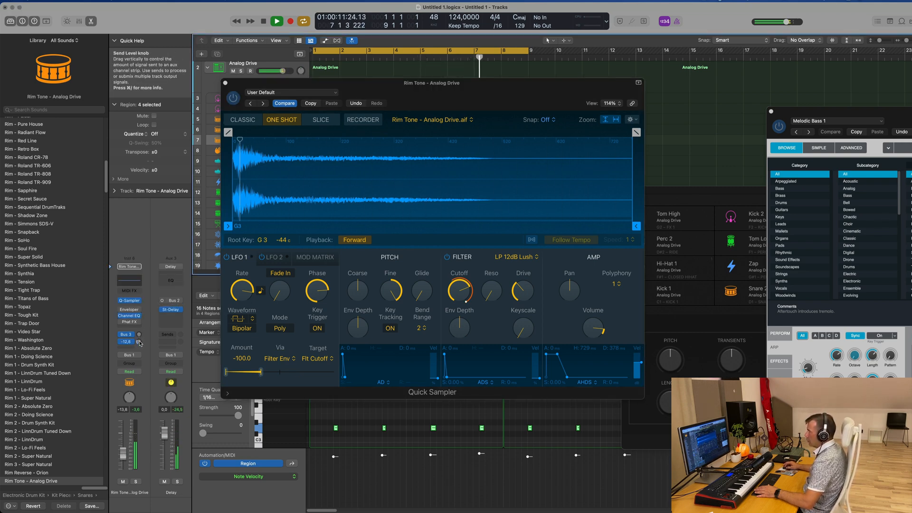
{"action": "left_click_drag", "start_coordinate": [139, 341], "coordinate": [140, 338]}
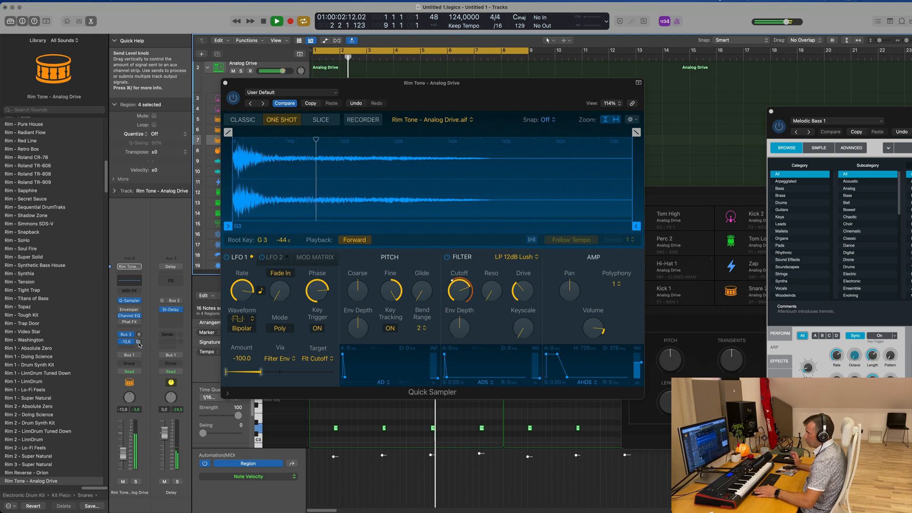
{"action": "left_click_drag", "start_coordinate": [139, 343], "coordinate": [183, 331]}
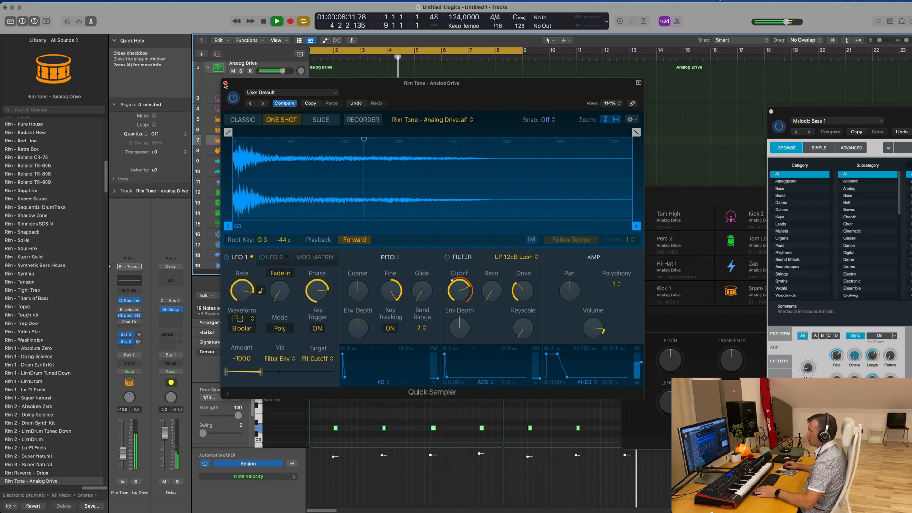
{"action": "left_click_drag", "start_coordinate": [119, 455], "coordinate": [119, 457]}
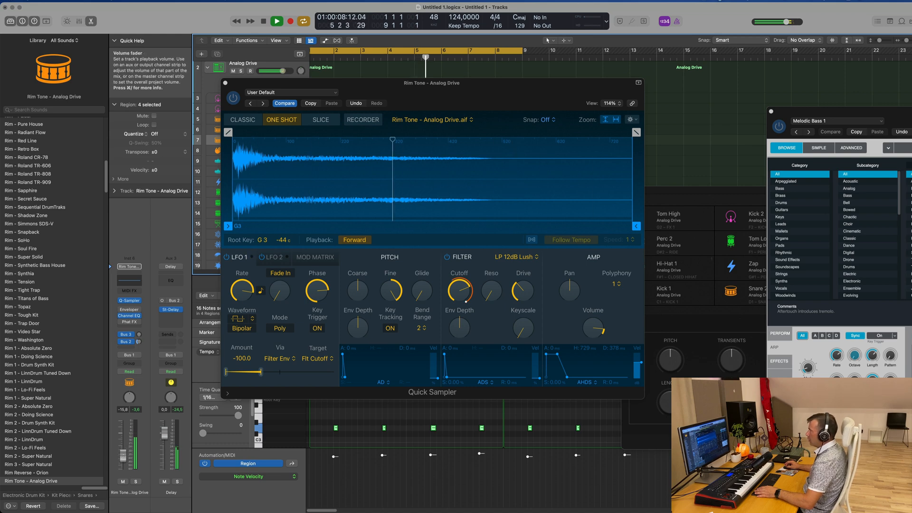
{"action": "left_click", "coordinate": [225, 83]}
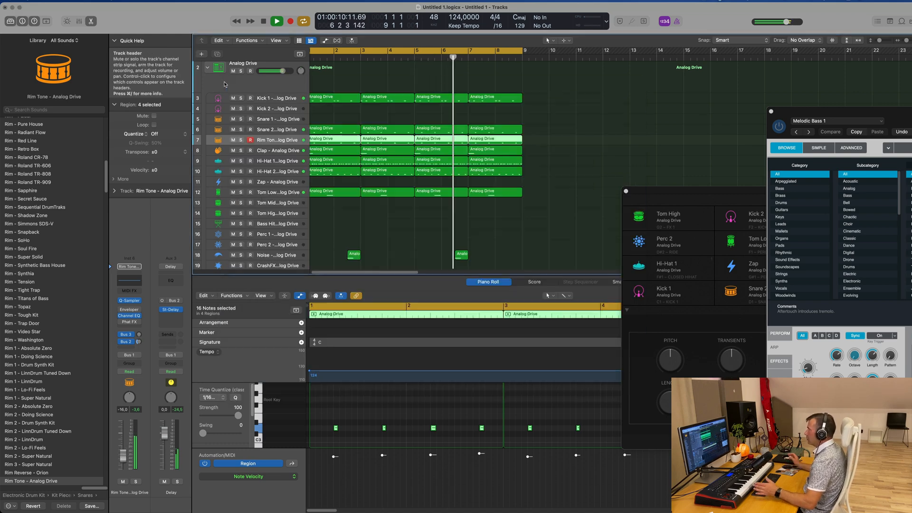
Fit the whole eight-bar beat in view and display the notes of the first Kick 1 region
{"action": "scroll", "coordinate": [376, 181], "scroll_direction": "left", "scroll_amount": 1}
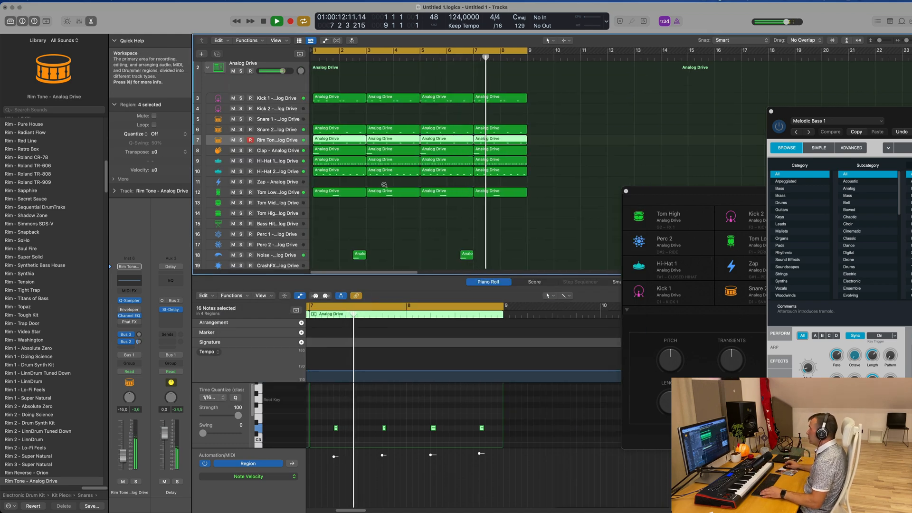
{"action": "key", "text": "super+Left"}
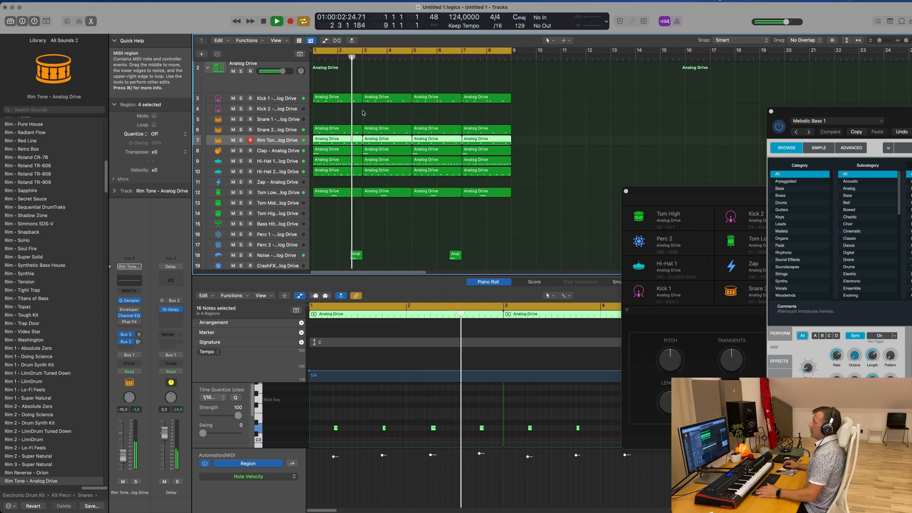
{"action": "left_click", "coordinate": [348, 101]}
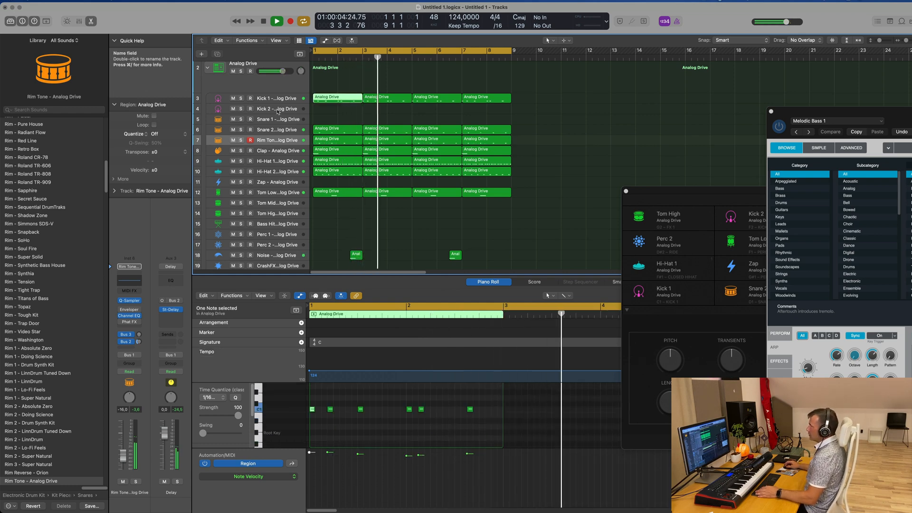
Audition Kick Sub - Pulsar and Kick Sub - Sapphire on the Kick 2 track and load the Sub Kick - 808 Flex patch
{"action": "left_click", "coordinate": [278, 109]}
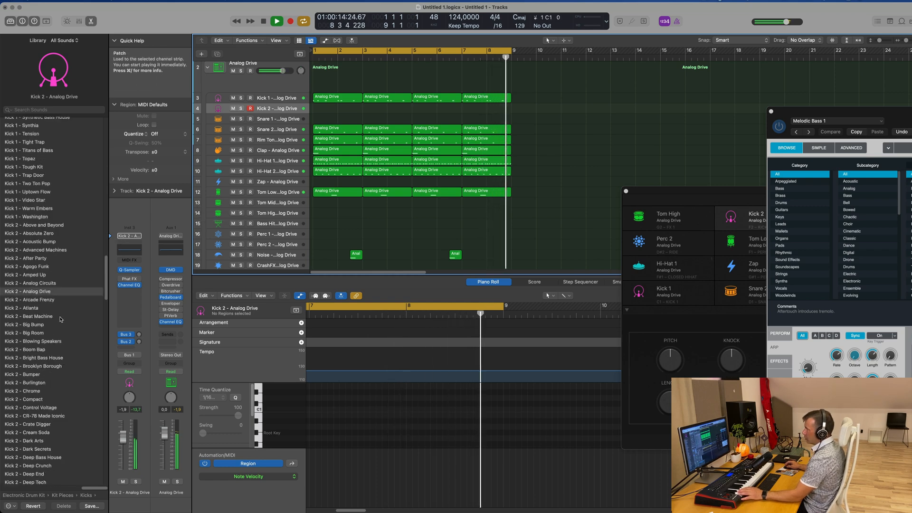
{"action": "scroll", "coordinate": [64, 315], "scroll_direction": "down", "scroll_amount": 15}
{"action": "scroll", "coordinate": [64, 315], "scroll_direction": "down", "scroll_amount": 10}
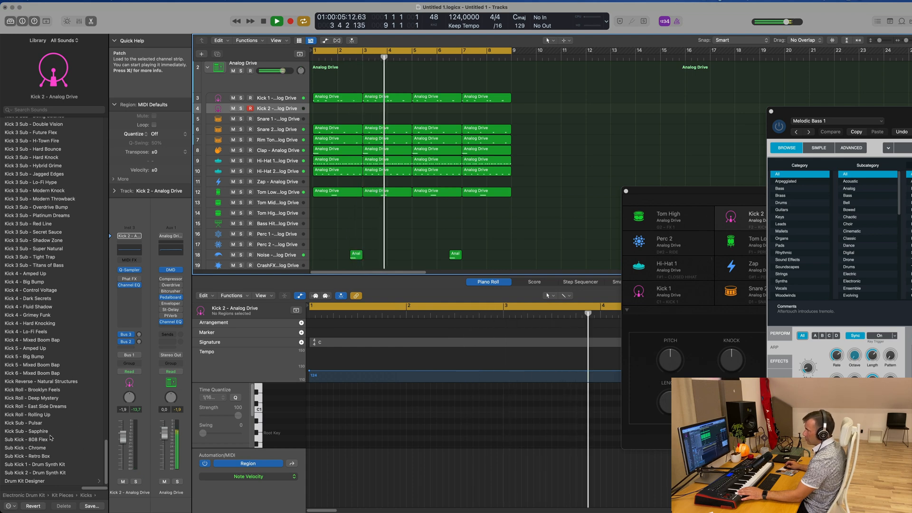
{"action": "left_click", "coordinate": [29, 423]}
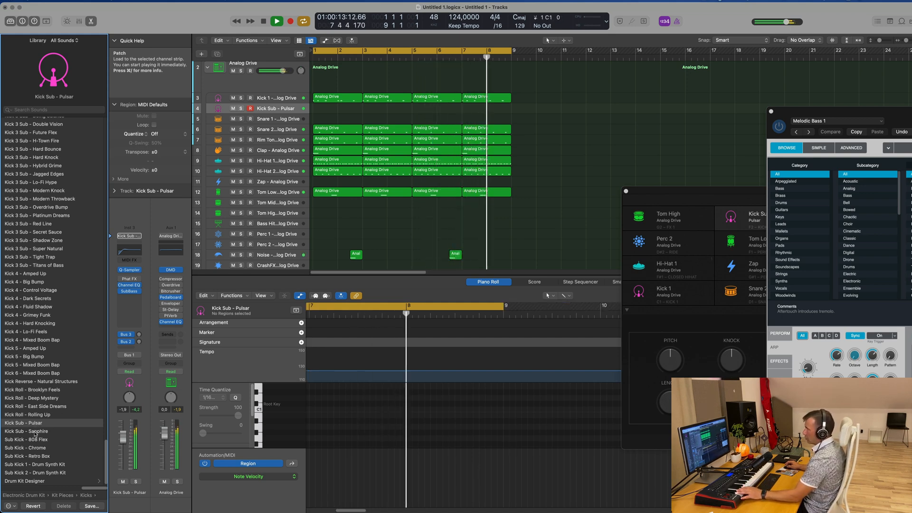
{"action": "left_click", "coordinate": [35, 431]}
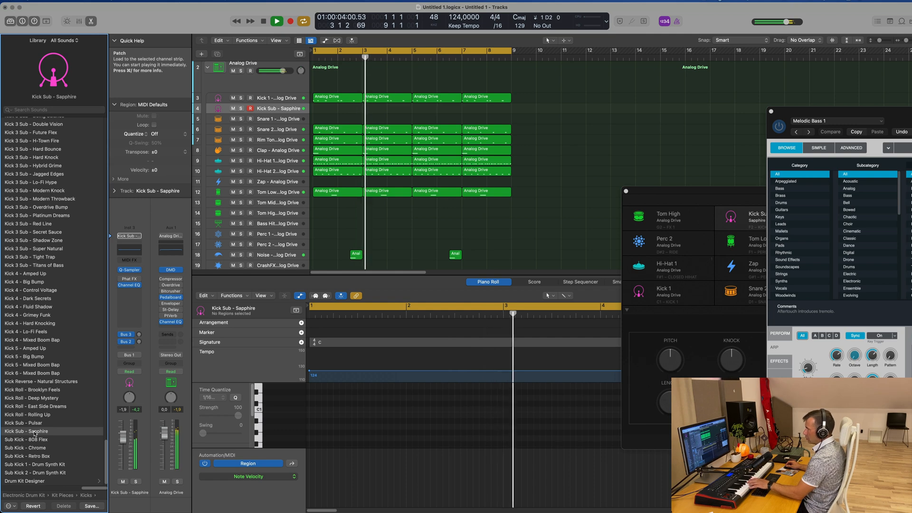
{"action": "left_click", "coordinate": [29, 440]}
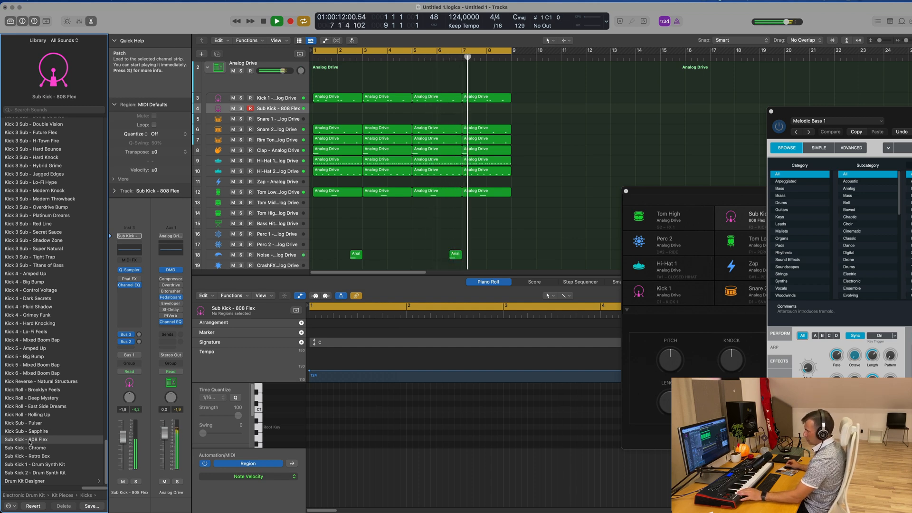
Record a sub kick pattern on the Sub Kick - 808 Flex track from bar 1 through bar 6 and remove the stray higher note
{"action": "key", "text": "r"}
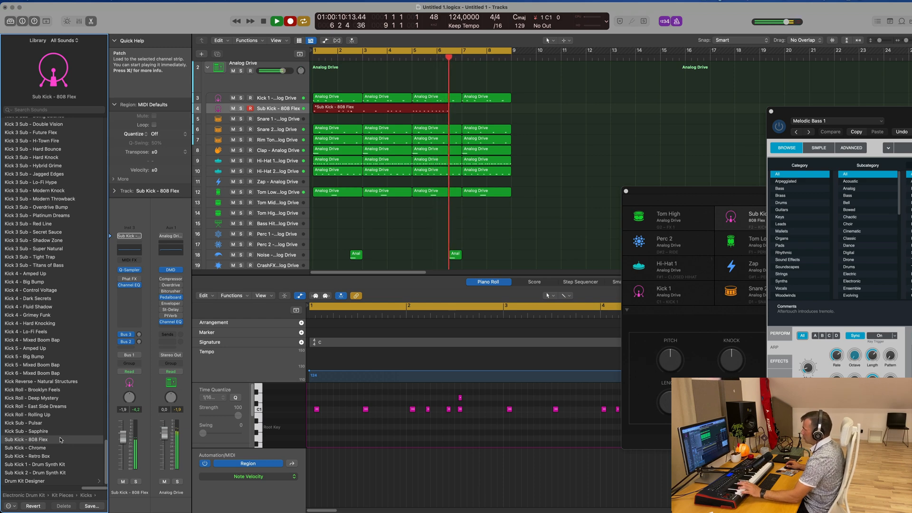
{"action": "key", "text": "space"}
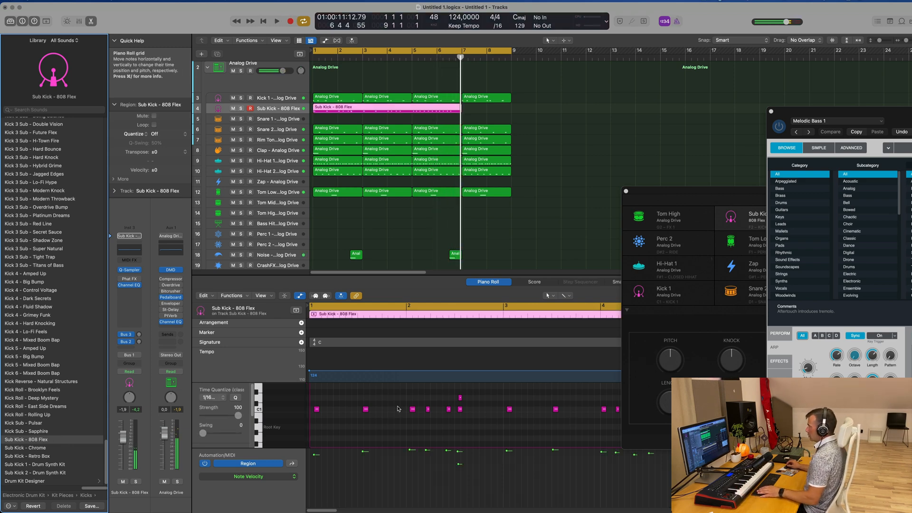
{"action": "scroll", "coordinate": [381, 412], "scroll_direction": "down", "scroll_amount": 4}
{"action": "scroll", "coordinate": [361, 353], "scroll_direction": "down", "scroll_amount": 2}
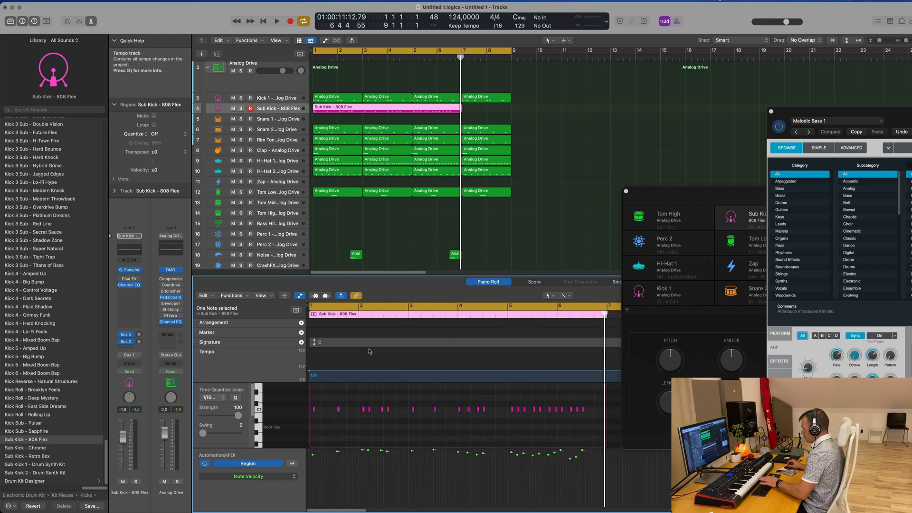
Select all recorded sub kick notes, quantize them to 1/16 and play the beat from the start
{"action": "key", "text": "space"}
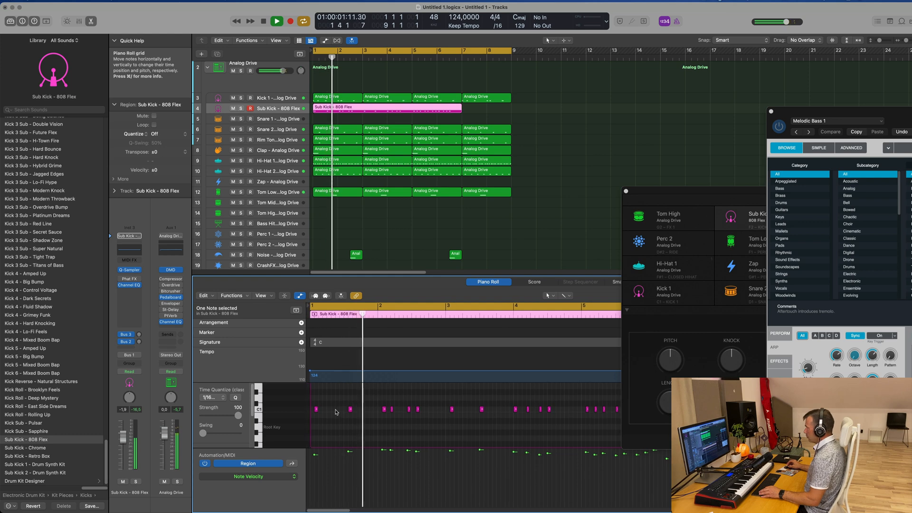
{"action": "left_click", "coordinate": [335, 412]}
{"action": "key", "text": "space"}
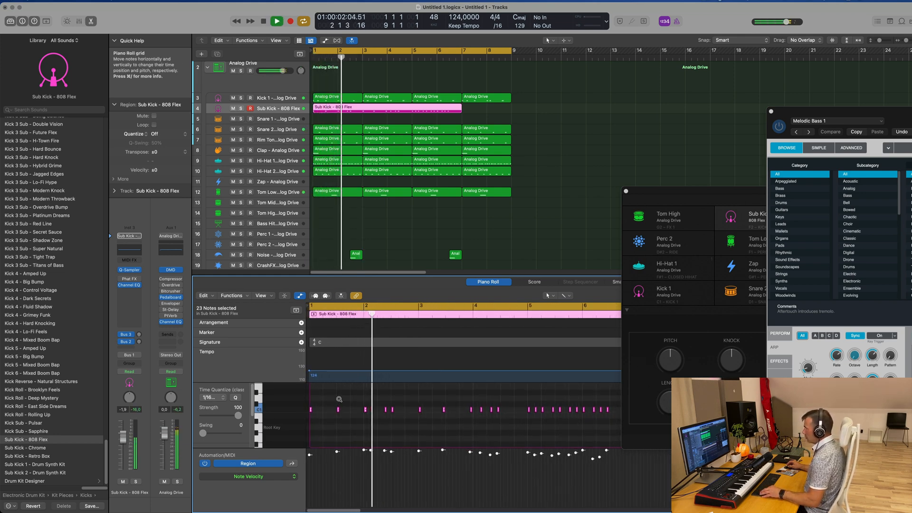
Shorten the Sub Kick - 808 Flex region to four bars, ending at bar 5, and show its notes
{"action": "scroll", "coordinate": [339, 399], "scroll_direction": "down", "scroll_amount": 4}
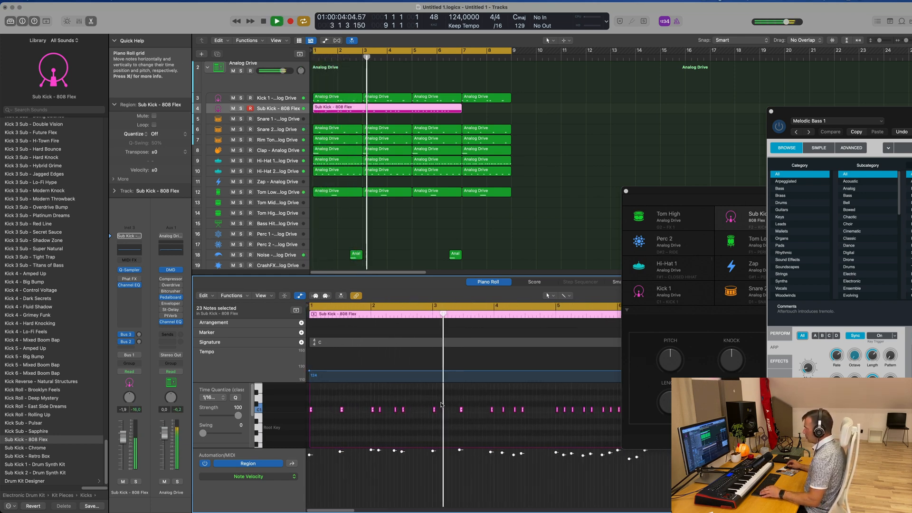
{"action": "scroll", "coordinate": [429, 398], "scroll_direction": "down", "scroll_amount": 2}
{"action": "scroll", "coordinate": [429, 398], "scroll_direction": "up", "scroll_amount": 4}
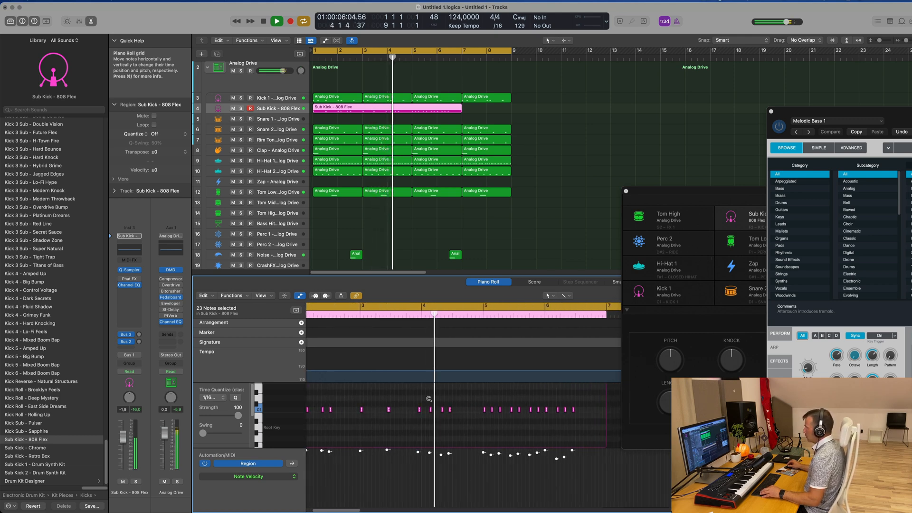
{"action": "scroll", "coordinate": [451, 400], "scroll_direction": "down", "scroll_amount": 3}
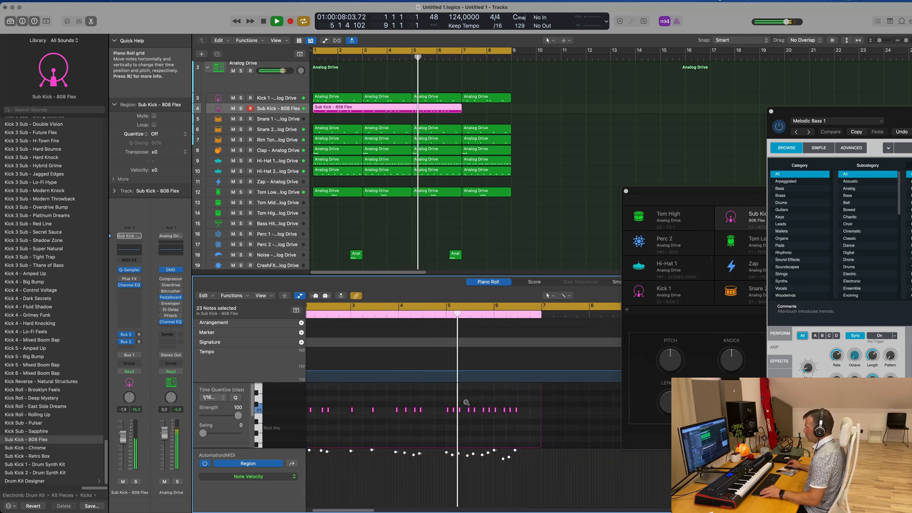
{"action": "scroll", "coordinate": [465, 401], "scroll_direction": "up", "scroll_amount": 4}
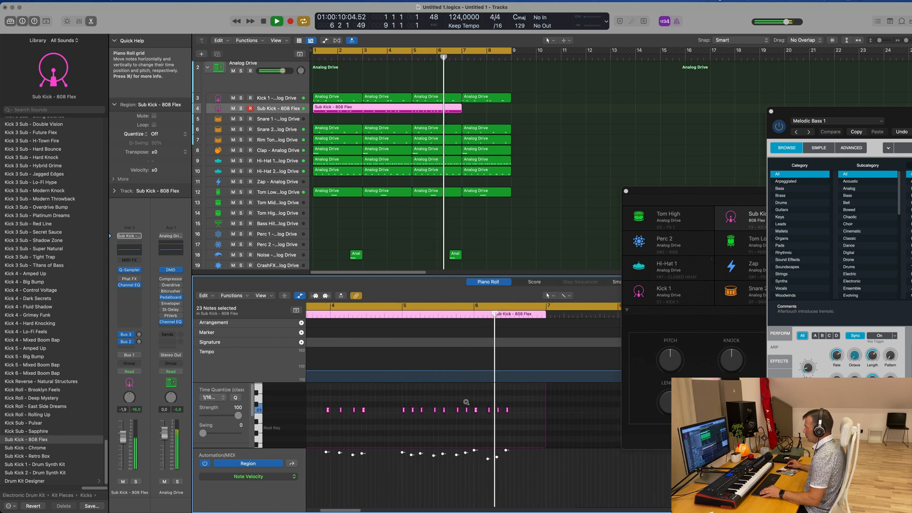
{"action": "key", "text": "Return"}
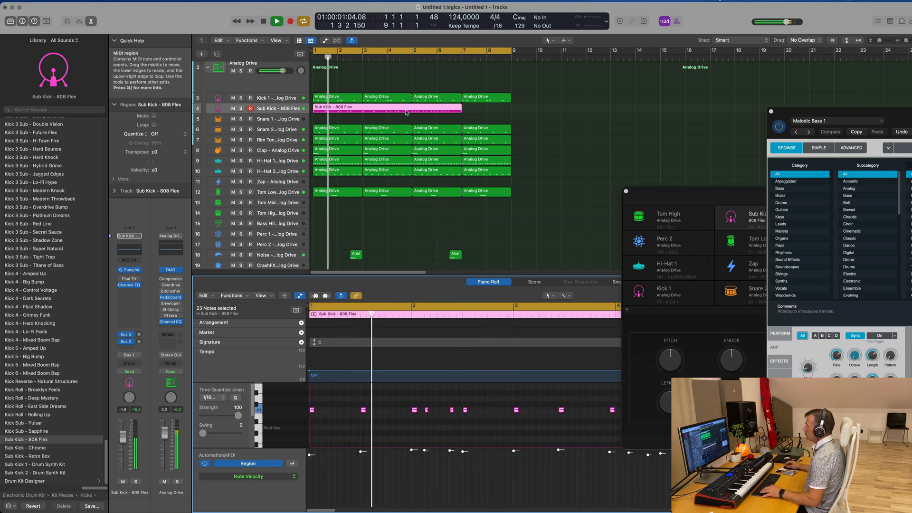
{"action": "left_click_drag", "start_coordinate": [461, 109], "coordinate": [412, 110]}
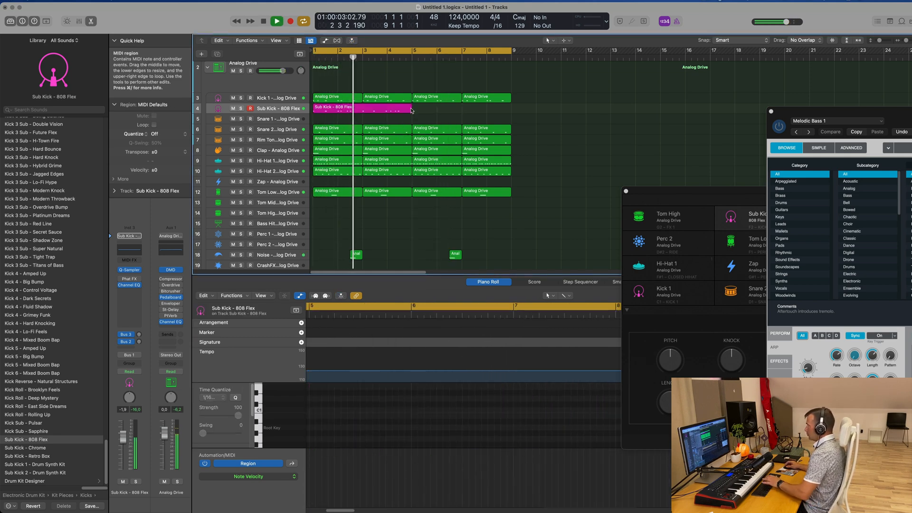
{"action": "left_click", "coordinate": [396, 110]}
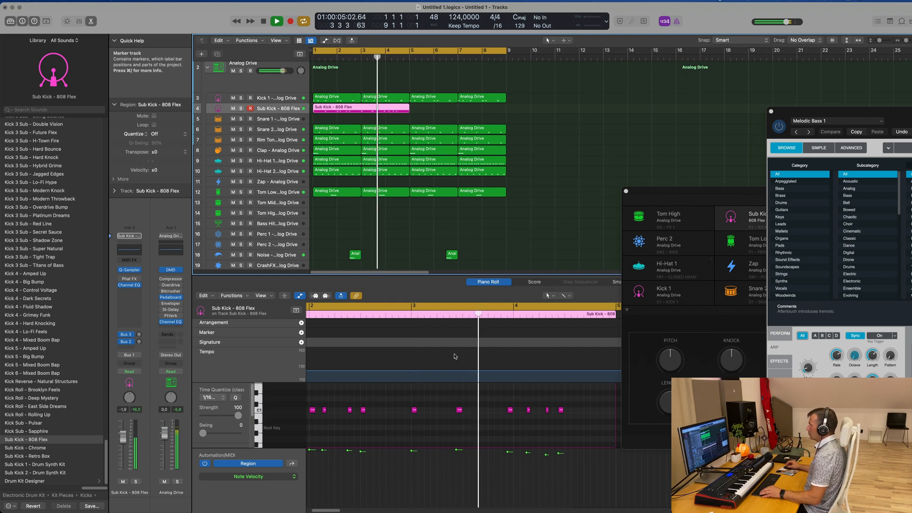
Move the second sub kick note in bar 3 a sixteenth later and replay the beat from the start
{"action": "key", "text": "Return"}
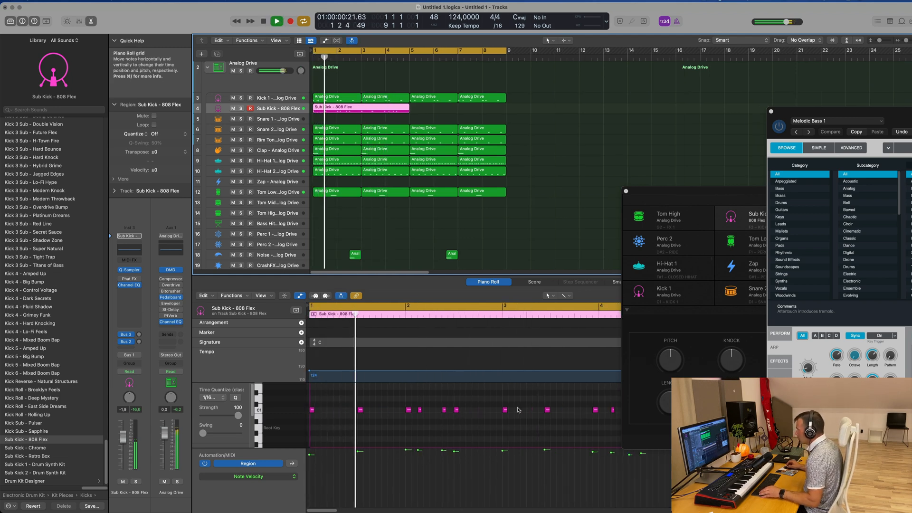
{"action": "left_click_drag", "start_coordinate": [541, 410], "coordinate": [545, 411]}
{"action": "key", "text": "Return"}
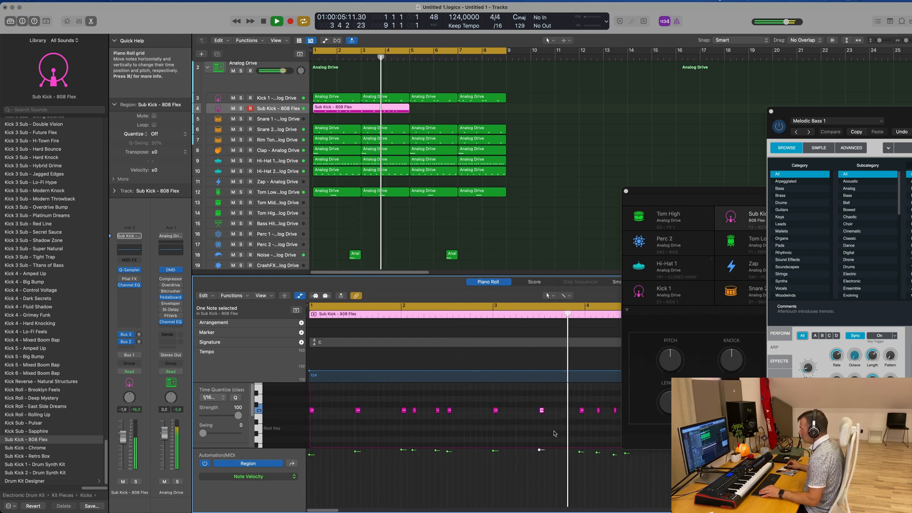
Select the last four sub kick notes, shift them a sixteenth later so the group starts at 4 1 1 1, and play the pattern
{"action": "key", "text": "space"}
{"action": "left_click_drag", "start_coordinate": [484, 426], "coordinate": [429, 412]}
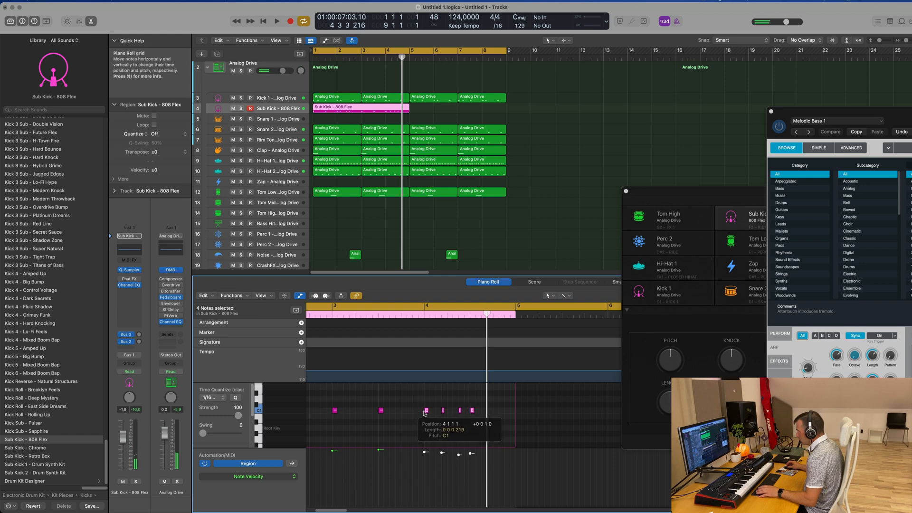
{"action": "key", "text": "space"}
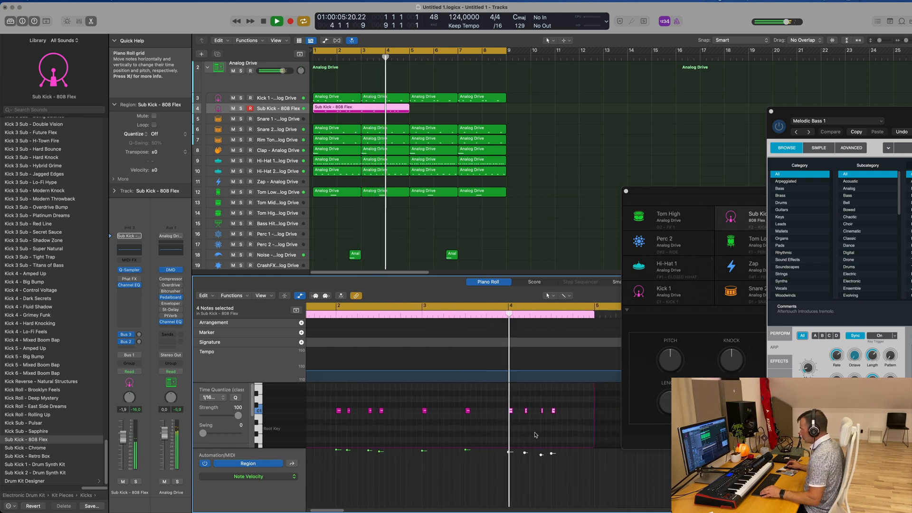
{"action": "key", "text": "super+Left"}
{"action": "key", "text": "super+Left"}
{"action": "key", "text": "super+Left"}
{"action": "key", "text": "super+Left"}
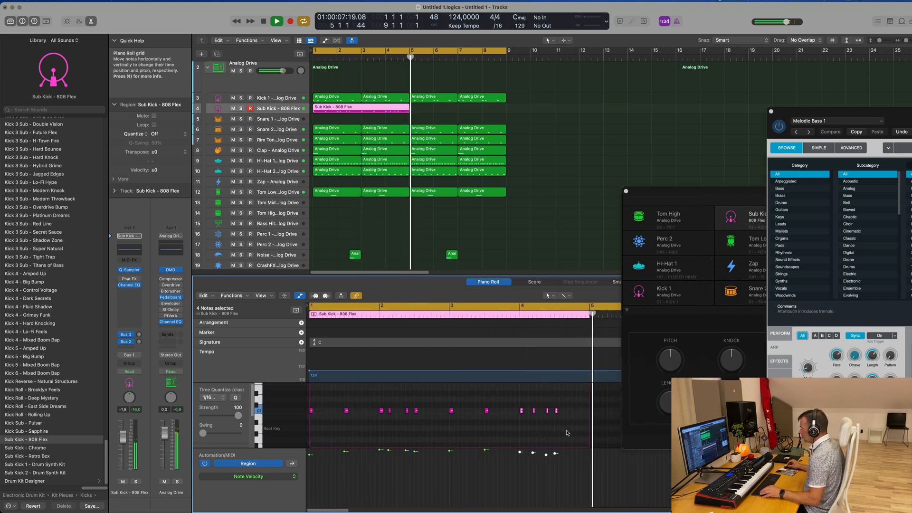
Restart playback from the beginning and repeat the four-bar Sub Kick - 808 Flex region once to cover bars 5 through 8
{"action": "key", "text": "space"}
{"action": "key", "text": "space"}
{"action": "left_click", "coordinate": [389, 112]}
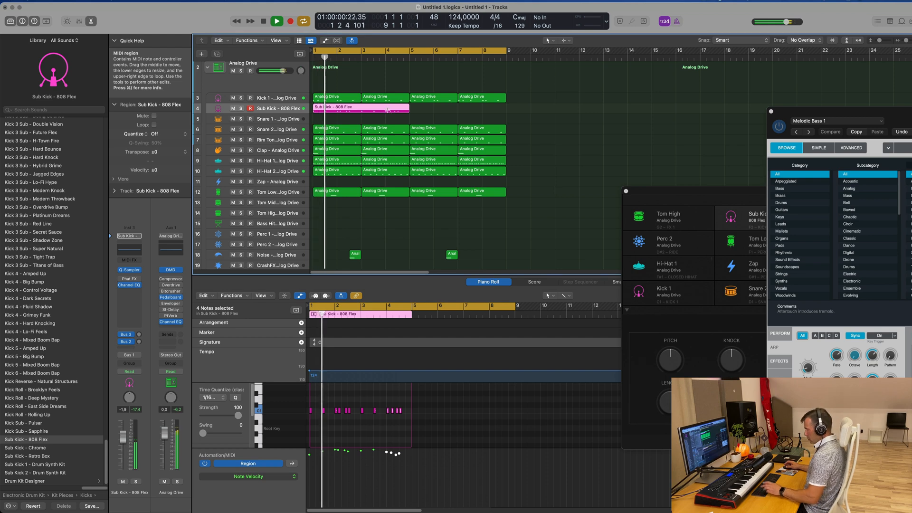
{"action": "key", "text": "super+r"}
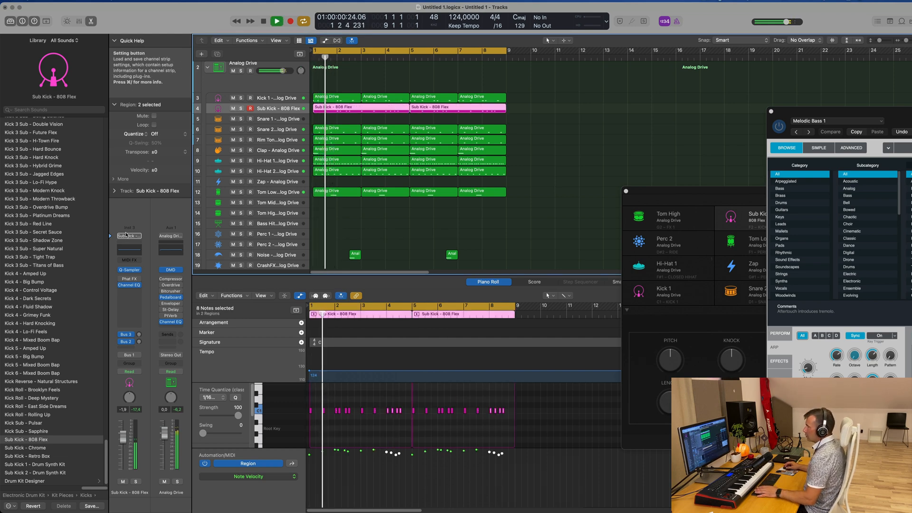
Enable the filter in Quick Sampler on the Sub Kick - 808 Flex track and set its cutoff to about 47.6 %
{"action": "left_click", "coordinate": [129, 270]}
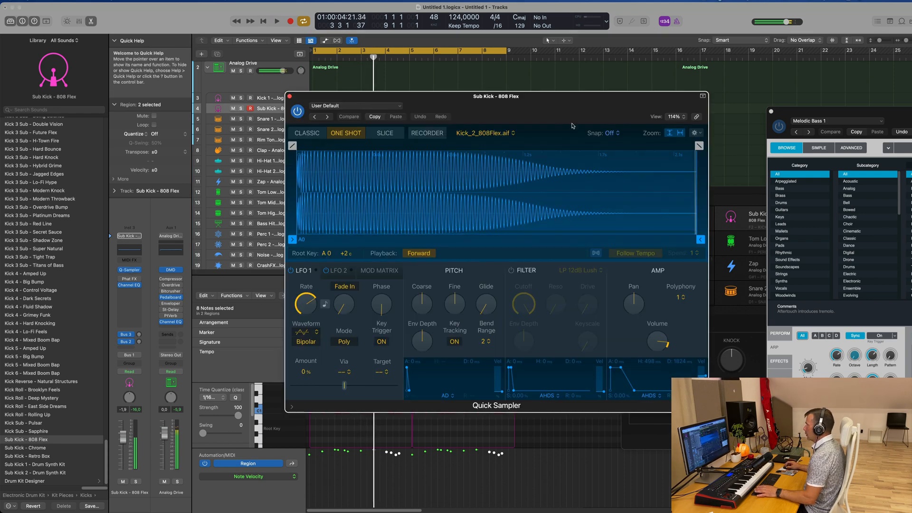
{"action": "left_click_drag", "start_coordinate": [493, 282], "coordinate": [547, 295]}
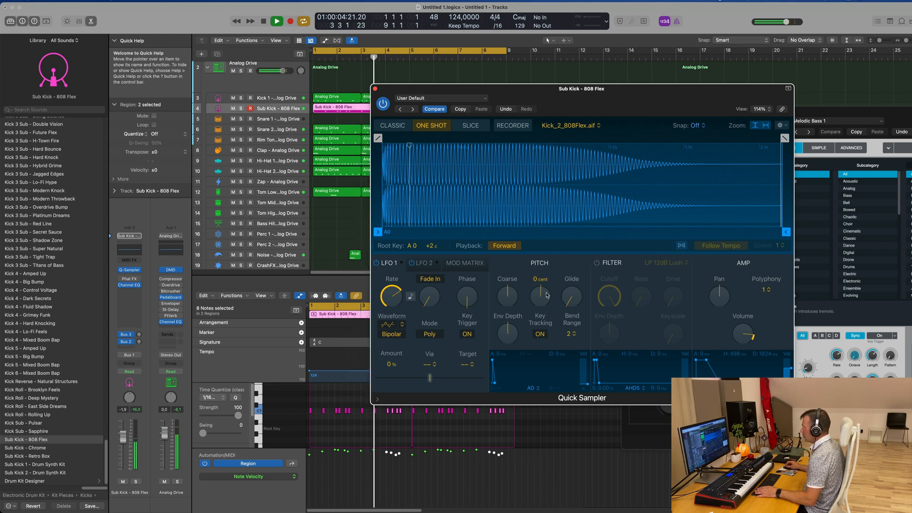
{"action": "left_click", "coordinate": [595, 263]}
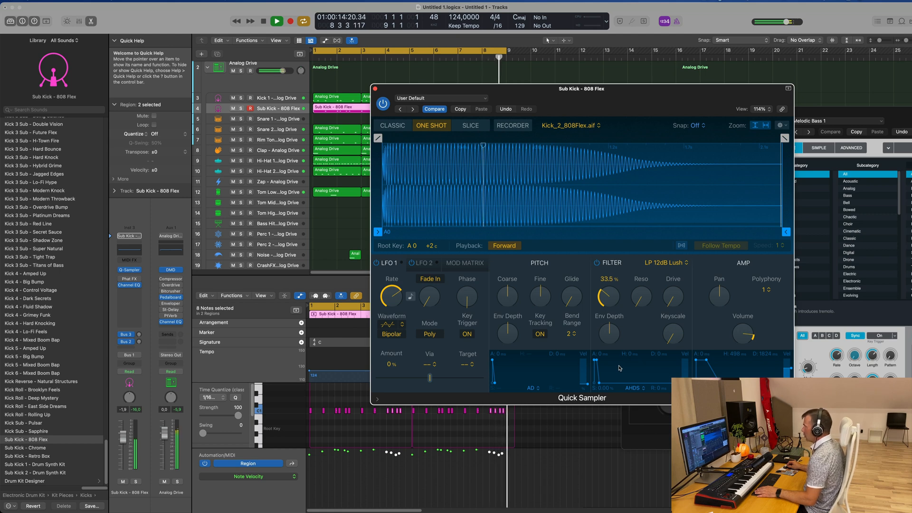
{"action": "left_click_drag", "start_coordinate": [620, 368], "coordinate": [612, 305]}
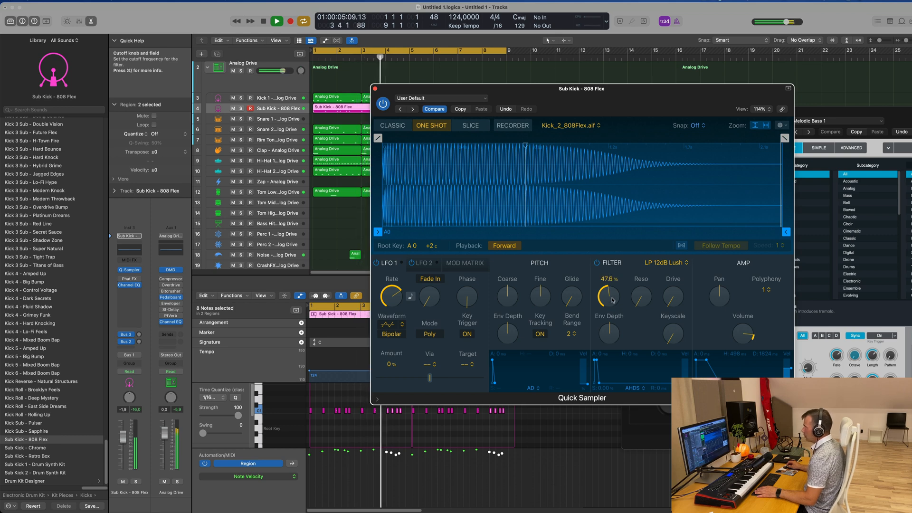
{"action": "left_click_drag", "start_coordinate": [601, 299], "coordinate": [600, 299]}
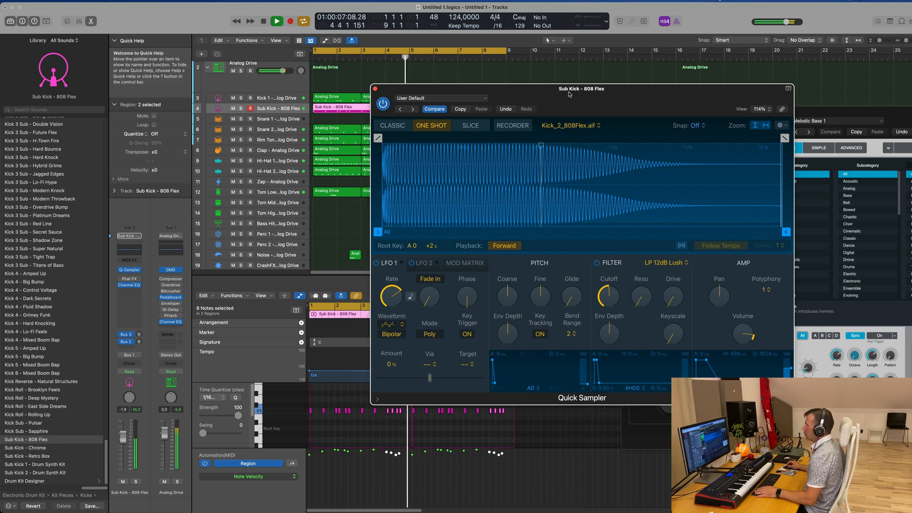
{"action": "left_click_drag", "start_coordinate": [583, 90], "coordinate": [521, 87]}
{"action": "left_click", "coordinate": [314, 86]}
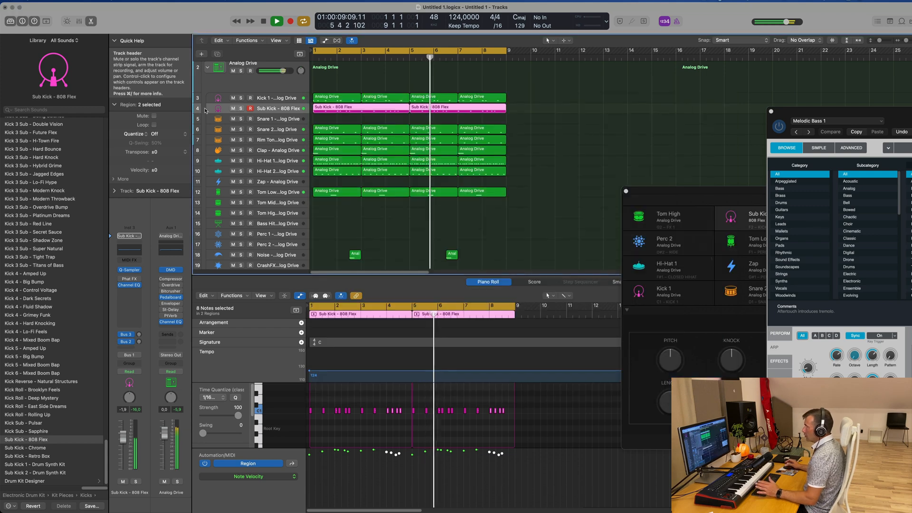
Copy the first Snare 2 region onto the Snare 1 track at bar 1
{"action": "left_click", "coordinate": [476, 178]}
{"action": "scroll", "coordinate": [494, 197], "scroll_direction": "down", "scroll_amount": 1}
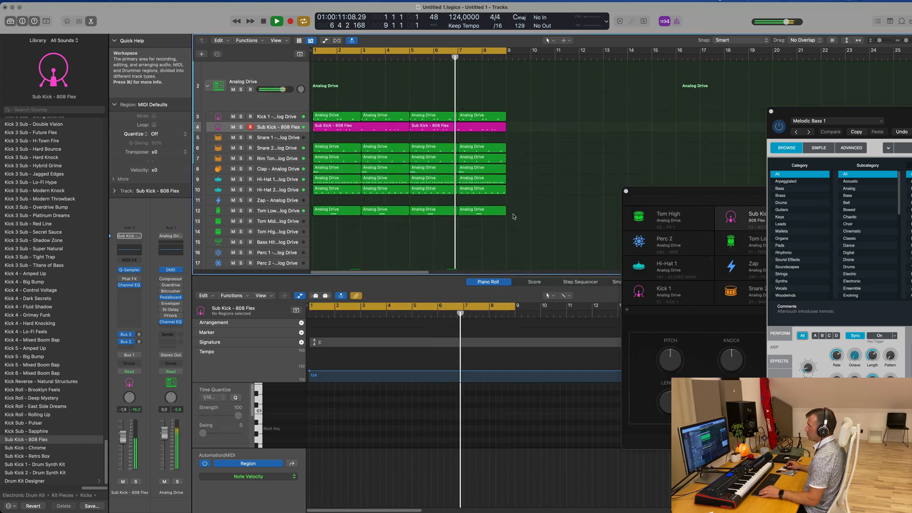
{"action": "scroll", "coordinate": [509, 212], "scroll_direction": "down", "scroll_amount": 1}
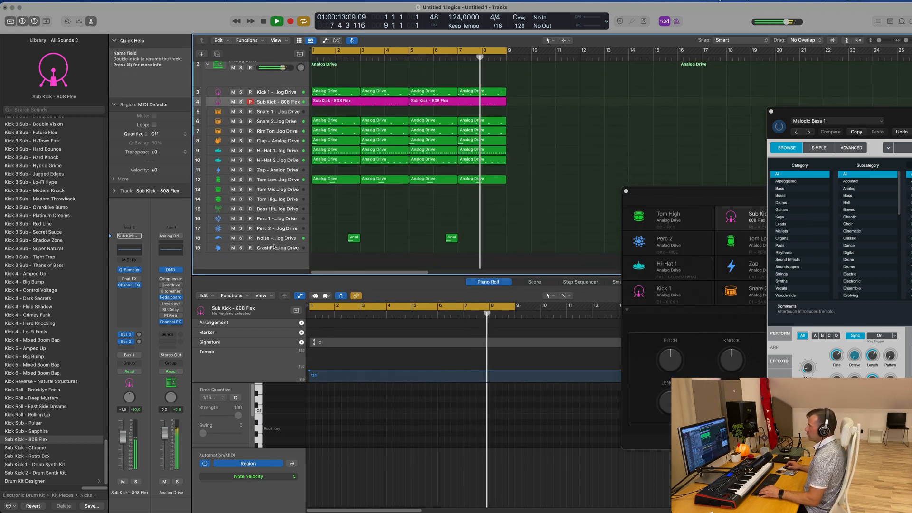
{"action": "scroll", "coordinate": [404, 112], "scroll_direction": "up", "scroll_amount": 5}
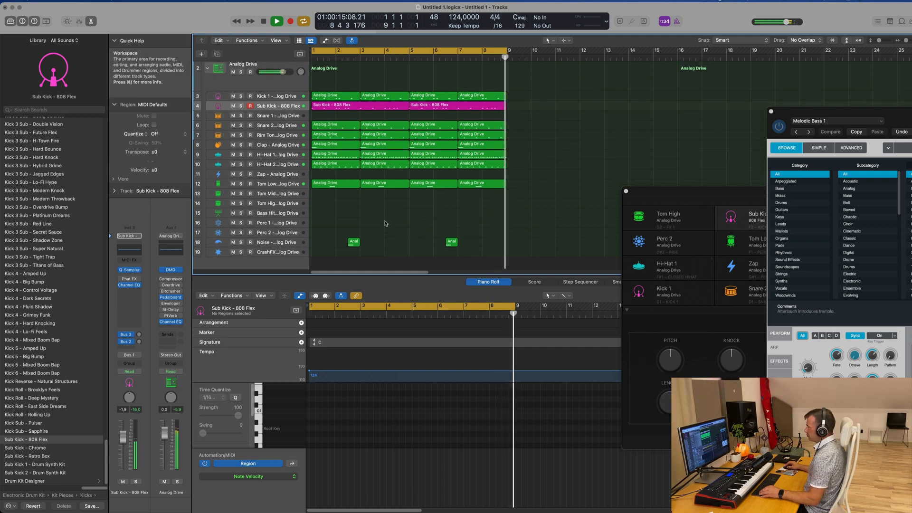
{"action": "scroll", "coordinate": [430, 120], "scroll_direction": "up", "scroll_amount": 1}
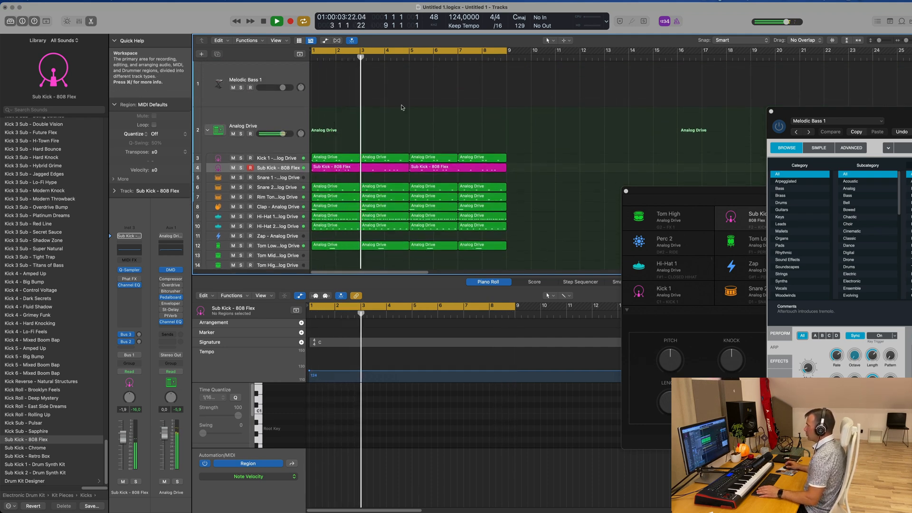
{"action": "left_click", "coordinate": [334, 185], "text": "alt"}
{"action": "left_click_drag", "start_coordinate": [335, 185], "coordinate": [334, 177]}
Reduce the Snare 1 region to two hits near the end of bar 2 by deleting the first three notes and duplicating the remaining one
{"action": "scroll", "coordinate": [321, 411], "scroll_direction": "up", "scroll_amount": 5}
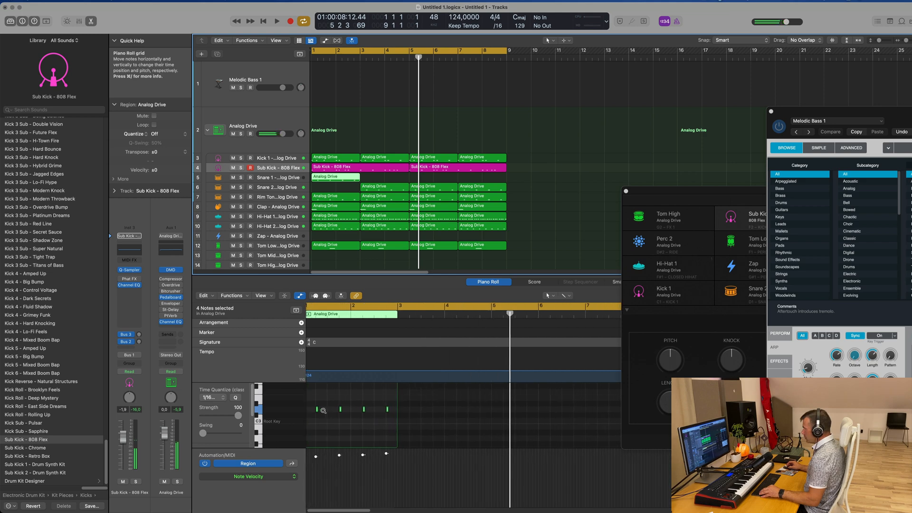
{"action": "scroll", "coordinate": [313, 408], "scroll_direction": "up", "scroll_amount": 3}
{"action": "left_click_drag", "start_coordinate": [319, 404], "coordinate": [410, 421]}
{"action": "scroll", "coordinate": [452, 414], "scroll_direction": "up", "scroll_amount": 3}
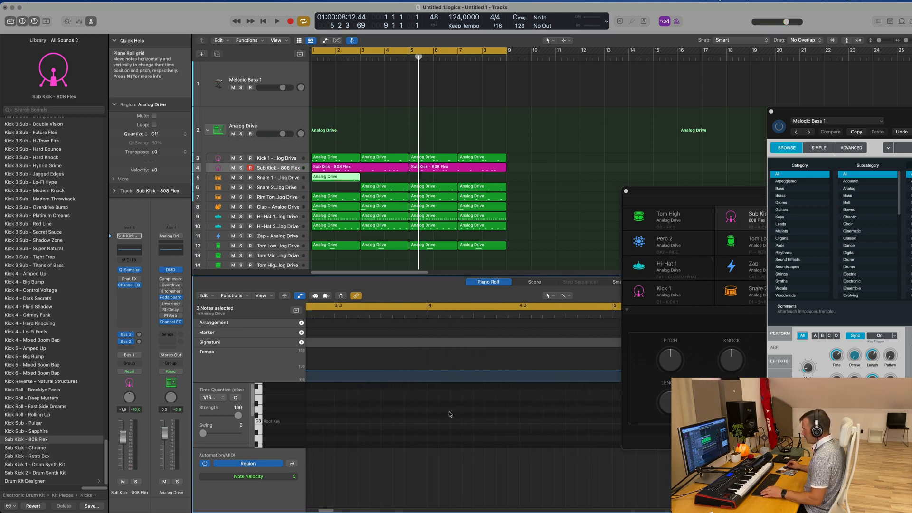
{"action": "mouse_move", "coordinate": [418, 411]}
{"action": "left_mouse_down"}
{"action": "mouse_move", "coordinate": [435, 413]}
{"action": "mouse_move", "coordinate": [401, 411]}
{"action": "left_mouse_up"}
Play the beat from the start and check the timing of the edited Snare 1 notes at the end of bar 2
{"action": "left_click", "coordinate": [396, 189]}
{"action": "key", "text": "space"}
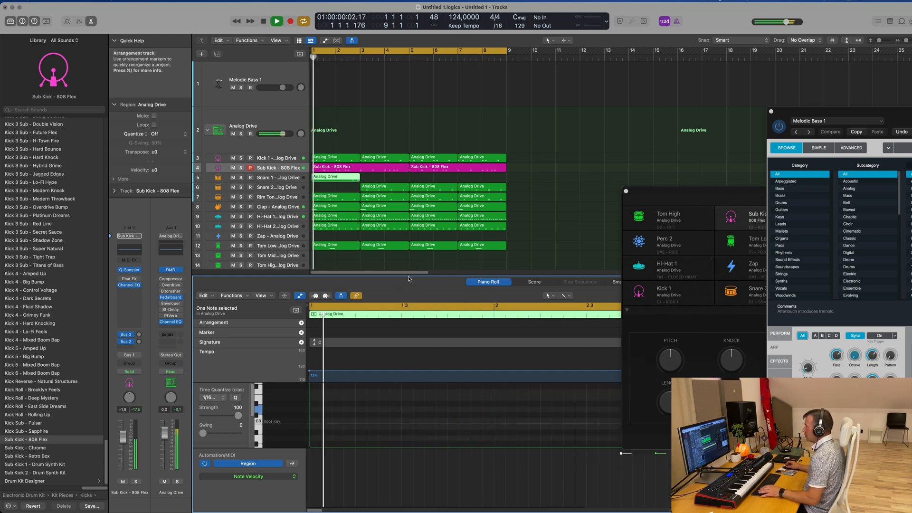
{"action": "left_click_drag", "start_coordinate": [397, 189], "coordinate": [348, 188]}
{"action": "left_click", "coordinate": [351, 178]}
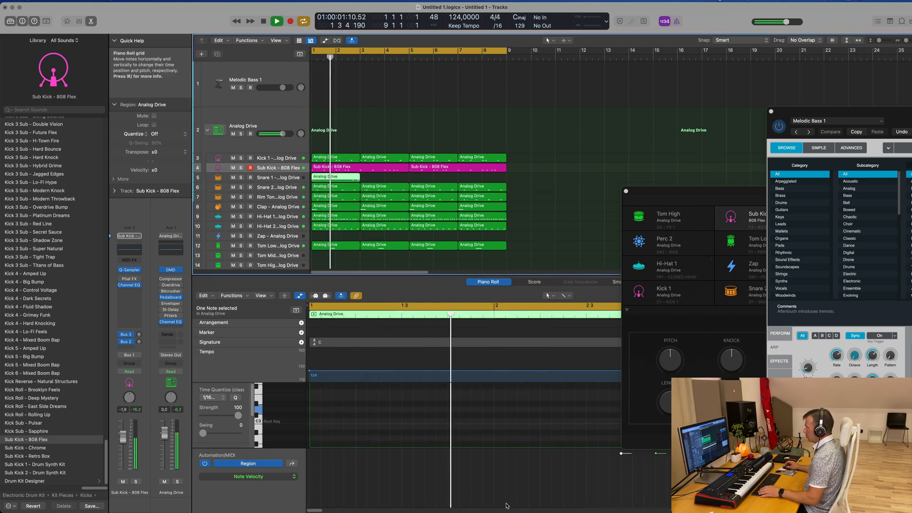
{"action": "scroll", "coordinate": [526, 429], "scroll_direction": "right", "scroll_amount": 2}
{"action": "scroll", "coordinate": [525, 429], "scroll_direction": "right", "scroll_amount": 3}
{"action": "scroll", "coordinate": [548, 433], "scroll_direction": "left", "scroll_amount": 1}
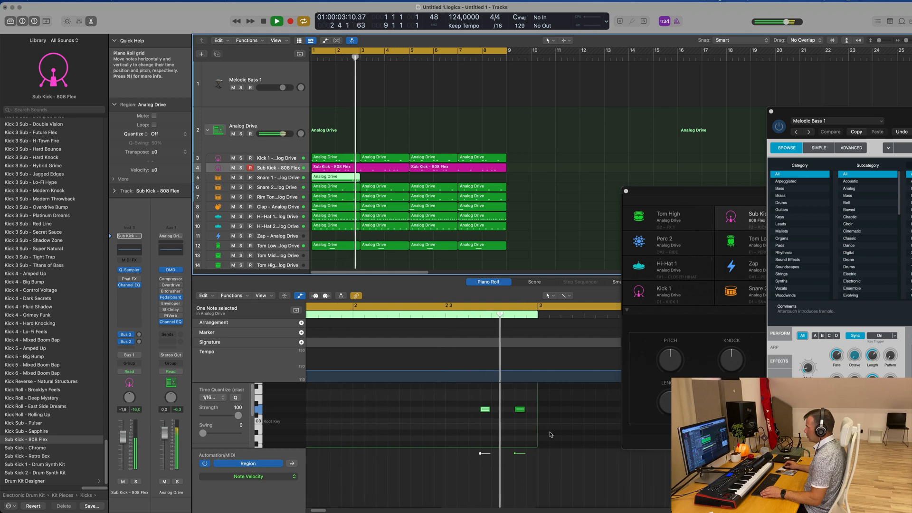
{"action": "key", "text": "Return"}
Repeat the two-bar Snare 1 region three times to fill the eight-bar loop, and select the Snare 1 track
{"action": "left_click", "coordinate": [346, 178]}
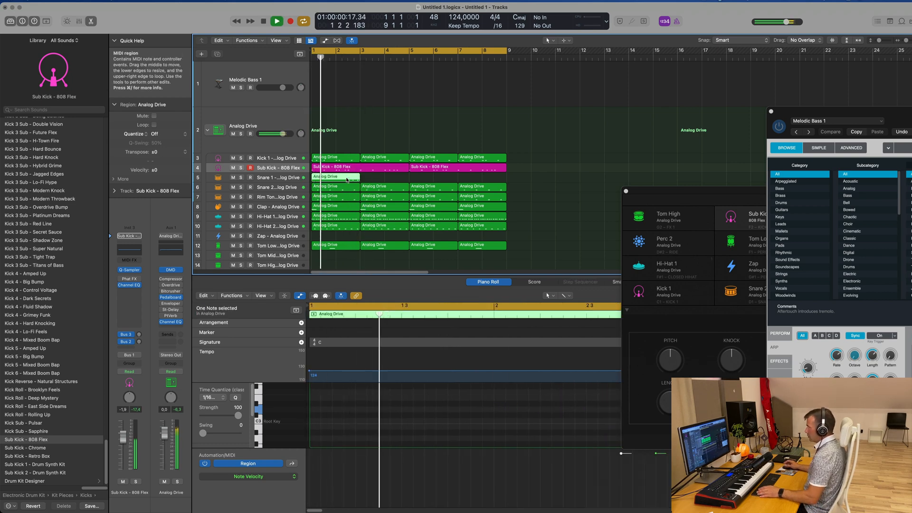
{"action": "key", "text": "super+r"}
{"action": "key", "text": "super+r"}
{"action": "key", "text": "super+r"}
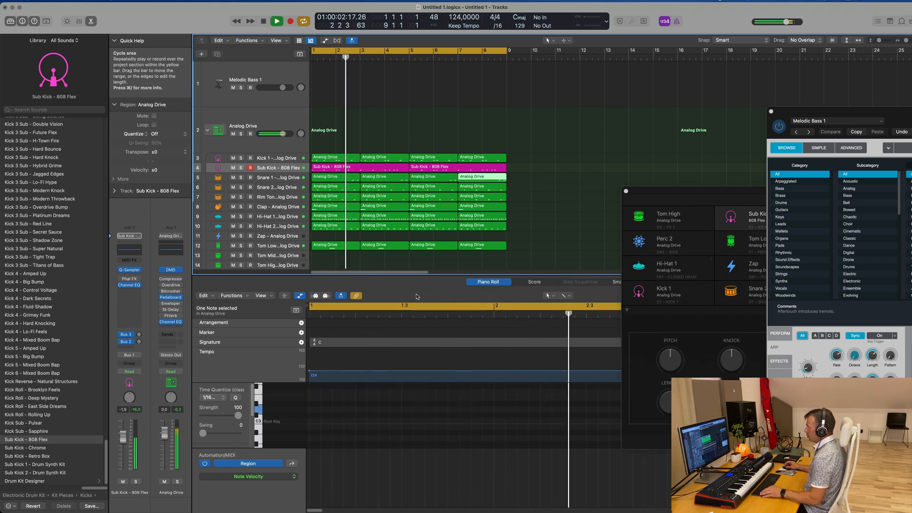
{"action": "left_click", "coordinate": [290, 180]}
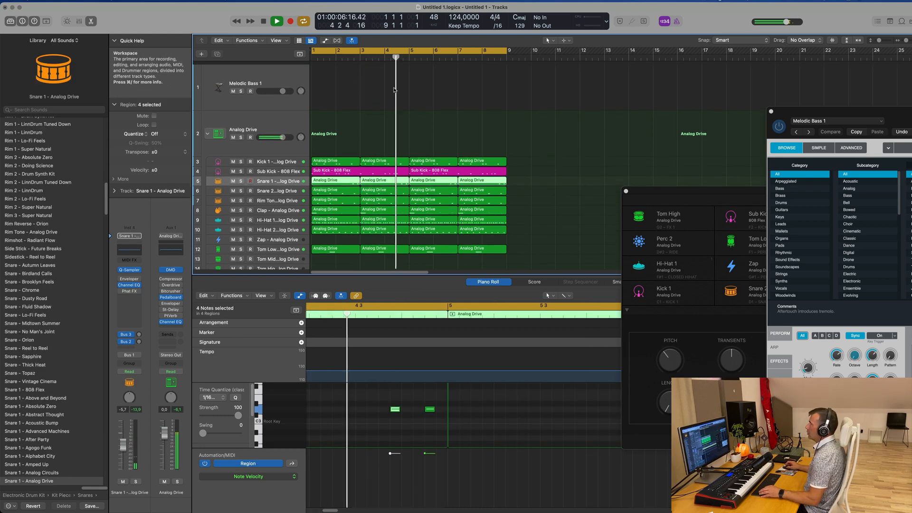
Repeat all drum and sub kick regions so the arrangement extends to bar 33, with the Melodic Bass 1 track selected
{"action": "left_click", "coordinate": [273, 72]}
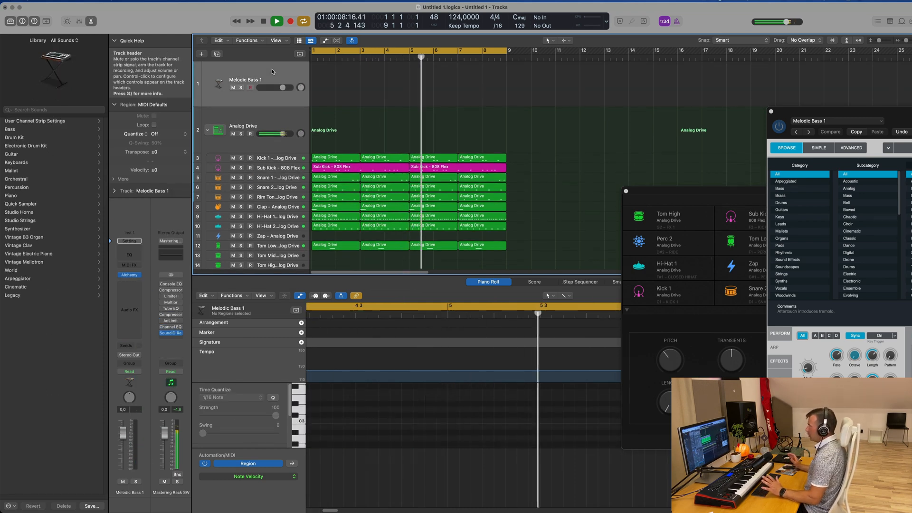
{"action": "key", "text": "super+a"}
{"action": "key", "text": "super+r"}
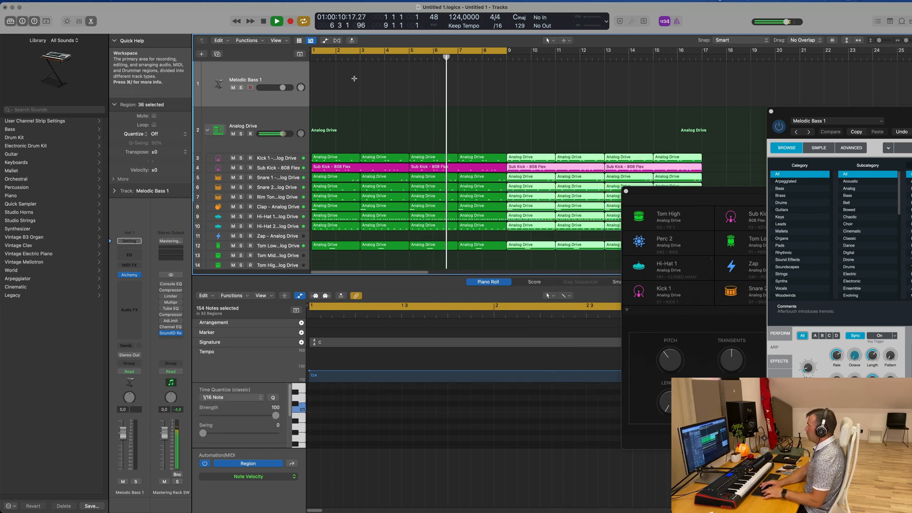
{"action": "key", "text": "super+r"}
{"action": "scroll", "coordinate": [407, 95], "scroll_direction": "left", "scroll_amount": 8}
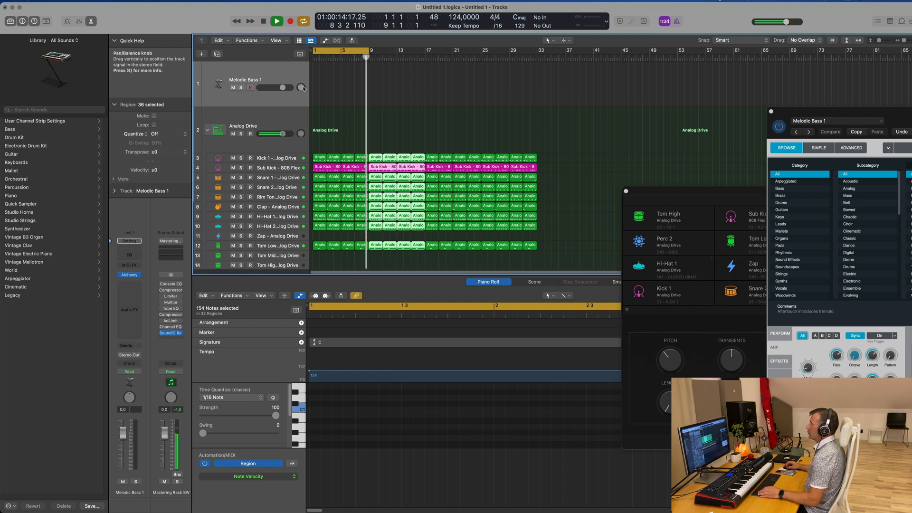
Lower the Melodic Bass 1 fader to about -11.8 dB and record a bass phrase of about two bars from bar 1
{"action": "left_click", "coordinate": [267, 72]}
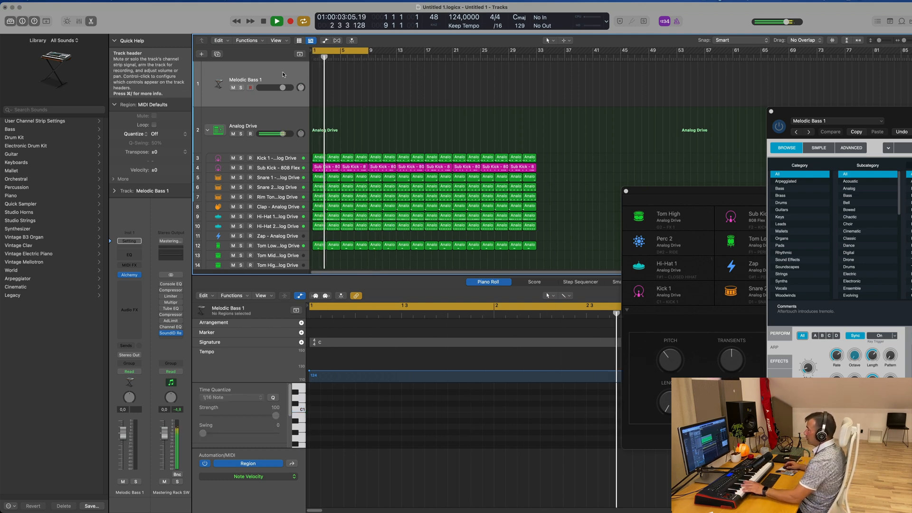
{"action": "left_click_drag", "start_coordinate": [123, 432], "coordinate": [127, 448]}
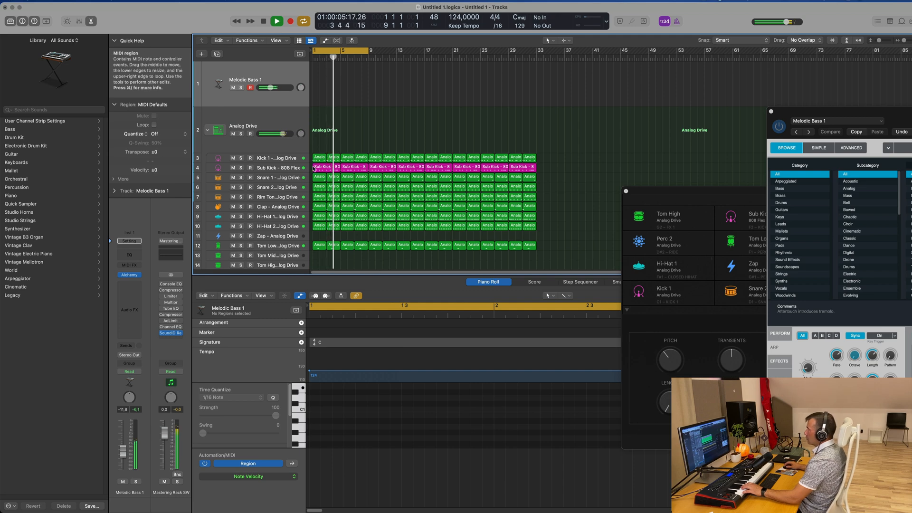
{"action": "left_click", "coordinate": [297, 158]}
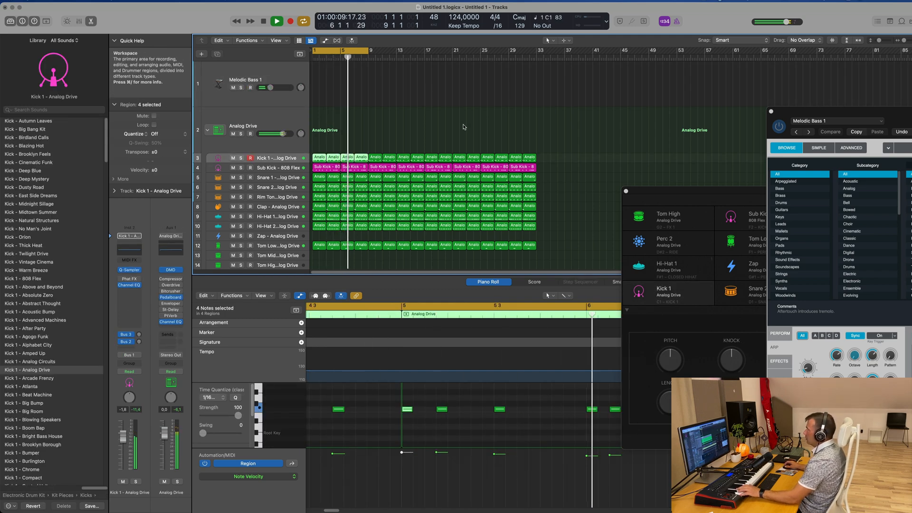
{"action": "left_click", "coordinate": [277, 77]}
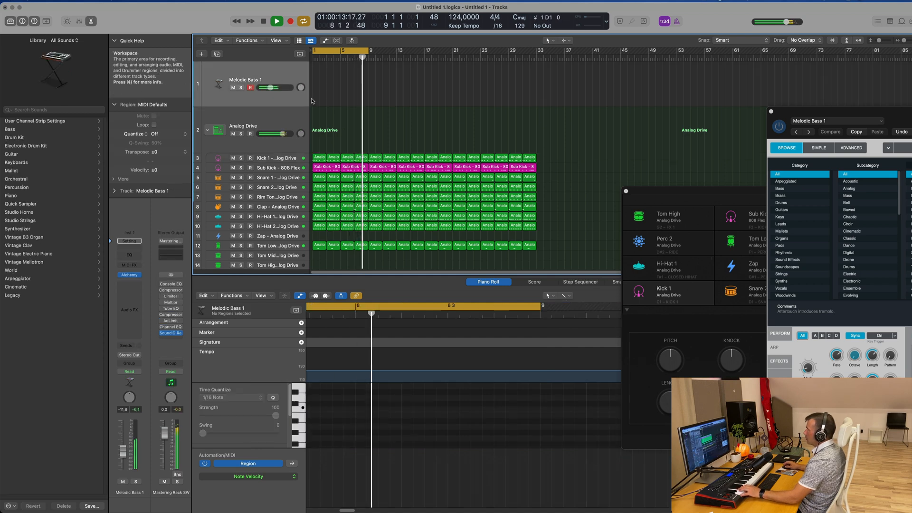
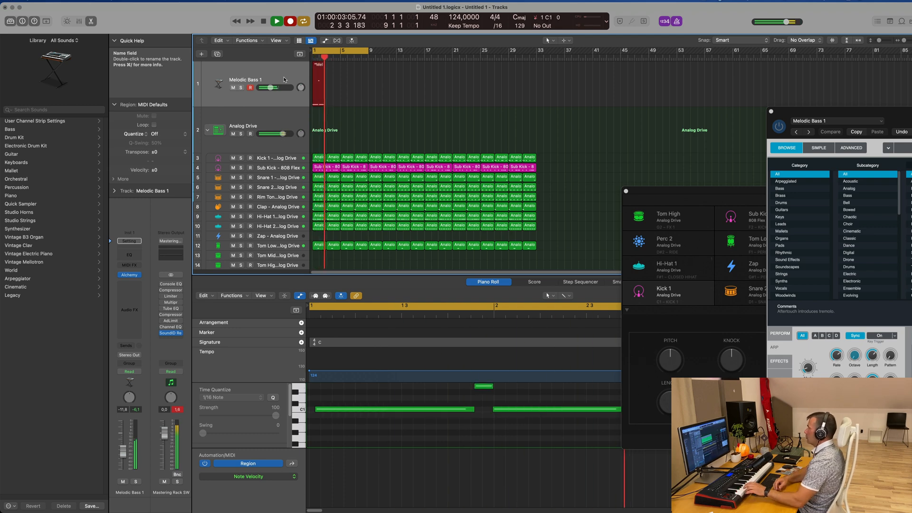
{"action": "key", "text": "space"}
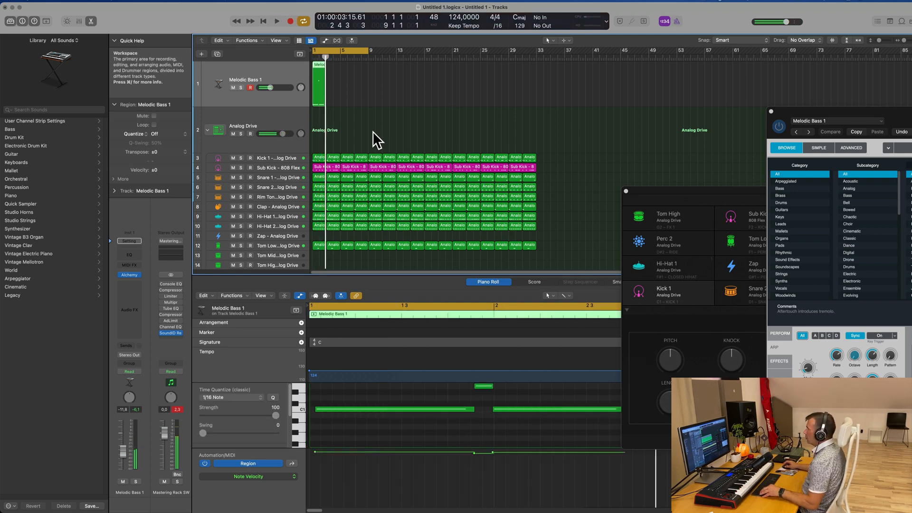
Delete the second long C1 note from the Melodic Bass 1 region and mute the Sub Kick - 808 Flex track
{"action": "scroll", "coordinate": [489, 454], "scroll_direction": "down", "scroll_amount": 4}
{"action": "left_click", "coordinate": [492, 409]}
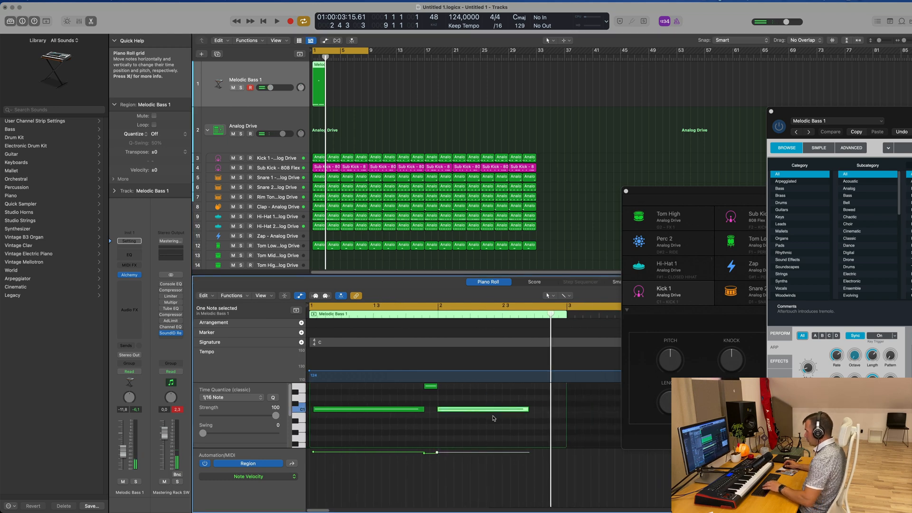
{"action": "left_click", "coordinate": [233, 168]}
{"action": "key", "text": "space"}
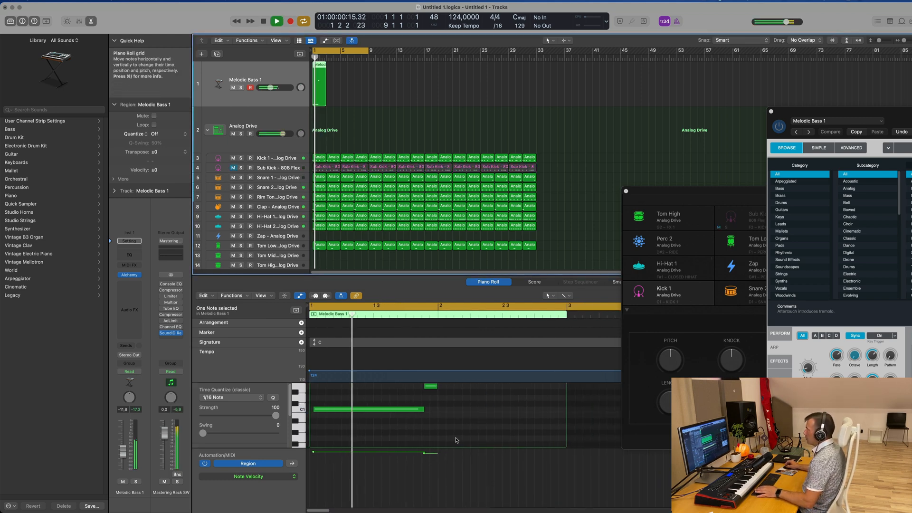
Align the long C1 bass note to the start of bar 1 and the short E1 note to 1 4 3, with C1 ending where E1 begins
{"action": "left_click", "coordinate": [407, 424]}
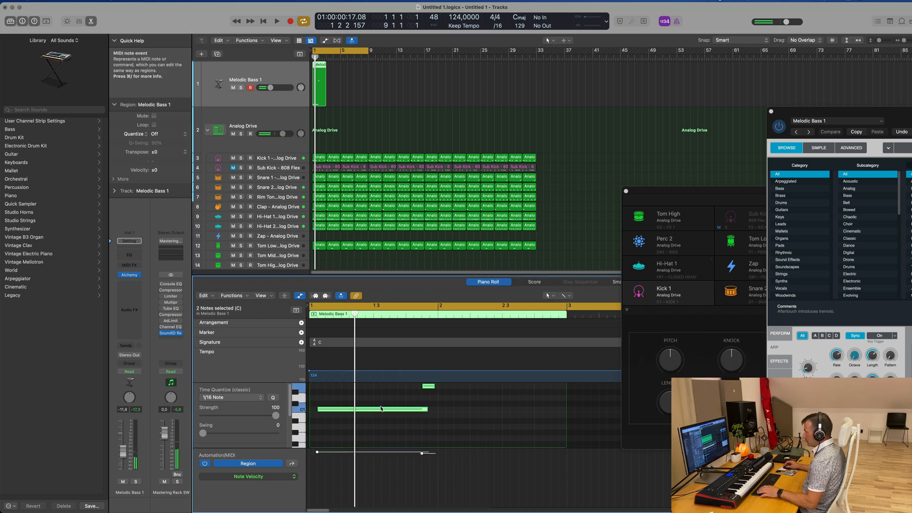
{"action": "left_click", "coordinate": [379, 401]}
{"action": "left_click_drag", "start_coordinate": [382, 410], "coordinate": [374, 410]}
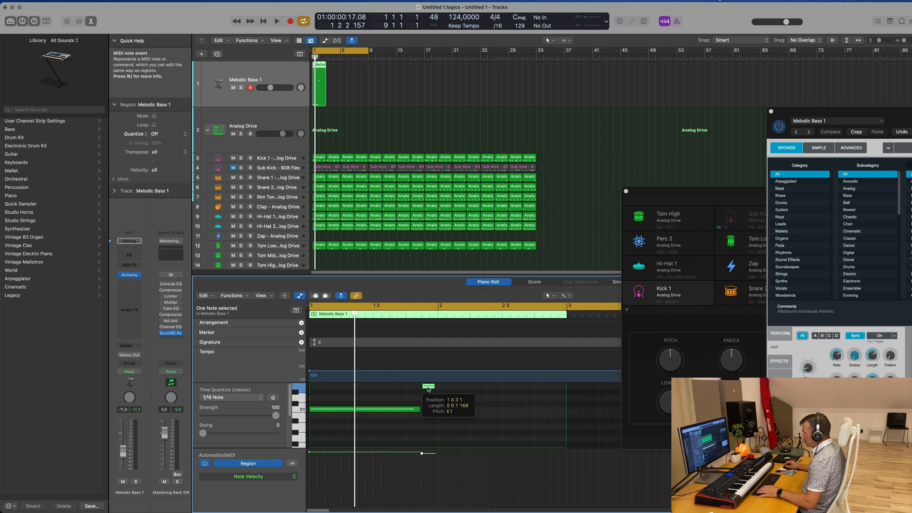
{"action": "left_click_drag", "start_coordinate": [432, 386], "coordinate": [420, 413]}
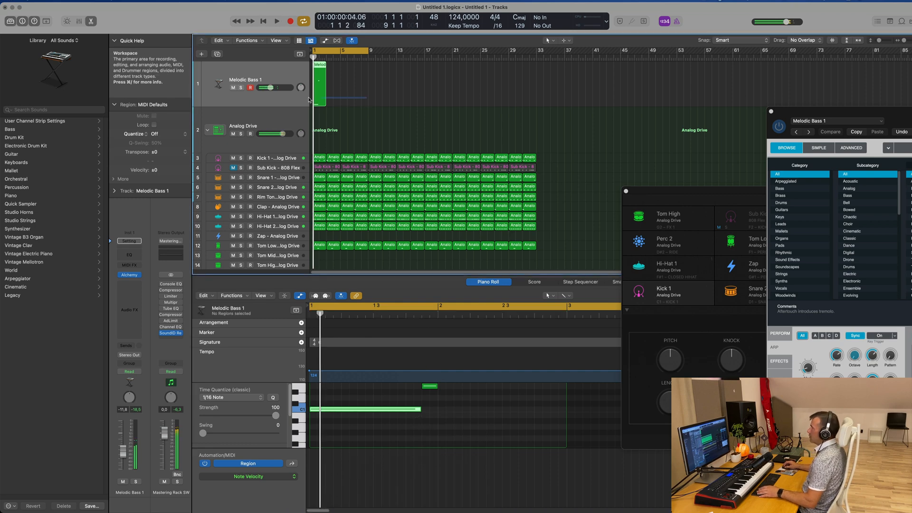
Repeat the two-bar Melodic Bass 1 region until four regions fill the loop to bar 9, and play the result
{"action": "key", "text": "super+r"}
{"action": "key", "text": "super+r"}
{"action": "left_click", "coordinate": [419, 98]}
{"action": "key", "text": "space"}
{"action": "key", "text": "space"}
{"action": "key", "text": "super+Right"}
{"action": "key", "text": "super+Right"}
{"action": "key", "text": "super+Right"}
{"action": "key", "text": "super+Right"}
{"action": "key", "text": "space"}
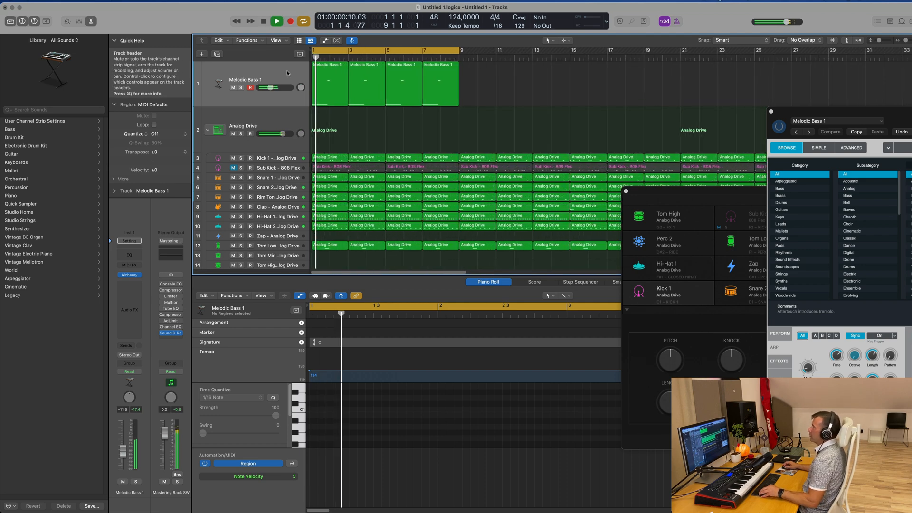
{"action": "key", "text": "super+Left"}
{"action": "key", "text": "super+Left"}
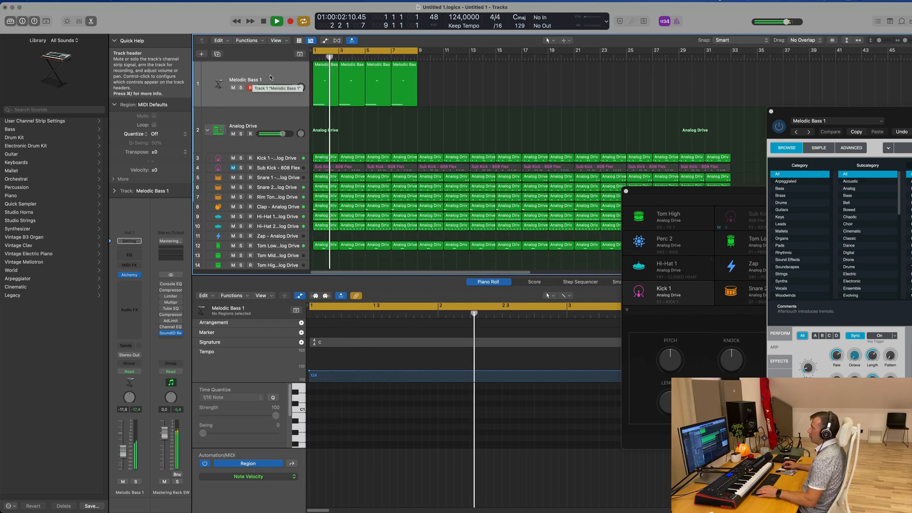
Copy the long C1 and short E1 notes from bar 1 to bar 2 in all four Melodic Bass 1 regions and play the result
{"action": "key", "text": "space"}
{"action": "left_click_drag", "start_coordinate": [484, 102], "coordinate": [318, 98]}
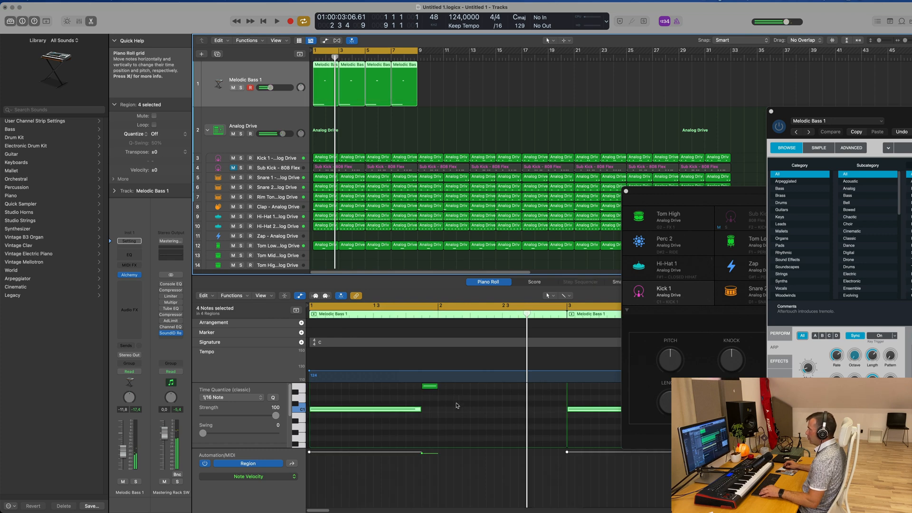
{"action": "left_click", "coordinate": [427, 420]}
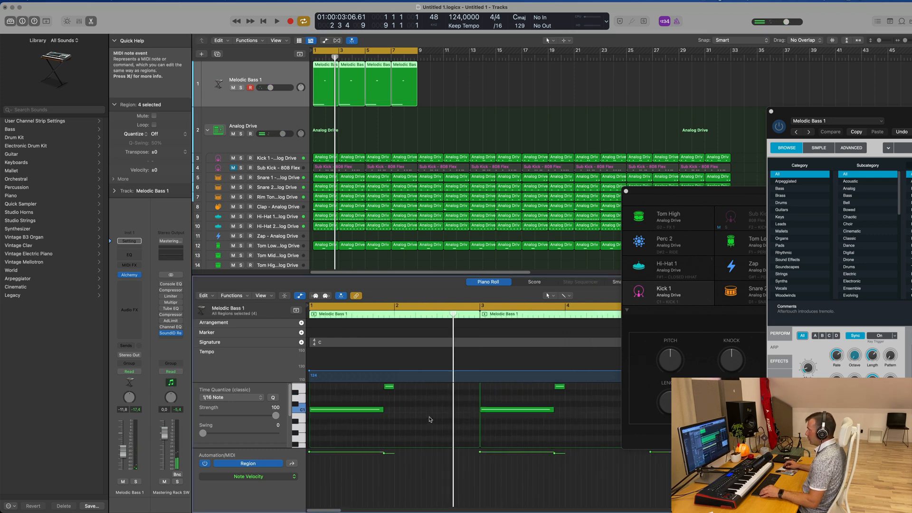
{"action": "left_click_drag", "start_coordinate": [359, 412], "coordinate": [443, 413]}
{"action": "key", "text": "space"}
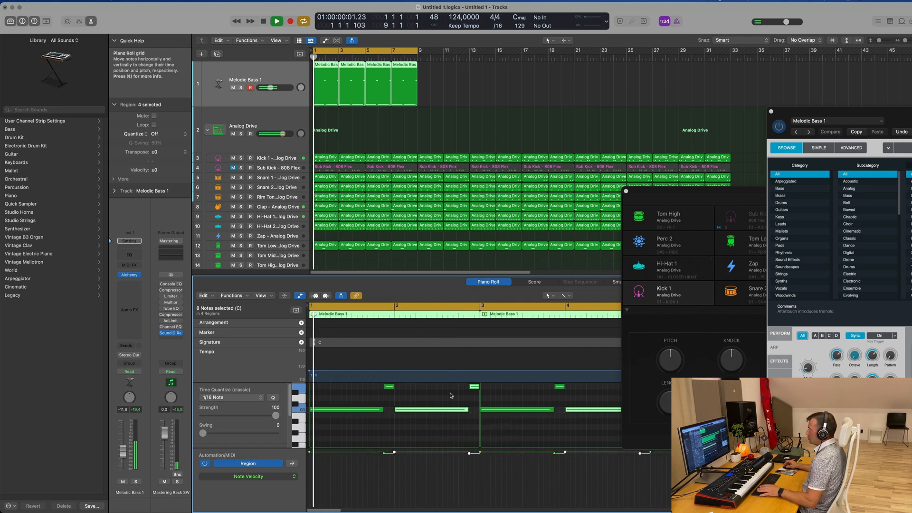
{"action": "left_click", "coordinate": [373, 120]}
{"action": "left_click", "coordinate": [286, 75]}
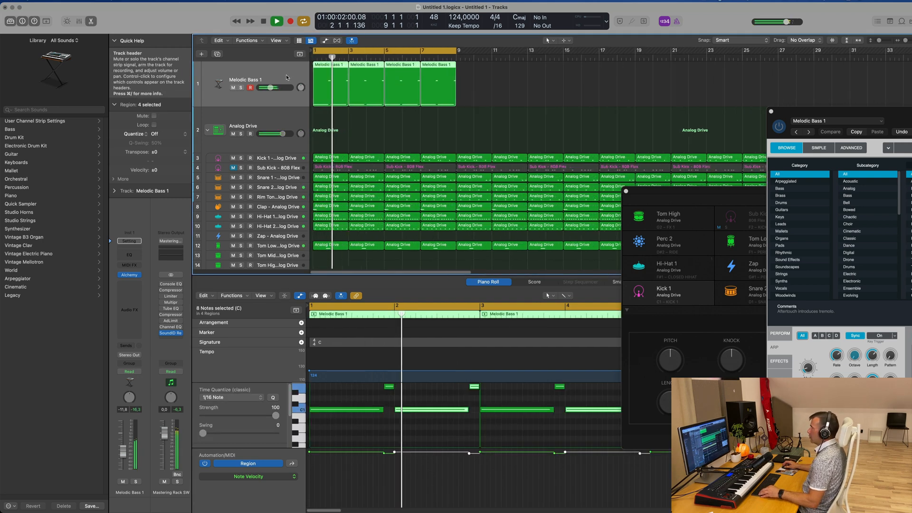
{"action": "key", "text": "super+Left"}
{"action": "key", "text": "super+Left"}
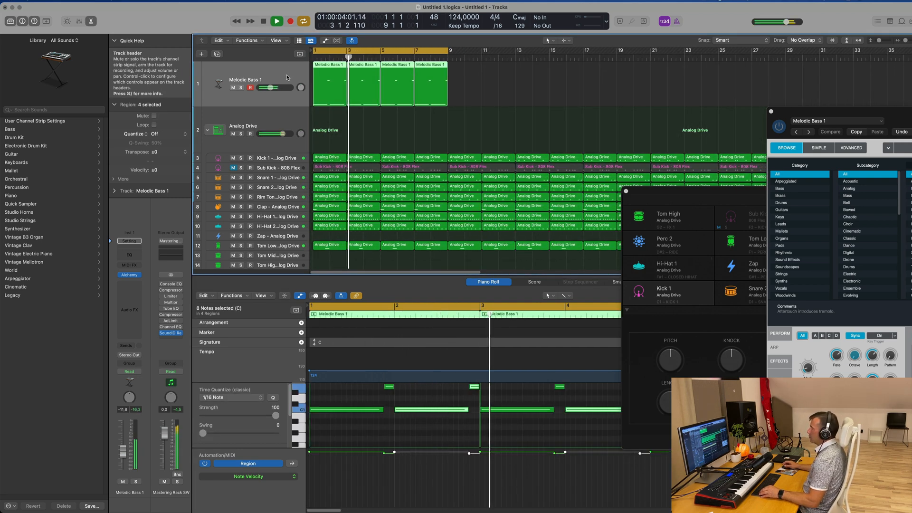
{"action": "key", "text": "space"}
{"action": "key", "text": "space"}
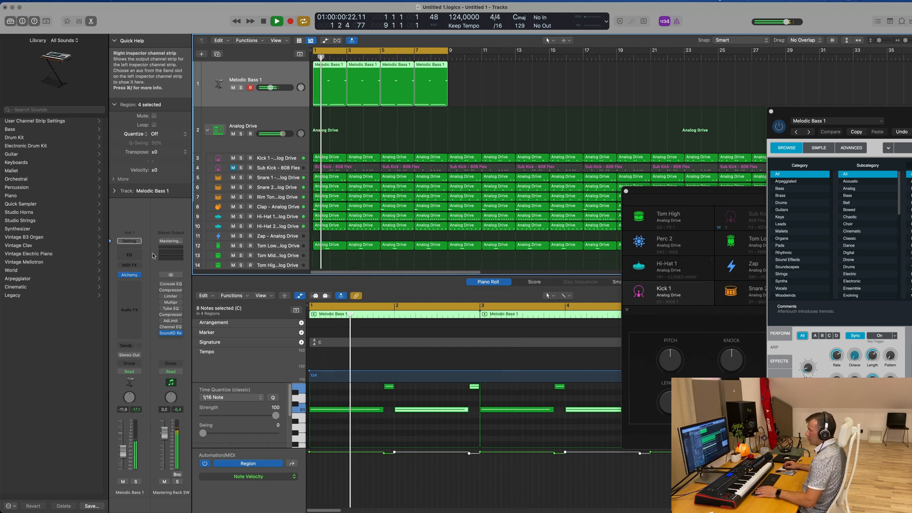
Show Alchemy's Perform controls for Melodic Bass 1 and raise the track's fader to about -5.2 dB
{"action": "left_click", "coordinate": [129, 275]}
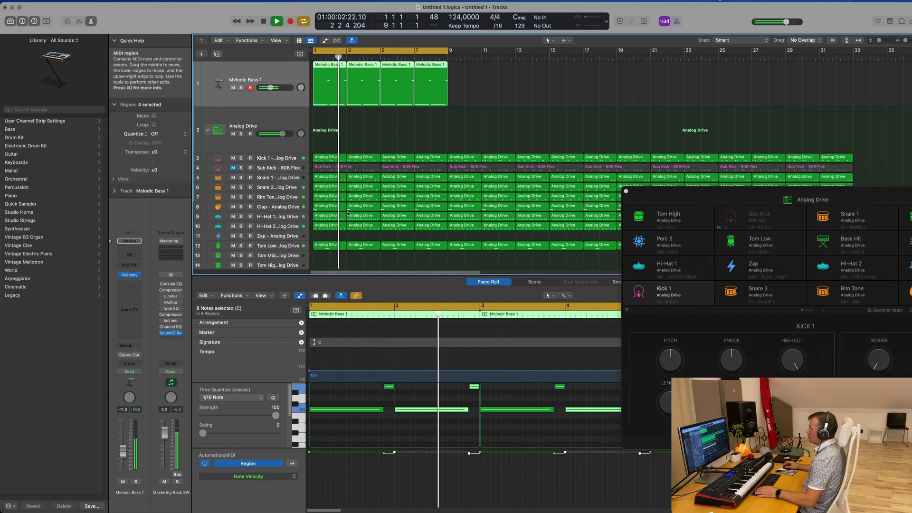
{"action": "left_click", "coordinate": [130, 276]}
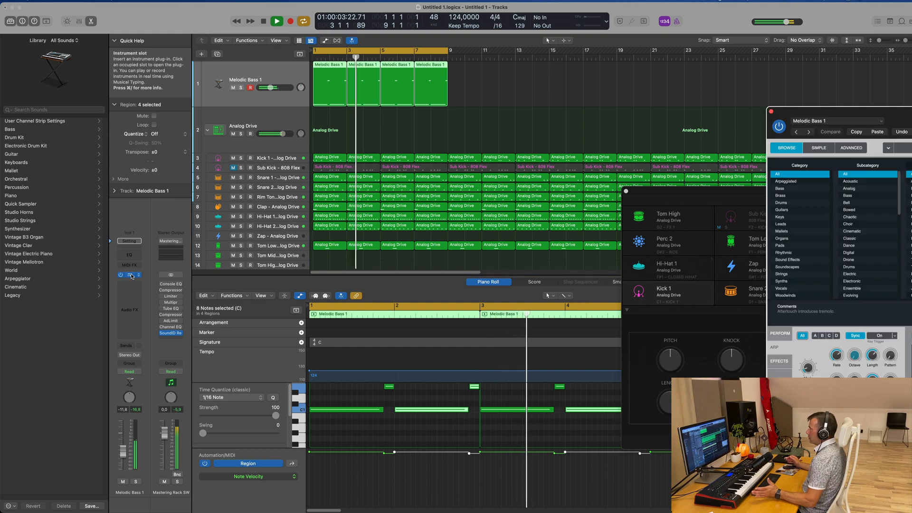
{"action": "left_click_drag", "start_coordinate": [878, 114], "coordinate": [418, 74]}
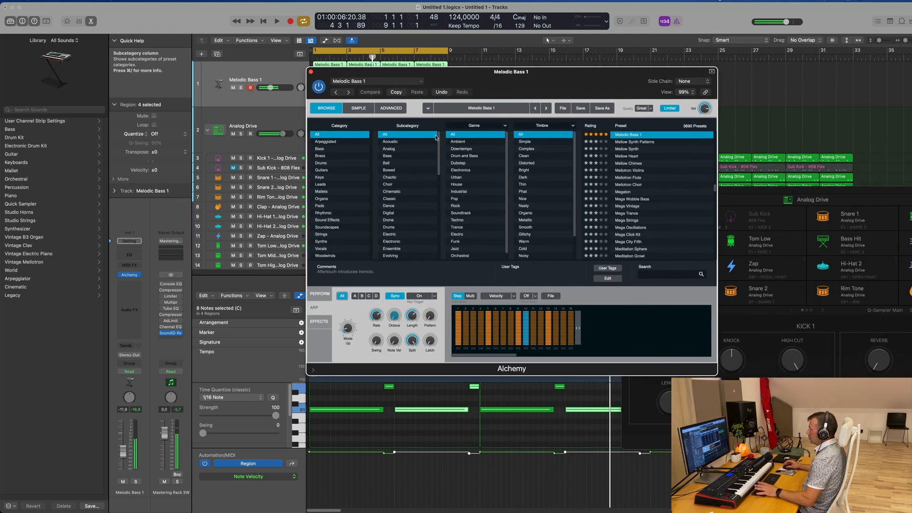
{"action": "left_click", "coordinate": [330, 295]}
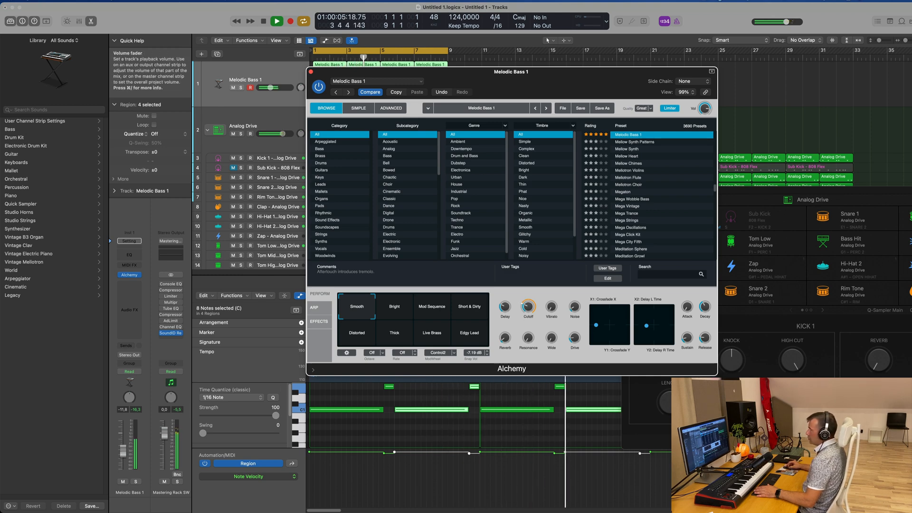
{"action": "left_click_drag", "start_coordinate": [123, 442], "coordinate": [123, 445]}
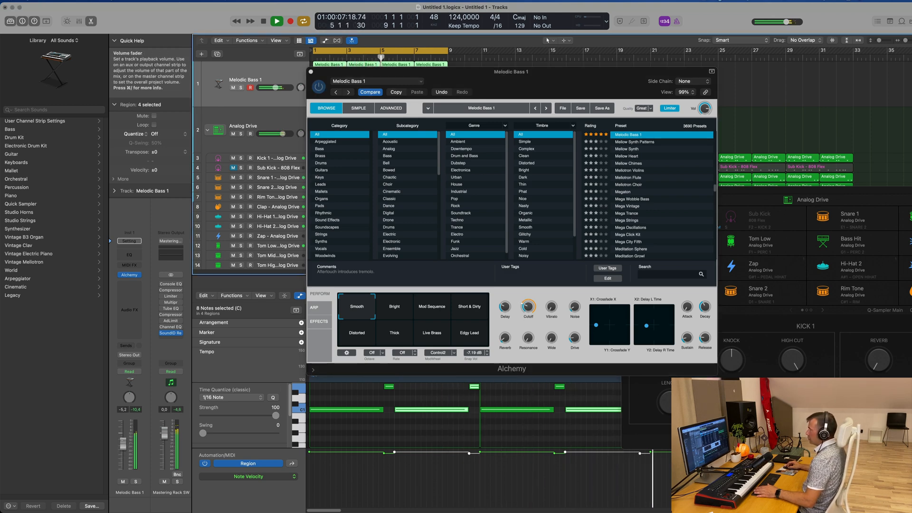
{"action": "left_click_drag", "start_coordinate": [515, 86], "coordinate": [637, 55]}
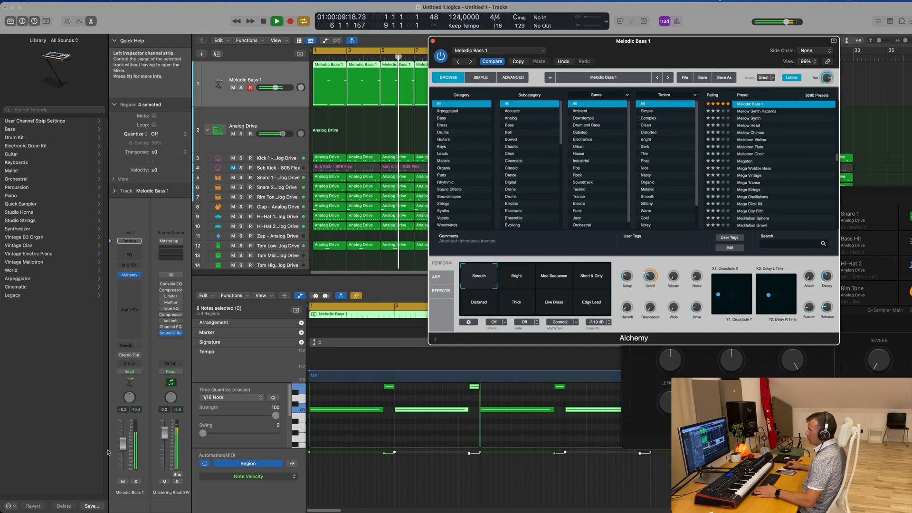
Insert a Vintage Tube EQ on the Melodic Bass 1 track and load its Big Synth preset, leaving the EQ window closed
{"action": "left_click", "coordinate": [129, 289]}
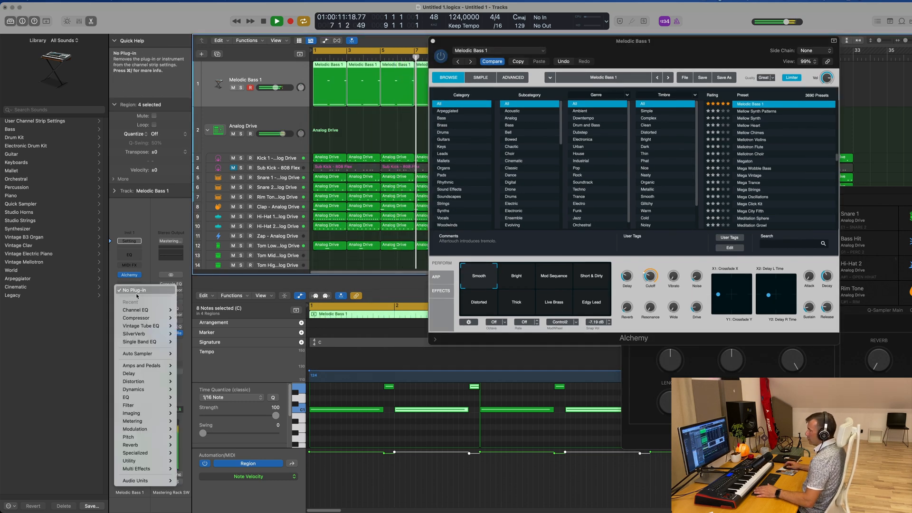
{"action": "mouse_move", "coordinate": [145, 401]}
{"action": "mouse_move", "coordinate": [223, 504]}
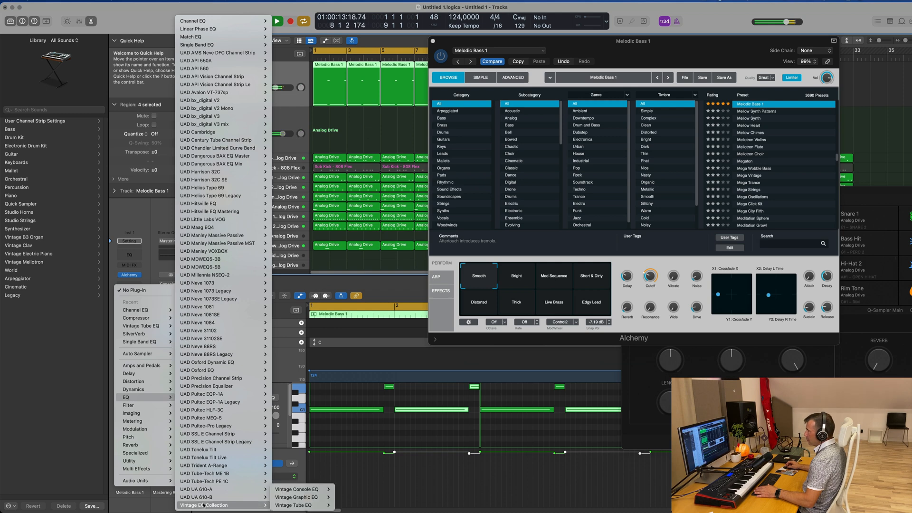
{"action": "mouse_move", "coordinate": [292, 505]}
{"action": "left_click", "coordinate": [346, 497]}
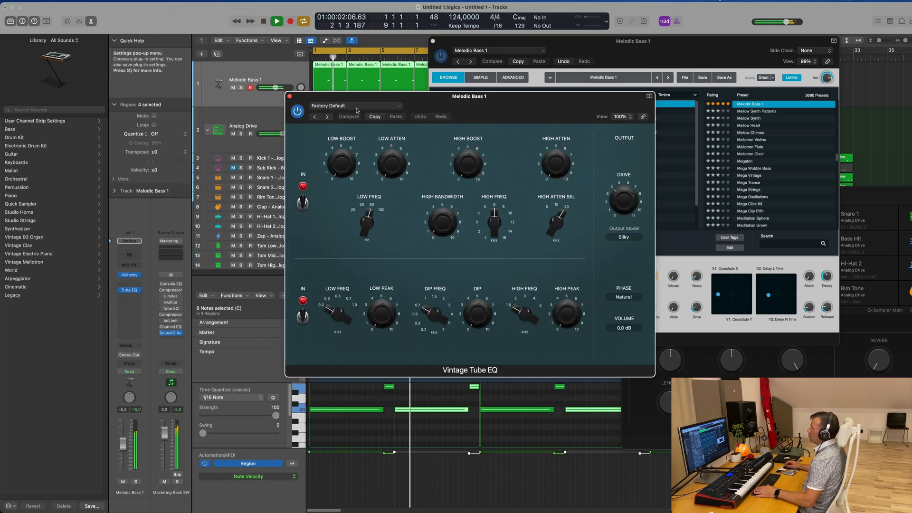
{"action": "left_click", "coordinate": [332, 106]}
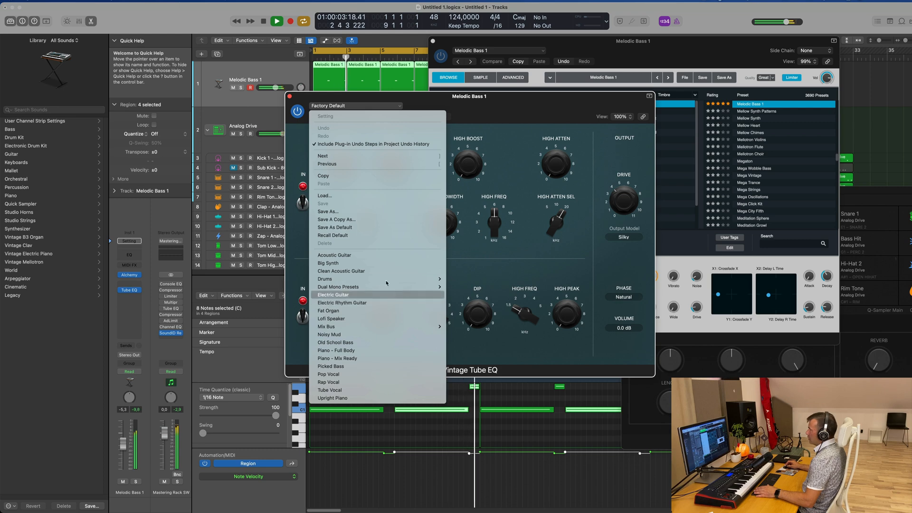
{"action": "left_click", "coordinate": [333, 263]}
{"action": "left_click_drag", "start_coordinate": [290, 95], "coordinate": [177, 119]}
{"action": "left_click", "coordinate": [177, 119]}
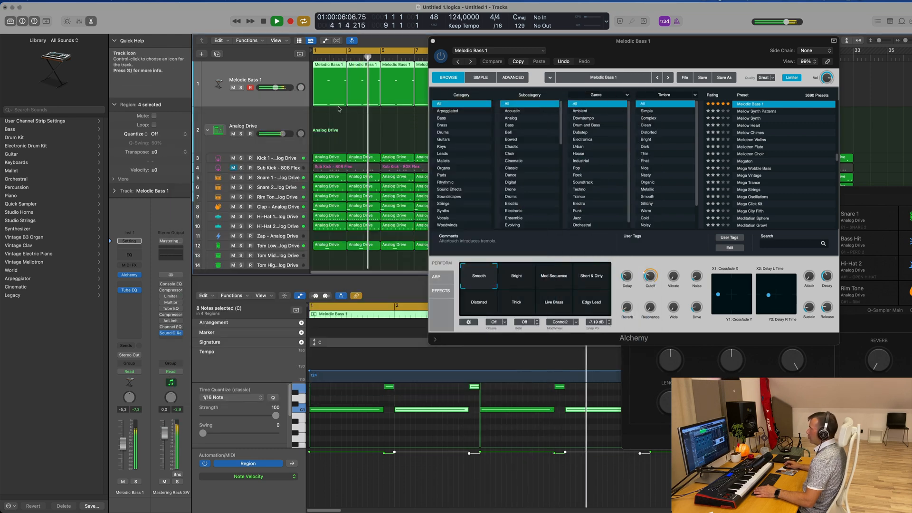
Lower the Melodic Bass 1 fader to about -10.8 dB and close the Alchemy window
{"action": "left_click_drag", "start_coordinate": [638, 47], "coordinate": [474, 129]}
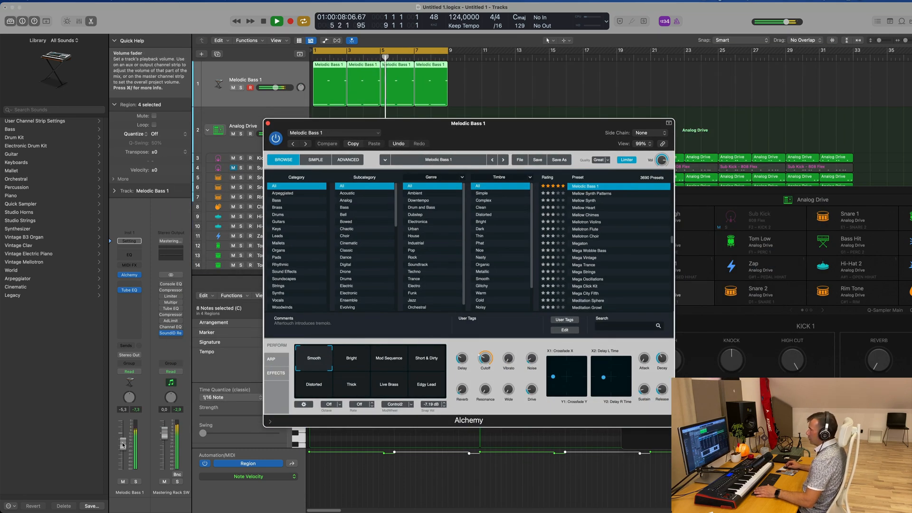
{"action": "left_click_drag", "start_coordinate": [121, 443], "coordinate": [134, 460]}
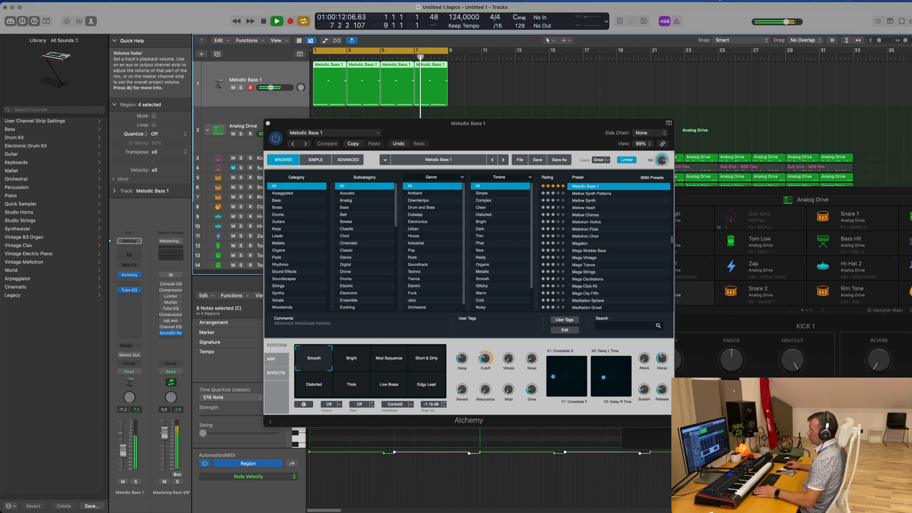
{"action": "left_click_drag", "start_coordinate": [288, 127], "coordinate": [226, 129]}
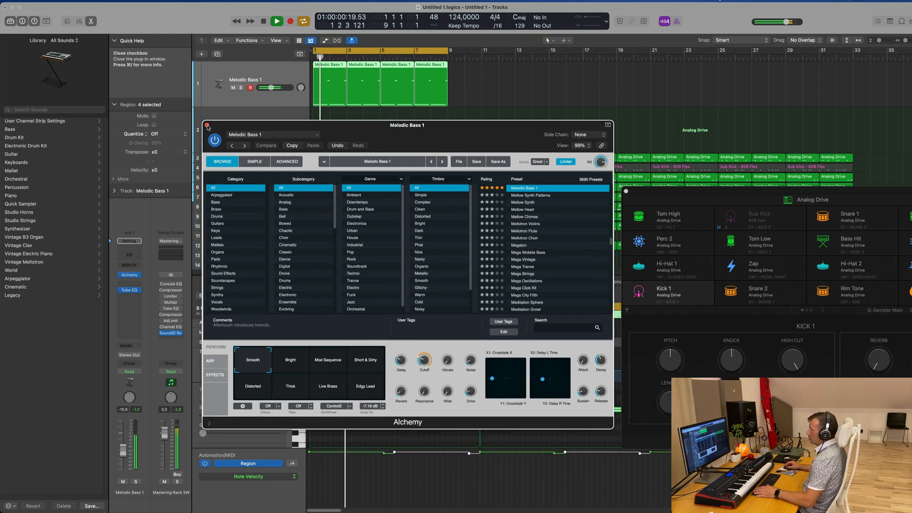
{"action": "left_click", "coordinate": [207, 125]}
Repeat the four Melodic Bass 1 regions three more times so the bass fills the arrangement up to bar 33
{"action": "key", "text": "super+Left"}
{"action": "key", "text": "super+Left"}
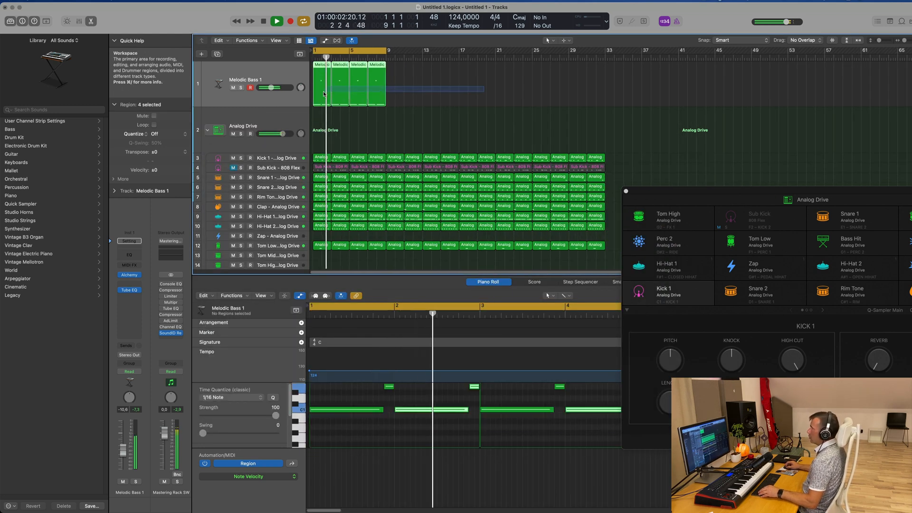
{"action": "key", "text": "super+r"}
{"action": "key", "text": "super+r"}
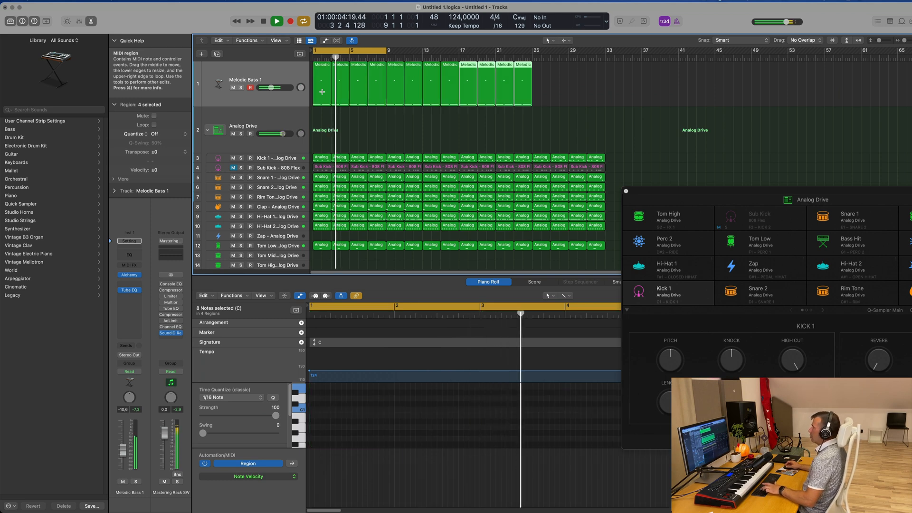
{"action": "key", "text": "super+r"}
{"action": "left_click", "coordinate": [260, 66]}
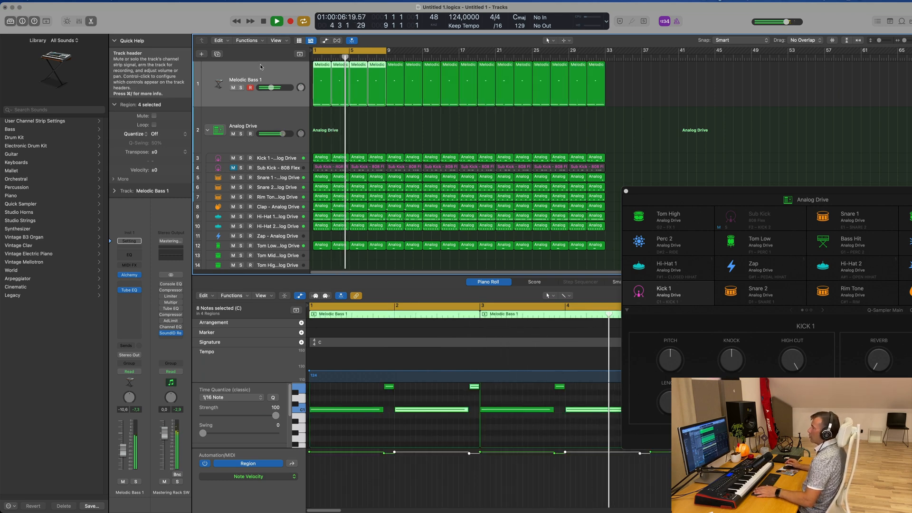
Set Alchemy's Cutoff to about 15.5% for Melodic Bass 1 and raise the track's fader to about -5.6 dB
{"action": "left_click", "coordinate": [130, 275]}
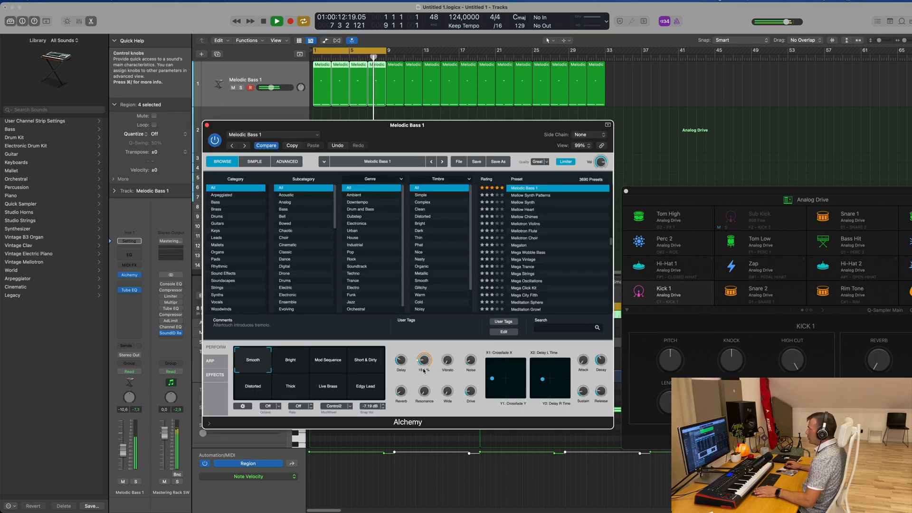
{"action": "left_click_drag", "start_coordinate": [423, 367], "coordinate": [423, 368]}
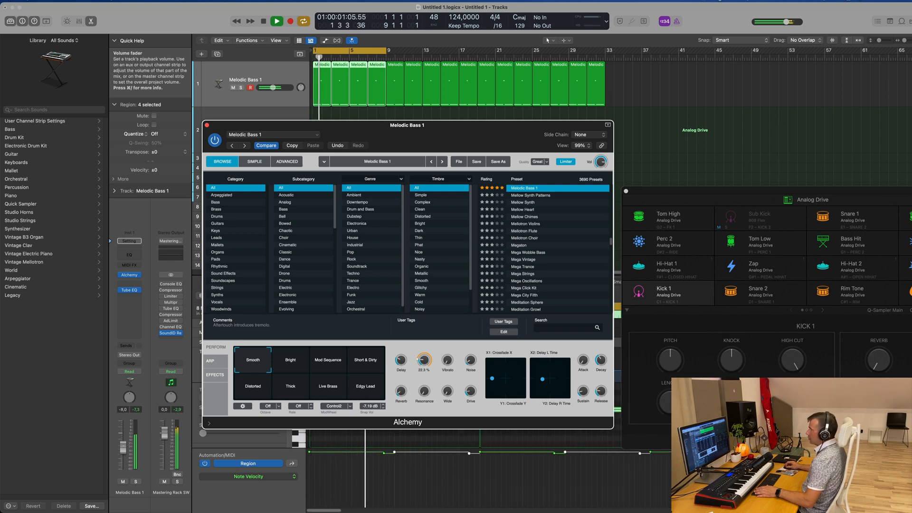
{"action": "left_click", "coordinate": [130, 445]}
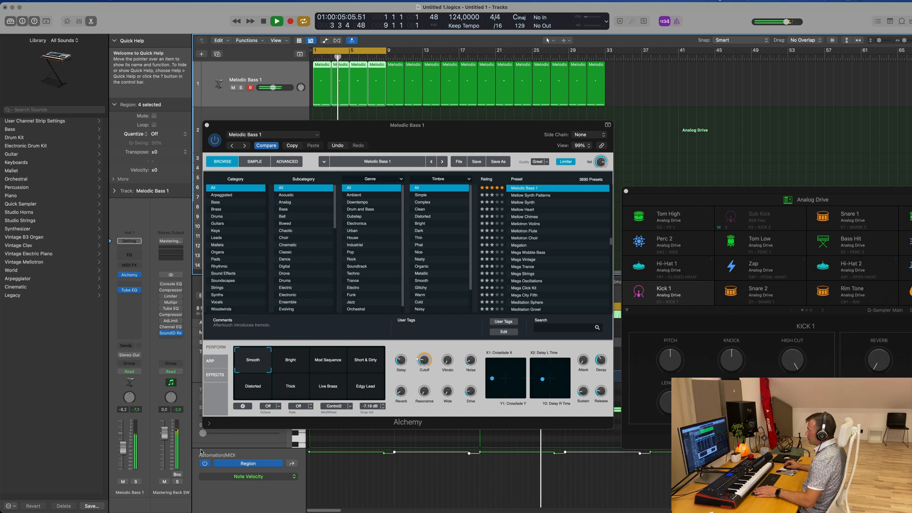
{"action": "left_click", "coordinate": [287, 162]}
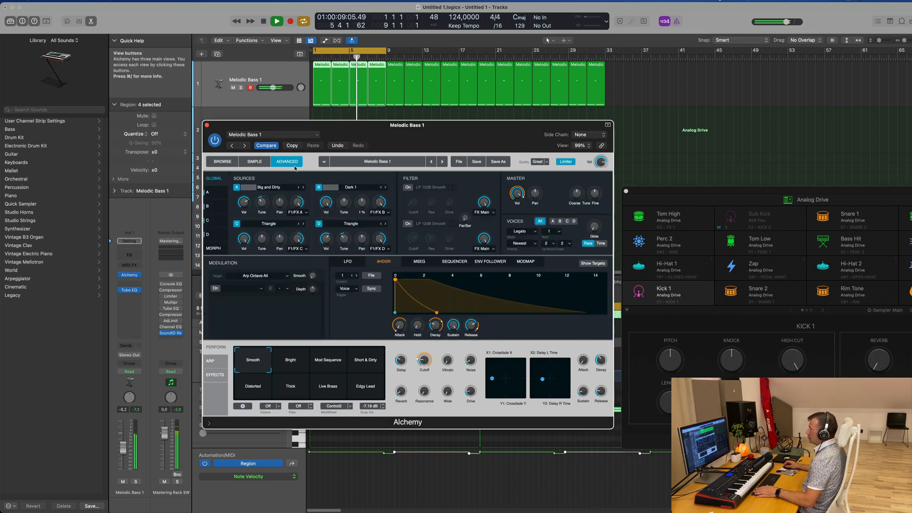
{"action": "left_click", "coordinate": [222, 161]}
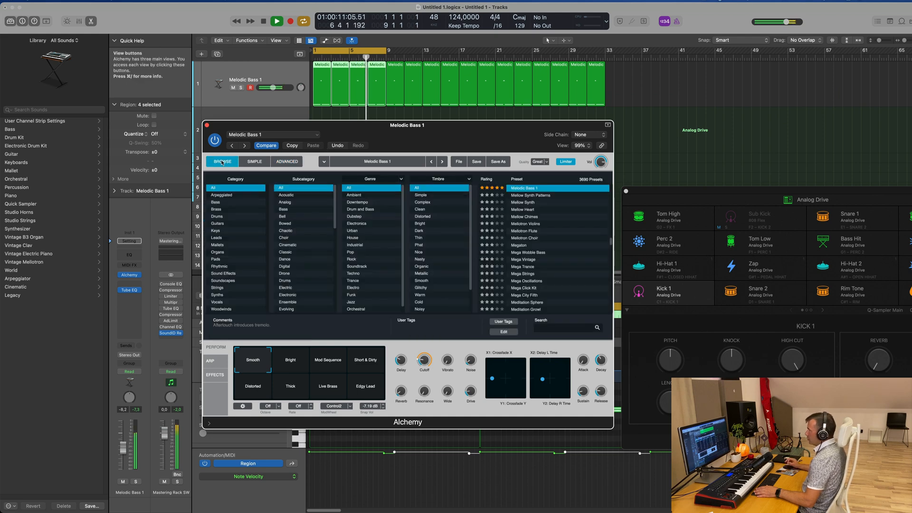
{"action": "left_click_drag", "start_coordinate": [454, 135], "coordinate": [462, 110]}
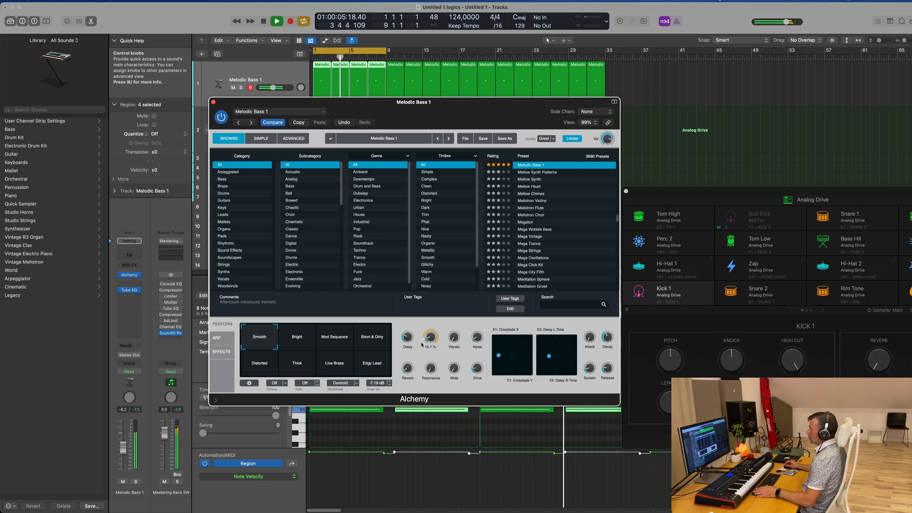
{"action": "left_click_drag", "start_coordinate": [123, 446], "coordinate": [123, 445]}
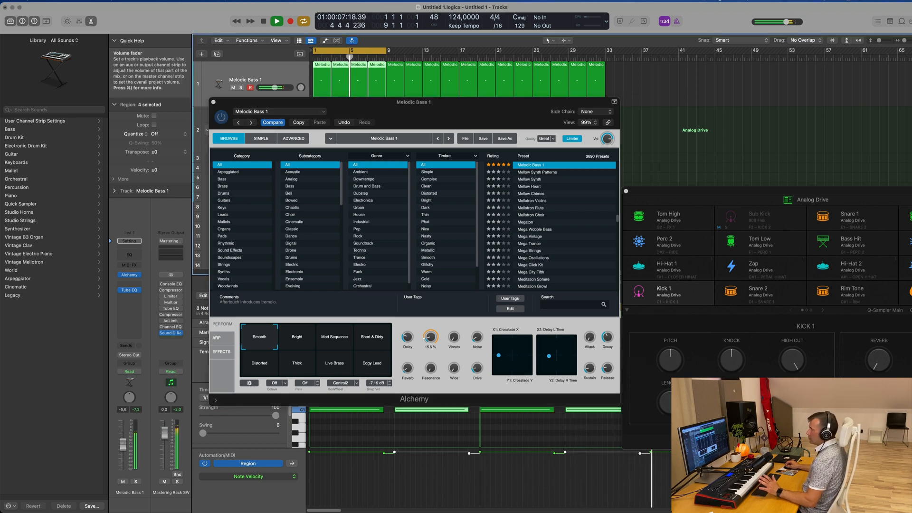
Add a Channel EQ to Melodic Bass 1 with a 75 Hz low shelf boosted by +3.7 dB, and close both plug-in windows
{"action": "left_click", "coordinate": [140, 254]}
{"action": "left_click_drag", "start_coordinate": [370, 272], "coordinate": [370, 266]}
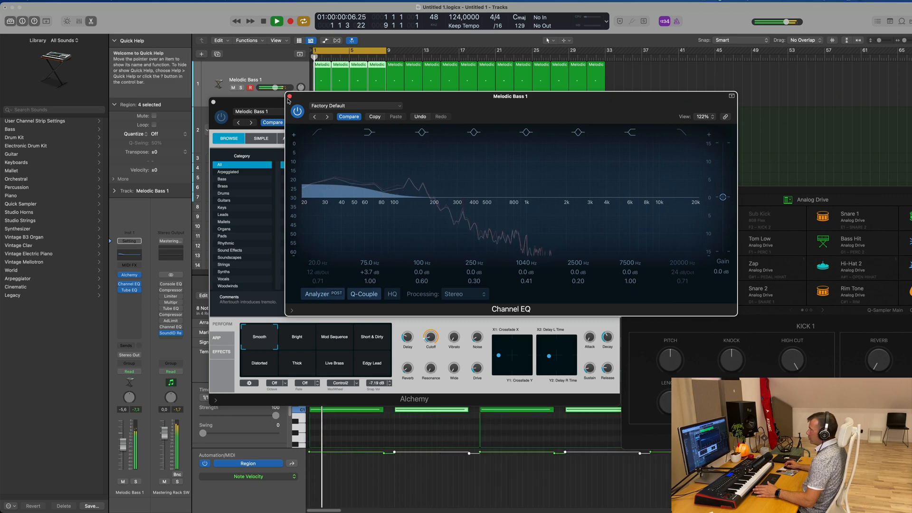
{"action": "left_click", "coordinate": [290, 97]}
{"action": "left_click", "coordinate": [213, 102]}
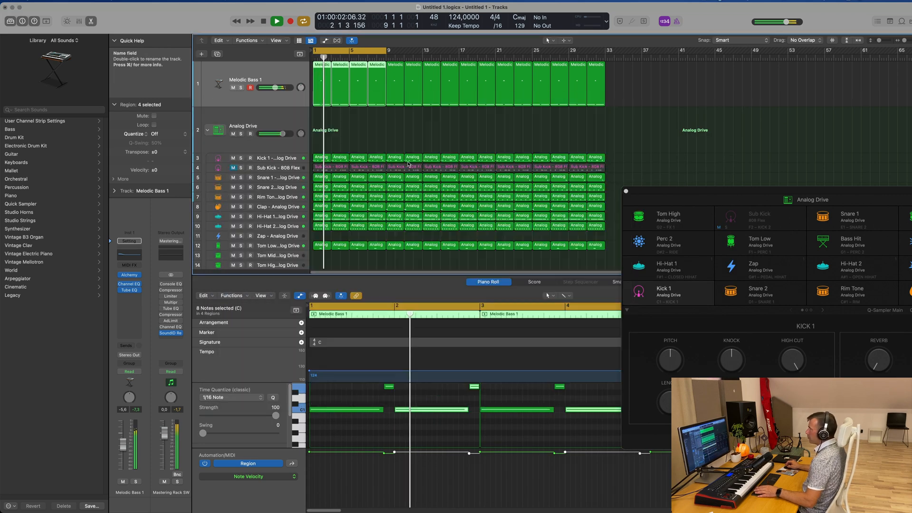
Duplicate the Melodic Bass 1 track with its settings and copy the first two-bar bass region onto the new track at bar 1
{"action": "left_click", "coordinate": [272, 74]}
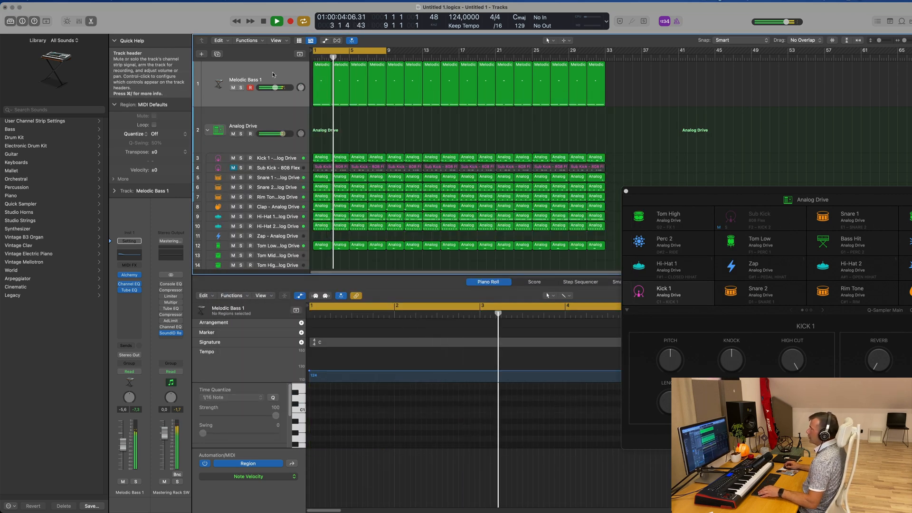
{"action": "key", "text": "super+d"}
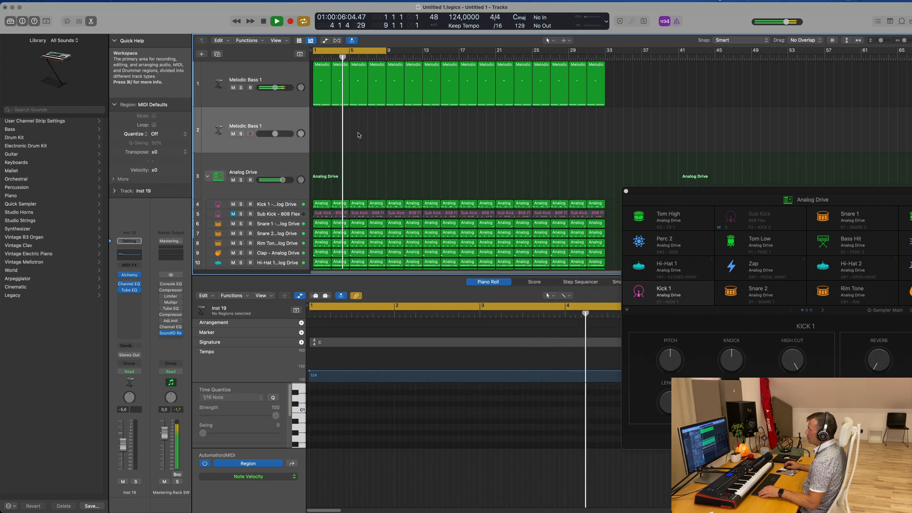
{"action": "left_click_drag", "start_coordinate": [321, 89], "coordinate": [322, 135]}
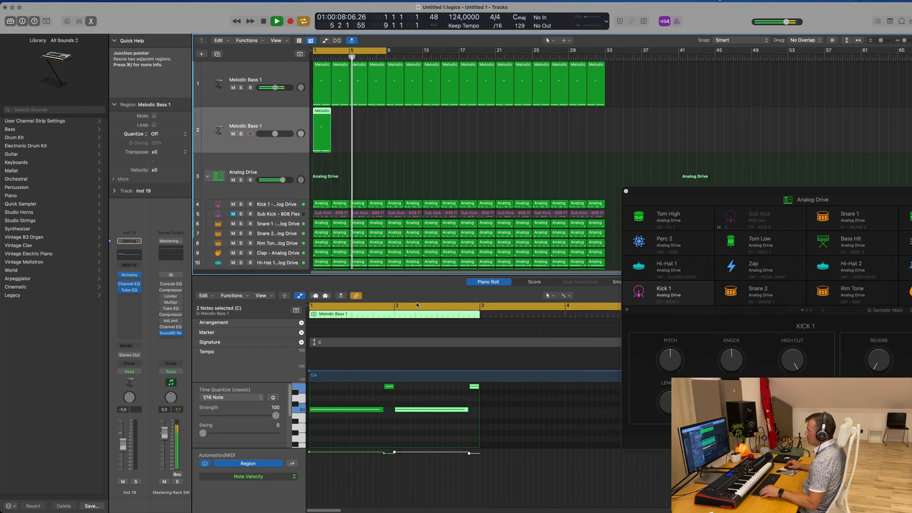
Rework the two-bar region on the second Melodic Bass 1 track into a three-note chord sustained across both bars
{"action": "scroll", "coordinate": [385, 429], "scroll_direction": "up", "scroll_amount": 2}
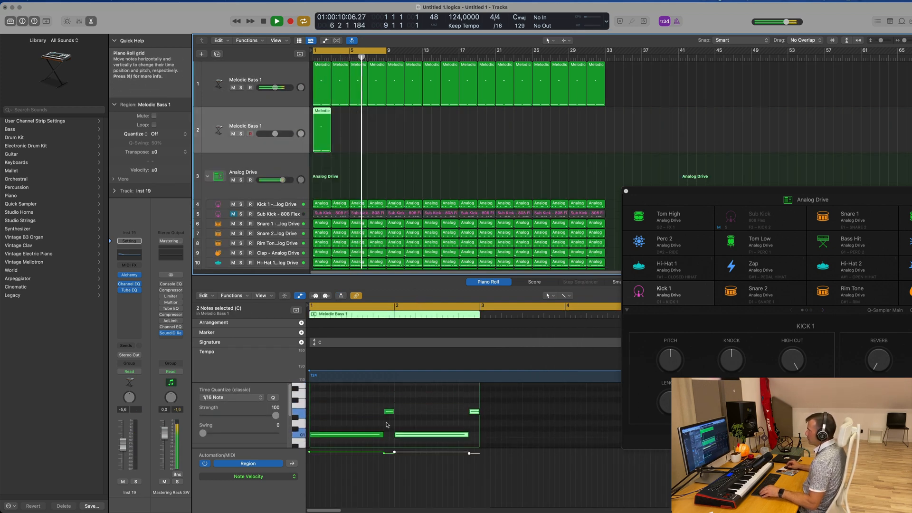
{"action": "left_click", "coordinate": [362, 395]}
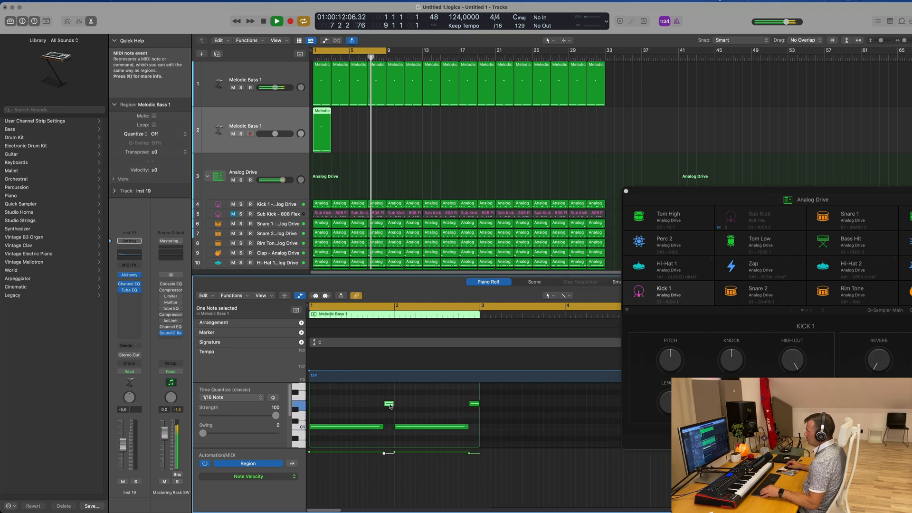
{"action": "left_click_drag", "start_coordinate": [389, 404], "coordinate": [322, 405]}
{"action": "left_click_drag", "start_coordinate": [430, 399], "coordinate": [476, 433]}
{"action": "key", "text": "Delete"}
{"action": "left_click_drag", "start_coordinate": [382, 427], "coordinate": [478, 442]}
{"action": "scroll", "coordinate": [318, 412], "scroll_direction": "up", "scroll_amount": 2}
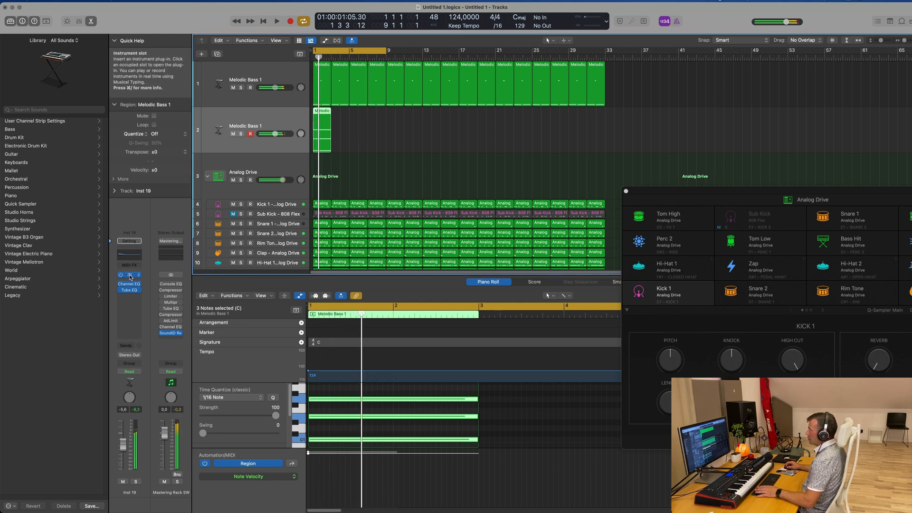
Transpose the three chord notes on the second bass track into a higher octave and audition them with Alchemy open
{"action": "left_click", "coordinate": [398, 434]}
{"action": "key", "text": "space"}
{"action": "left_click_drag", "start_coordinate": [500, 106], "coordinate": [745, 114]}
{"action": "key", "text": "space"}
{"action": "scroll", "coordinate": [388, 407], "scroll_direction": "up", "scroll_amount": 5}
{"action": "left_click", "coordinate": [378, 397]}
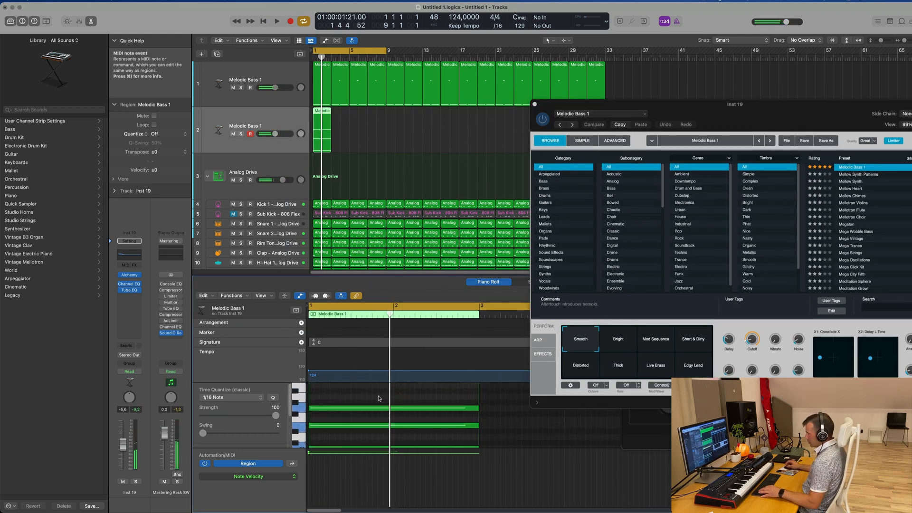
{"action": "key", "text": "space"}
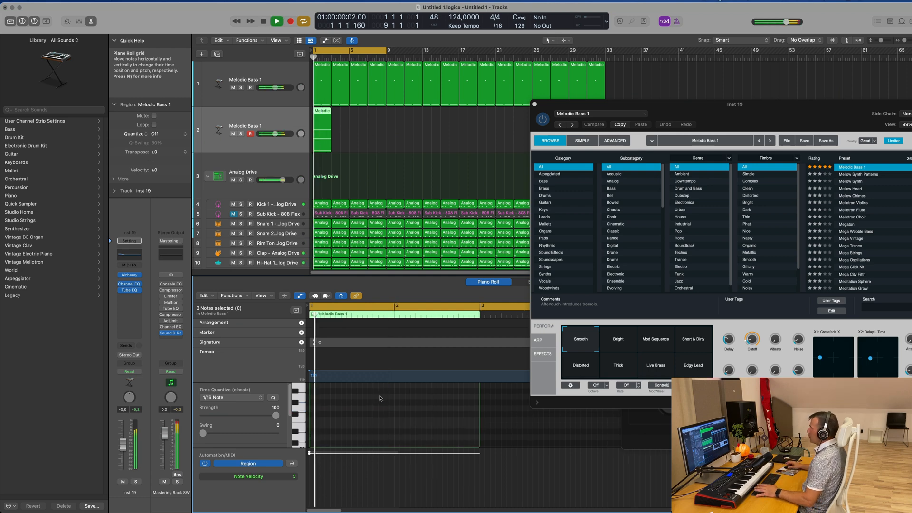
{"action": "left_click_drag", "start_coordinate": [750, 113], "coordinate": [699, 96]}
{"action": "key", "text": "space"}
Repeat the two-bar chord region on the second bass track until it fills the arrangement up to bar 33
{"action": "left_click", "coordinate": [297, 138]}
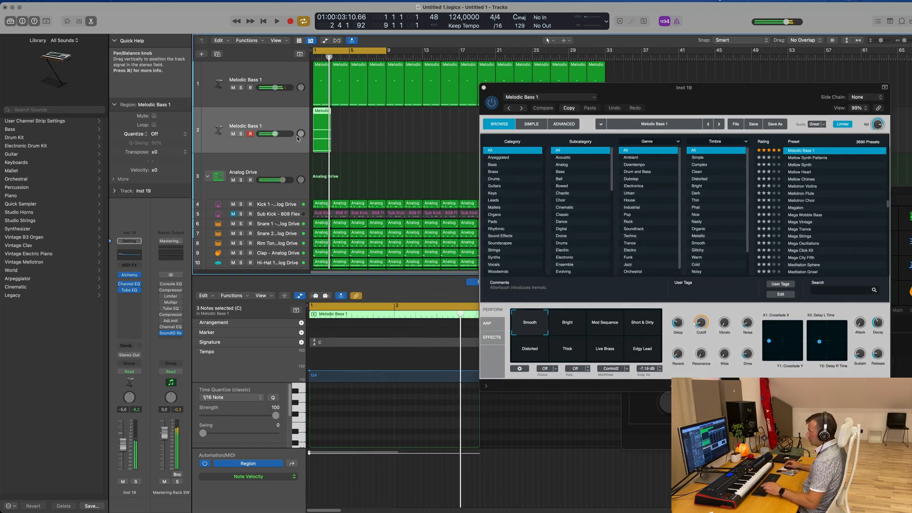
{"action": "key", "text": "super+r"}
{"action": "key", "text": "super+r"}
{"action": "key", "text": "super+r"}
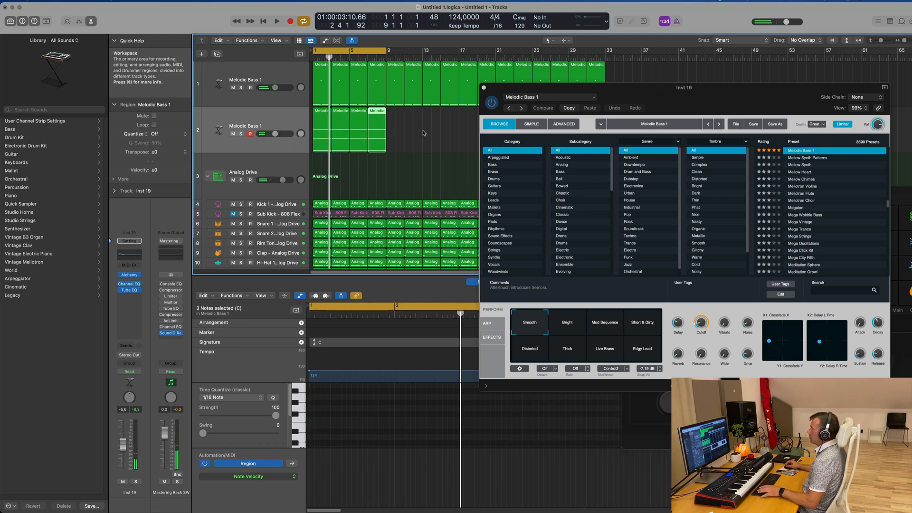
{"action": "key", "text": "super+r"}
{"action": "key", "text": "super+r"}
{"action": "key", "text": "super+r"}
{"action": "key", "text": "super+r"}
{"action": "key", "text": "super+r"}
Set Alchemy's Cutoff to about 20.8% on the second bass track while the arrangement plays
{"action": "left_click_drag", "start_coordinate": [549, 89], "coordinate": [460, 186]}
{"action": "left_click_drag", "start_coordinate": [522, 188], "coordinate": [535, 130]}
{"action": "left_click_drag", "start_coordinate": [539, 362], "coordinate": [540, 359]}
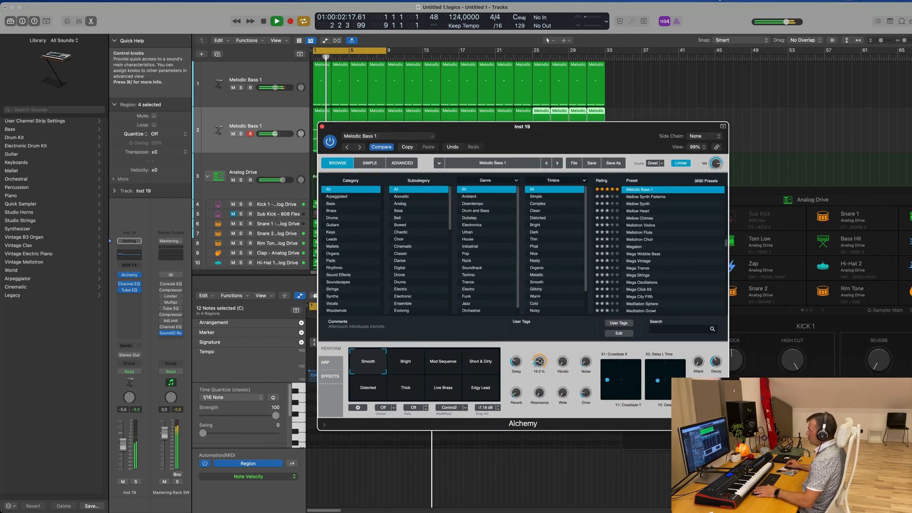
{"action": "left_click_drag", "start_coordinate": [561, 138], "coordinate": [661, 130]}
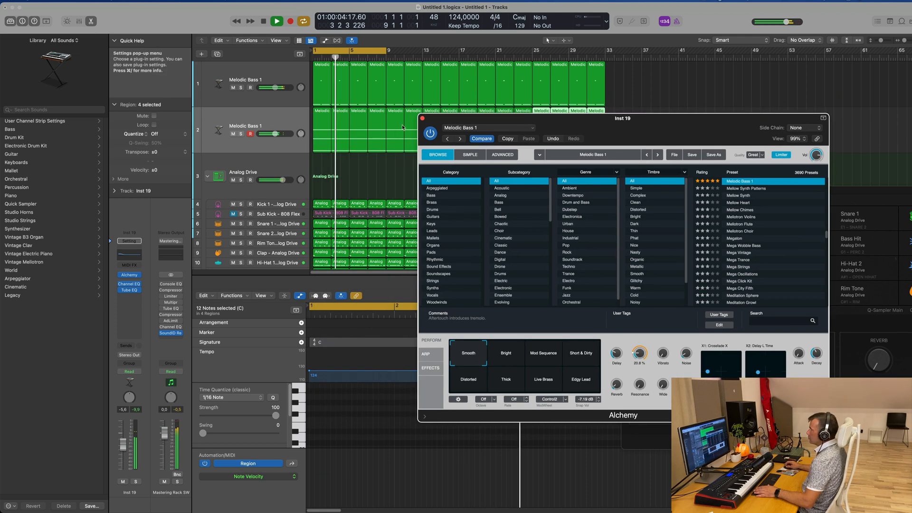
{"action": "left_click_drag", "start_coordinate": [479, 118], "coordinate": [383, 149]}
Remove the repeated chord regions from the second bass track and lengthen the first region to bar 9
{"action": "key", "text": "space"}
{"action": "key", "text": "BackSpace"}
{"action": "left_click_drag", "start_coordinate": [371, 255], "coordinate": [371, 256]}
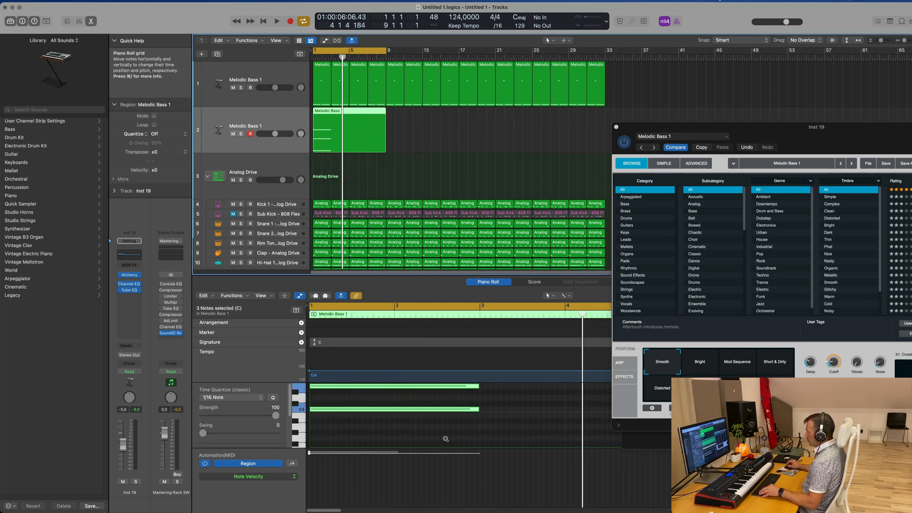
Stretch the three chord notes so they sustain through the whole eight-bar region
{"action": "scroll", "coordinate": [443, 435], "scroll_direction": "left", "scroll_amount": 5}
{"action": "scroll", "coordinate": [421, 423], "scroll_direction": "down", "scroll_amount": 3}
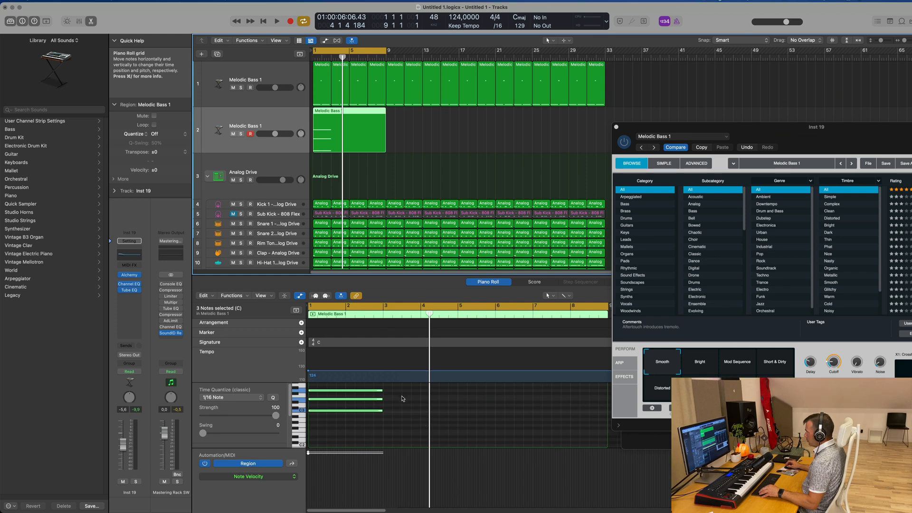
{"action": "left_click_drag", "start_coordinate": [382, 411], "coordinate": [598, 418]}
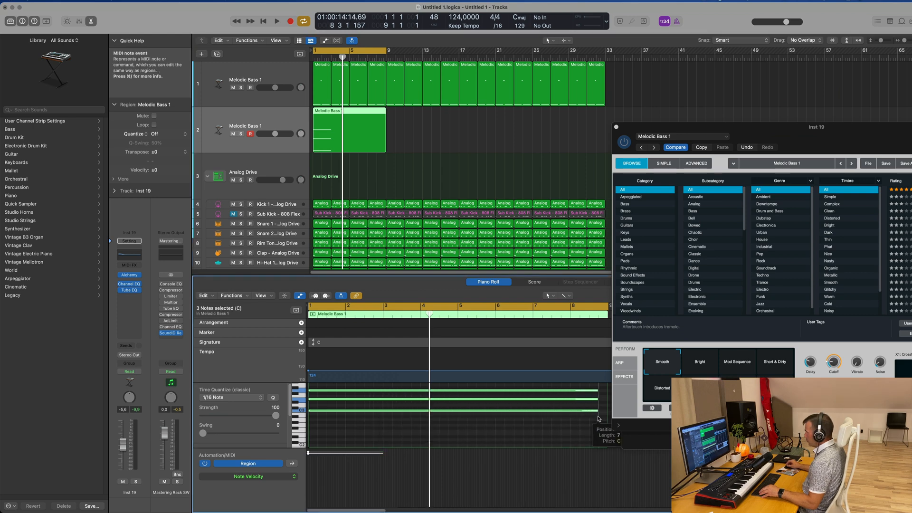
Set Alchemy's Cutoff to about 28.1% during playback and lower the second bass track's volume
{"action": "key", "text": "space"}
{"action": "left_click_drag", "start_coordinate": [841, 133], "coordinate": [643, 96]}
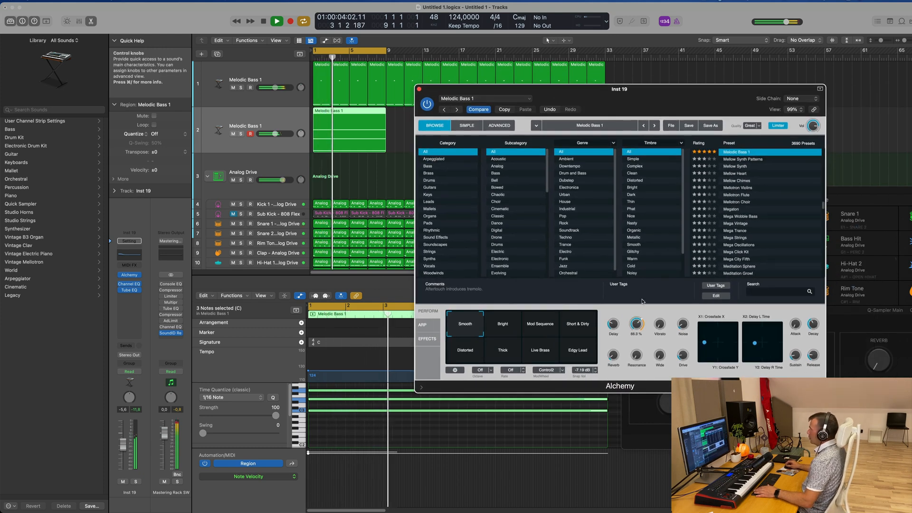
{"action": "left_click_drag", "start_coordinate": [638, 321], "coordinate": [640, 316]}
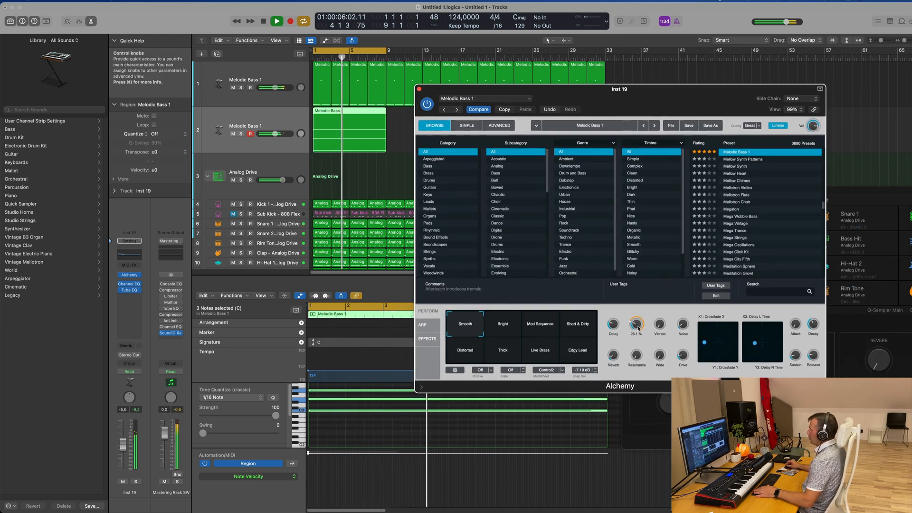
{"action": "left_click_drag", "start_coordinate": [645, 108], "coordinate": [717, 113]}
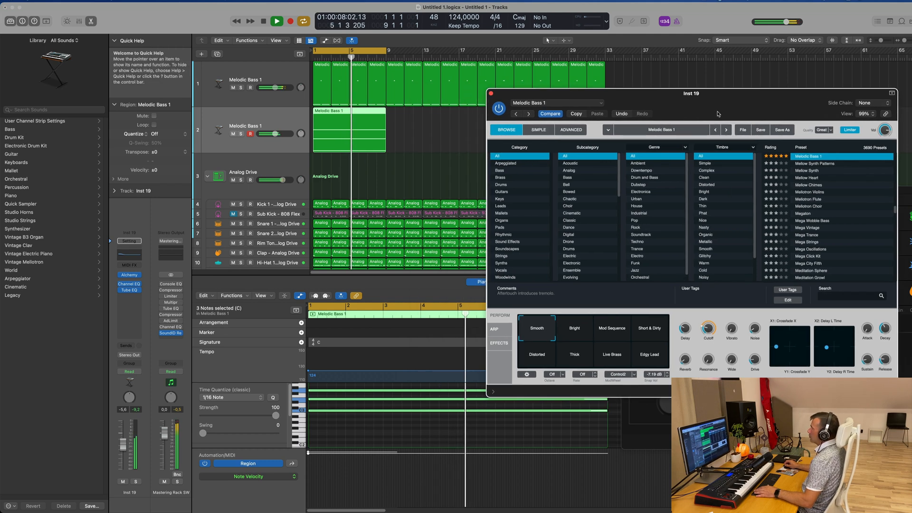
{"action": "key", "text": "Return"}
{"action": "left_click_drag", "start_coordinate": [275, 134], "coordinate": [274, 133]}
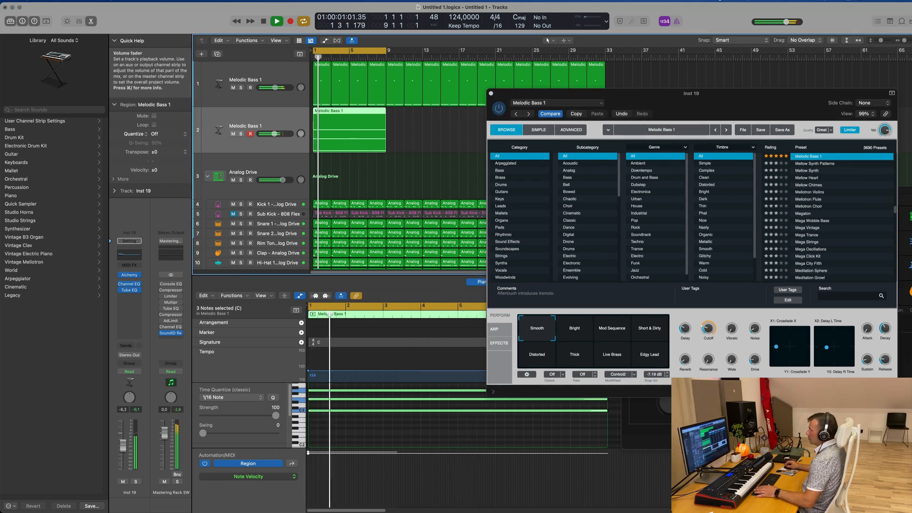
Turn on Alchemy's arpeggiator for the second bass track and load the Falling Pattern preset into its velocity sequence
{"action": "left_click_drag", "start_coordinate": [691, 104], "coordinate": [504, 142]}
{"action": "left_click", "coordinate": [307, 366]}
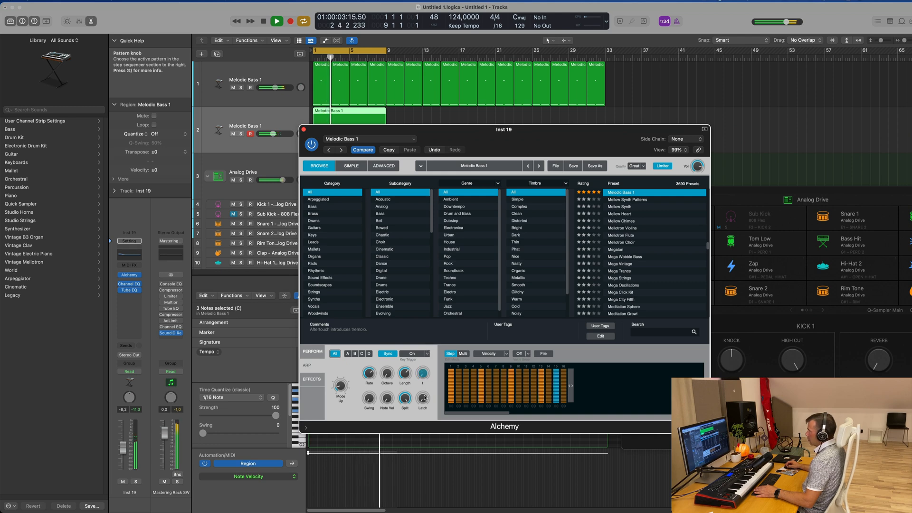
{"action": "left_click", "coordinate": [528, 354]}
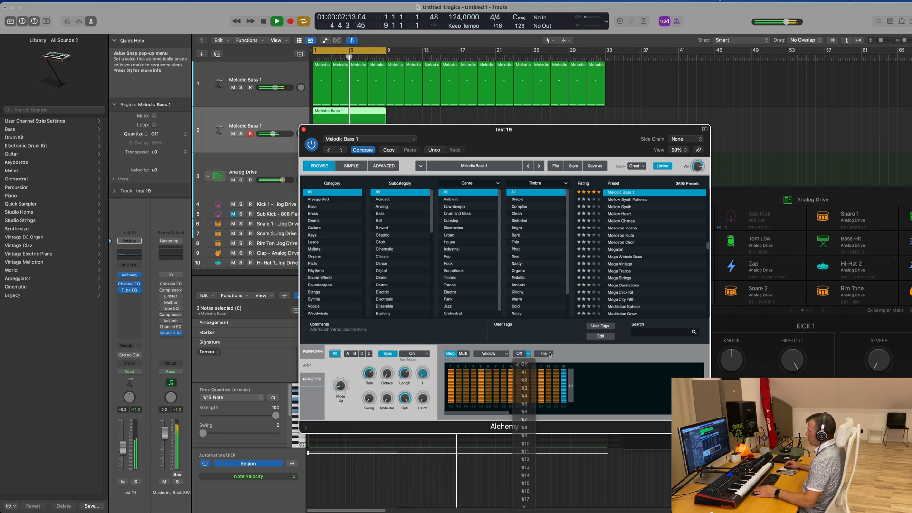
{"action": "left_click", "coordinate": [543, 354]}
{"action": "mouse_move", "coordinate": [577, 366]}
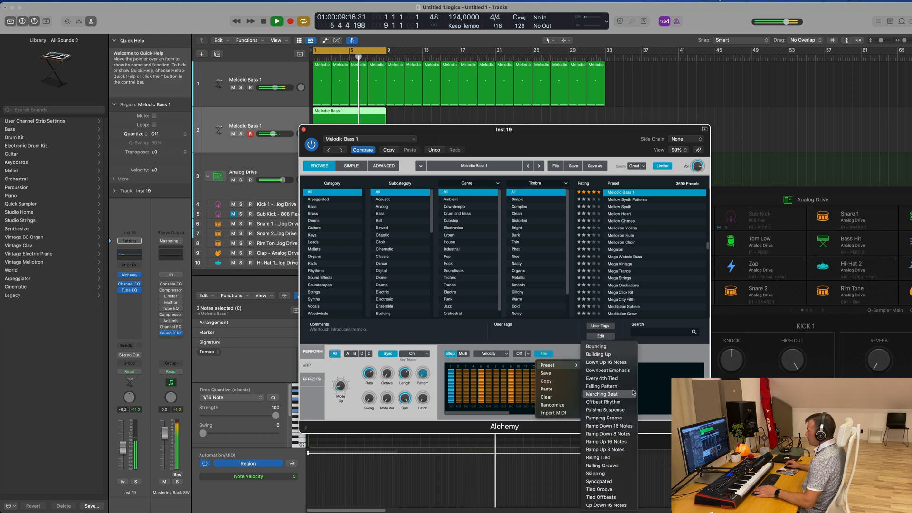
{"action": "left_click", "coordinate": [614, 389]}
Raise the second bass track's fader to about -4.9 dB and look through the arpeggiator's sequence presets
{"action": "left_click_drag", "start_coordinate": [538, 131], "coordinate": [685, 74]}
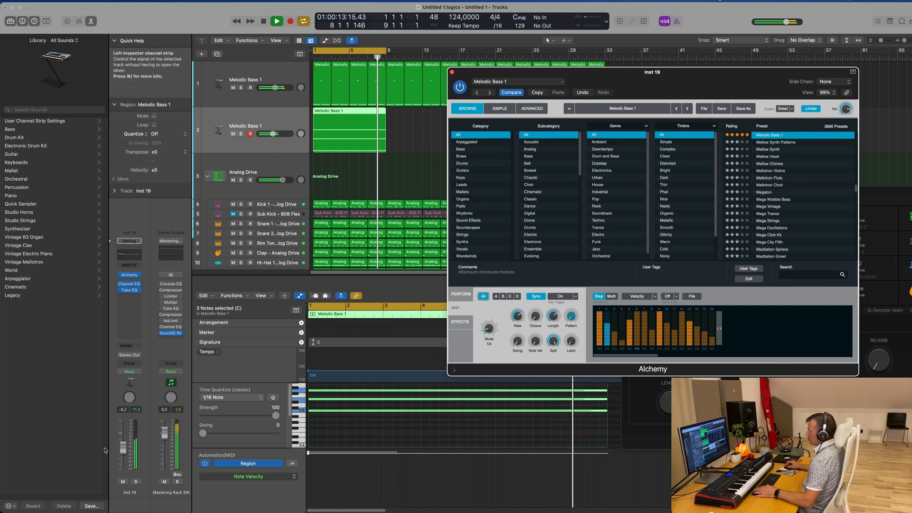
{"action": "left_click", "coordinate": [692, 296]}
{"action": "mouse_move", "coordinate": [698, 307]}
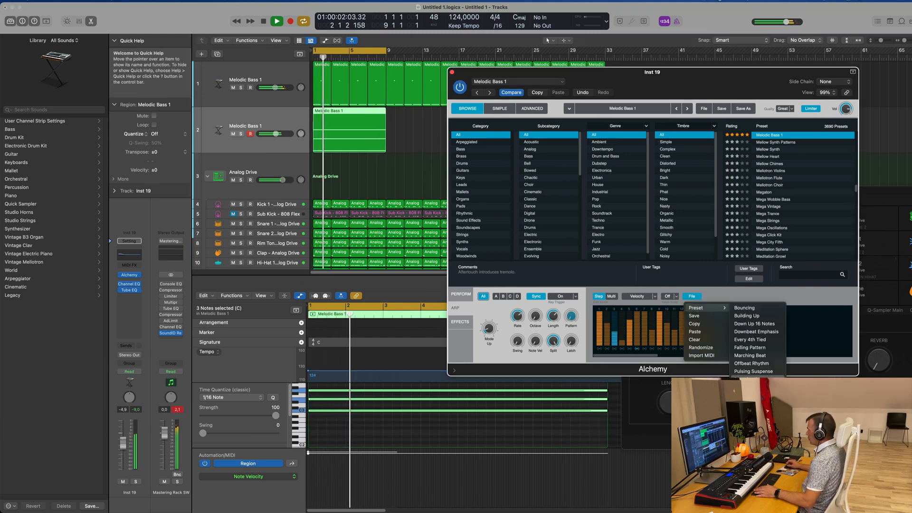
{"action": "left_click", "coordinate": [658, 76]}
{"action": "left_click_drag", "start_coordinate": [657, 76], "coordinate": [618, 74]}
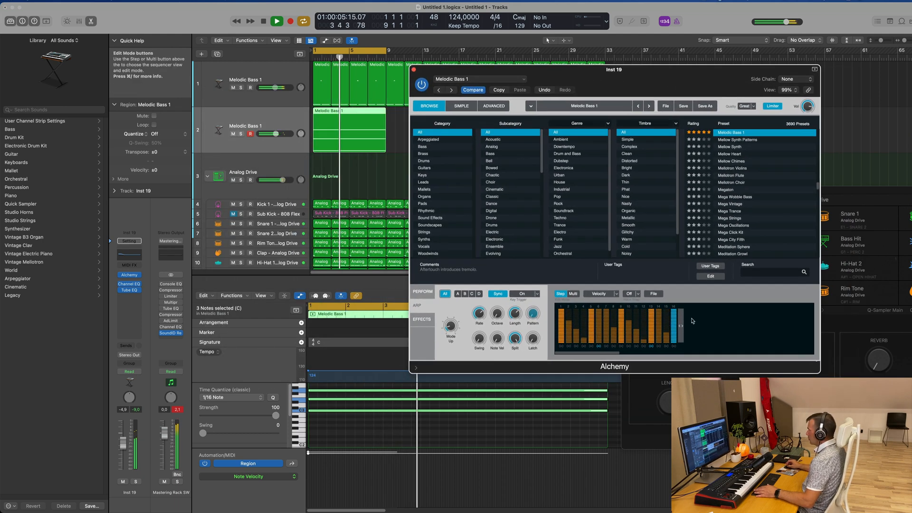
Shorten the arpeggiator's velocity sequence to four steps and then extend it to five steps
{"action": "left_click", "coordinate": [654, 294]}
{"action": "left_click", "coordinate": [654, 294]}
{"action": "left_click_drag", "start_coordinate": [649, 327], "coordinate": [596, 332]}
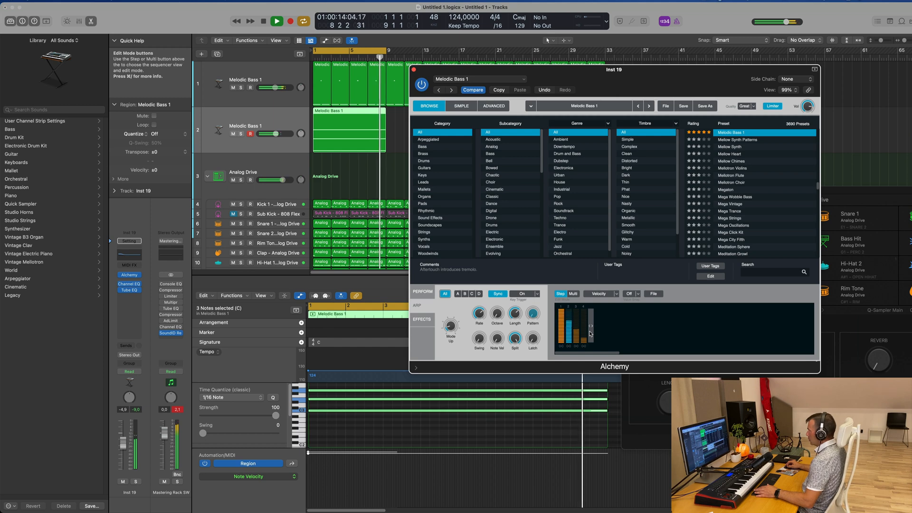
{"action": "mouse_move", "coordinate": [590, 334]}
{"action": "left_mouse_down"}
{"action": "mouse_move", "coordinate": [611, 334]}
{"action": "mouse_move", "coordinate": [591, 334]}
{"action": "left_mouse_up"}
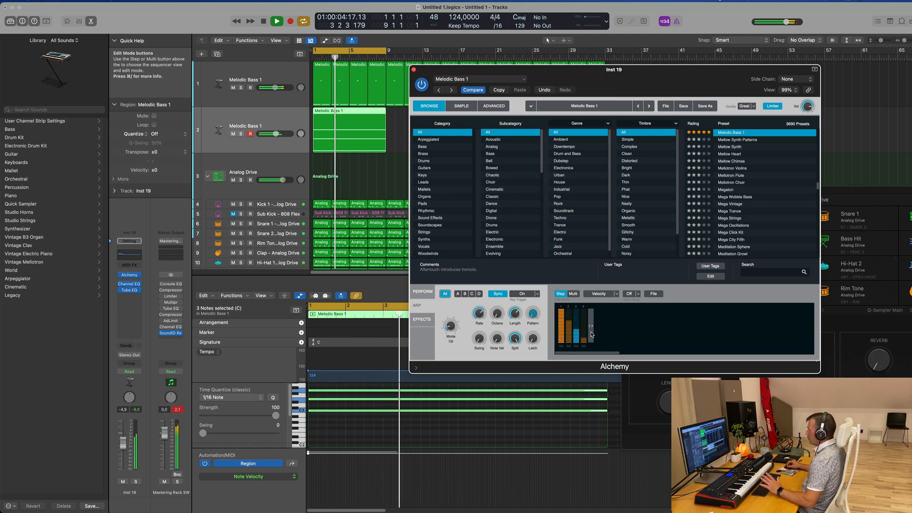
{"action": "left_click_drag", "start_coordinate": [660, 77], "coordinate": [683, 70]}
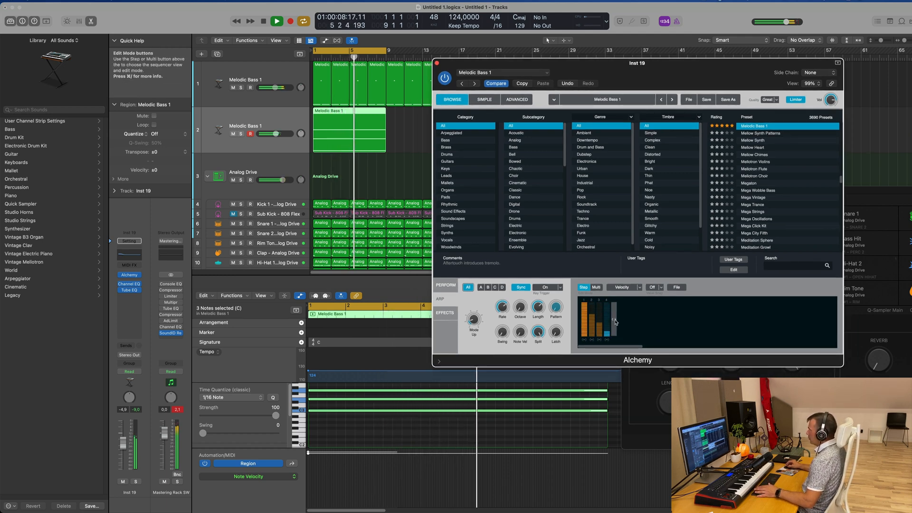
{"action": "left_click_drag", "start_coordinate": [618, 323], "coordinate": [620, 322]}
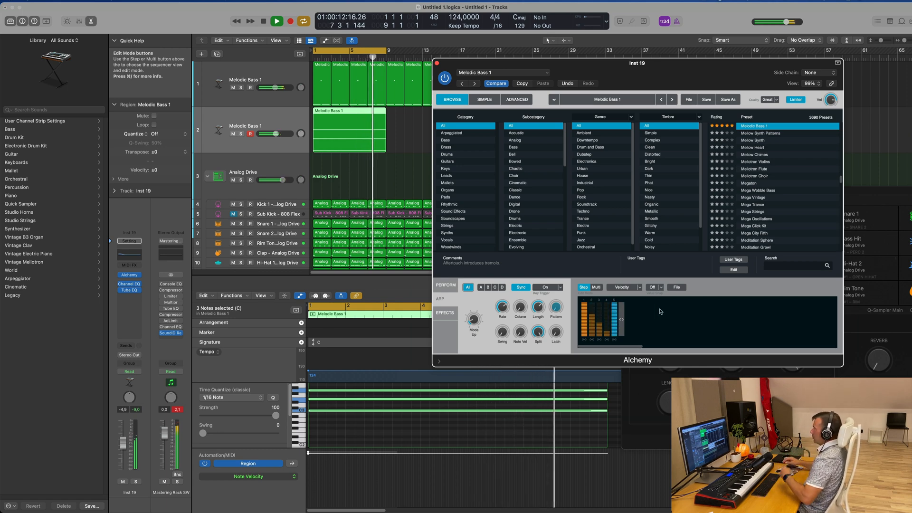
Try the Building Up and Up Down 16 Notes presets in the arpeggiator's velocity sequence
{"action": "left_click", "coordinate": [676, 287]}
{"action": "mouse_move", "coordinate": [696, 297]}
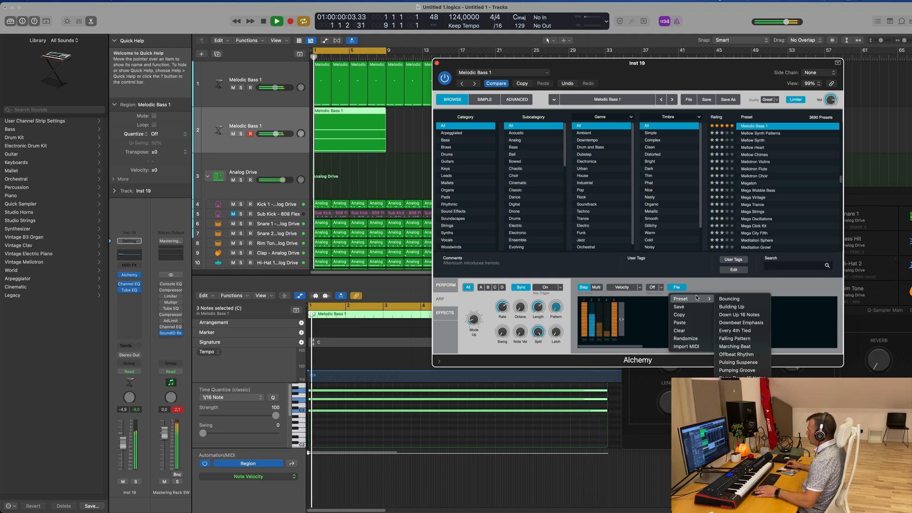
{"action": "left_click", "coordinate": [748, 308]}
{"action": "left_click_drag", "start_coordinate": [700, 268], "coordinate": [640, 264]}
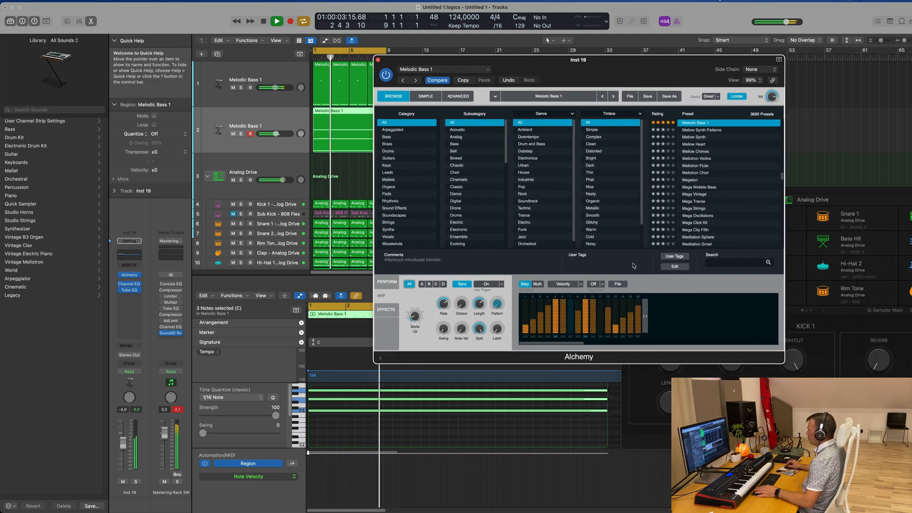
{"action": "left_click", "coordinate": [617, 283]}
{"action": "mouse_move", "coordinate": [636, 295]}
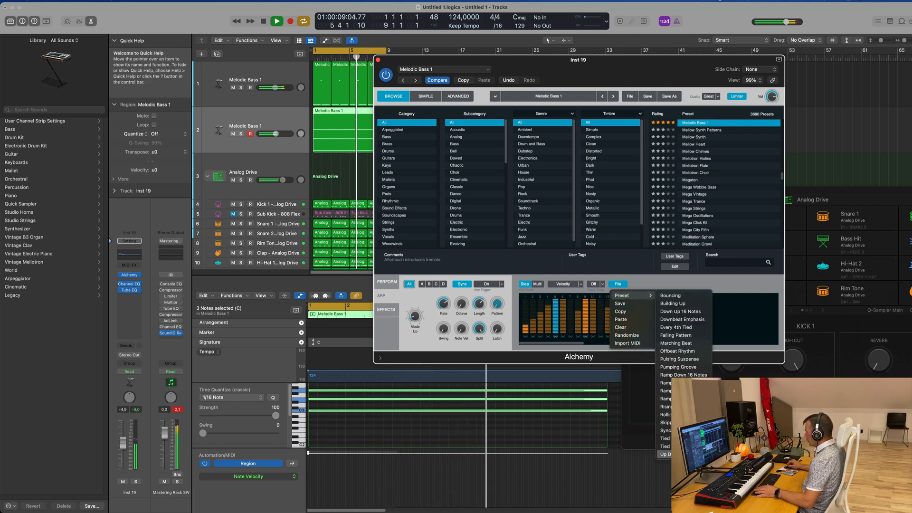
{"action": "left_click", "coordinate": [664, 454]}
{"action": "left_click_drag", "start_coordinate": [645, 291], "coordinate": [689, 280]}
Load the Syncopated preset into the arpeggiator's velocity sequence and return to Alchemy's performance controls
{"action": "left_click", "coordinate": [660, 273]}
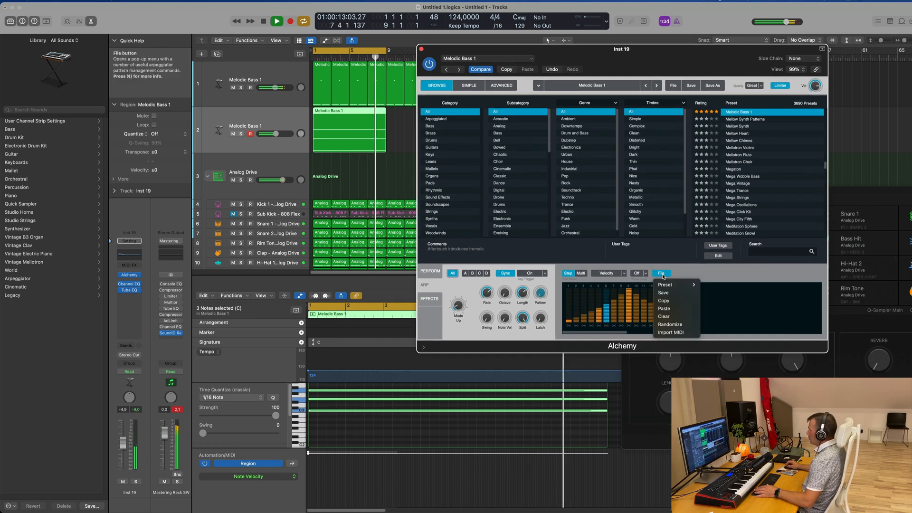
{"action": "mouse_move", "coordinate": [677, 286]}
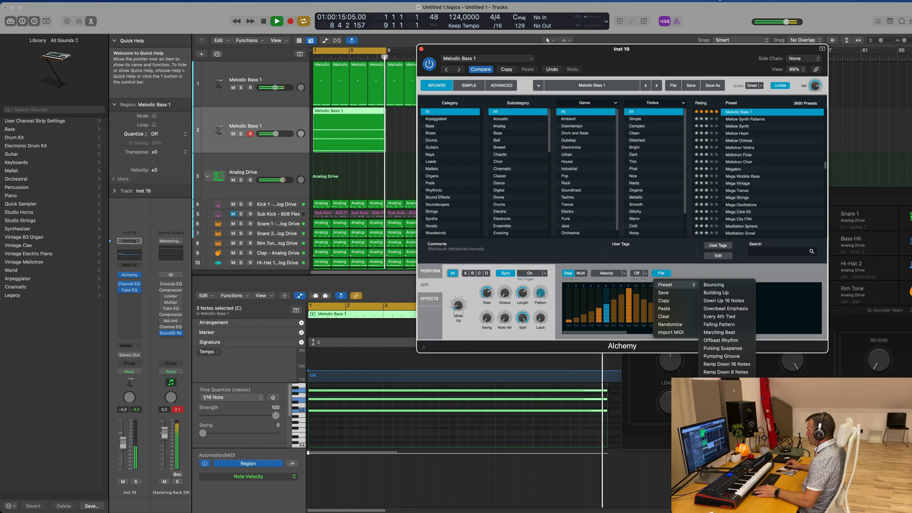
{"action": "left_click", "coordinate": [721, 418]}
{"action": "mouse_move", "coordinate": [676, 55]}
{"action": "left_mouse_down"}
{"action": "mouse_move", "coordinate": [731, 57]}
{"action": "mouse_move", "coordinate": [699, 44]}
{"action": "mouse_move", "coordinate": [697, 30]}
{"action": "mouse_move", "coordinate": [684, 66]}
{"action": "left_mouse_up"}
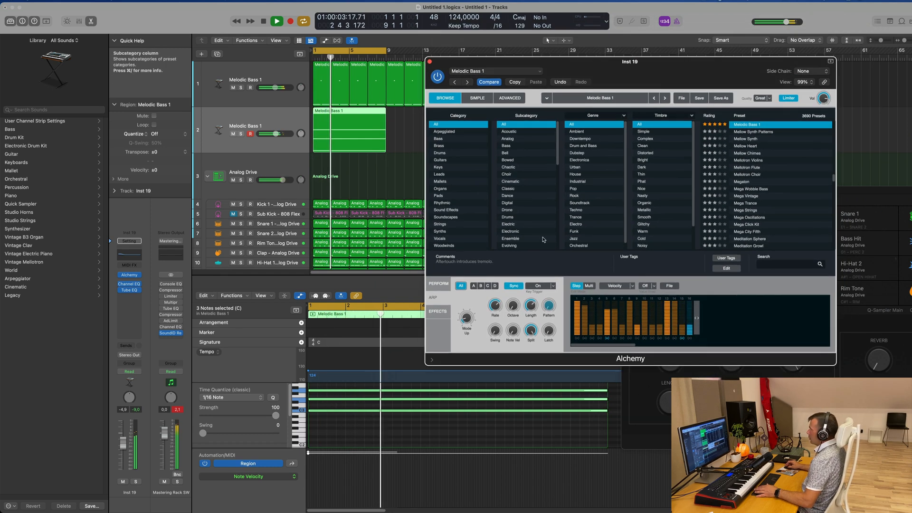
{"action": "left_click", "coordinate": [438, 283]}
{"action": "mouse_move", "coordinate": [650, 298]}
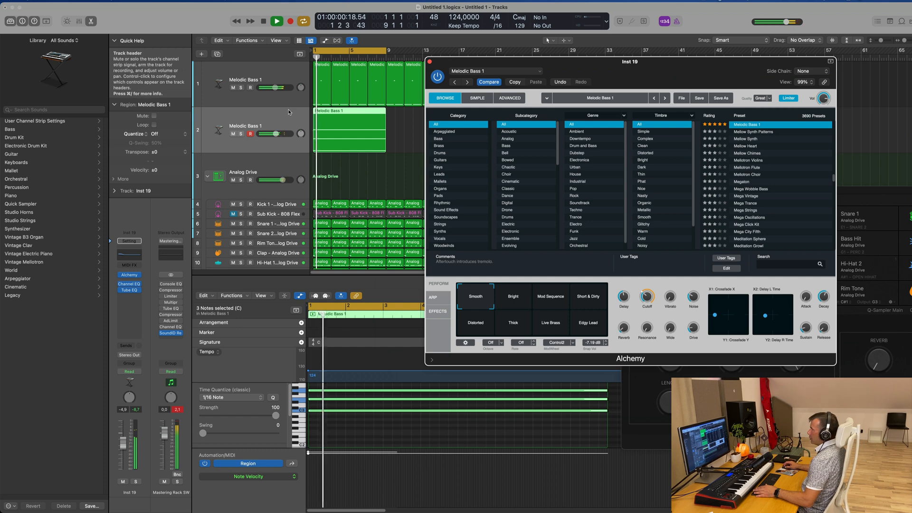
Add a send from the second bass track to Bus 2 (Delay) and raise its send level
{"action": "left_click", "coordinate": [126, 346]}
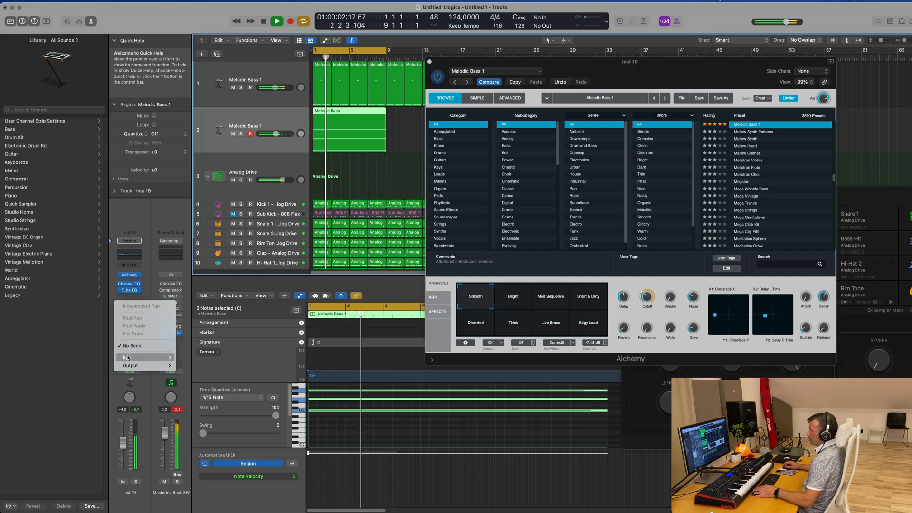
{"action": "mouse_move", "coordinate": [127, 357]}
{"action": "mouse_move", "coordinate": [197, 215]}
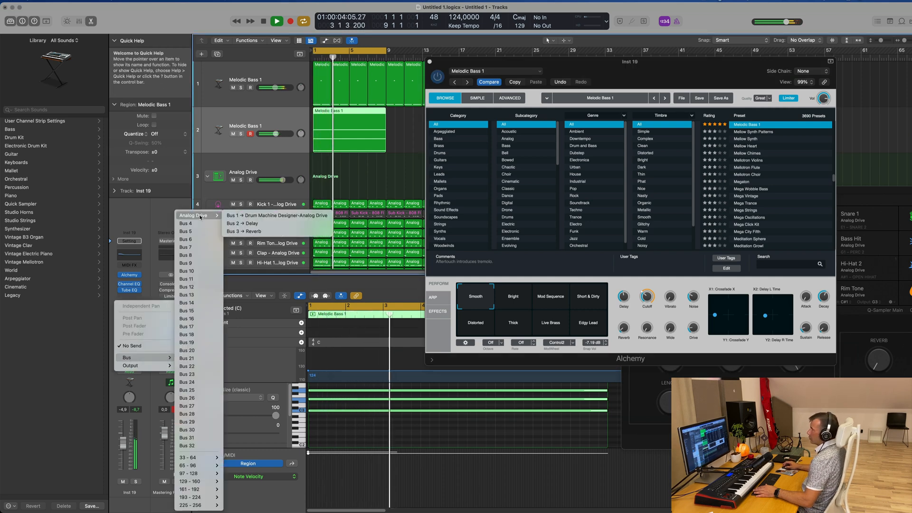
{"action": "left_click", "coordinate": [274, 224]}
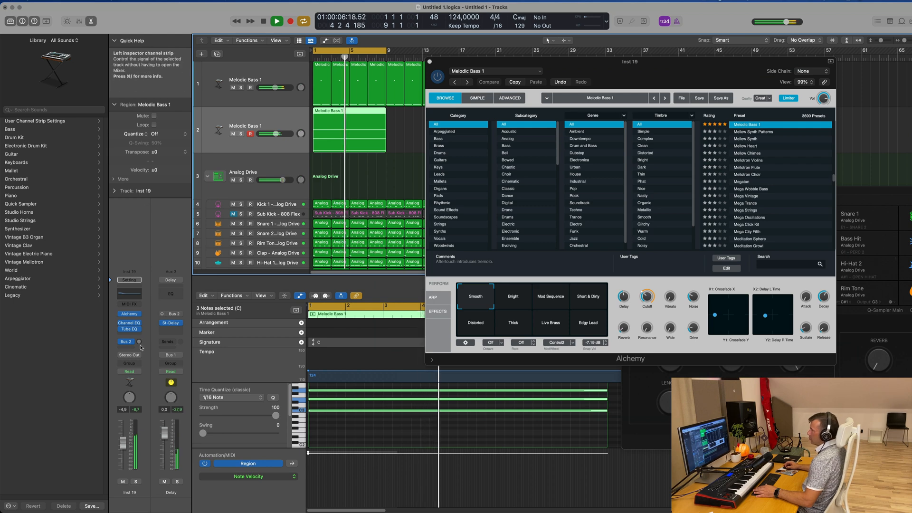
{"action": "mouse_move", "coordinate": [139, 341]}
{"action": "left_mouse_down"}
{"action": "mouse_move", "coordinate": [139, 328]}
{"action": "mouse_move", "coordinate": [141, 342]}
{"action": "left_mouse_up"}
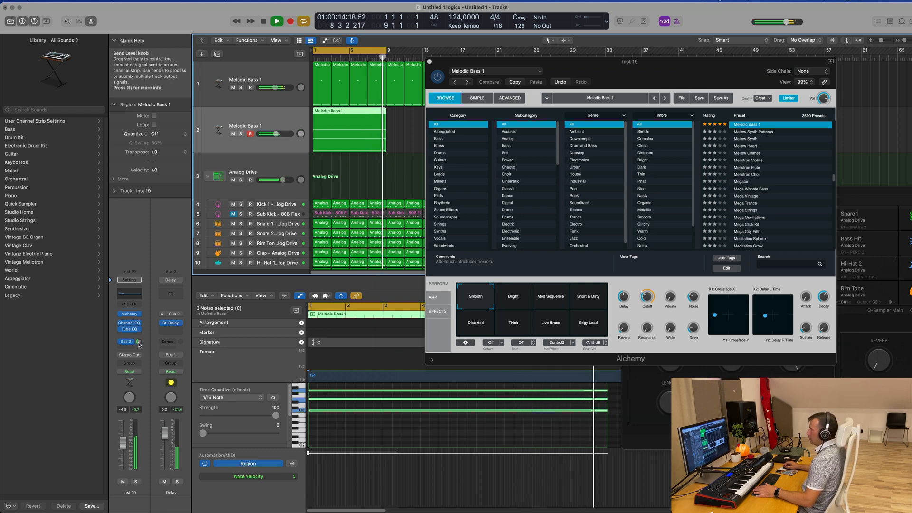
Adjust Alchemy's cutoff, lower the second bass track's fader to about -6.4 dB, and close the instrument
{"action": "left_click", "coordinate": [645, 295]}
{"action": "left_click_drag", "start_coordinate": [646, 295], "coordinate": [648, 300]}
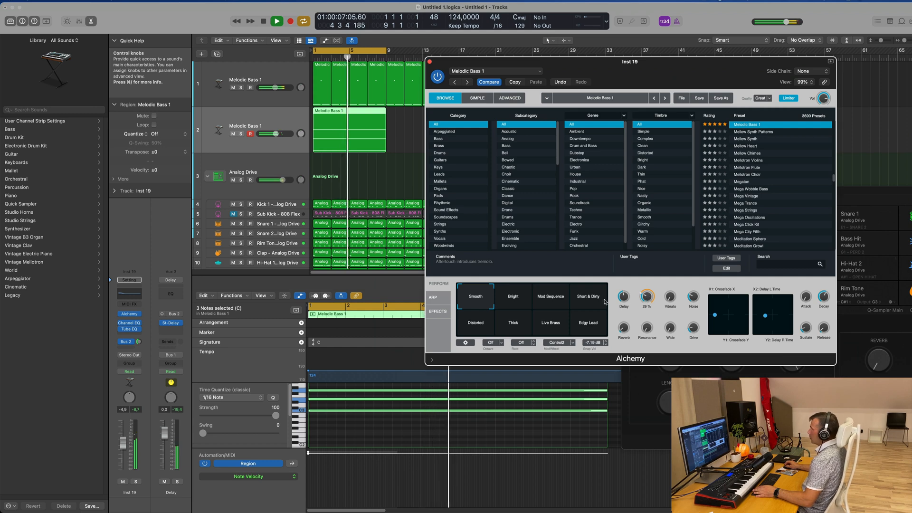
{"action": "left_click_drag", "start_coordinate": [275, 134], "coordinate": [273, 134]}
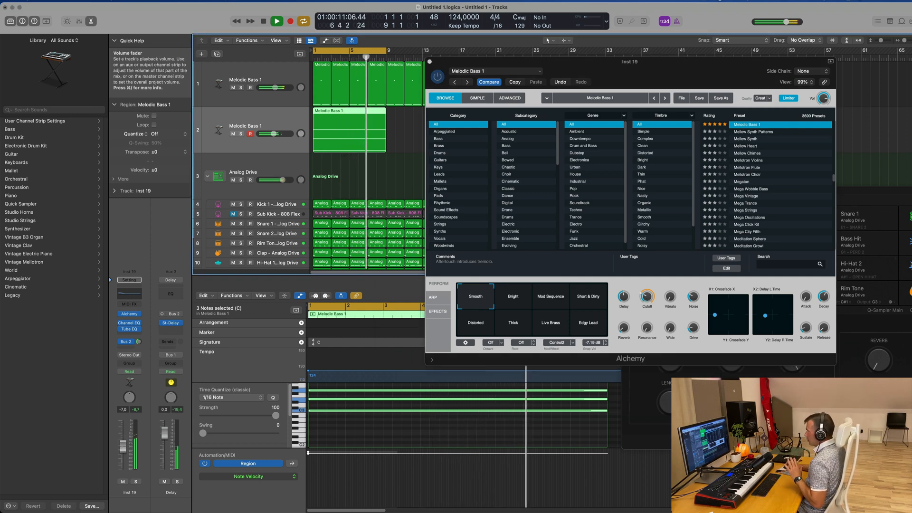
{"action": "left_click", "coordinate": [429, 62]}
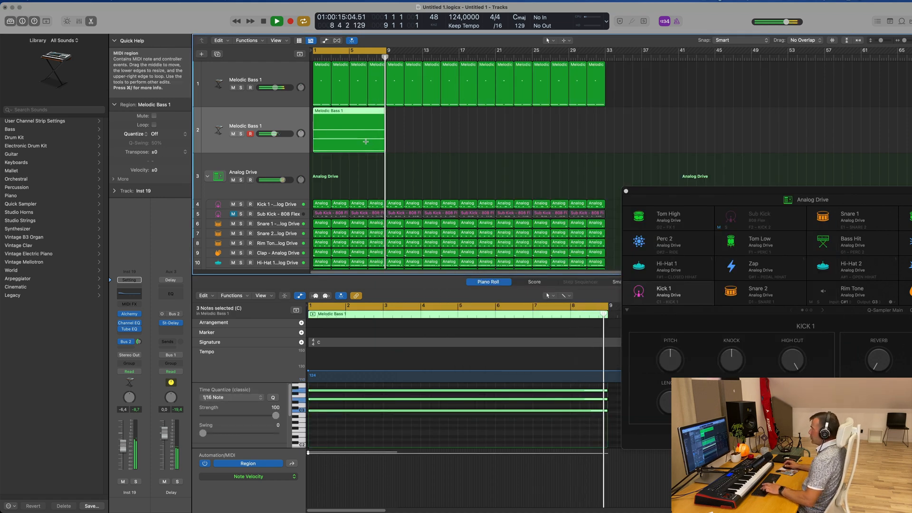
Repeat the second bass track's region three times so the part fills the same length as the first bass track
{"action": "key", "text": "super+r"}
{"action": "key", "text": "super+r"}
{"action": "key", "text": "super+r"}
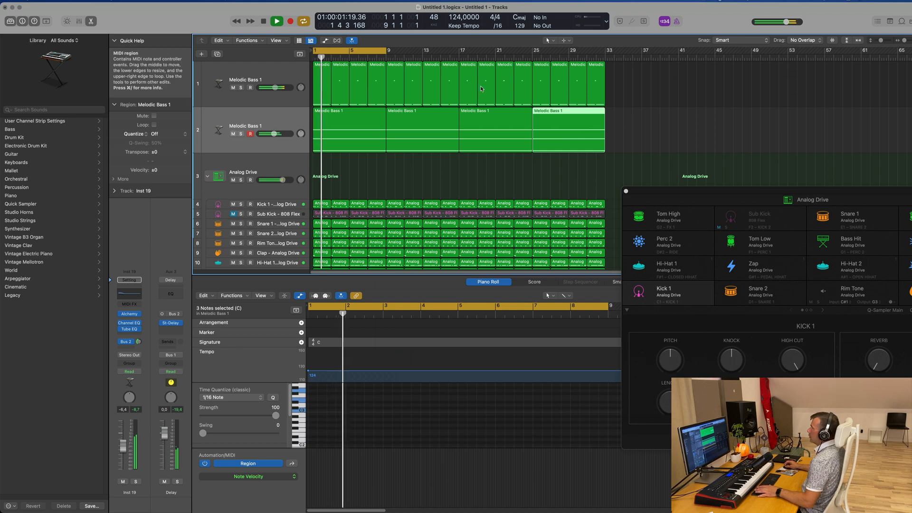
Duplicate the second bass track as an empty third track with the same settings
{"action": "left_click", "coordinate": [388, 180]}
{"action": "left_click", "coordinate": [286, 117]}
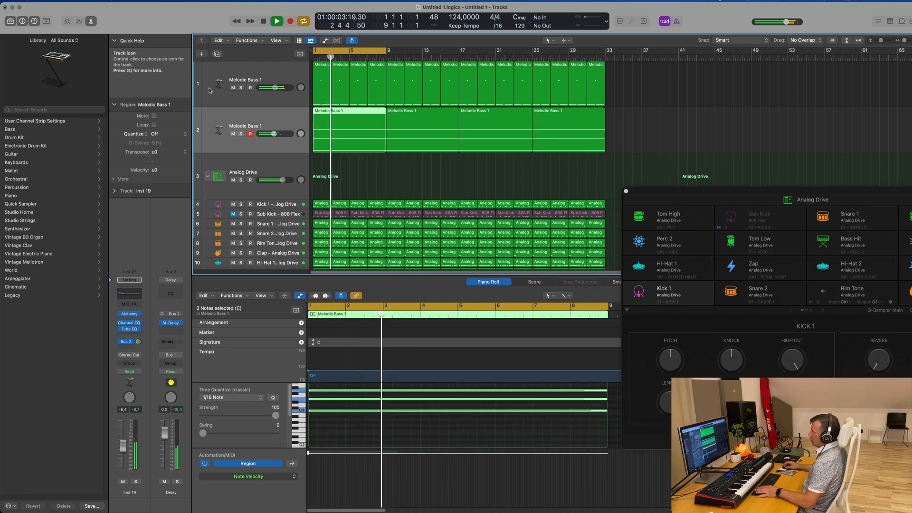
{"action": "left_click", "coordinate": [217, 54]}
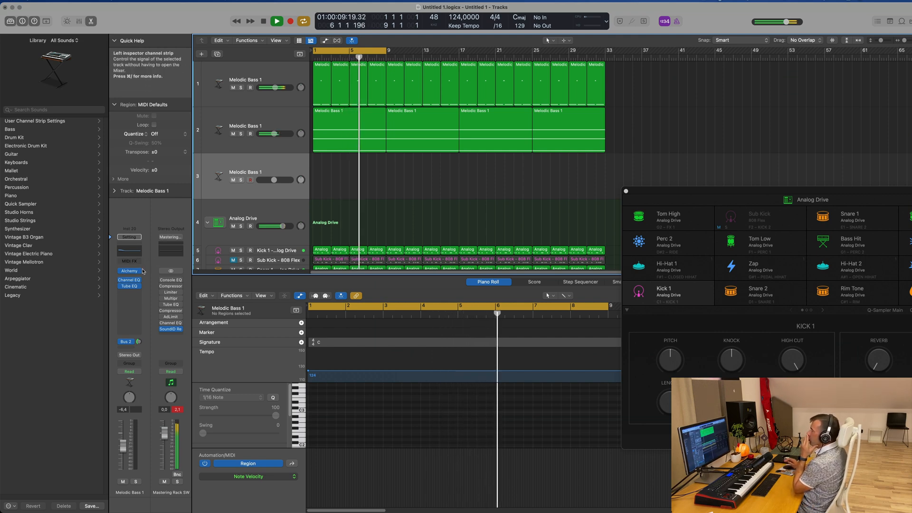
{"action": "mouse_move", "coordinate": [138, 273]}
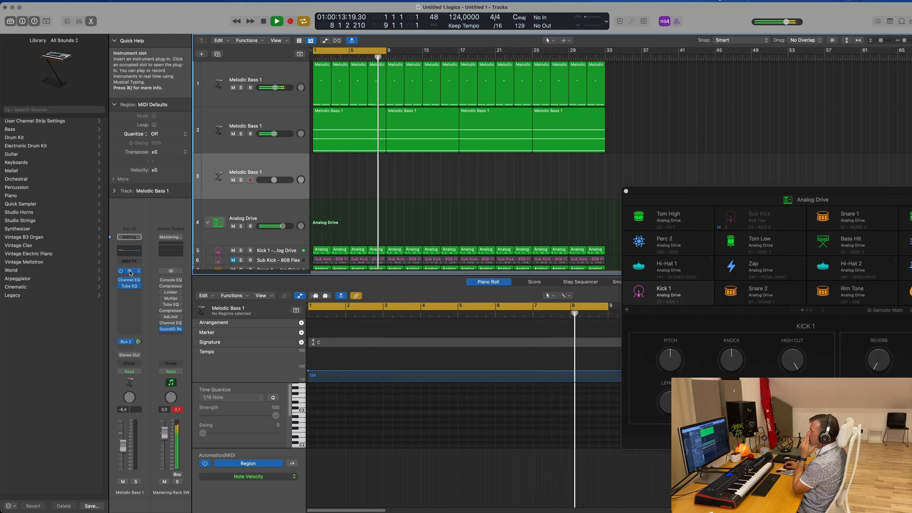
Apply a low cut in the second bass track's Channel EQ and raise its cutoff frequency to above 100 Hz
{"action": "key", "text": "Up"}
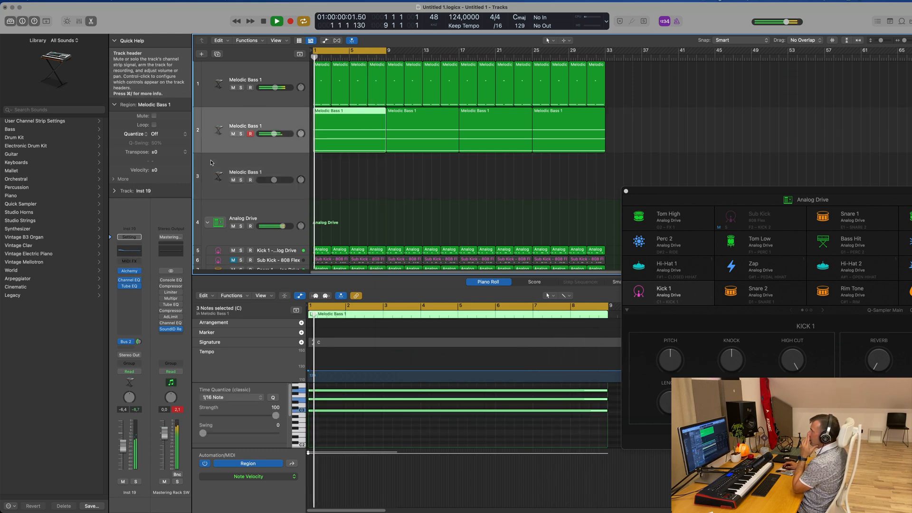
{"action": "left_click", "coordinate": [136, 249]}
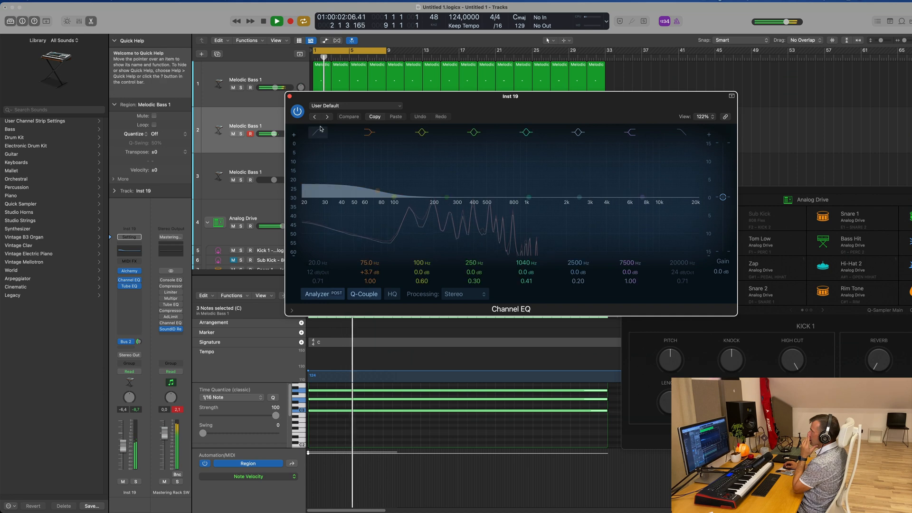
{"action": "left_click_drag", "start_coordinate": [313, 179], "coordinate": [425, 182]}
{"action": "left_click", "coordinate": [289, 96]}
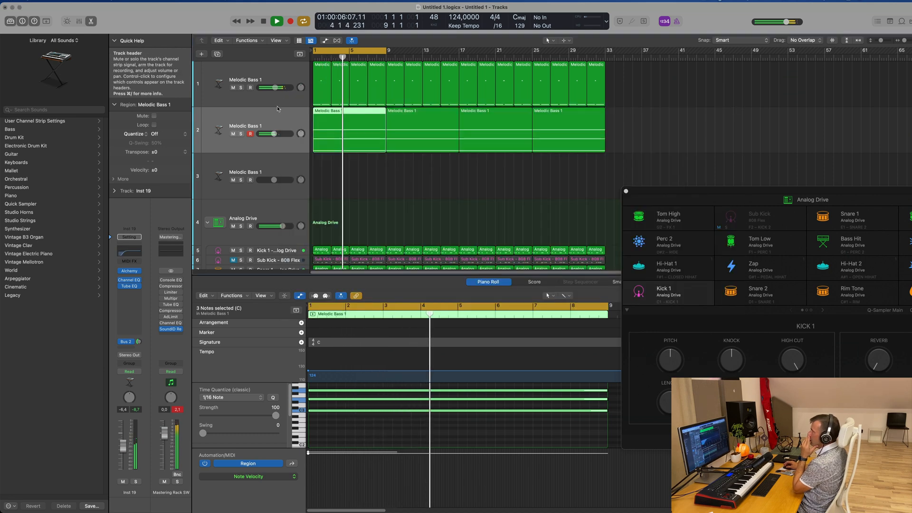
Enable the low cut band in the third track's Channel EQ and raise its frequency to between 100 and 200 Hz
{"action": "left_click", "coordinate": [292, 166]}
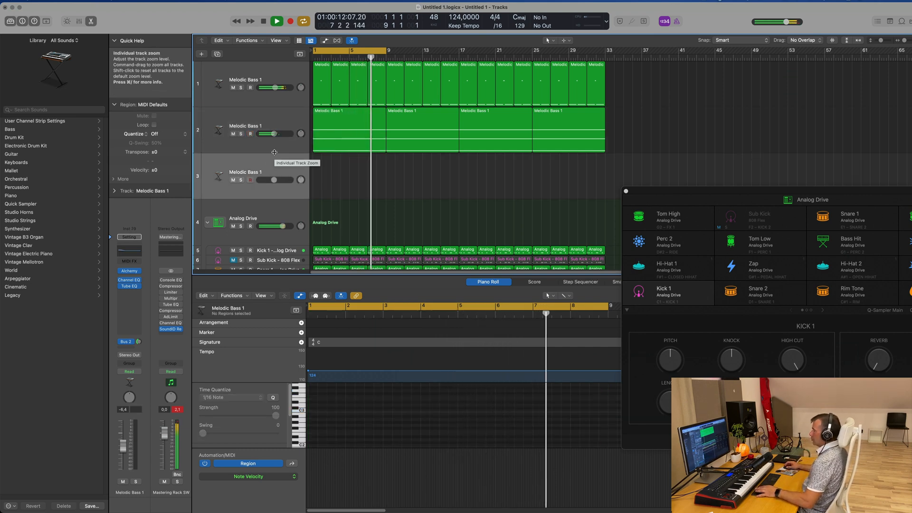
{"action": "left_click", "coordinate": [127, 253]}
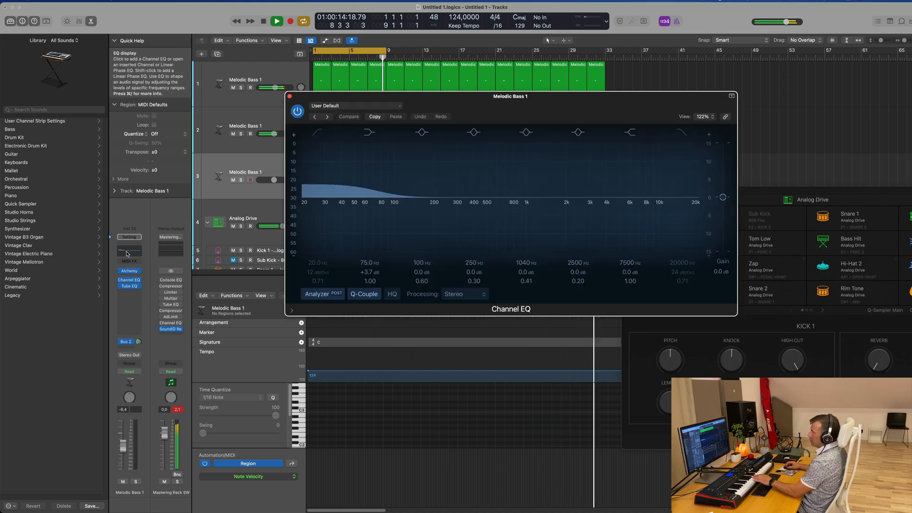
{"action": "left_click", "coordinate": [318, 134]}
{"action": "left_click_drag", "start_coordinate": [326, 180], "coordinate": [413, 179]}
{"action": "left_click", "coordinate": [289, 96]}
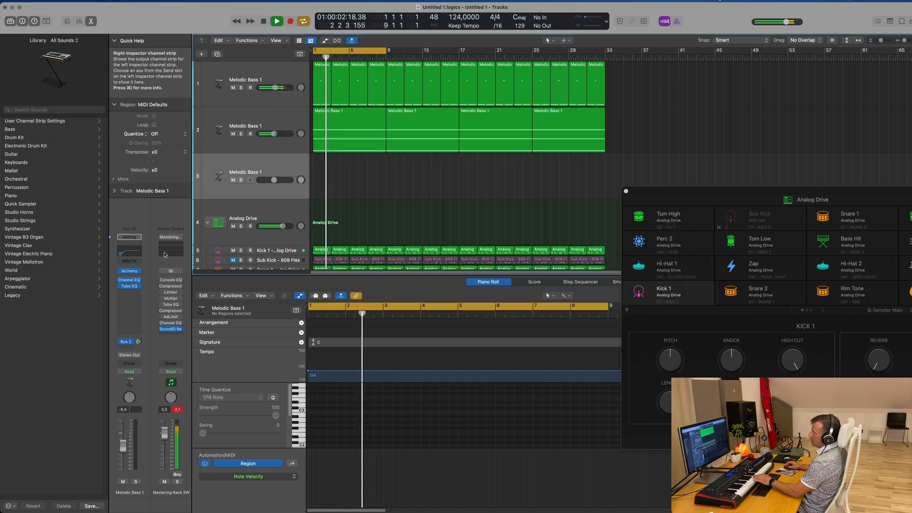
Filter the third track's Alchemy presets to the Pads category, sort them by rating, and load Perfect Pad 02
{"action": "left_click", "coordinate": [131, 271]}
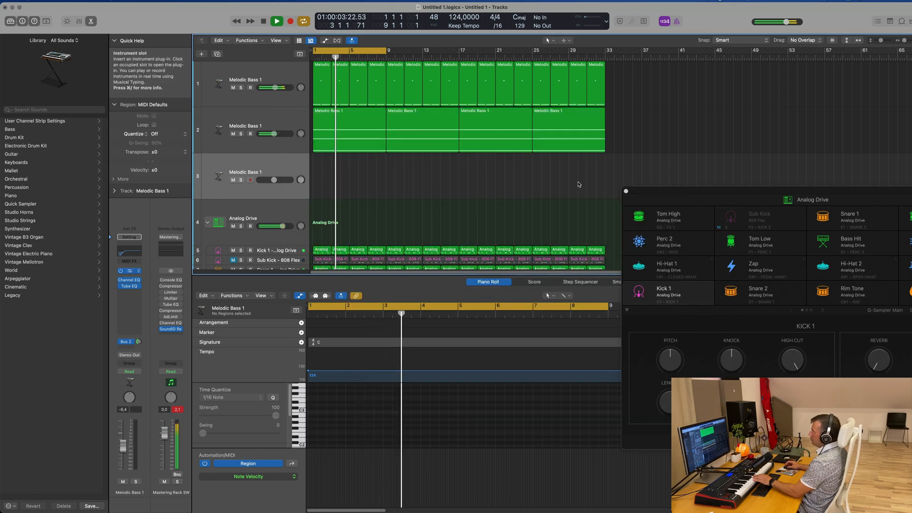
{"action": "left_click_drag", "start_coordinate": [555, 112], "coordinate": [523, 113]}
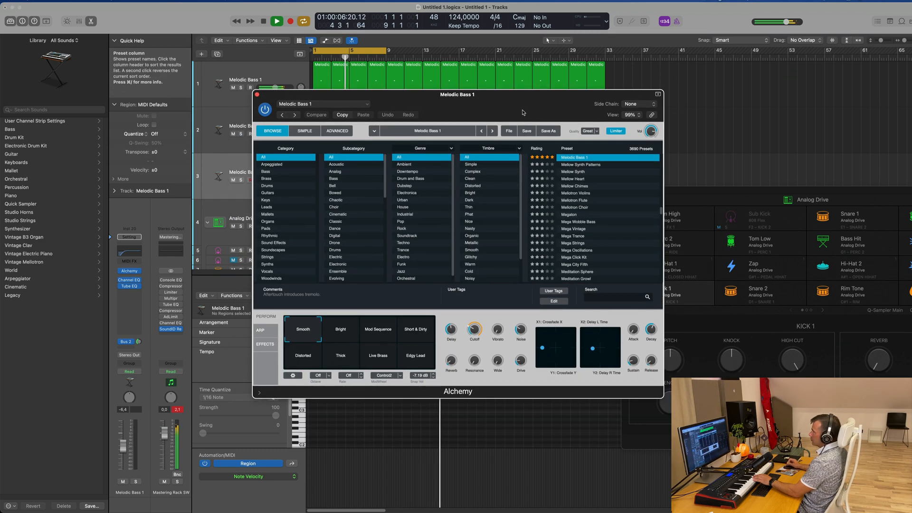
{"action": "left_click", "coordinate": [265, 229]}
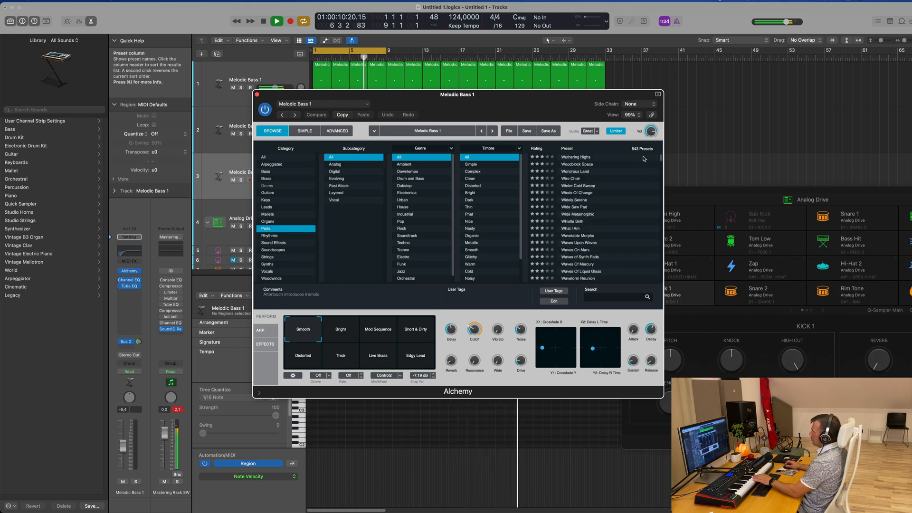
{"action": "left_click", "coordinate": [553, 150]}
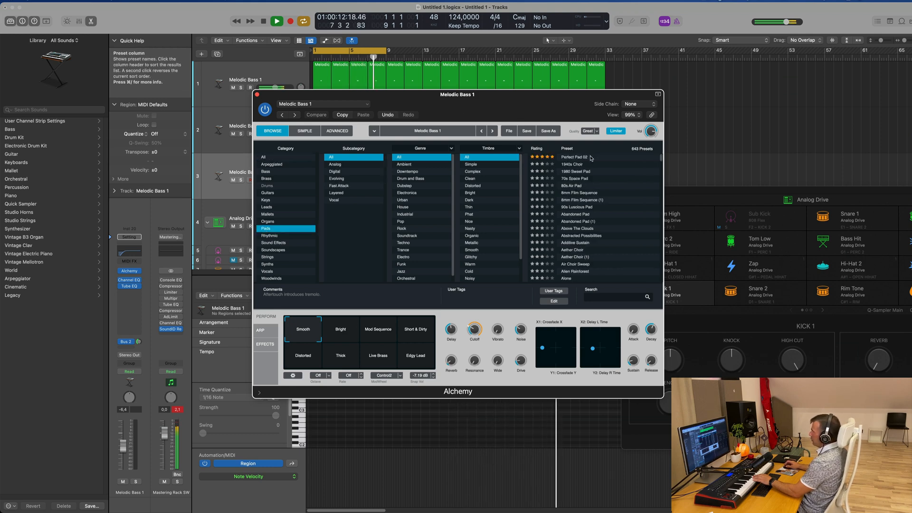
{"action": "left_click", "coordinate": [589, 157]}
Try the Flanger, Warm, Tremolo and Pulsing snapshots of Perfect Pad 02 on the transform pad
{"action": "left_click", "coordinate": [384, 327]}
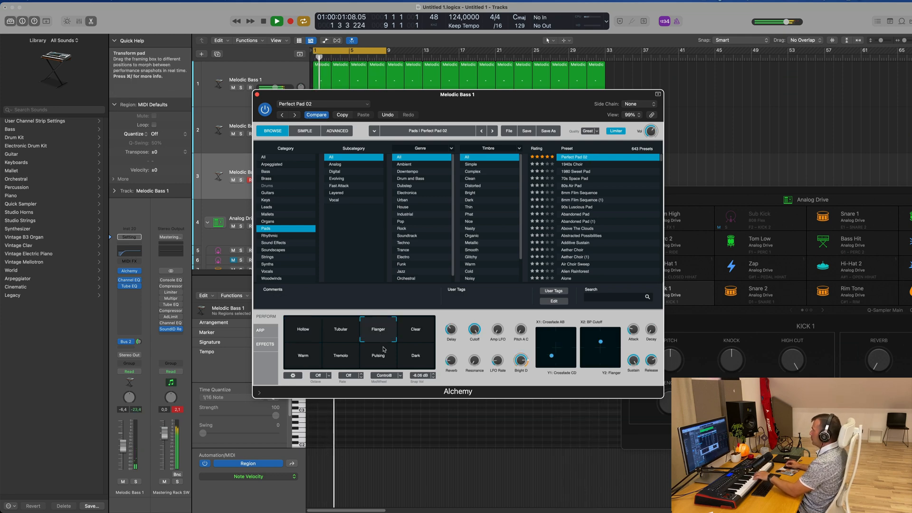
{"action": "left_click", "coordinate": [302, 360]}
{"action": "left_click", "coordinate": [342, 359]}
{"action": "left_click", "coordinate": [383, 360]}
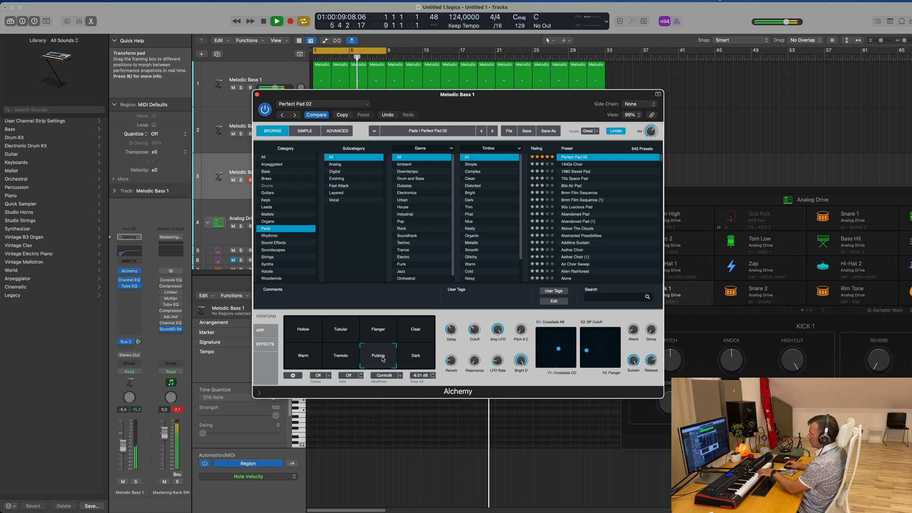
Raise the third track's fader to about -4.0 dB, adjust the pad's Amp LFO, and reset the output peak display
{"action": "left_click_drag", "start_coordinate": [124, 446], "coordinate": [123, 444]}
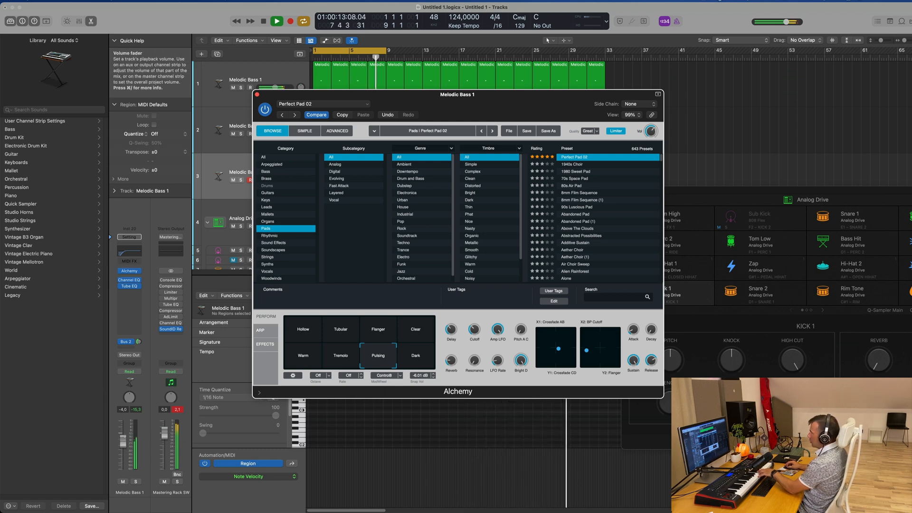
{"action": "mouse_move", "coordinate": [496, 331]}
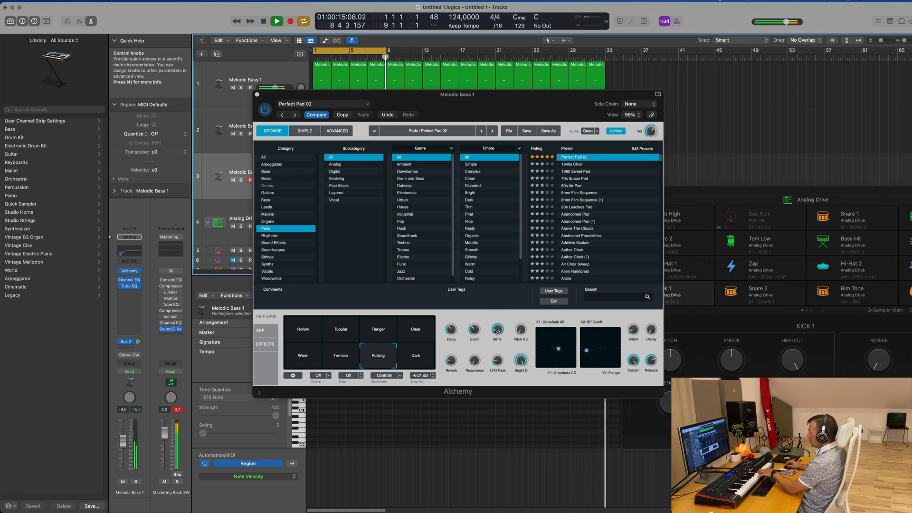
{"action": "left_click_drag", "start_coordinate": [496, 331], "coordinate": [497, 328]}
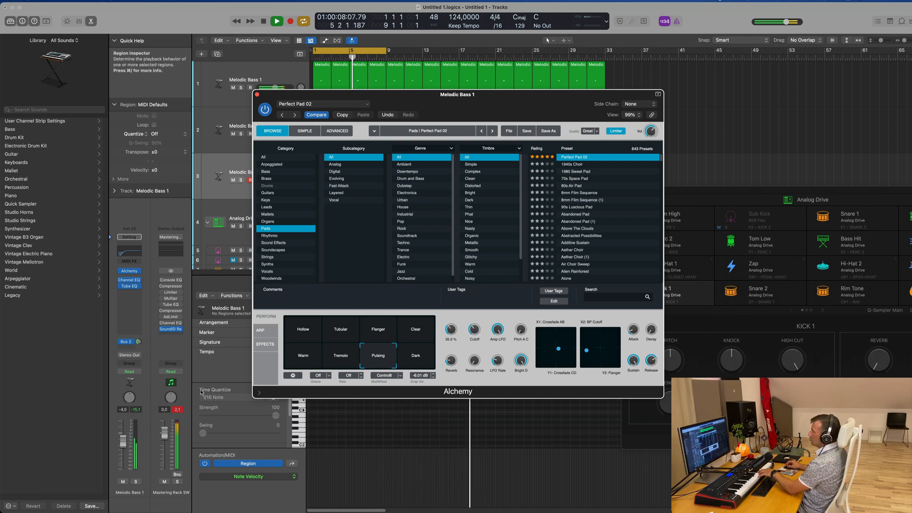
{"action": "left_click", "coordinate": [181, 411]}
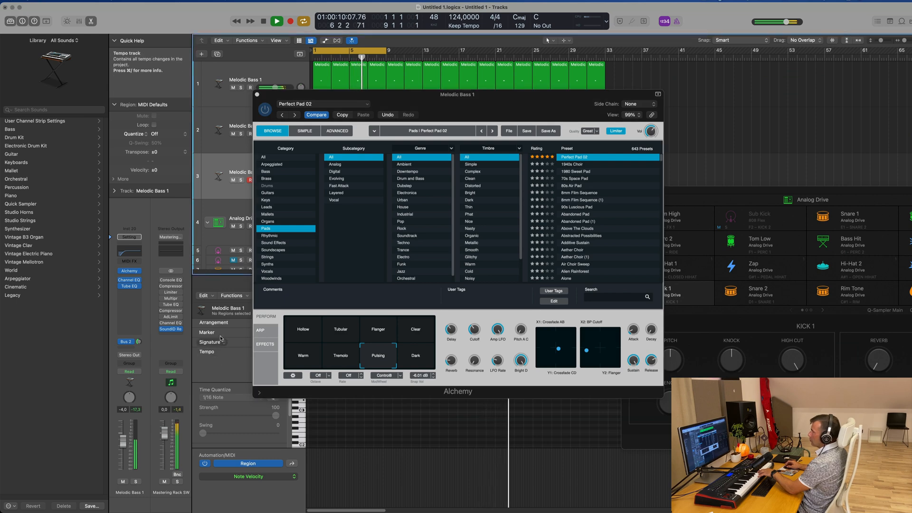
Morph the transform pad from Warm to Flanger, sort the pads by name, and load Perfect Pad 01
{"action": "left_click", "coordinate": [304, 357]}
{"action": "left_click_drag", "start_coordinate": [305, 358], "coordinate": [378, 331]}
{"action": "left_click", "coordinate": [568, 149]}
{"action": "scroll", "coordinate": [583, 208], "scroll_direction": "up", "scroll_amount": 5}
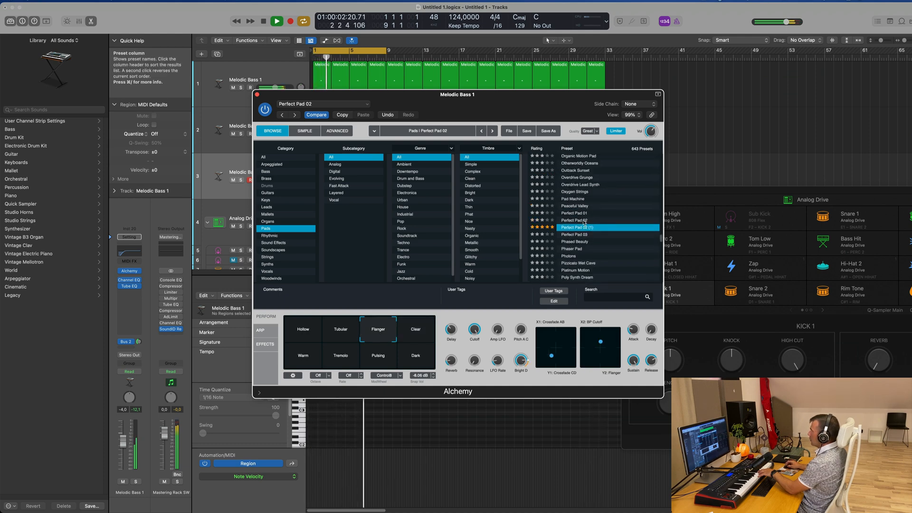
{"action": "left_click", "coordinate": [584, 214]}
Compare the Rich, Stirred, Shaken, Bold and Gentle snapshots of Perfect Pad 01 and settle on Soft
{"action": "left_click", "coordinate": [342, 332]}
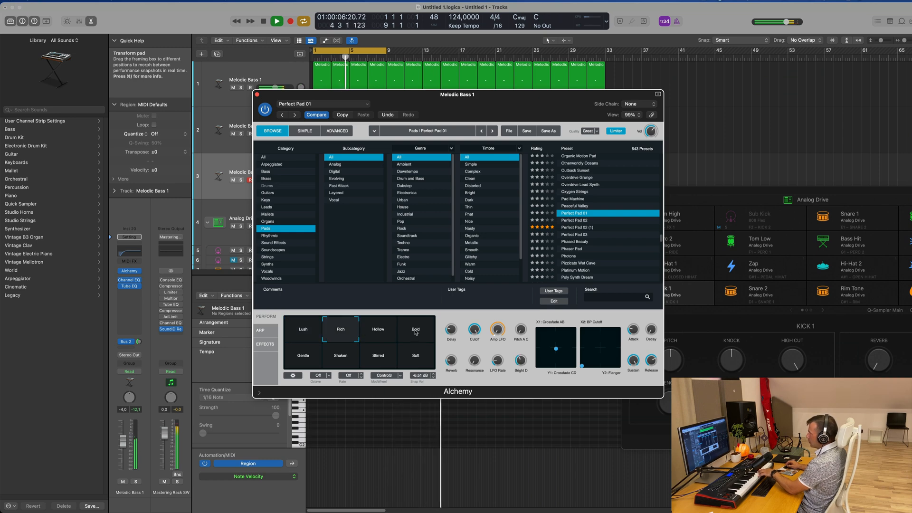
{"action": "left_click", "coordinate": [378, 355]}
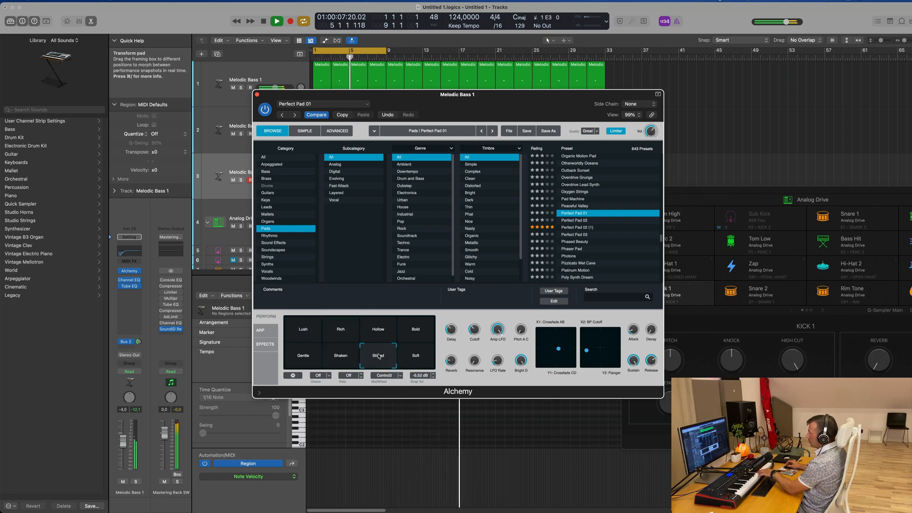
{"action": "left_click", "coordinate": [342, 359]}
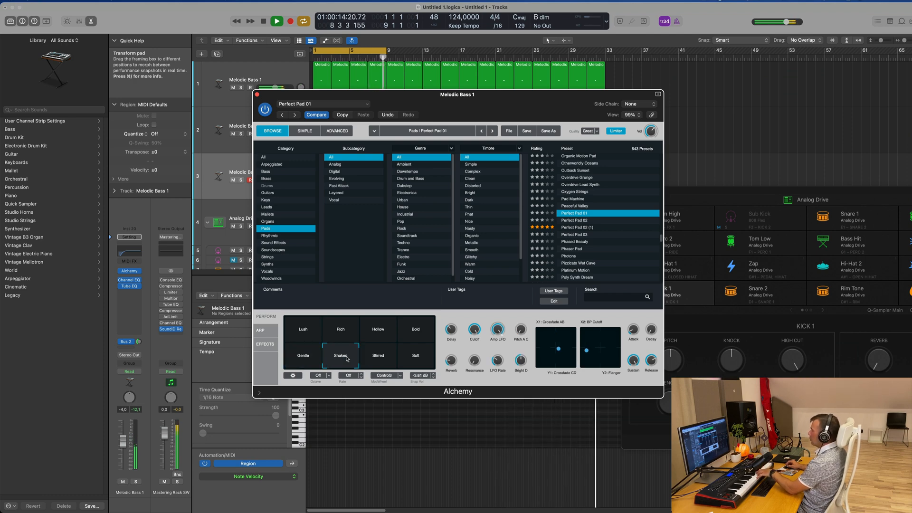
{"action": "left_click", "coordinate": [417, 330]}
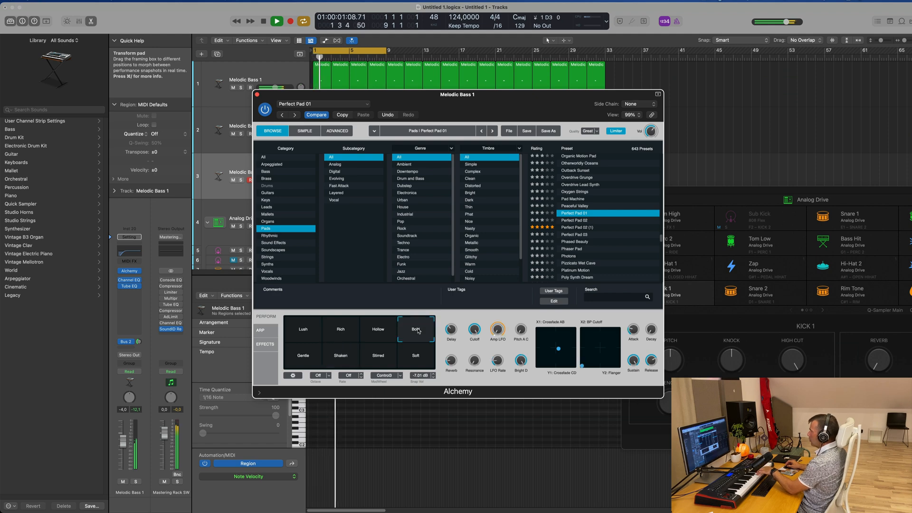
{"action": "left_click", "coordinate": [350, 360]}
{"action": "left_click", "coordinate": [392, 359]}
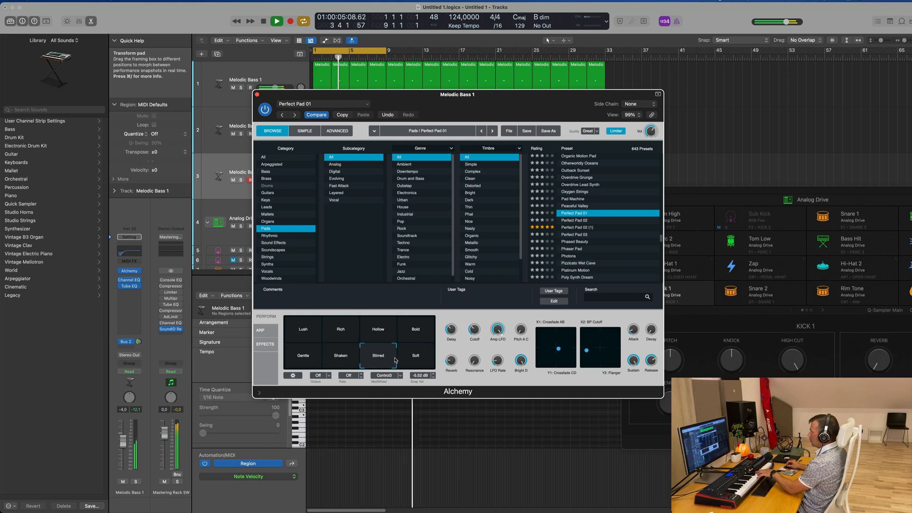
{"action": "left_click", "coordinate": [409, 359]}
{"action": "left_click", "coordinate": [293, 356]}
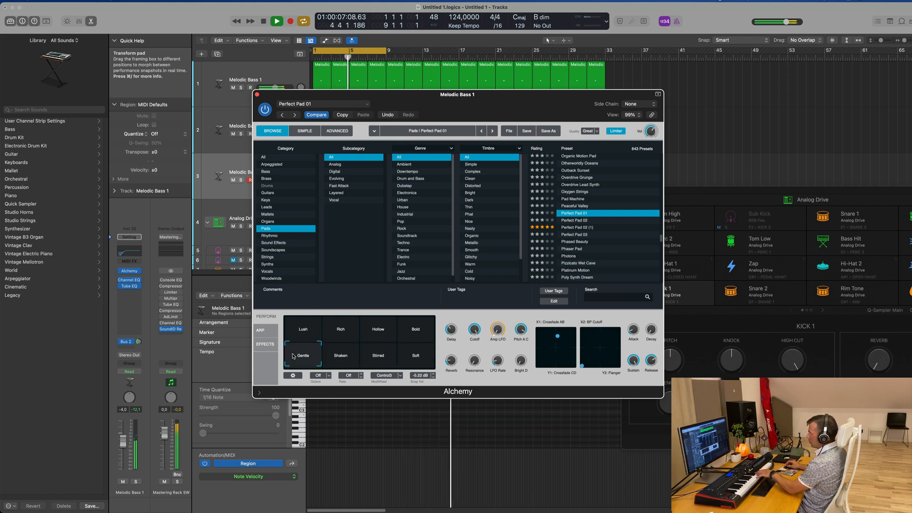
{"action": "left_click", "coordinate": [373, 354]}
{"action": "left_click", "coordinate": [414, 366]}
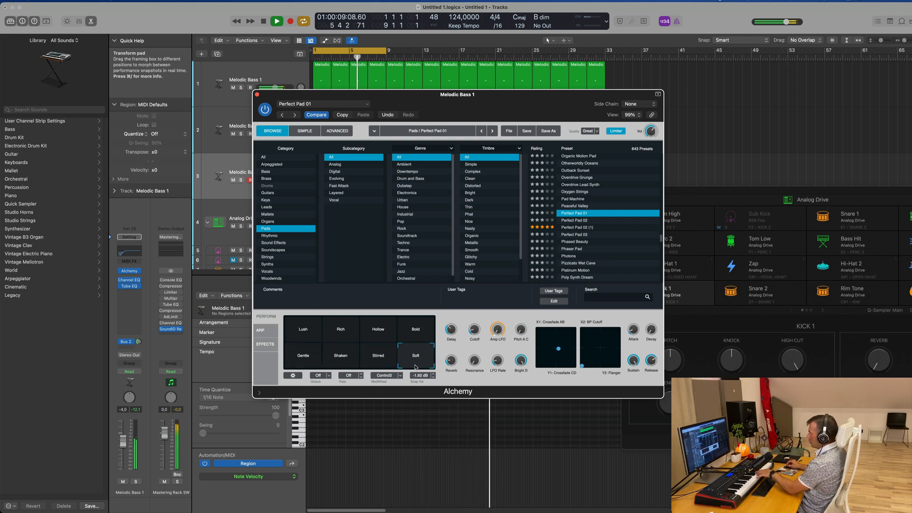
Switch Perfect Pad 01 to the Bold snapshot and raise the third track's fader to about -0.2 dB
{"action": "left_click", "coordinate": [420, 329]}
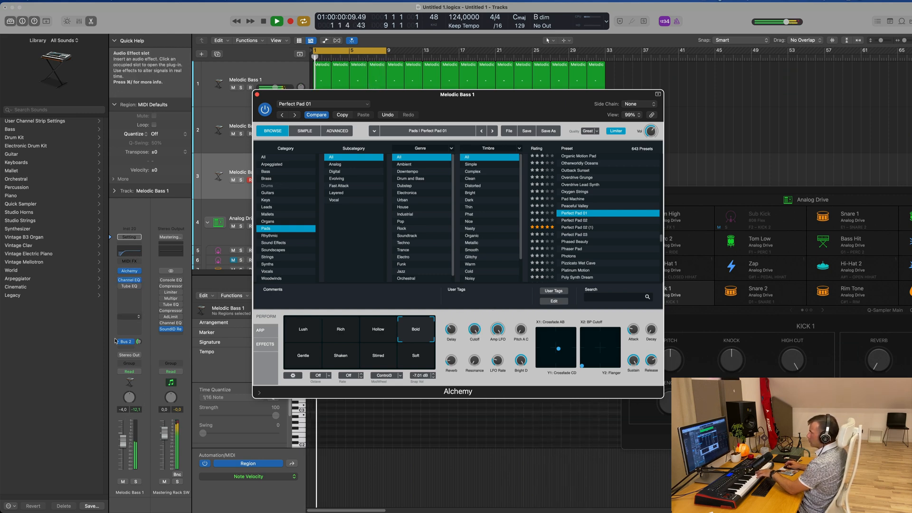
{"action": "left_click_drag", "start_coordinate": [123, 428], "coordinate": [124, 424]}
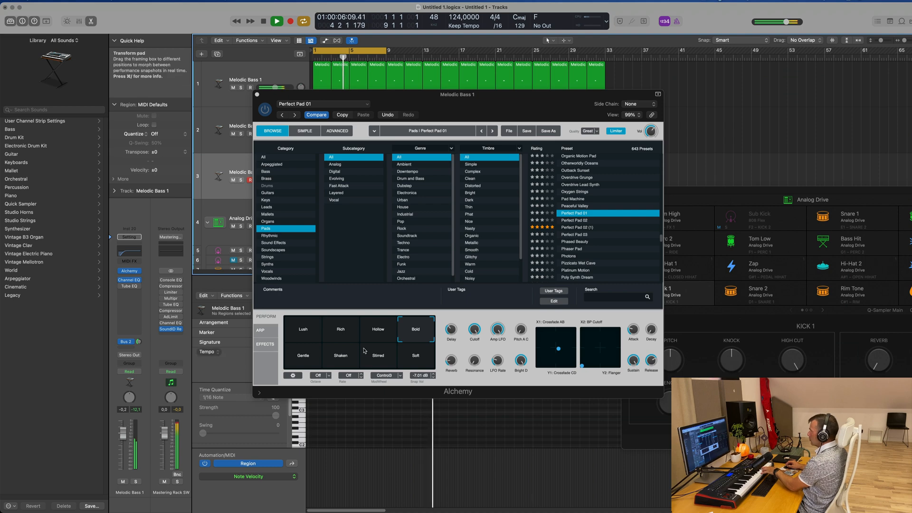
Record a four-bar pad chord part on the third track and move the recorded region to start at bar 1
{"action": "left_click_drag", "start_coordinate": [542, 100], "coordinate": [702, 134]}
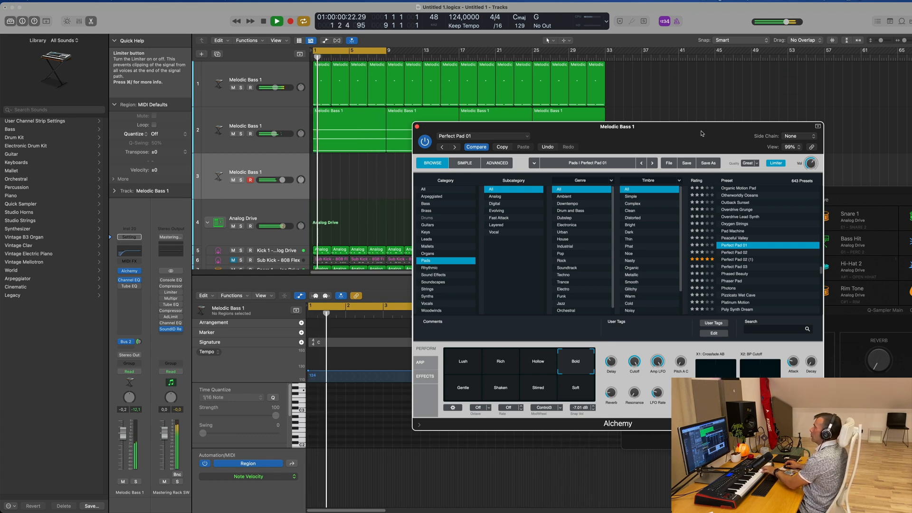
{"action": "key", "text": "r"}
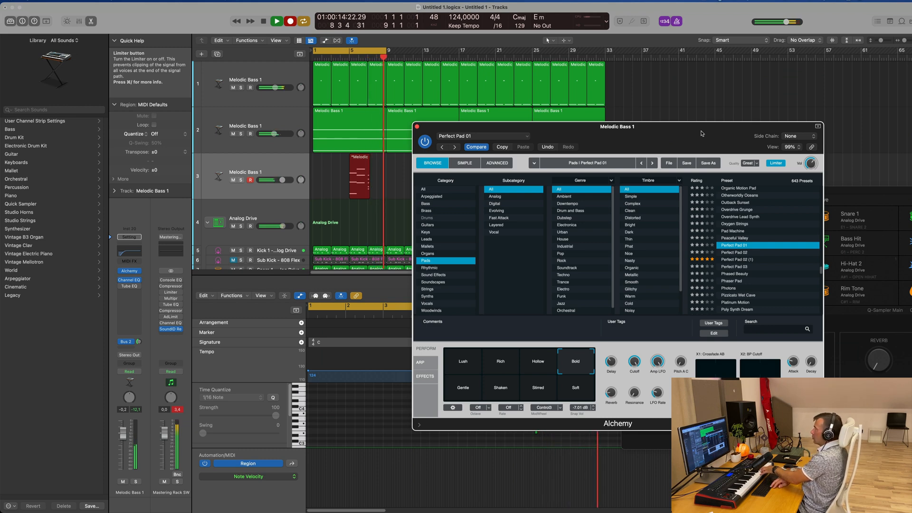
{"action": "key", "text": "space"}
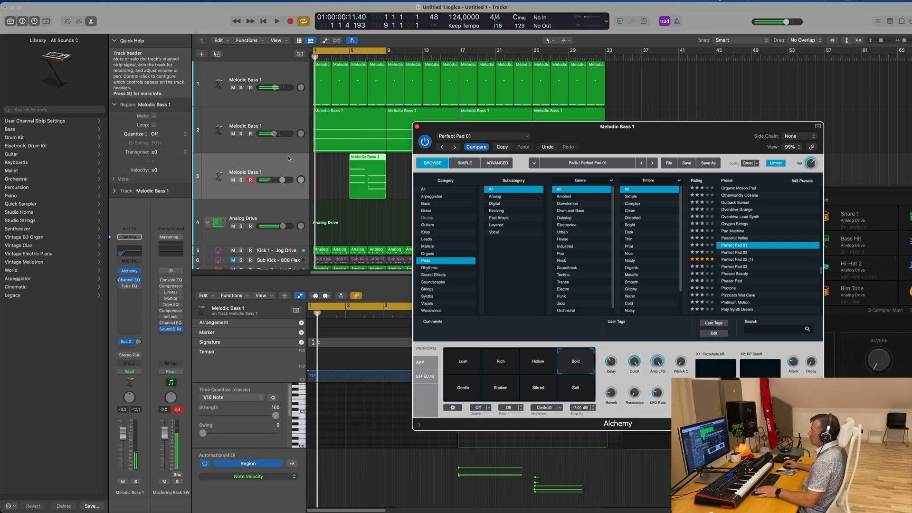
{"action": "left_click_drag", "start_coordinate": [372, 162], "coordinate": [335, 161]}
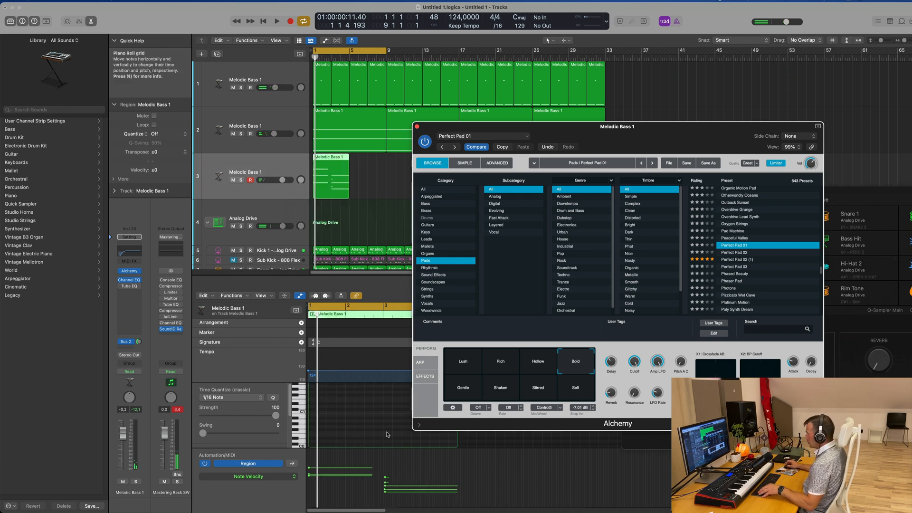
{"action": "left_click", "coordinate": [417, 128]}
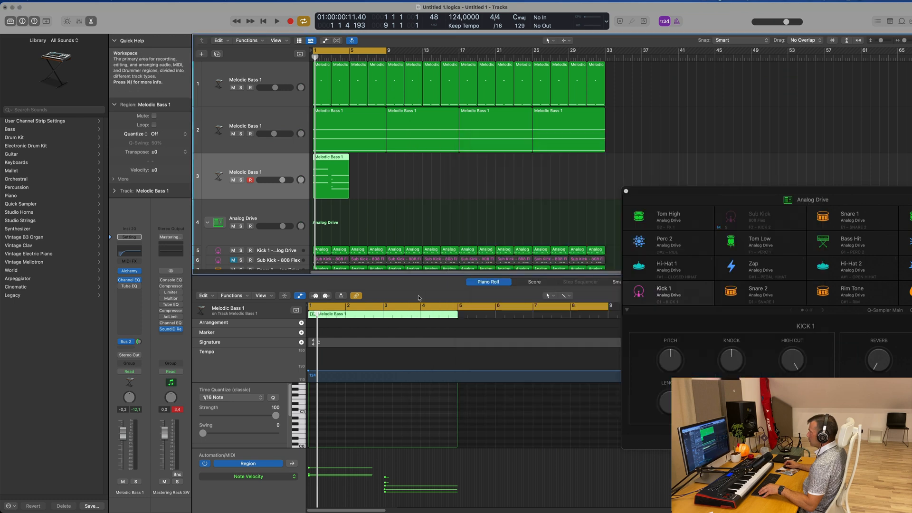
Delete the stray short note from the pad region and align the chords so the first lasts until the second begins at bar 3
{"action": "scroll", "coordinate": [381, 416], "scroll_direction": "down", "scroll_amount": 3}
{"action": "left_click", "coordinate": [380, 415]}
{"action": "left_click", "coordinate": [390, 405]}
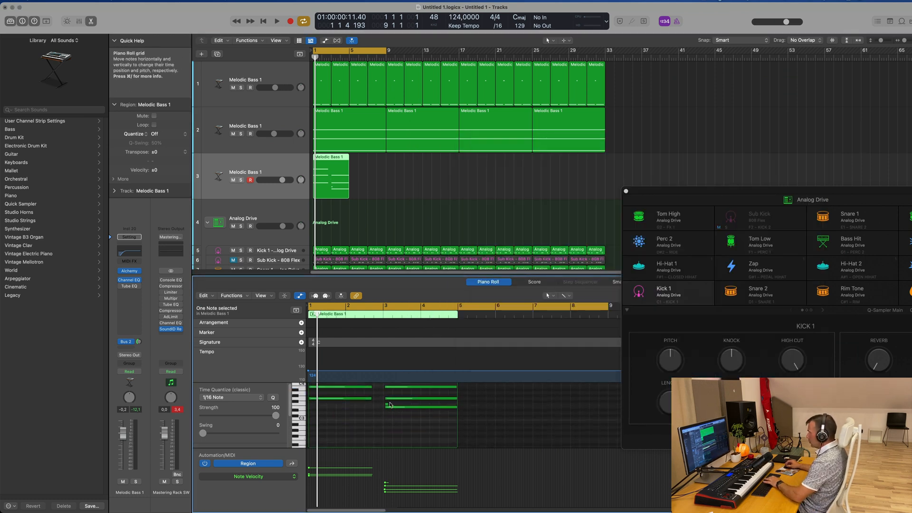
{"action": "key", "text": "super+a"}
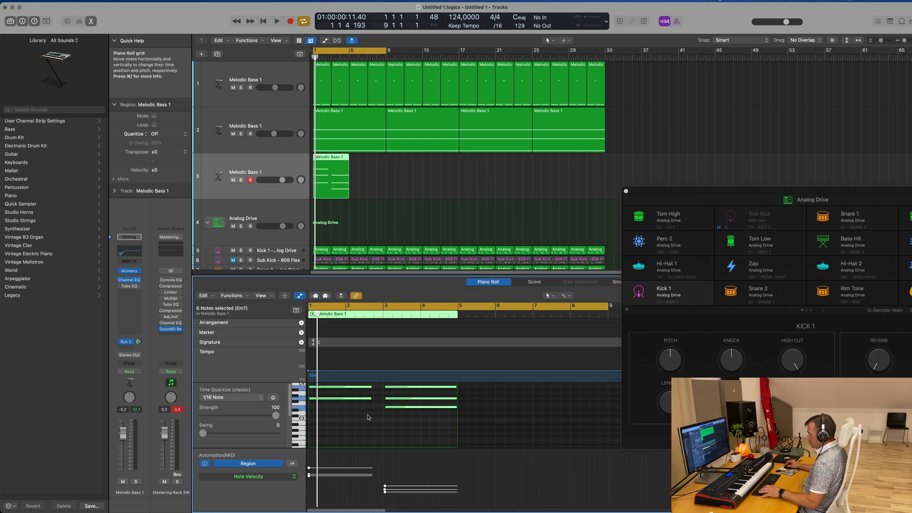
{"action": "scroll", "coordinate": [372, 429], "scroll_direction": "up", "scroll_amount": 1}
{"action": "left_click_drag", "start_coordinate": [396, 390], "coordinate": [456, 407]}
{"action": "scroll", "coordinate": [414, 407], "scroll_direction": "up", "scroll_amount": 1}
{"action": "left_click", "coordinate": [404, 408]}
Repeat the four-bar pad region seven times so the third track runs to bar 33 like the tracks above
{"action": "left_click", "coordinate": [340, 181]}
{"action": "key", "text": "super+r"}
{"action": "key", "text": "super+r"}
{"action": "key", "text": "super+r"}
{"action": "key", "text": "super+r"}
{"action": "key", "text": "super+r"}
{"action": "key", "text": "super+r"}
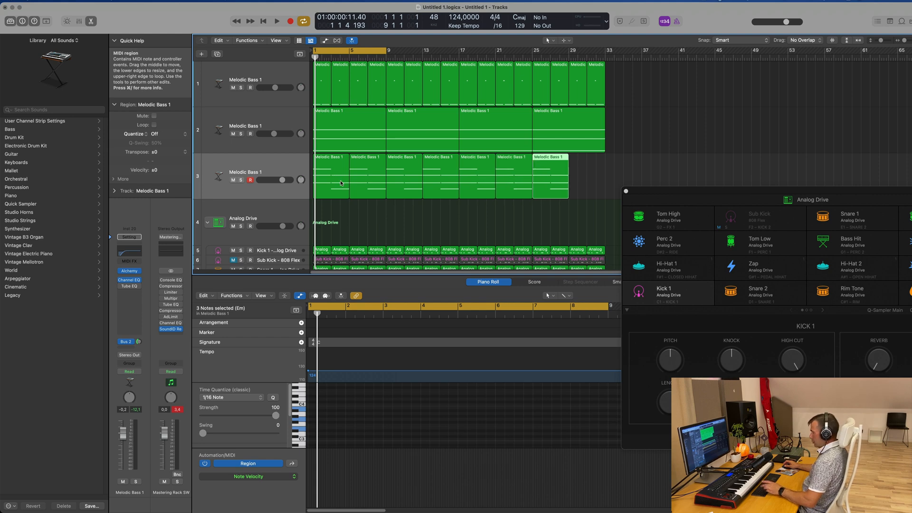
{"action": "key", "text": "super+r"}
Play back the arrangement with the repeated pad part and examine the second chord of the first pad region
{"action": "key", "text": "space"}
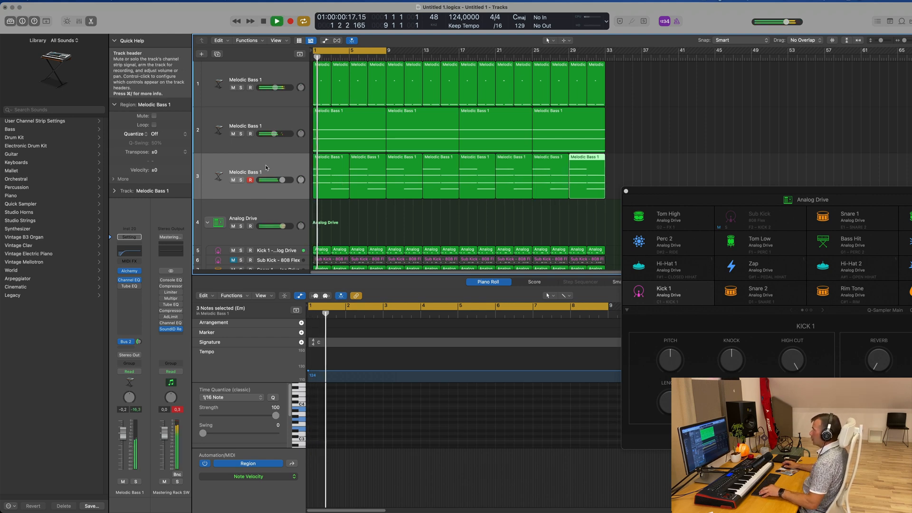
{"action": "left_click", "coordinate": [270, 173]}
{"action": "key", "text": "super+Left"}
{"action": "key", "text": "super+Left"}
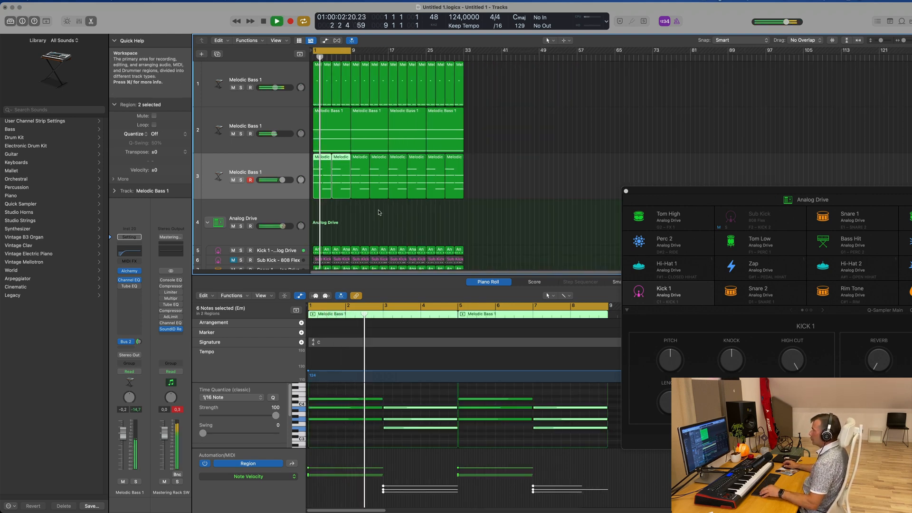
{"action": "left_click", "coordinate": [372, 227]}
{"action": "key", "text": "super+Right"}
{"action": "key", "text": "super+Right"}
{"action": "key", "text": "super+Right"}
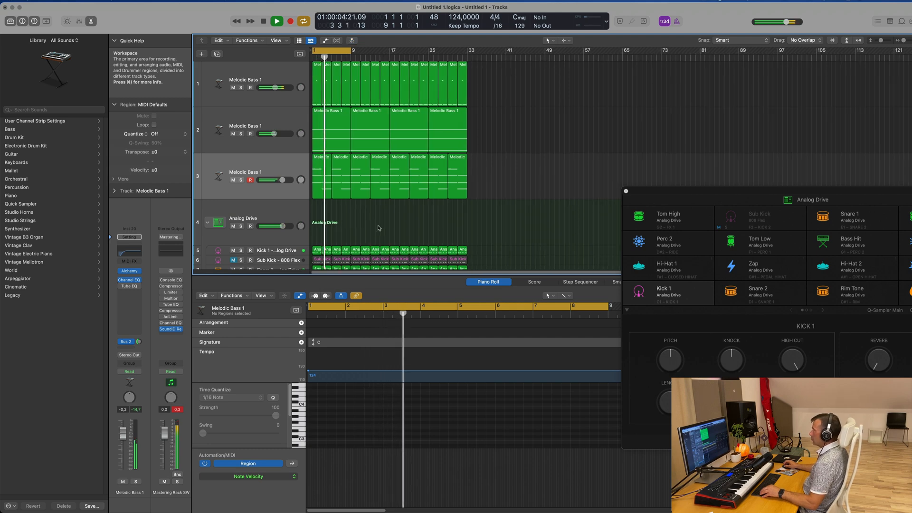
{"action": "key", "text": "super+Left"}
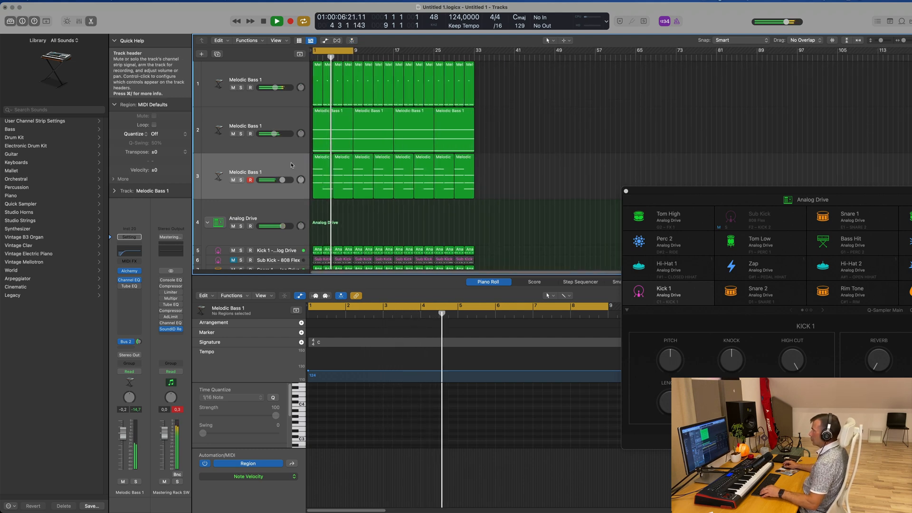
{"action": "left_click", "coordinate": [276, 165]}
{"action": "left_click", "coordinate": [374, 233]}
{"action": "key", "text": "space"}
{"action": "left_click", "coordinate": [328, 183]}
{"action": "key", "text": "space"}
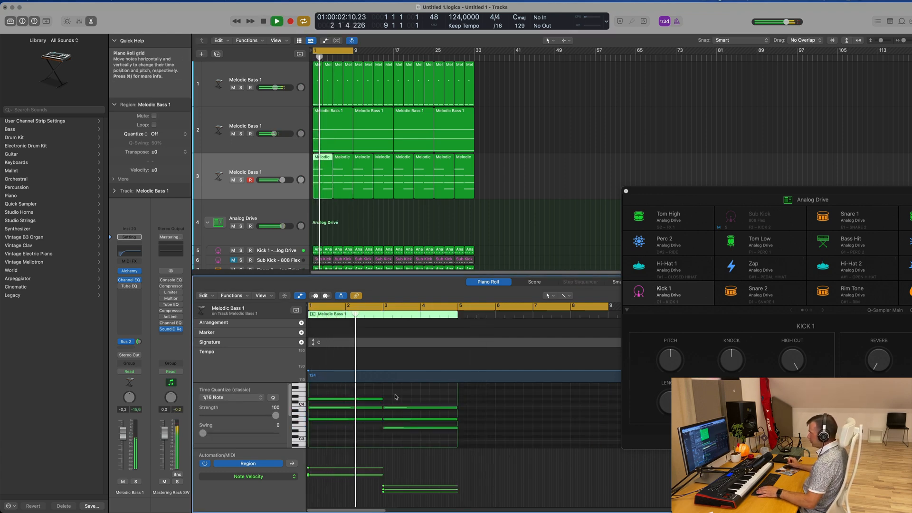
{"action": "left_click_drag", "start_coordinate": [416, 396], "coordinate": [414, 431]}
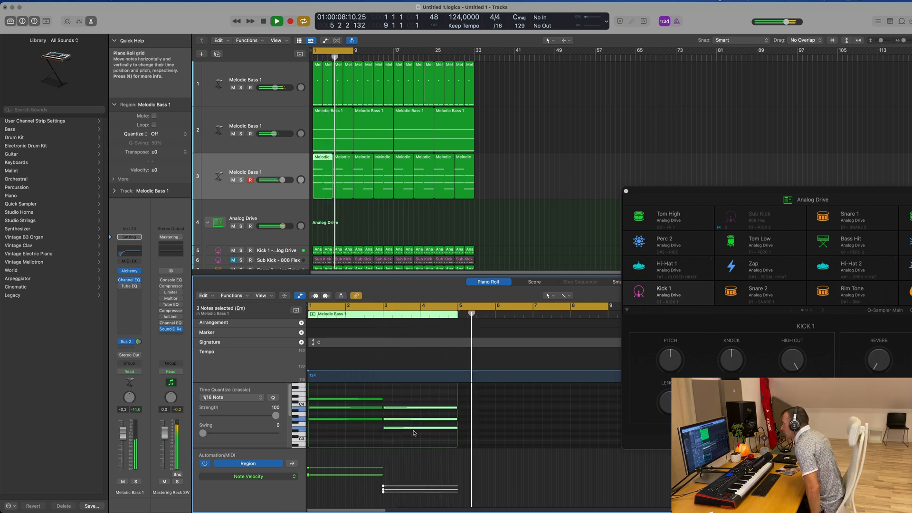
{"action": "key", "text": "space"}
{"action": "key", "text": "space"}
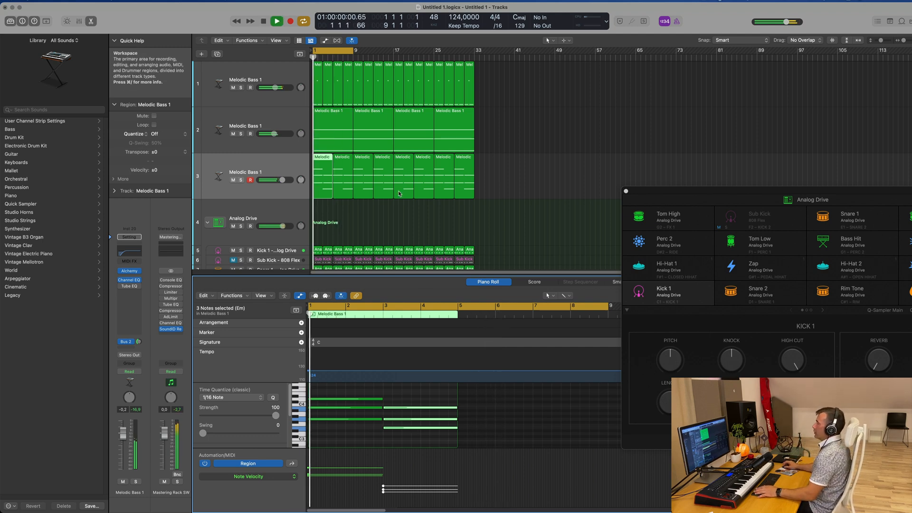
Restart playback and lower the third track's fader to about -4.4 dB
{"action": "left_click", "coordinate": [283, 155]}
{"action": "key", "text": "space"}
{"action": "key", "text": "space"}
{"action": "left_click_drag", "start_coordinate": [126, 435], "coordinate": [127, 446]}
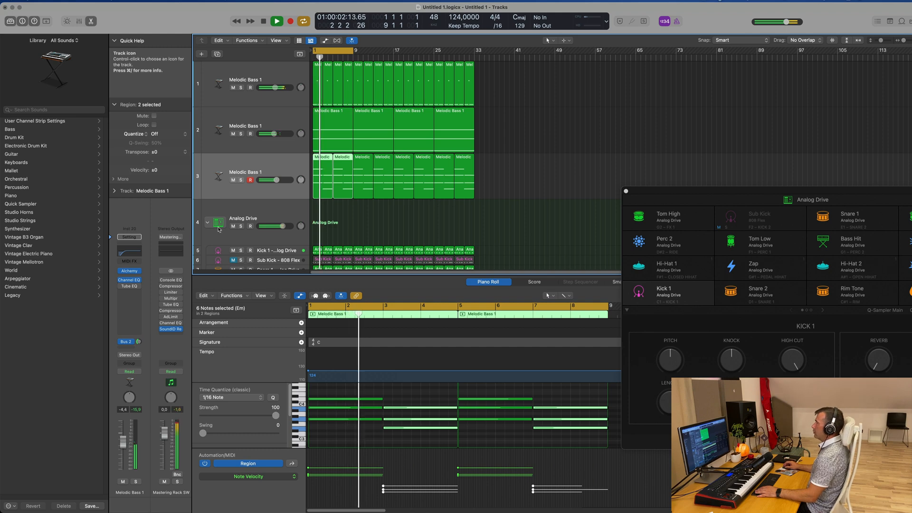
Create a fourth track with the same settings as the pad track and restart playback from the beginning
{"action": "left_click", "coordinate": [217, 53]}
{"action": "left_click", "coordinate": [703, 0]}
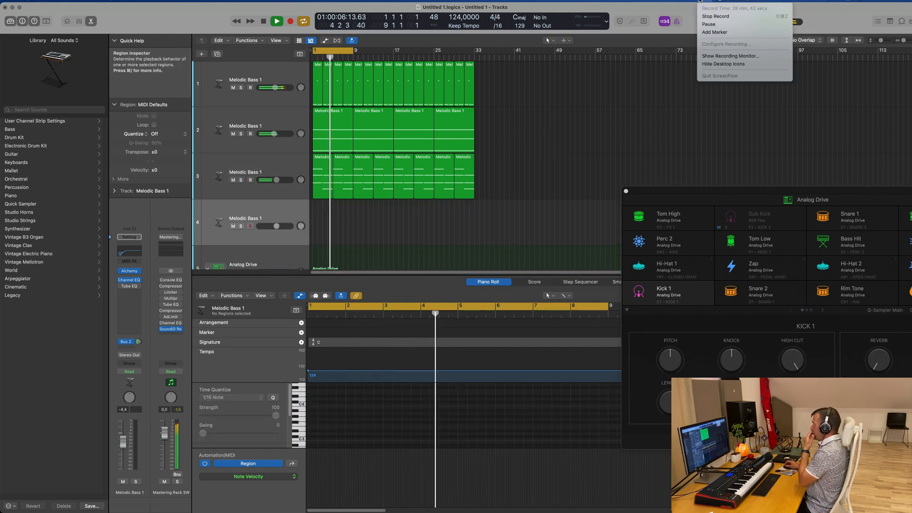
{"action": "left_click", "coordinate": [702, 1]}
{"action": "key", "text": "space"}
{"action": "key", "text": "space"}
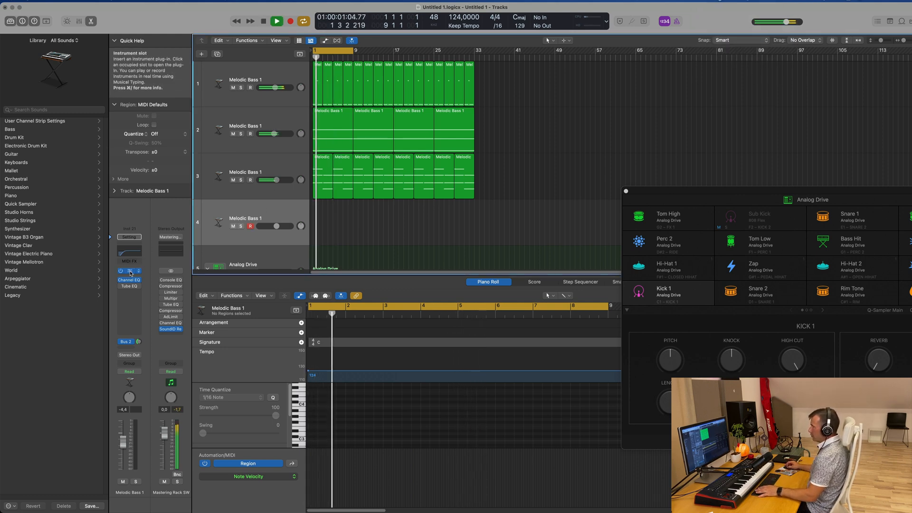
Load the 80s Sync Lead preset from the Leads category into the fourth track's Alchemy
{"action": "left_click", "coordinate": [137, 271]}
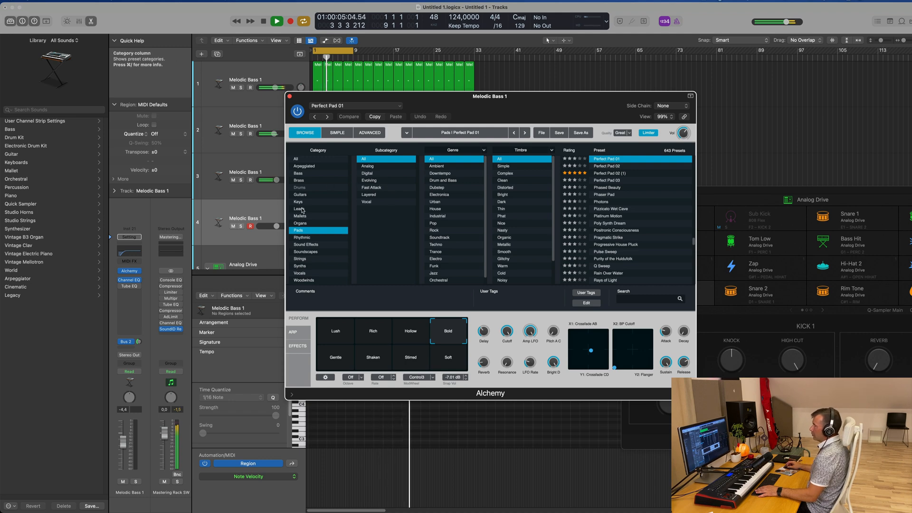
{"action": "left_click", "coordinate": [317, 208]}
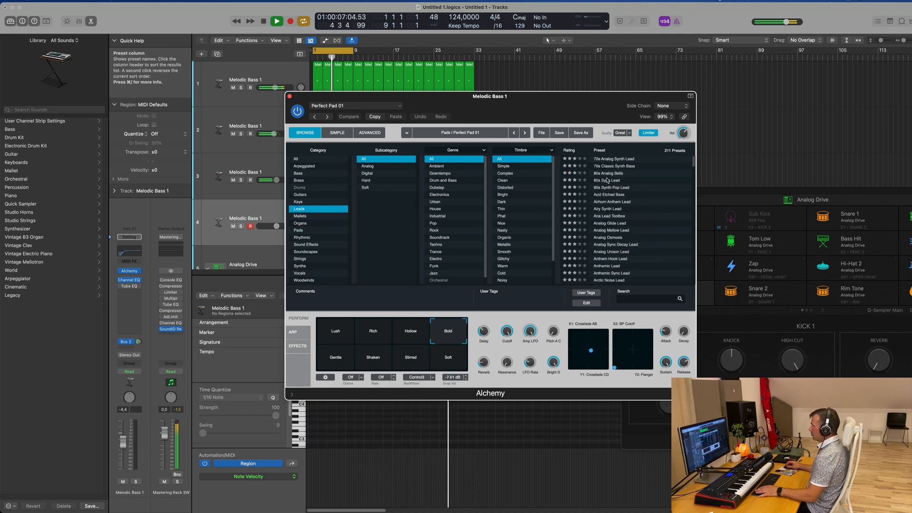
{"action": "left_click", "coordinate": [607, 180]}
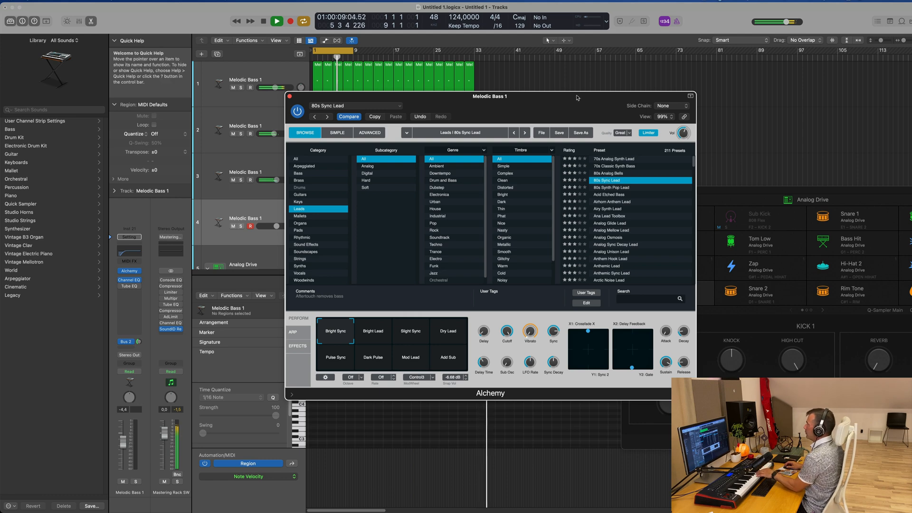
{"action": "left_click_drag", "start_coordinate": [571, 98], "coordinate": [761, 94]}
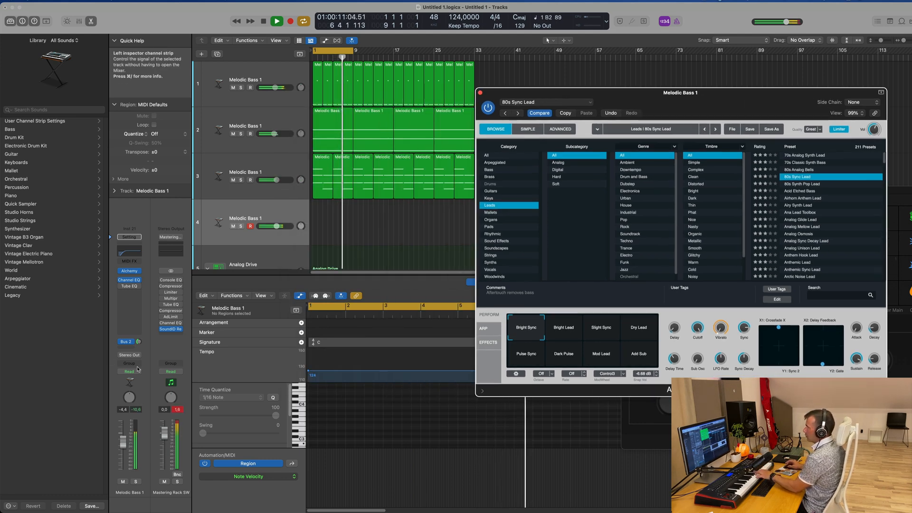
Lower the fourth track's fader to about -12.6 dB and set its Bus 2 delay send to about -5.2 dB
{"action": "left_click_drag", "start_coordinate": [123, 442], "coordinate": [123, 452]}
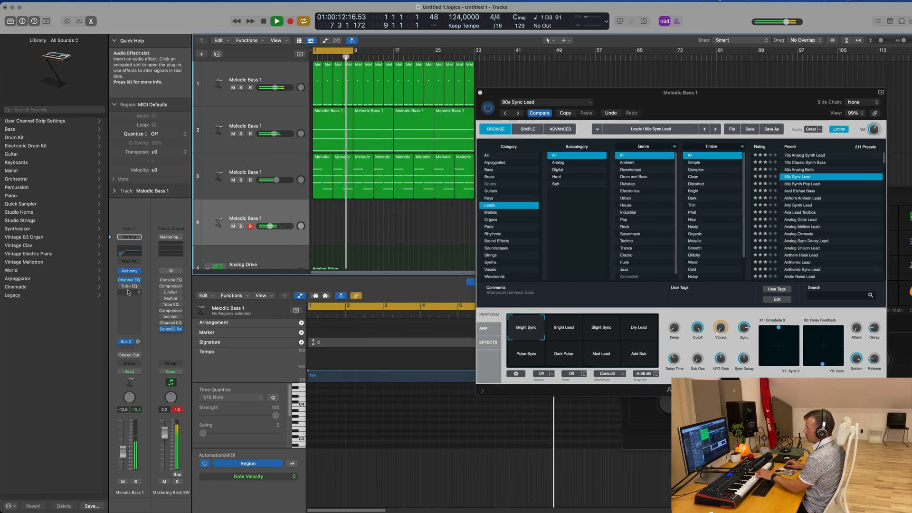
{"action": "left_click", "coordinate": [139, 341]}
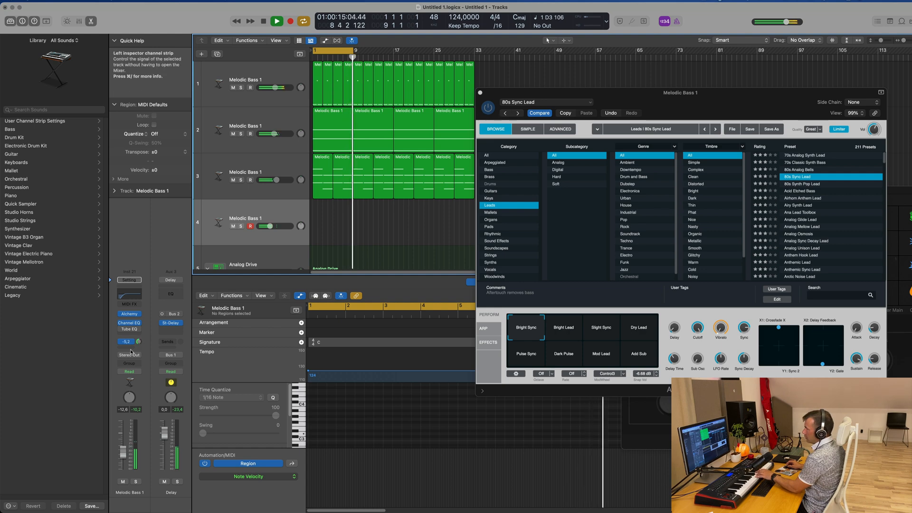
Add a Bus 4 send to the lead track and insert a stereo SilverVerb on its aux channel
{"action": "left_click", "coordinate": [129, 349]}
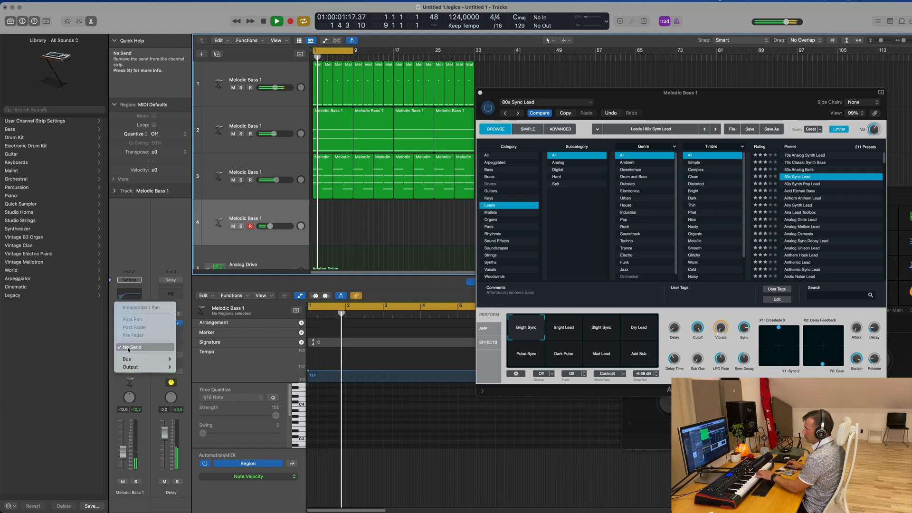
{"action": "mouse_move", "coordinate": [140, 359]}
{"action": "left_click", "coordinate": [197, 226]}
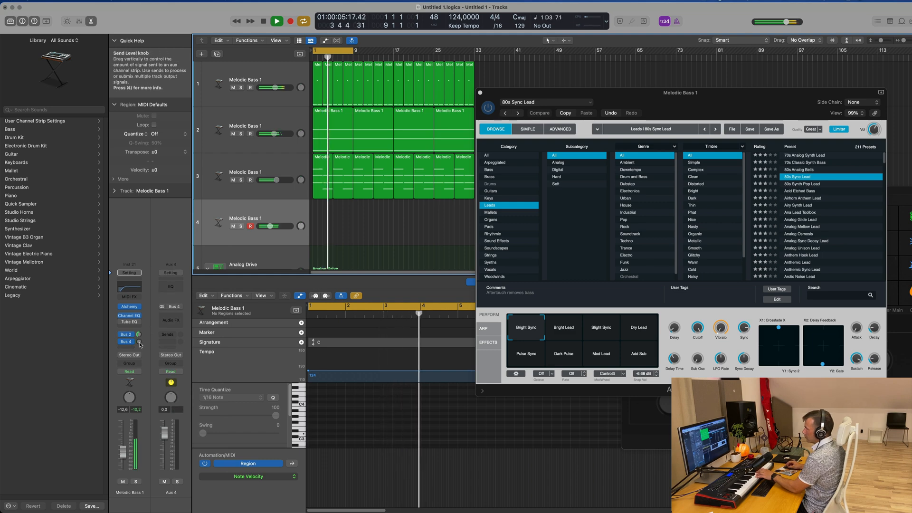
{"action": "left_click", "coordinate": [171, 318]}
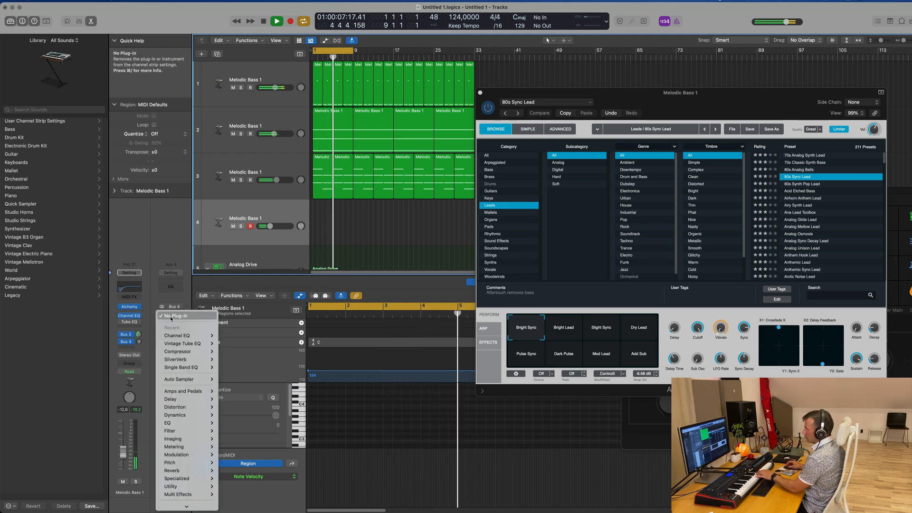
{"action": "mouse_move", "coordinate": [200, 359]}
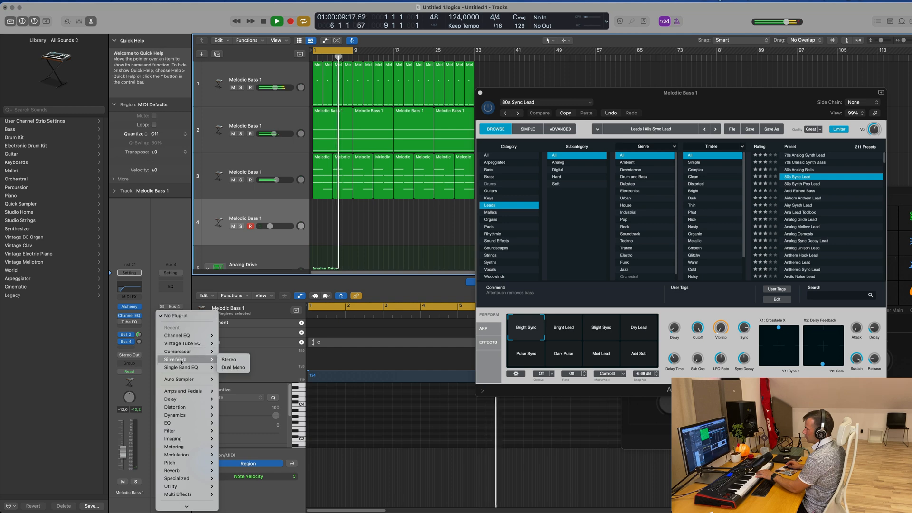
{"action": "left_click", "coordinate": [233, 359]}
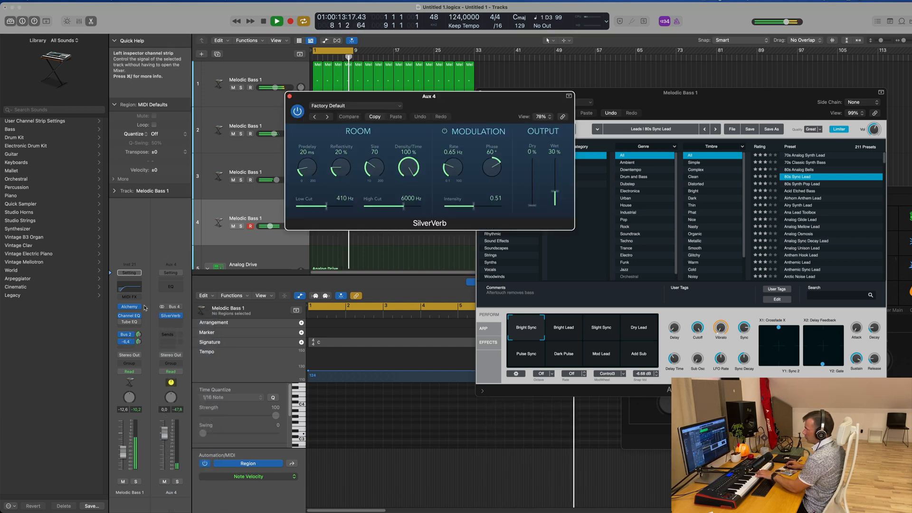
Set the lead's Bus 4 send to about -4.5 dB and load SilverVerb's grandiose preset with the wet level at 94%
{"action": "left_click_drag", "start_coordinate": [139, 341], "coordinate": [141, 334]}
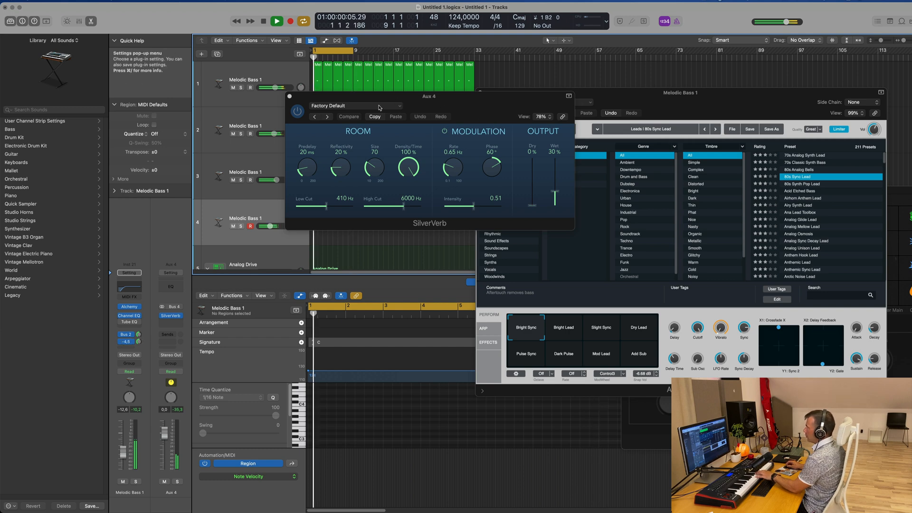
{"action": "left_click", "coordinate": [355, 105]}
{"action": "left_click", "coordinate": [364, 255]}
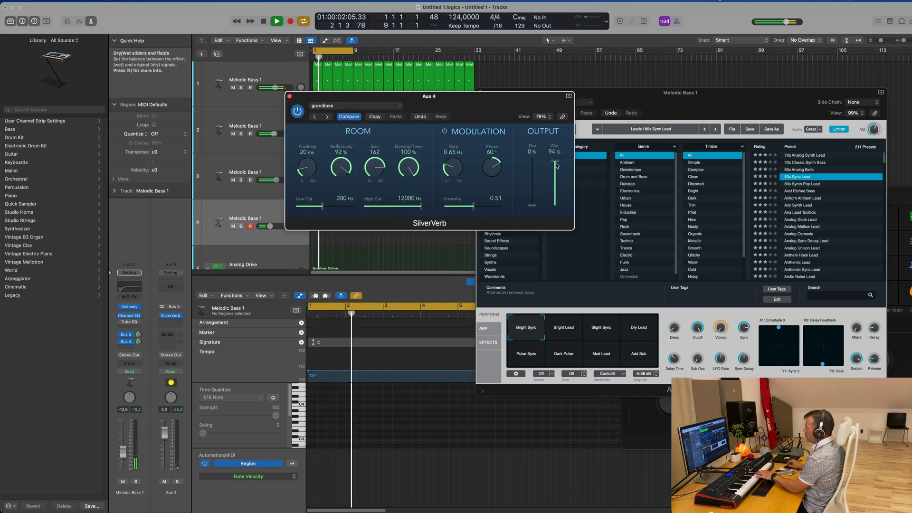
{"action": "left_click", "coordinate": [289, 96]}
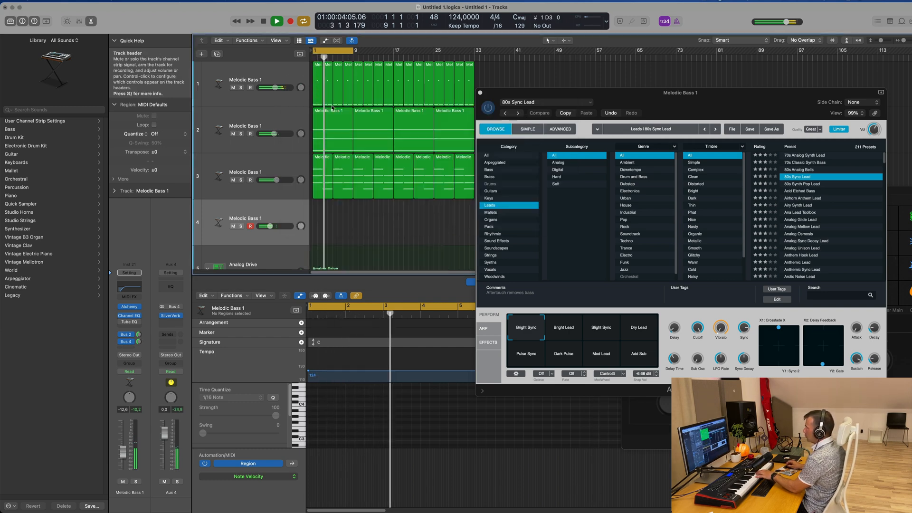
{"action": "left_click_drag", "start_coordinate": [585, 99], "coordinate": [522, 66]}
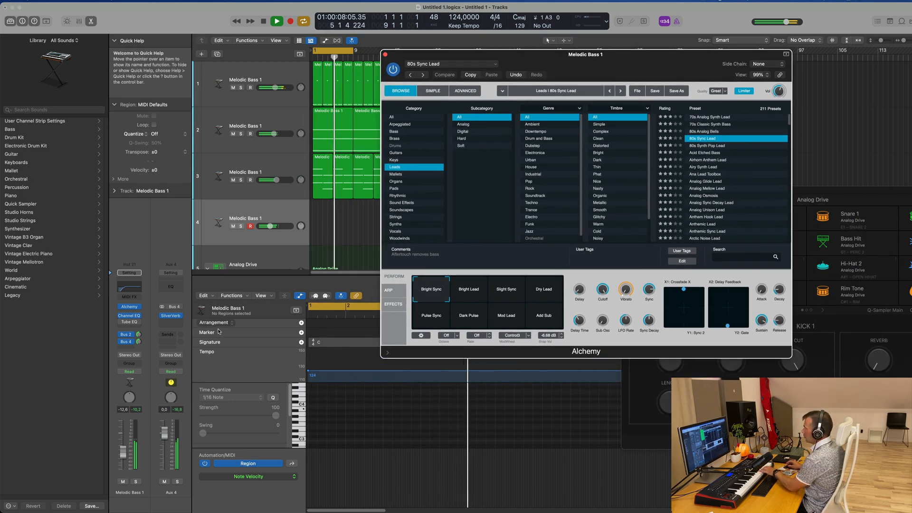
Audition the 80s Sync Lead performance snapshots, including Slight Sync, Pulse Sync and Add Sub, and lower the lead track's fader to about -15.6 dB
{"action": "left_click", "coordinate": [458, 287]}
{"action": "left_click", "coordinate": [508, 294]}
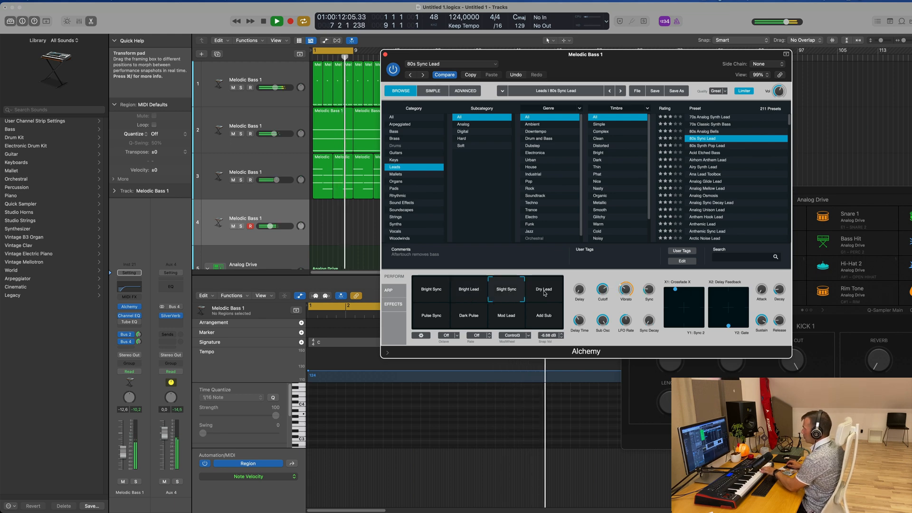
{"action": "left_click_drag", "start_coordinate": [122, 449], "coordinate": [122, 459]}
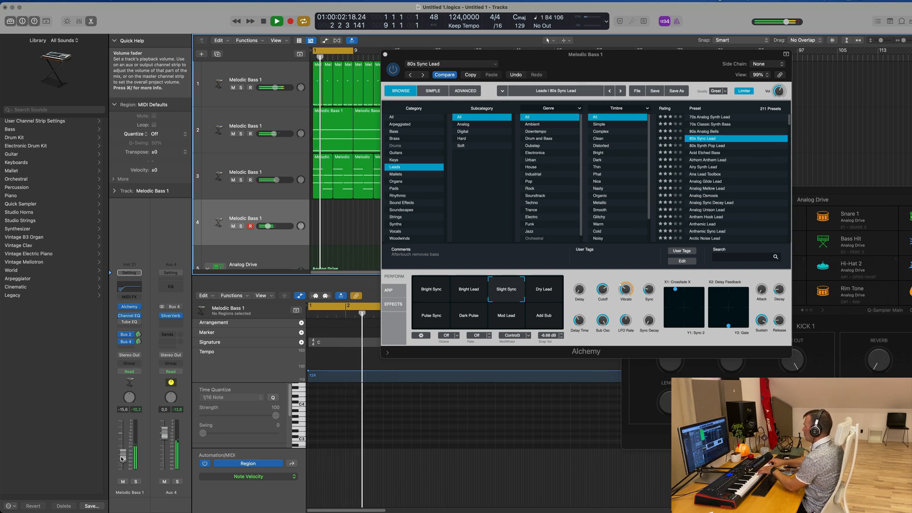
{"action": "left_click", "coordinate": [487, 290]}
{"action": "left_click", "coordinate": [425, 317]}
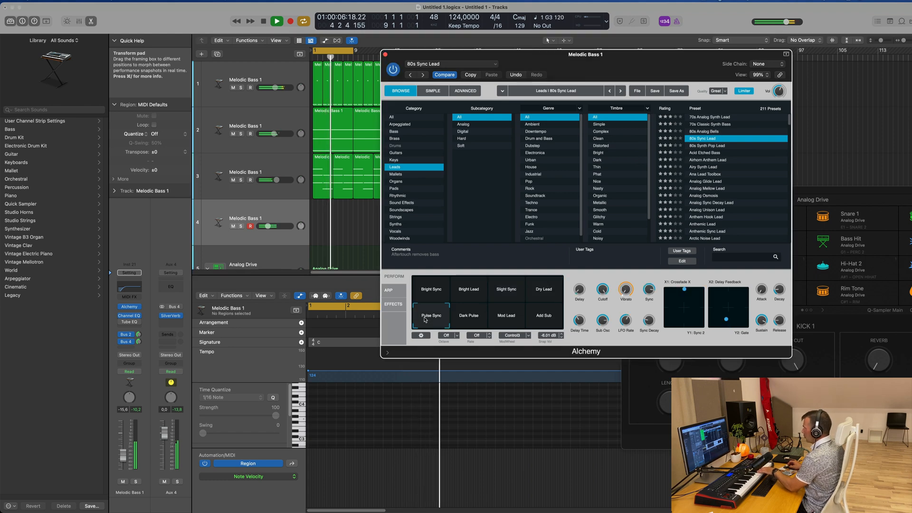
{"action": "left_click", "coordinate": [476, 318]}
{"action": "left_click", "coordinate": [501, 320]}
{"action": "left_click", "coordinate": [544, 317]}
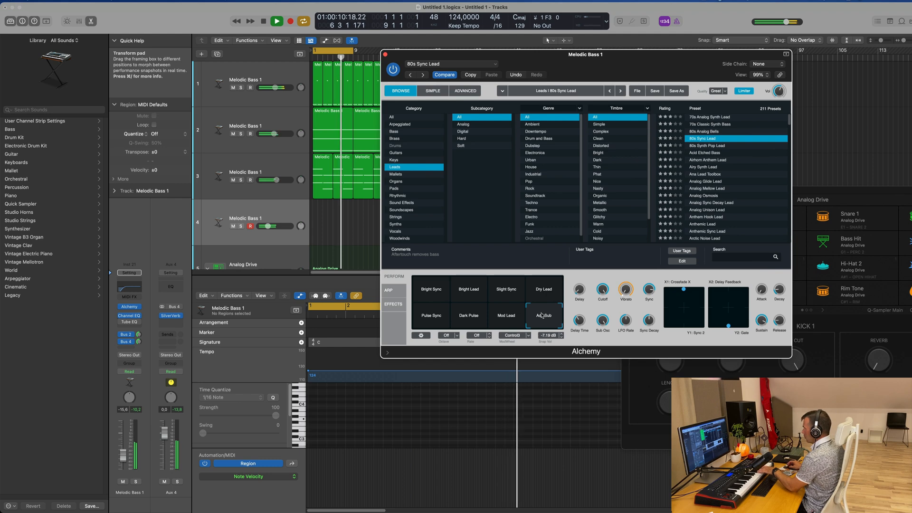
Record a melody with the Airhorn Anthem Lead preset over bars 1 to 9 on the fourth track, raising its fader to about -3.4 dB
{"action": "left_click", "coordinate": [717, 160]}
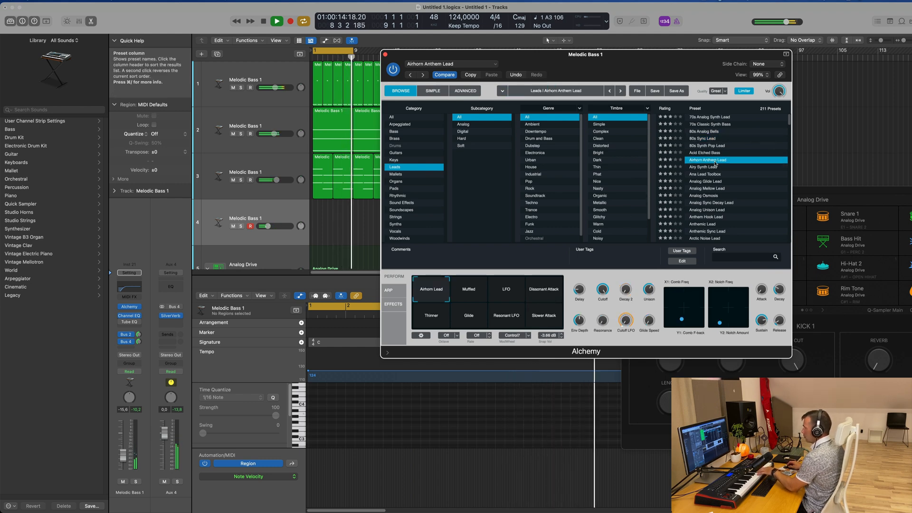
{"action": "left_click_drag", "start_coordinate": [123, 453], "coordinate": [122, 429]}
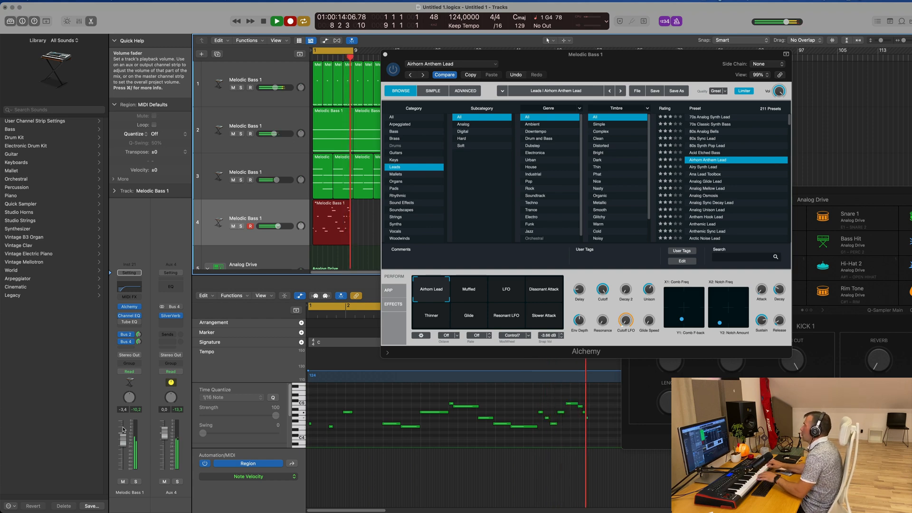
{"action": "key", "text": "space"}
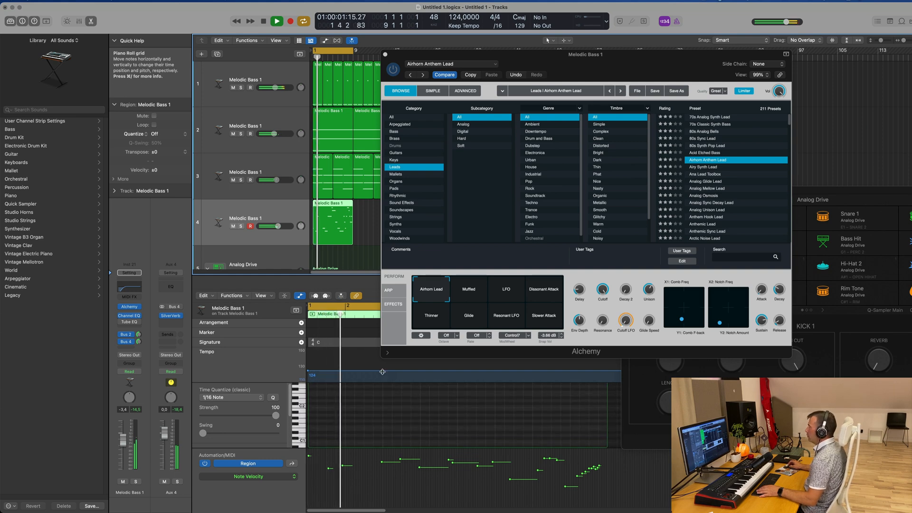
Open the recorded lead region in the Piano Roll and close the Alchemy window
{"action": "key", "text": "e"}
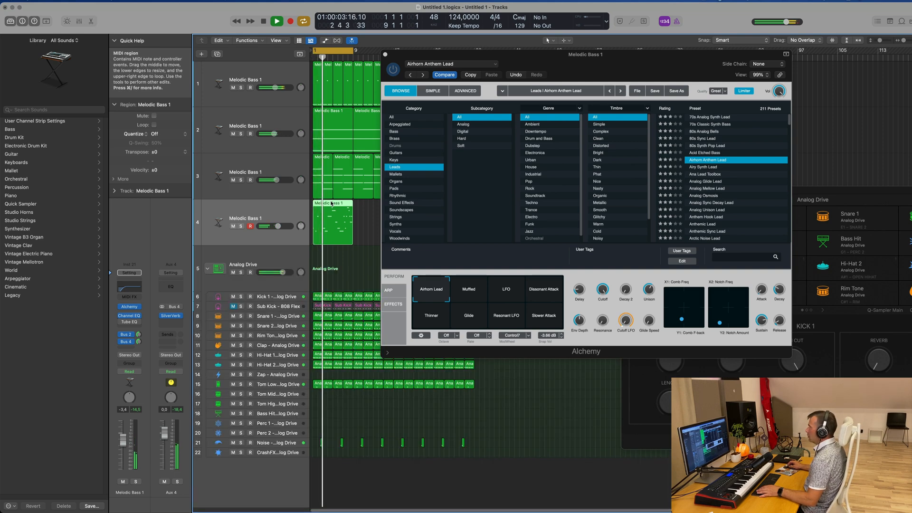
{"action": "double_click", "coordinate": [331, 204]}
{"action": "left_click", "coordinate": [385, 55]}
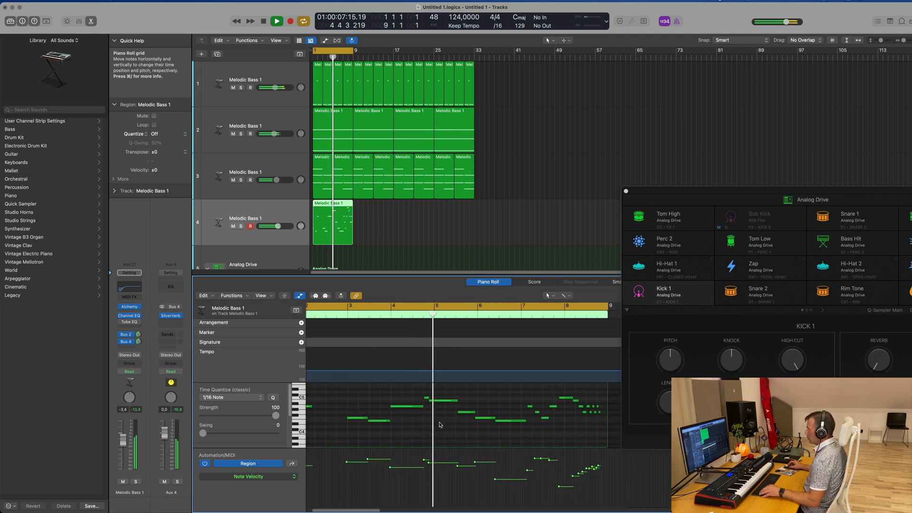
{"action": "key", "text": "super+Left"}
{"action": "key", "text": "super+Left"}
{"action": "key", "text": "super+Left"}
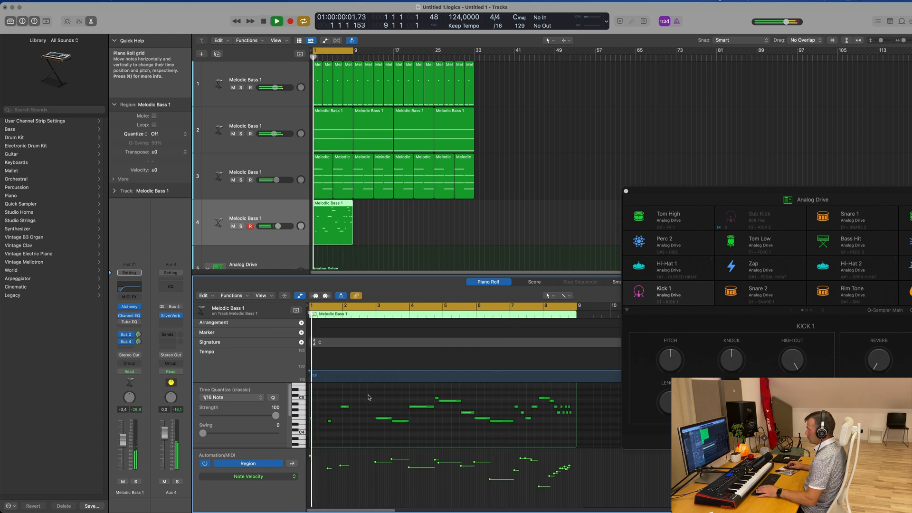
Delete the first three notes of the lead melody and move the remaining notes to start at bar 1
{"action": "left_click_drag", "start_coordinate": [366, 397], "coordinate": [312, 430]}
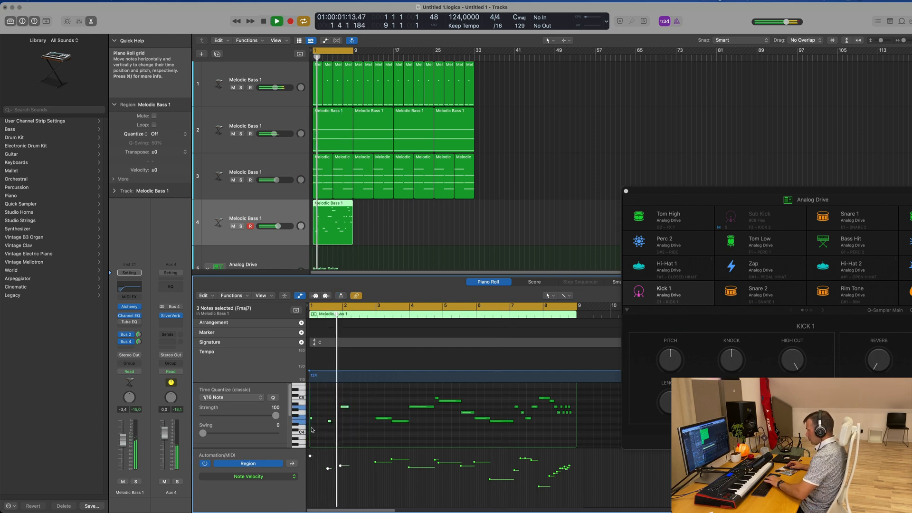
{"action": "left_click", "coordinate": [371, 400]}
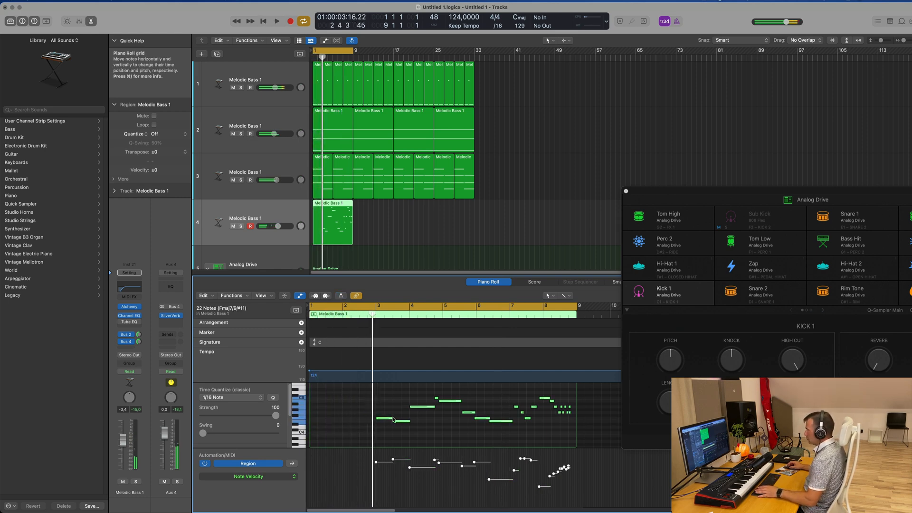
{"action": "left_click_drag", "start_coordinate": [383, 419], "coordinate": [318, 421]}
{"action": "key", "text": "space"}
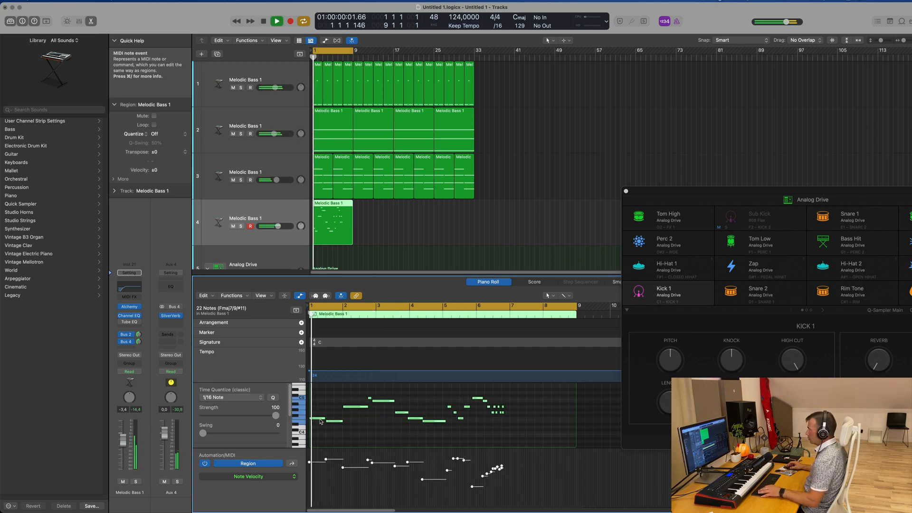
Shorten the long lead note starting at position 2 4 3 1 to a length of 0 2 2 0
{"action": "key", "text": "super+Left"}
{"action": "key", "text": "super+Right"}
{"action": "key", "text": "super+Right"}
{"action": "key", "text": "super+Right"}
{"action": "key", "text": "super+Right"}
{"action": "key", "text": "super+Right"}
{"action": "key", "text": "super+Left"}
{"action": "left_click", "coordinate": [411, 425]}
{"action": "key", "text": "super+Left"}
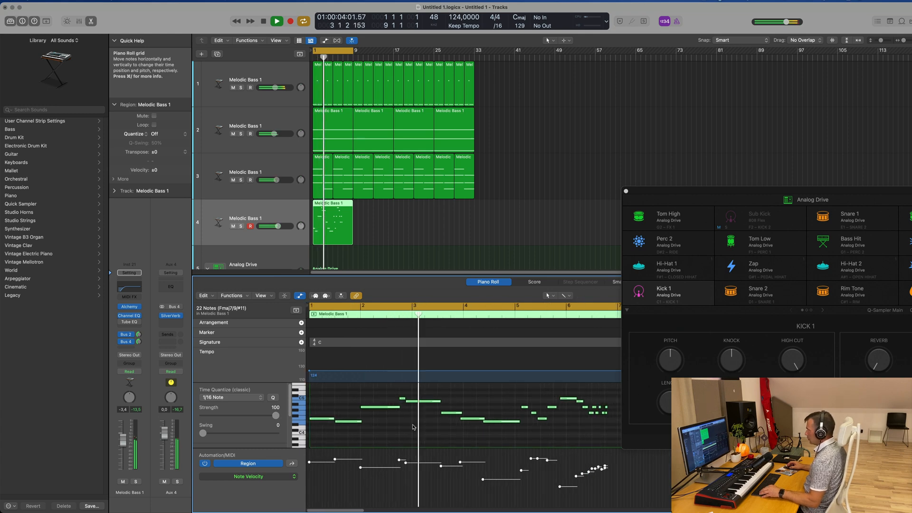
{"action": "left_click", "coordinate": [435, 399]}
{"action": "left_click", "coordinate": [434, 400]}
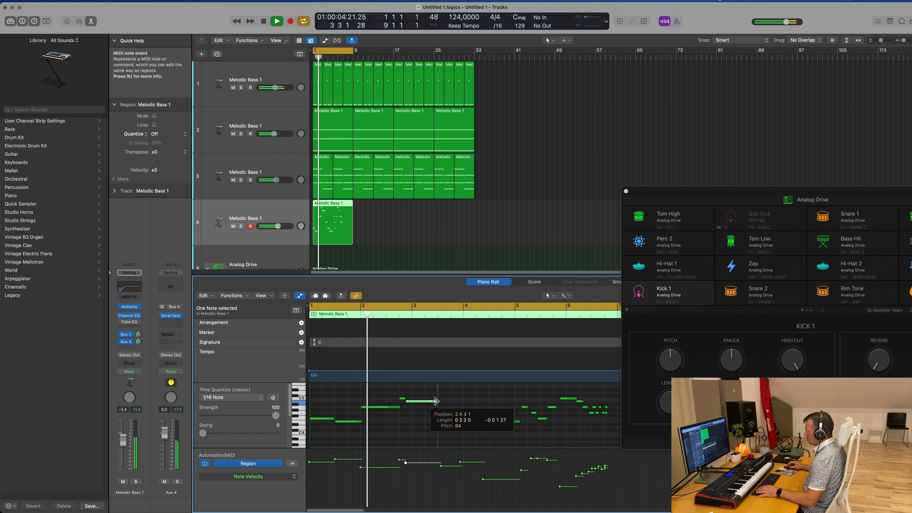
{"action": "scroll", "coordinate": [426, 416], "scroll_direction": "down", "scroll_amount": 1}
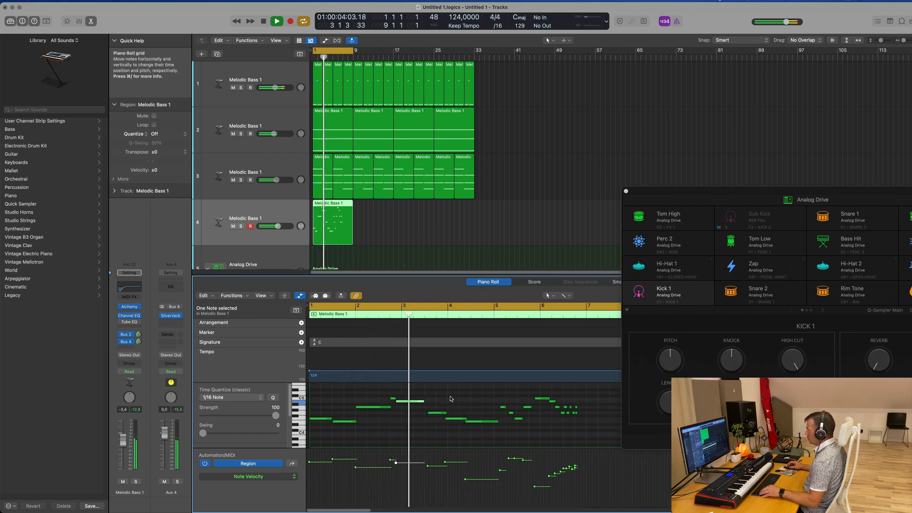
Move all lead notes after the long B4 note so that they start at bar 4, and play back the result
{"action": "left_click_drag", "start_coordinate": [440, 393], "coordinate": [609, 446]}
{"action": "left_click_drag", "start_coordinate": [438, 416], "coordinate": [452, 415]}
{"action": "key", "text": "space"}
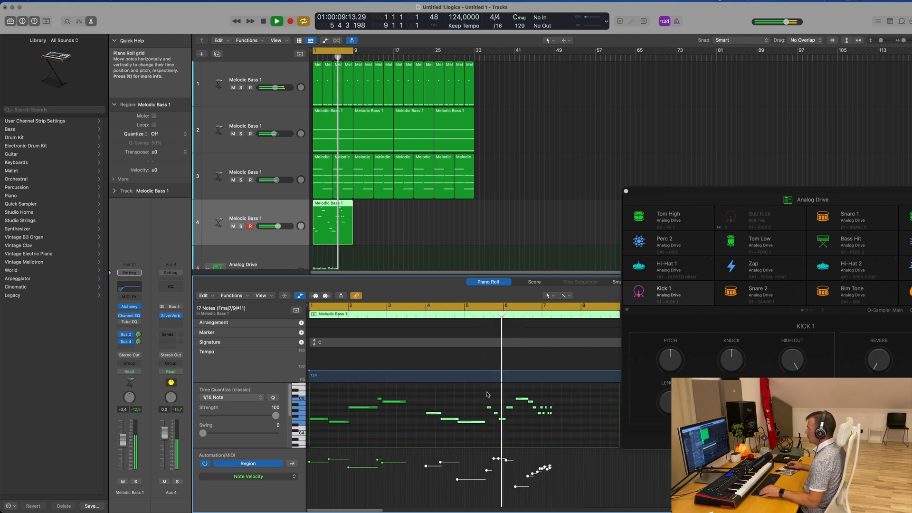
{"action": "key", "text": "space"}
{"action": "key", "text": "space"}
Delete all lead notes from bar 4 onwards and extend the last remaining note to bar 5
{"action": "left_click_drag", "start_coordinate": [427, 395], "coordinate": [560, 433]}
{"action": "key", "text": "Delete"}
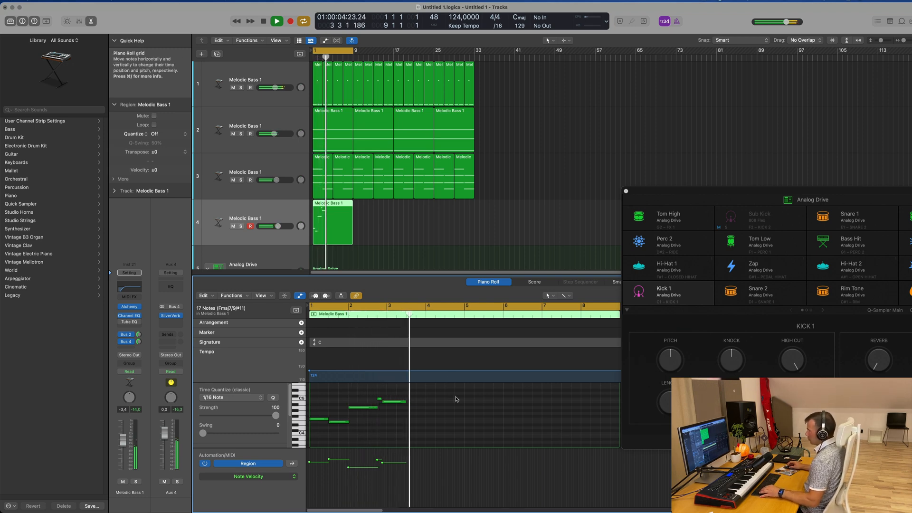
{"action": "left_click_drag", "start_coordinate": [405, 401], "coordinate": [463, 405]}
{"action": "left_click", "coordinate": [415, 426]}
{"action": "scroll", "coordinate": [426, 428], "scroll_direction": "up", "scroll_amount": 2}
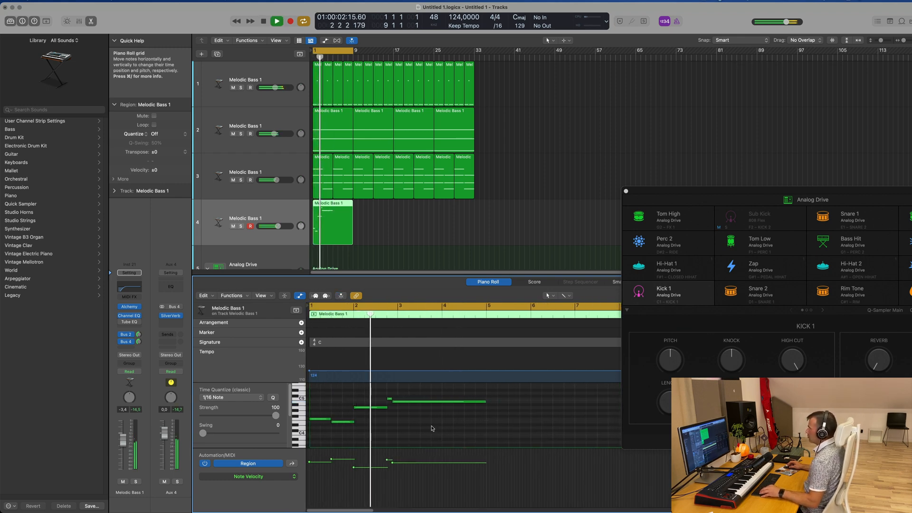
{"action": "scroll", "coordinate": [441, 429], "scroll_direction": "down", "scroll_amount": 1}
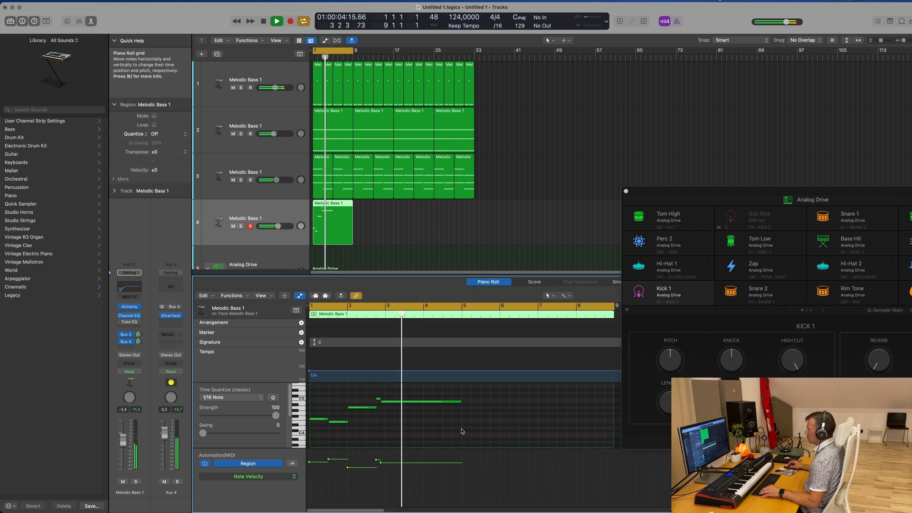
{"action": "scroll", "coordinate": [466, 429], "scroll_direction": "down", "scroll_amount": 3}
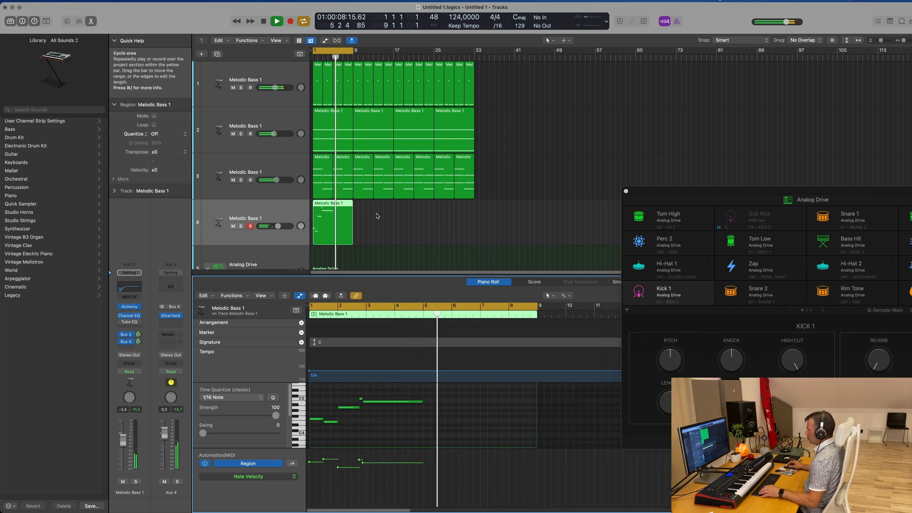
Split the lead region at bar 5 and delete its second half
{"action": "key", "text": "Return"}
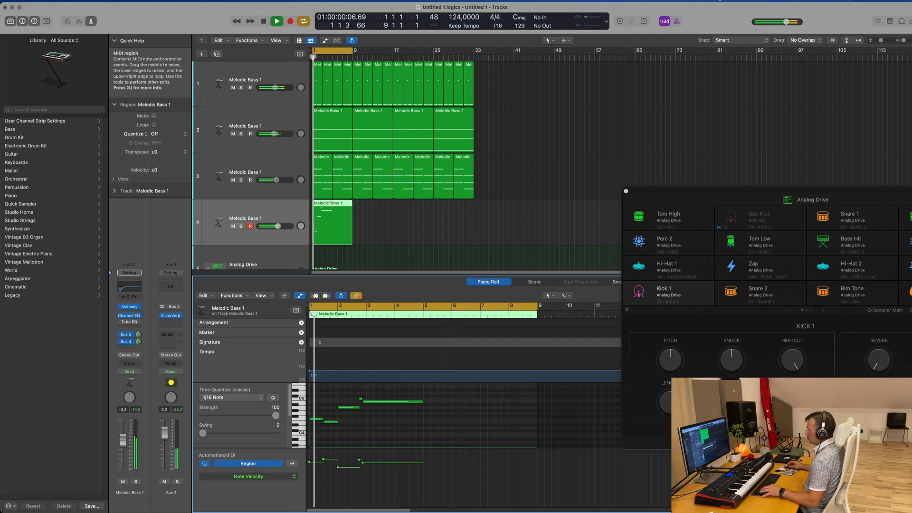
{"action": "double_click", "coordinate": [333, 204], "text": "super"}
{"action": "key", "text": "Delete"}
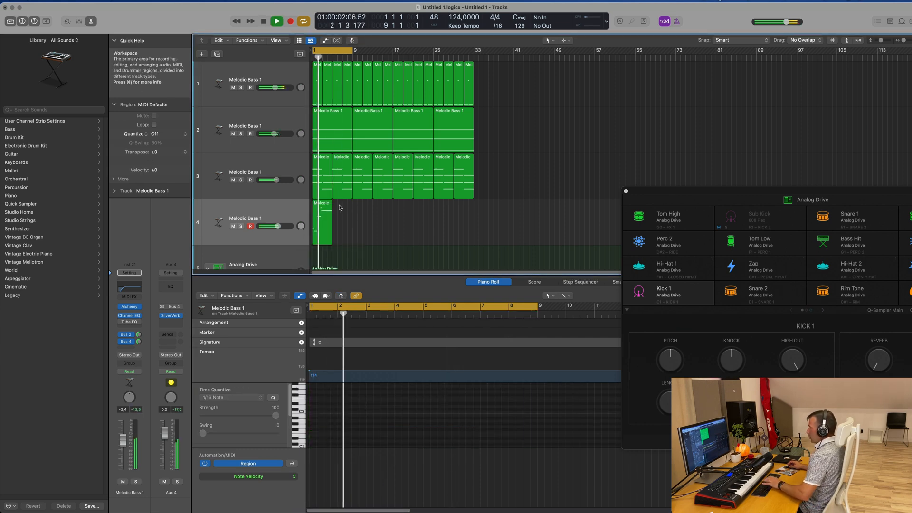
Repeat the four-bar lead region seven times so the fourth track is filled up to bar 33
{"action": "key", "text": "space"}
{"action": "left_click", "coordinate": [303, 223]}
{"action": "key", "text": "super+r"}
{"action": "key", "text": "super+r"}
{"action": "key", "text": "super+r"}
{"action": "key", "text": "super+r"}
{"action": "key", "text": "super+r"}
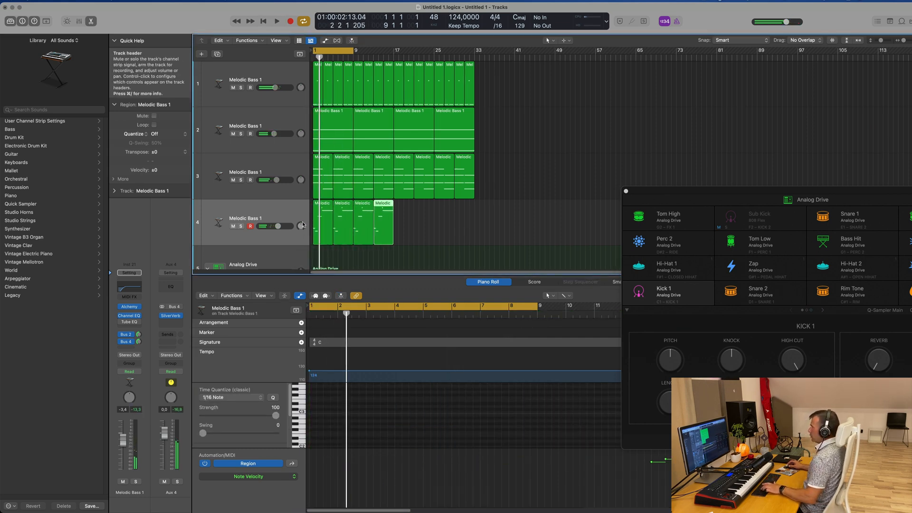
{"action": "key", "text": "super+r"}
{"action": "key", "text": "super+r"}
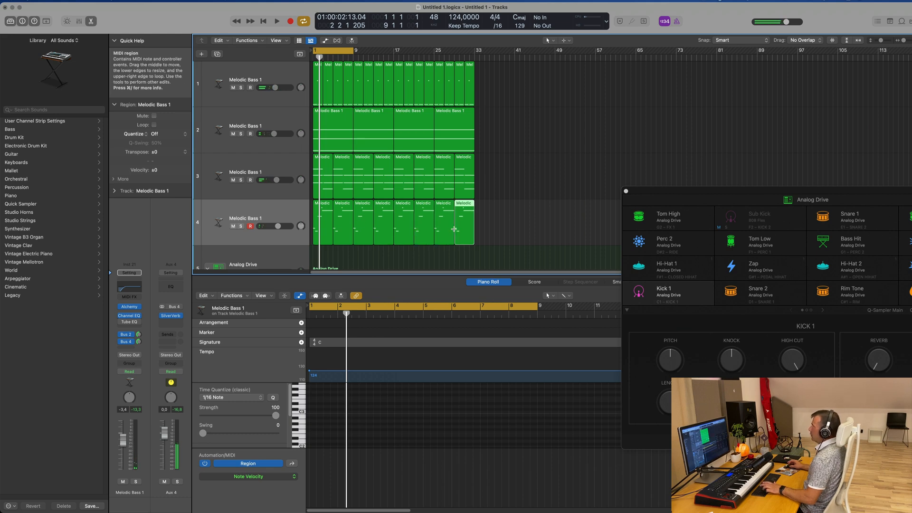
Reopen the lead track's Alchemy during playback and audition the Muffled and LFO snapshots
{"action": "left_click", "coordinate": [268, 211]}
{"action": "key", "text": "space"}
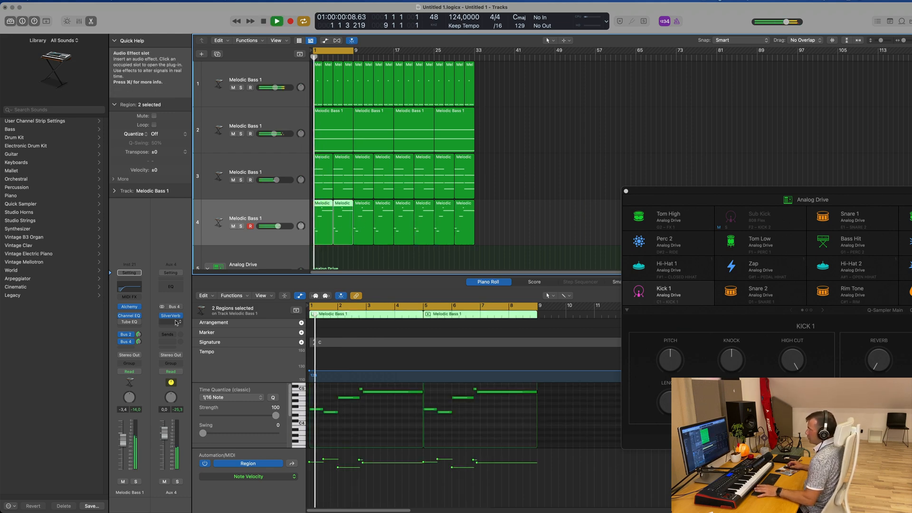
{"action": "left_click", "coordinate": [129, 307]}
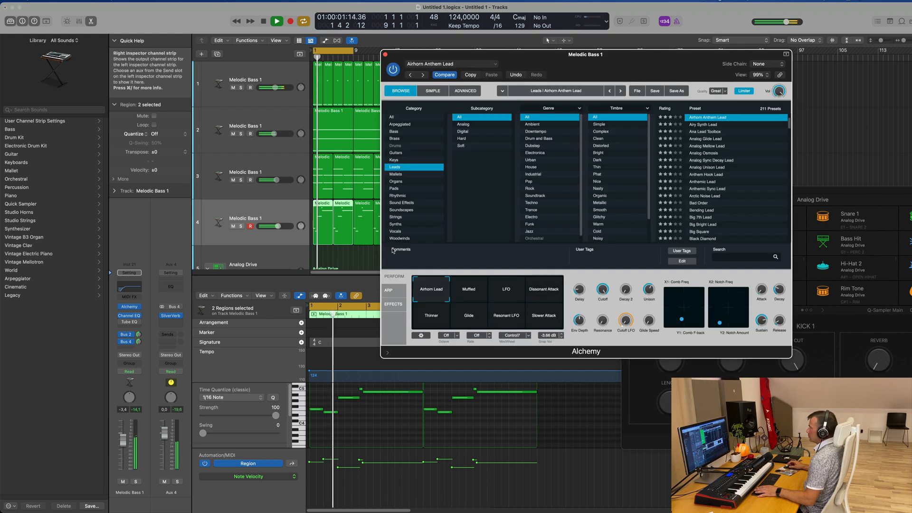
{"action": "left_click_drag", "start_coordinate": [637, 72], "coordinate": [653, 88]}
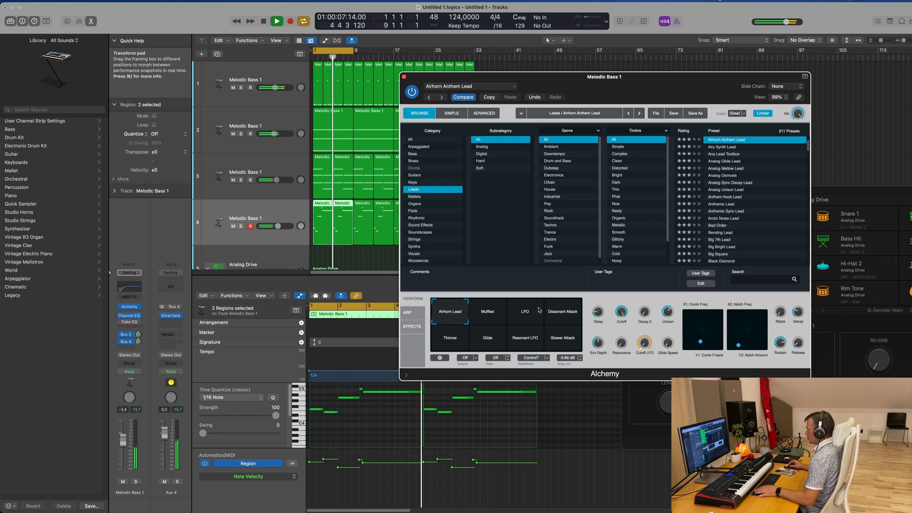
{"action": "left_click", "coordinate": [487, 313]}
{"action": "left_click", "coordinate": [486, 315]}
{"action": "left_click", "coordinate": [525, 313]}
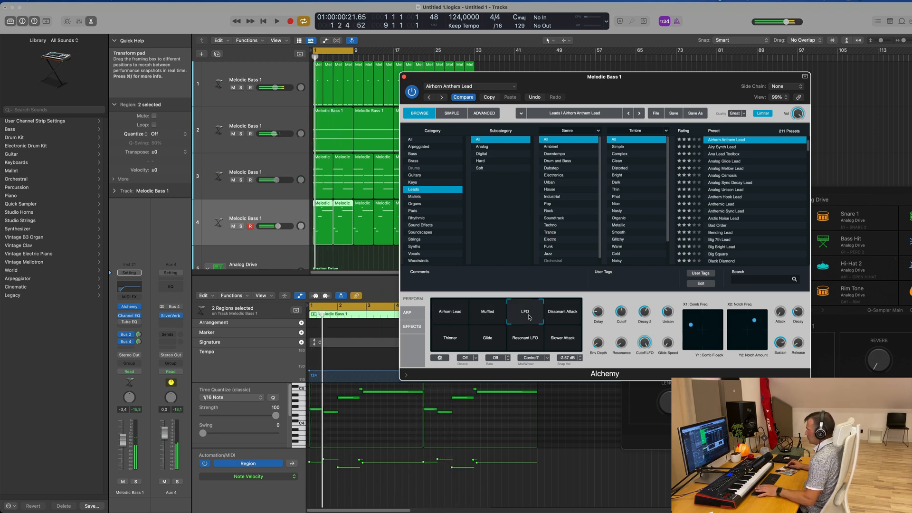
Raise the lead fader to about -1.5 dB and audition the remaining Airhorn Anthem Lead snapshots, ending on Airhorn Lead
{"action": "left_click_drag", "start_coordinate": [123, 440], "coordinate": [123, 436]}
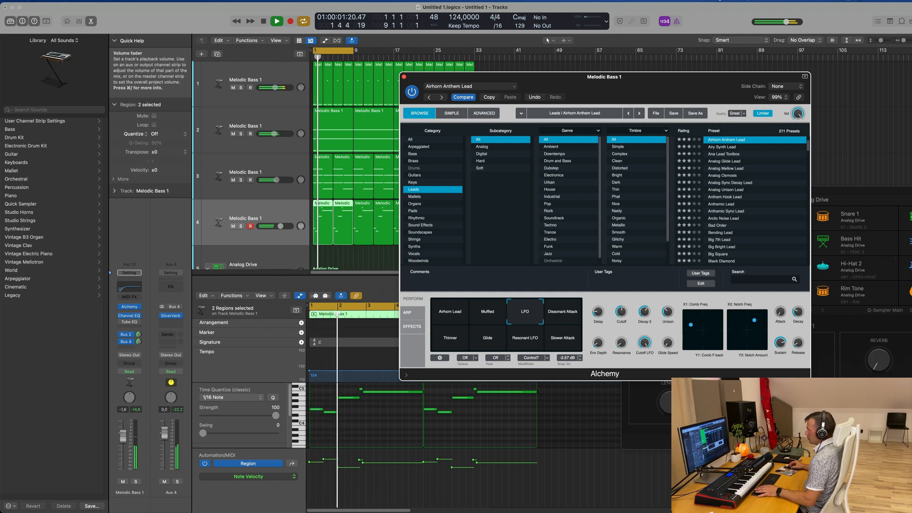
{"action": "left_click", "coordinate": [552, 317]}
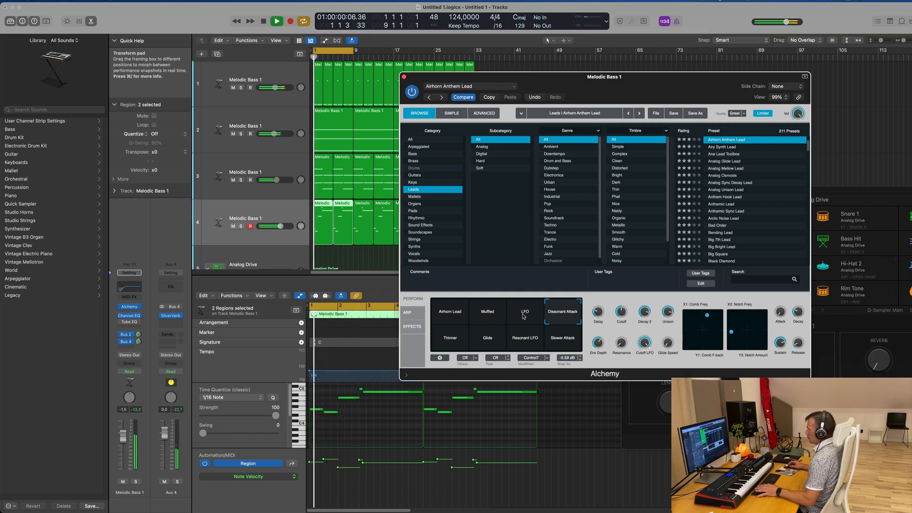
{"action": "left_click", "coordinate": [453, 343]}
{"action": "left_click", "coordinate": [488, 343]}
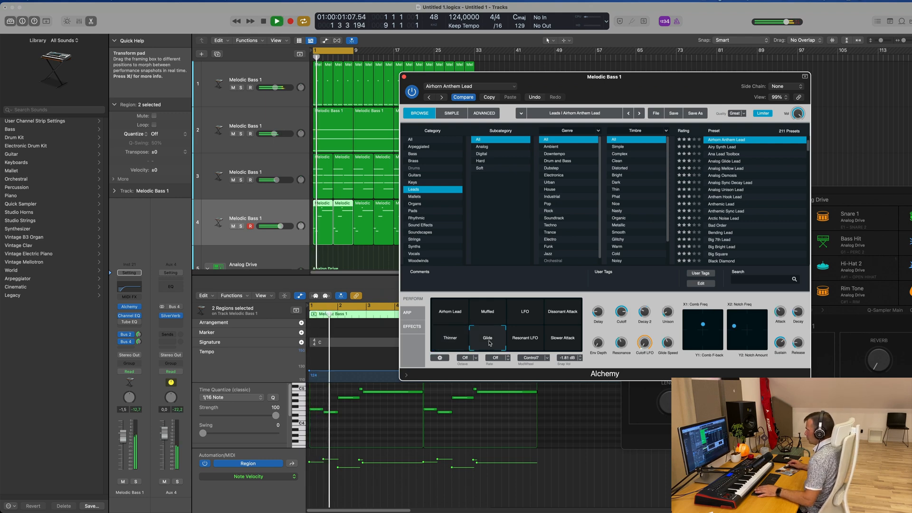
{"action": "left_click", "coordinate": [539, 343]}
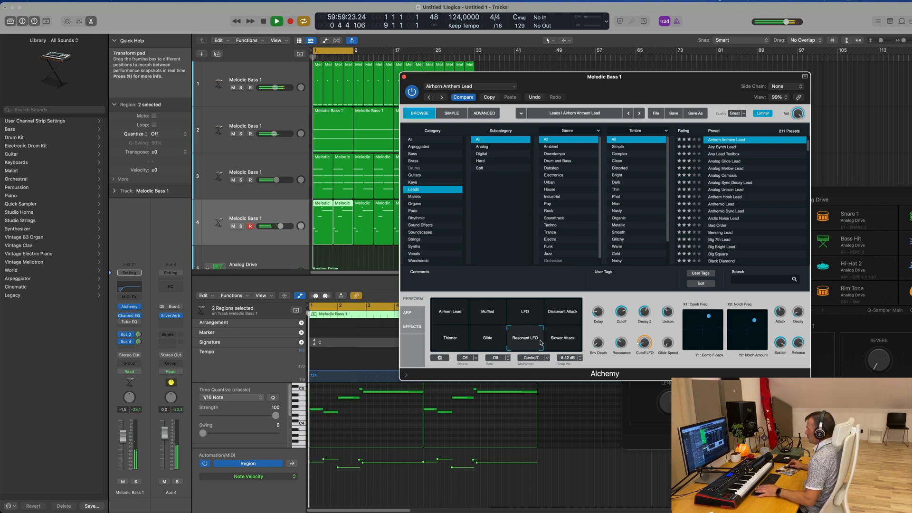
{"action": "left_click", "coordinate": [565, 341]}
{"action": "left_click", "coordinate": [447, 317]}
Duplicate the lead track with its settings as a fifth track and move the Alchemy window away from the regions
{"action": "key", "text": "space"}
{"action": "left_click", "coordinate": [282, 212]}
{"action": "key", "text": "space"}
{"action": "left_click", "coordinate": [217, 55]}
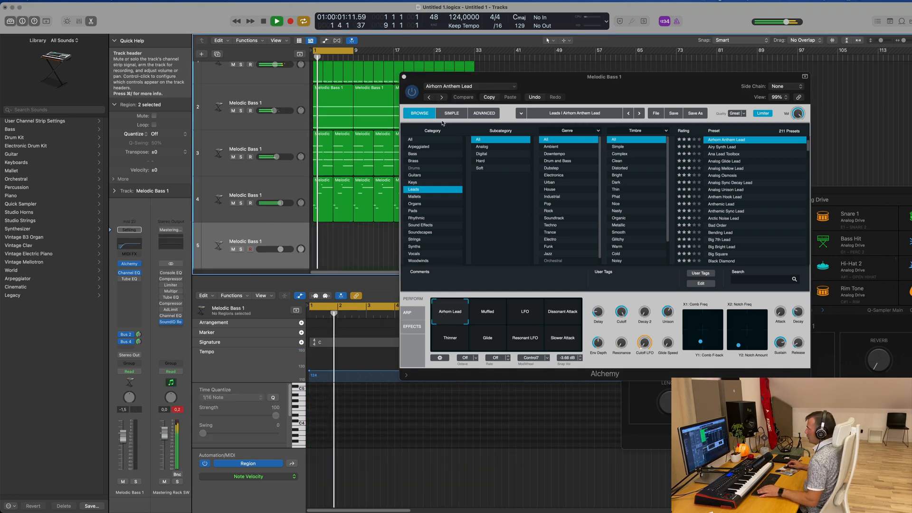
{"action": "left_click_drag", "start_coordinate": [585, 83], "coordinate": [810, 101]}
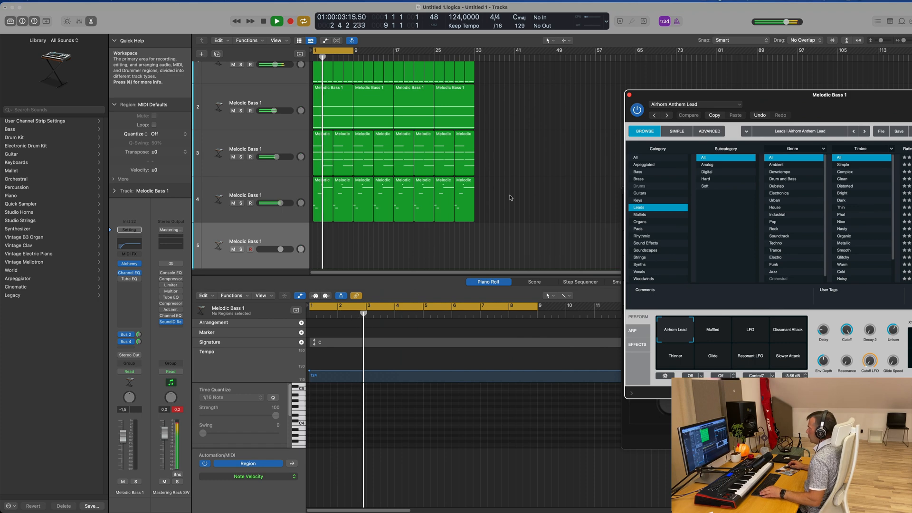
Copy the fourth track's lead regions onto the fifth track and switch the fifth track's Alchemy to the Resonant LFO snapshot during playback
{"action": "left_click_drag", "start_coordinate": [509, 199], "coordinate": [313, 239]}
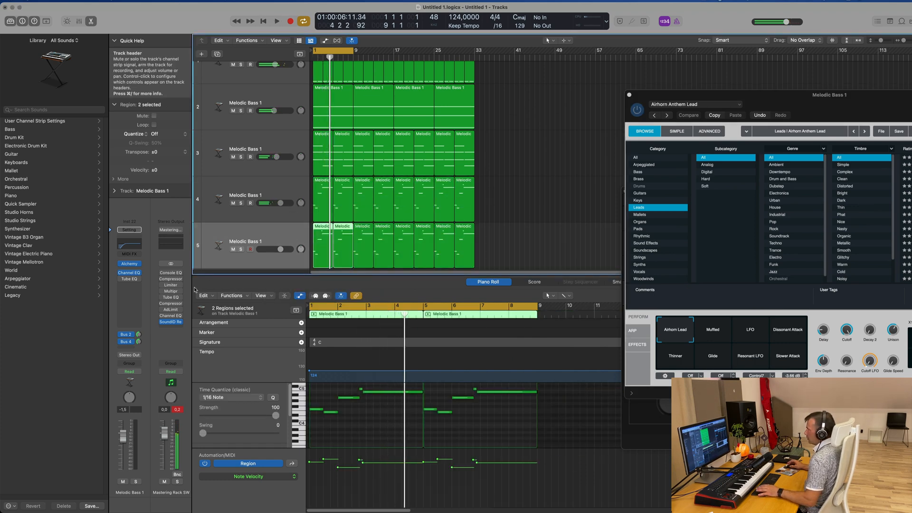
{"action": "key", "text": "space"}
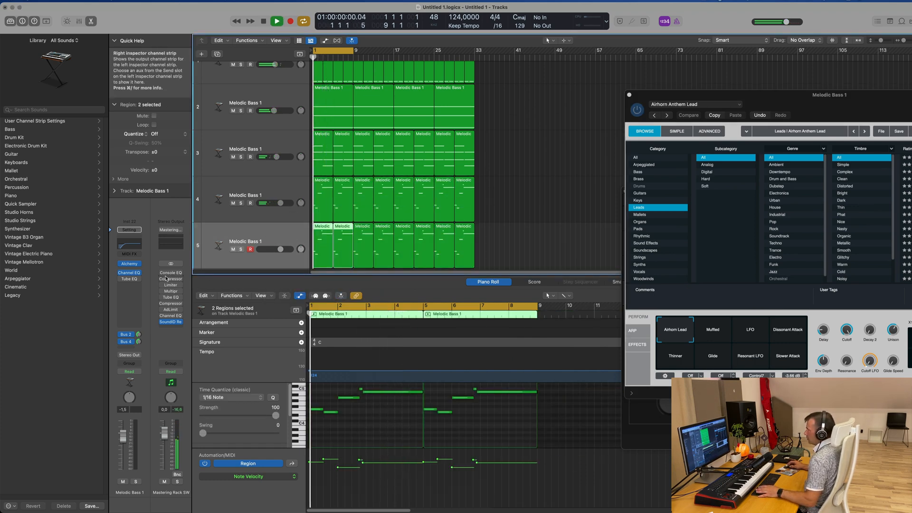
{"action": "left_click", "coordinate": [129, 266]}
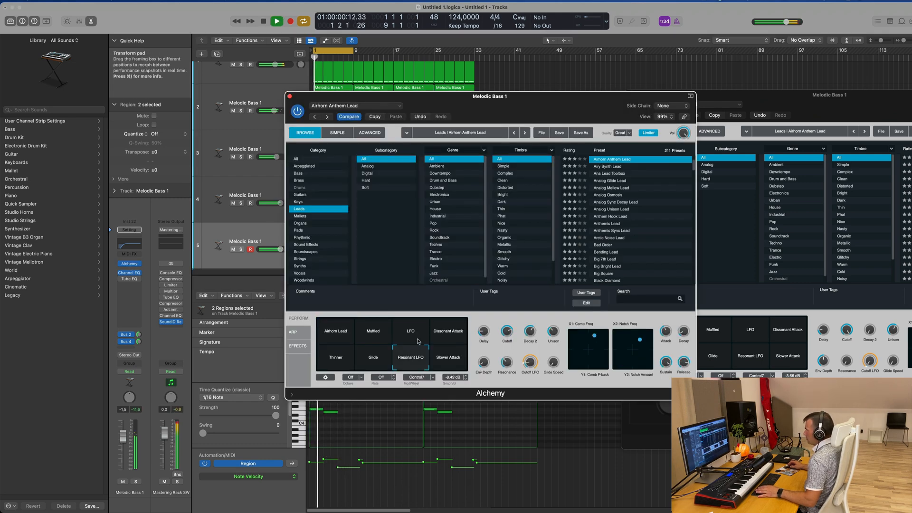
{"action": "left_click_drag", "start_coordinate": [523, 100], "coordinate": [755, 121]}
{"action": "key", "text": "space"}
{"action": "key", "text": "space"}
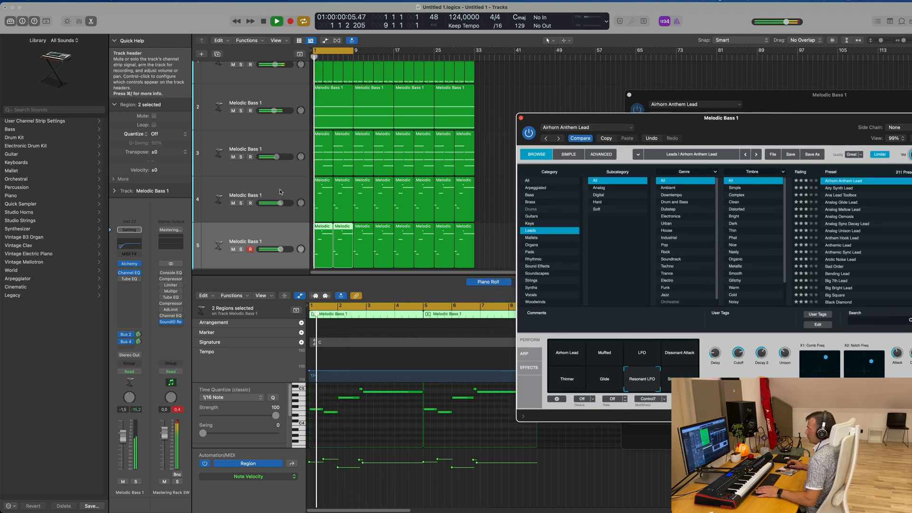
Lower the fourth track's fader to -4.0 dB and the fifth track's fader to about -6.6 dB, checking the balance during playback
{"action": "left_click", "coordinate": [314, 187]}
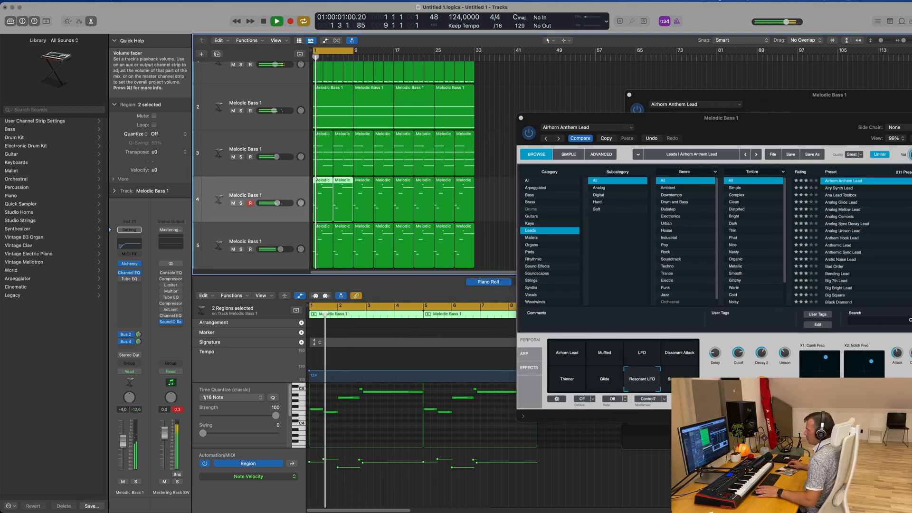
{"action": "key", "text": "Down"}
{"action": "key", "text": "space"}
{"action": "key", "text": "space"}
{"action": "left_click_drag", "start_coordinate": [130, 437], "coordinate": [125, 446]}
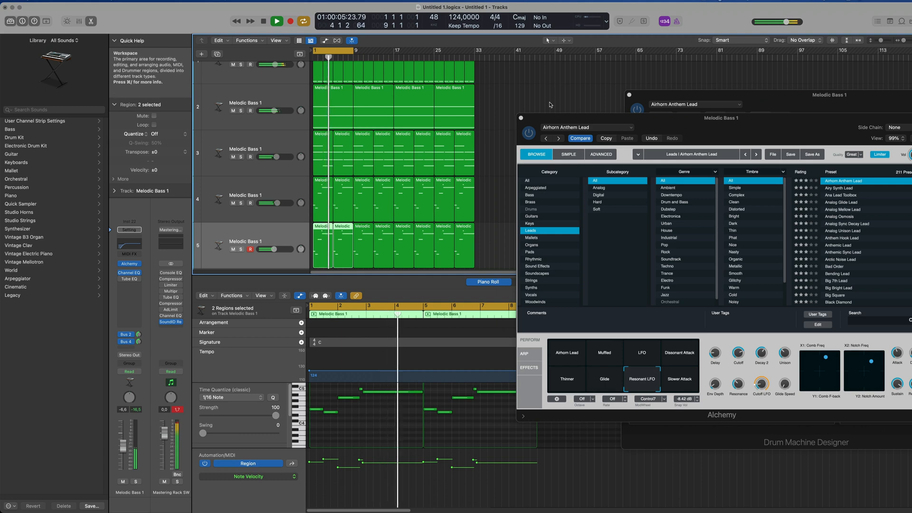
{"action": "left_click", "coordinate": [550, 104]}
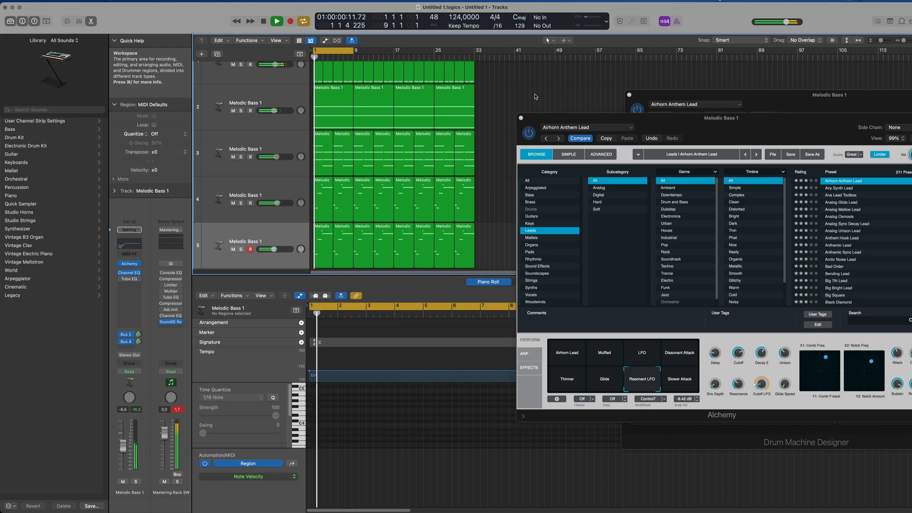
Unmute the Sub Kick - 808 Flex track in the Analog Drive kit, select it and deselect its regions while playback continues
{"action": "scroll", "coordinate": [264, 179], "scroll_direction": "down", "scroll_amount": 5}
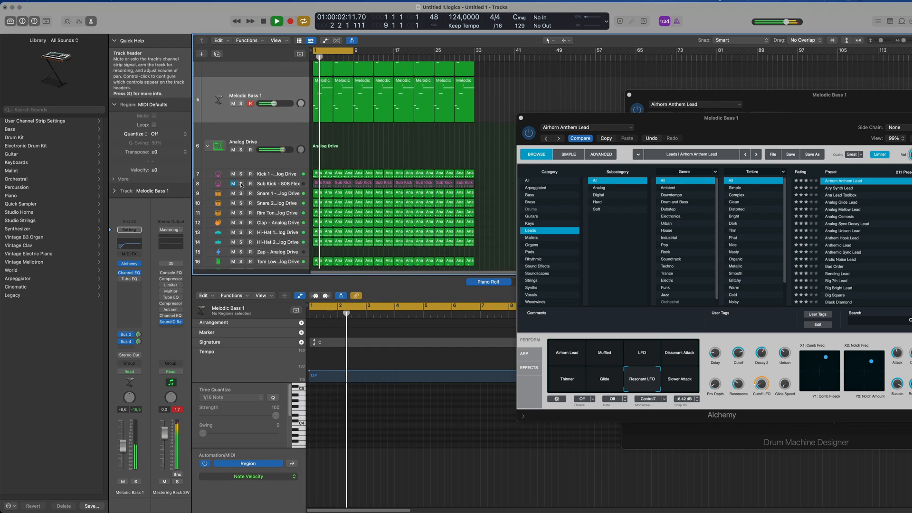
{"action": "left_click", "coordinate": [233, 184]}
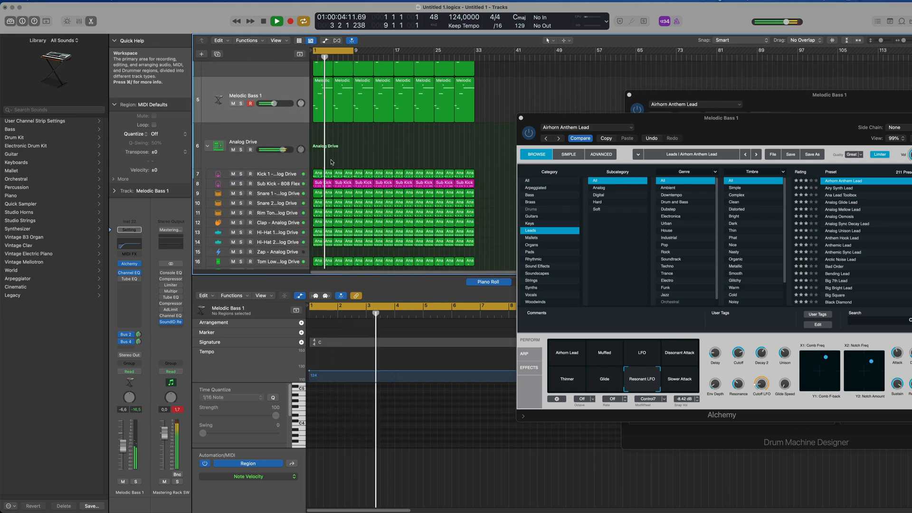
{"action": "left_click", "coordinate": [282, 184]}
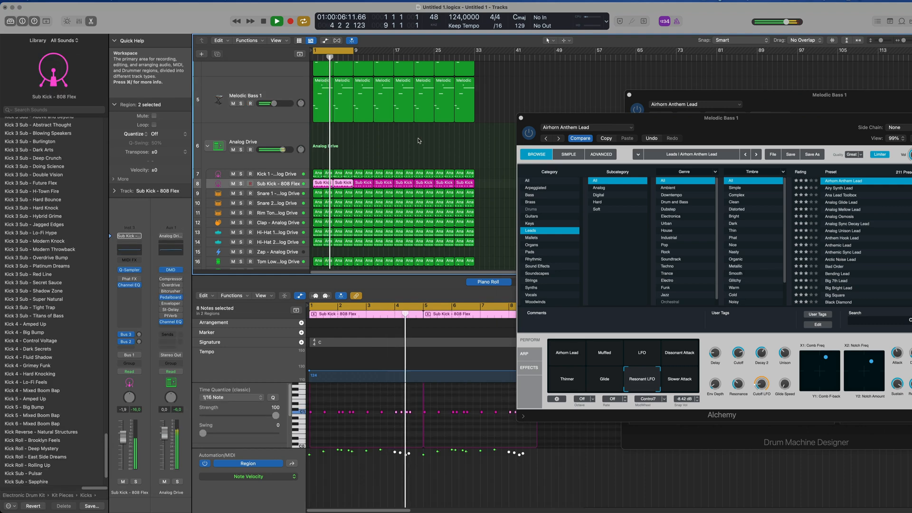
{"action": "left_click", "coordinate": [481, 137]}
{"action": "scroll", "coordinate": [484, 140], "scroll_direction": "up", "scroll_amount": 5}
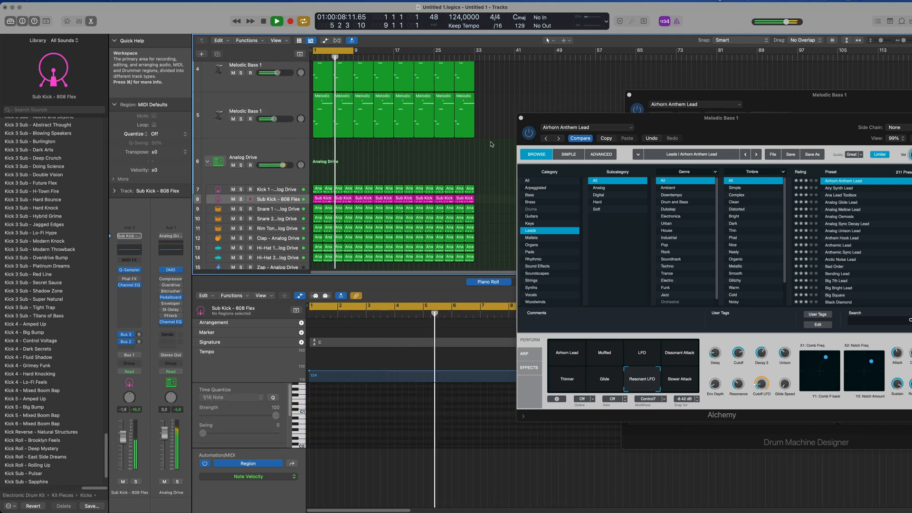
{"action": "scroll", "coordinate": [491, 144], "scroll_direction": "up", "scroll_amount": 1}
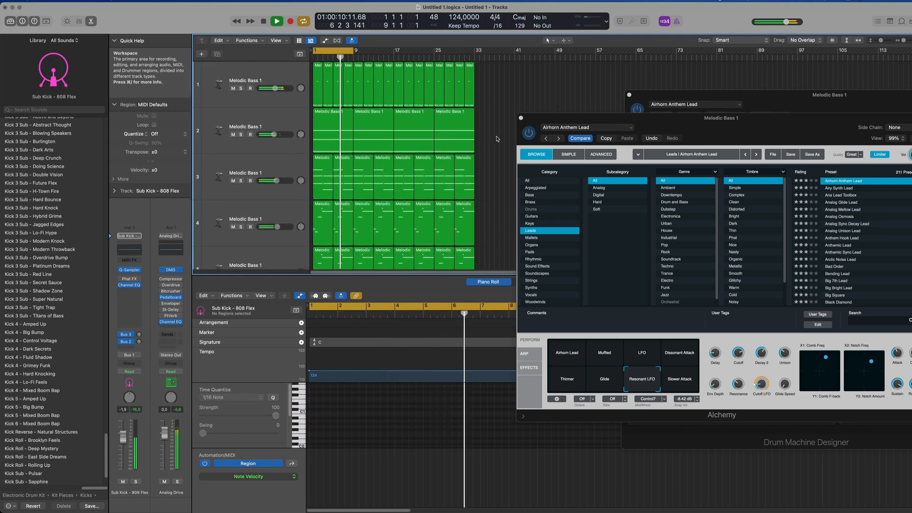